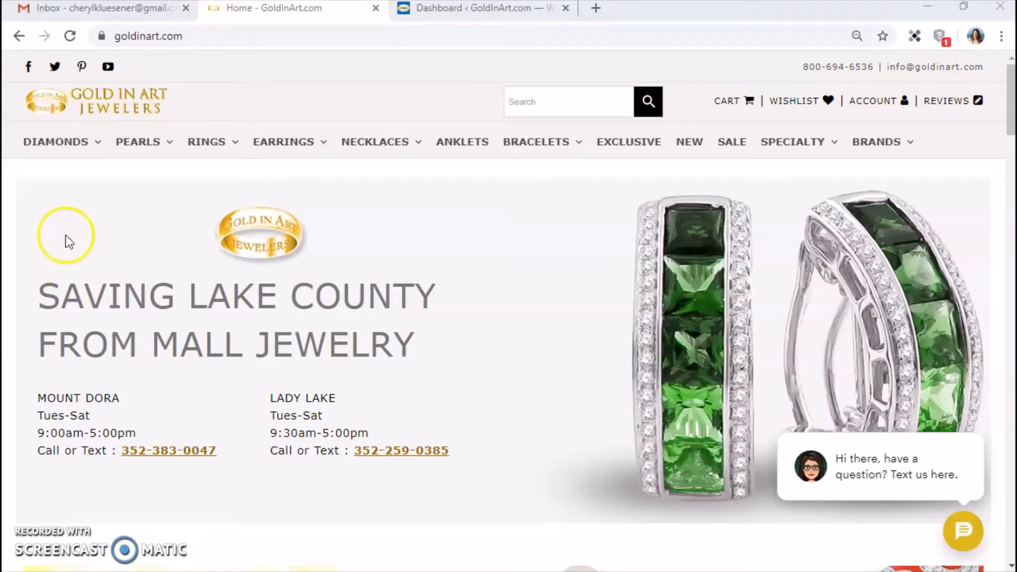
Open the store's Anklets page and go into its Anklets product category
mouse_move(131, 143)
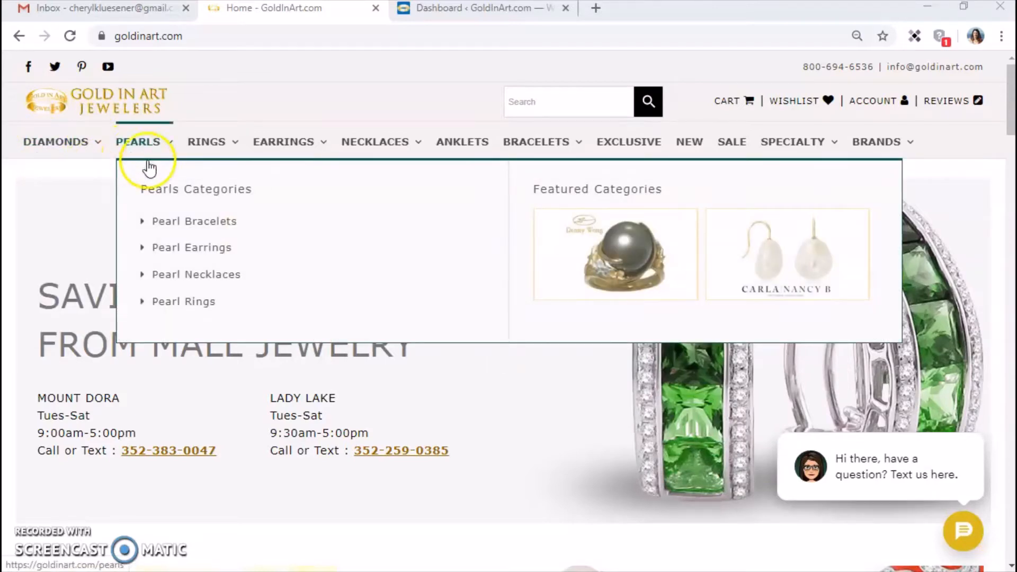
mouse_move(202, 149)
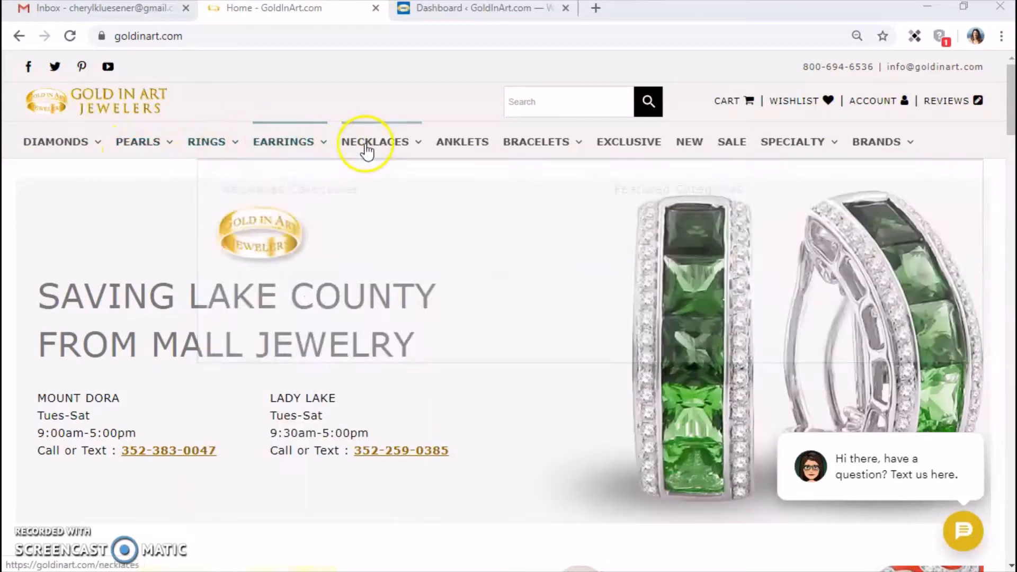
mouse_move(375, 143)
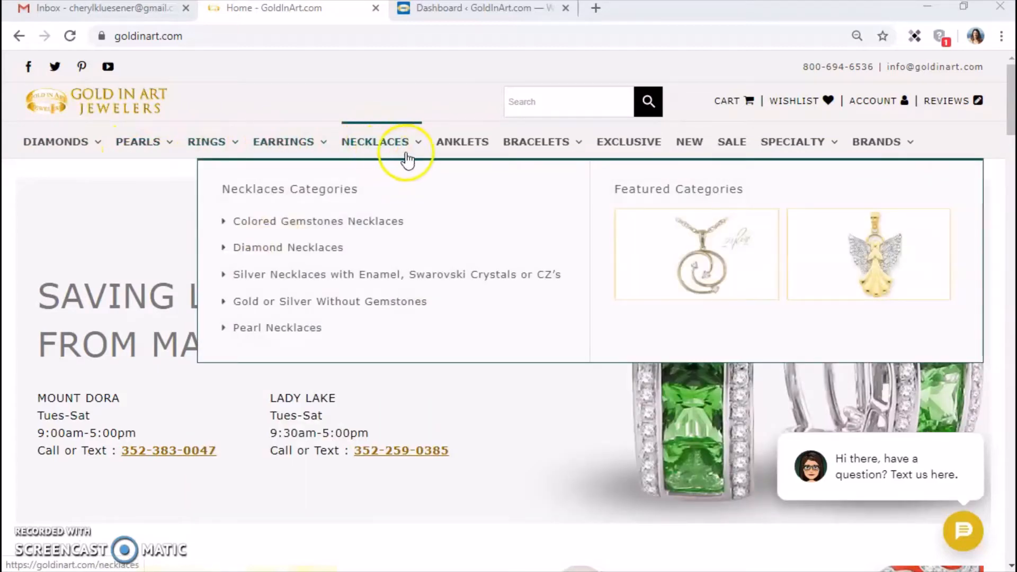
mouse_move(547, 149)
mouse_move(273, 151)
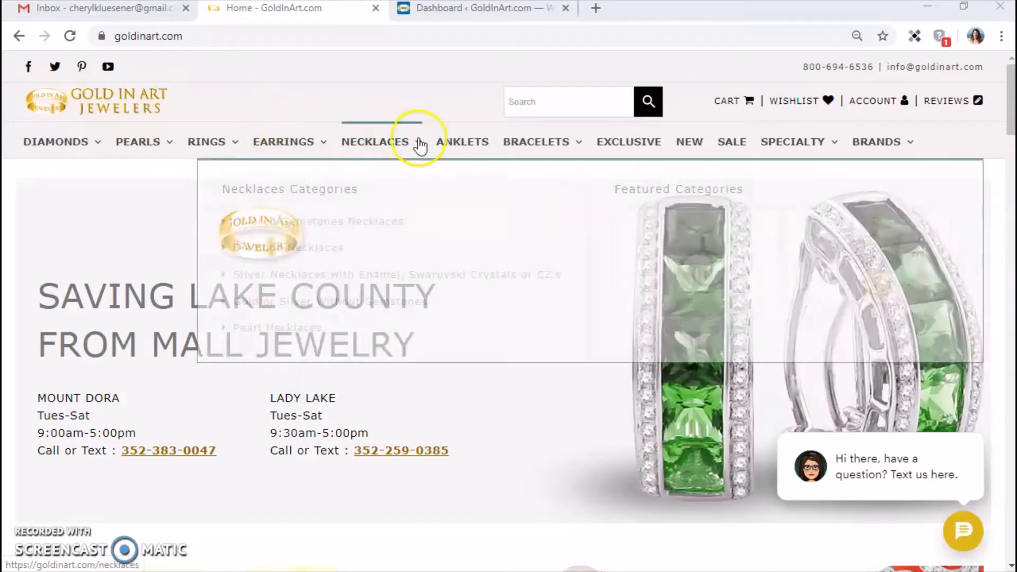
left_click(462, 143)
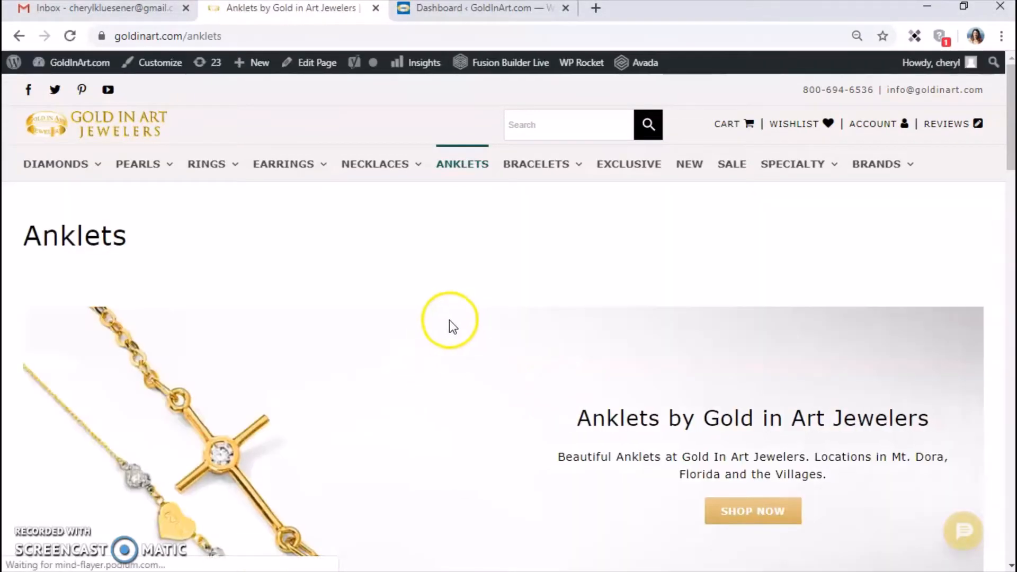
scroll(449, 320, "down", 2)
scroll(449, 320, "down", 5)
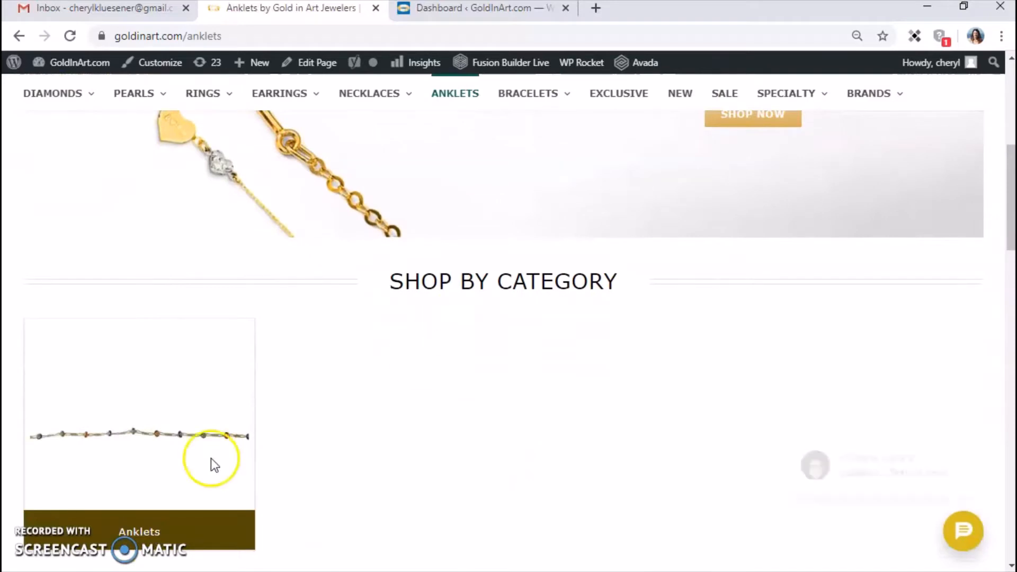
left_click(116, 536)
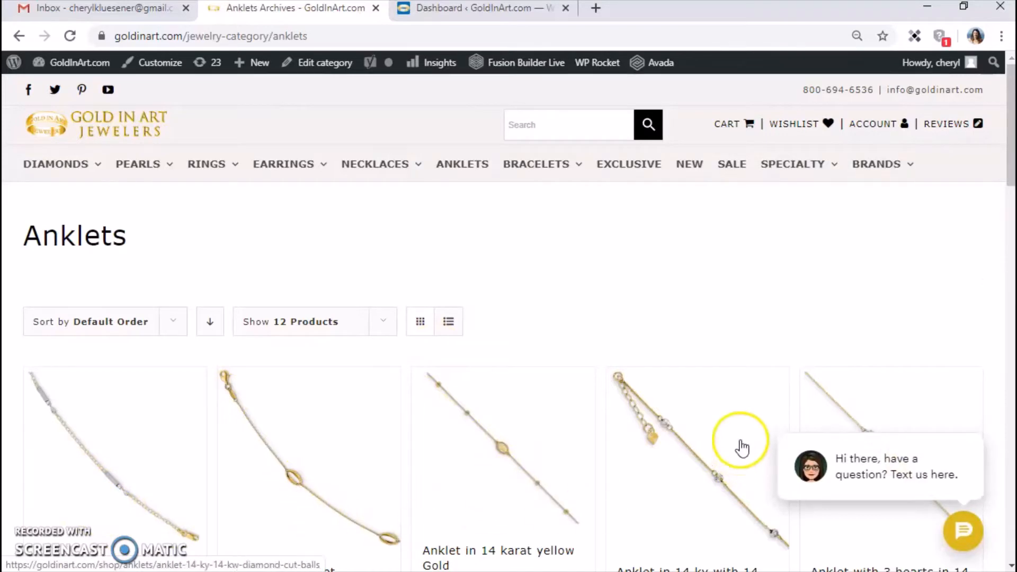
Look through the products listed in the Anklets category, checking their images, titles and prices
left_click_drag(1009, 158, 1011, 190)
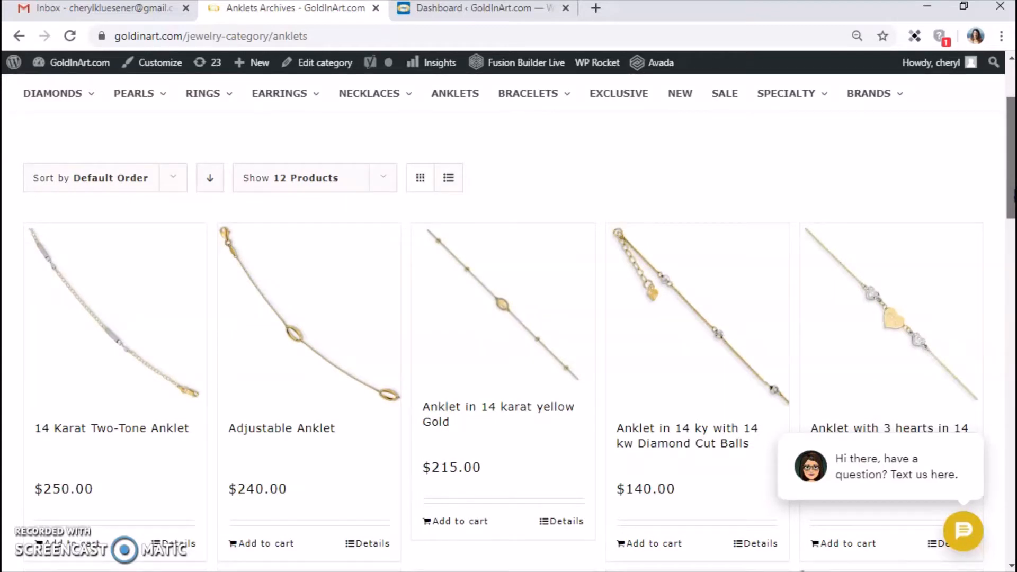
left_click_drag(1012, 192, 1010, 317)
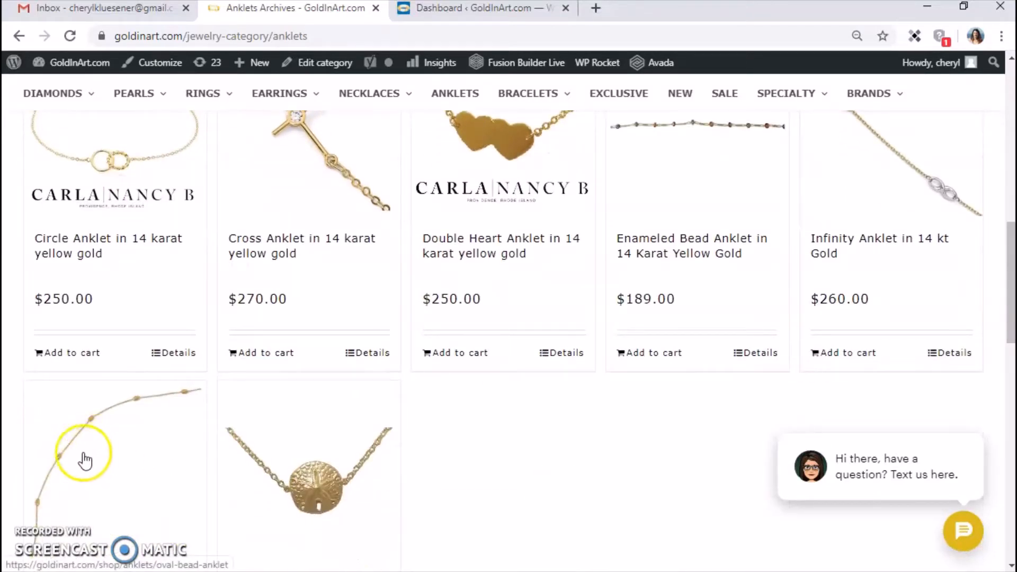
scroll(450, 477, "up", 2)
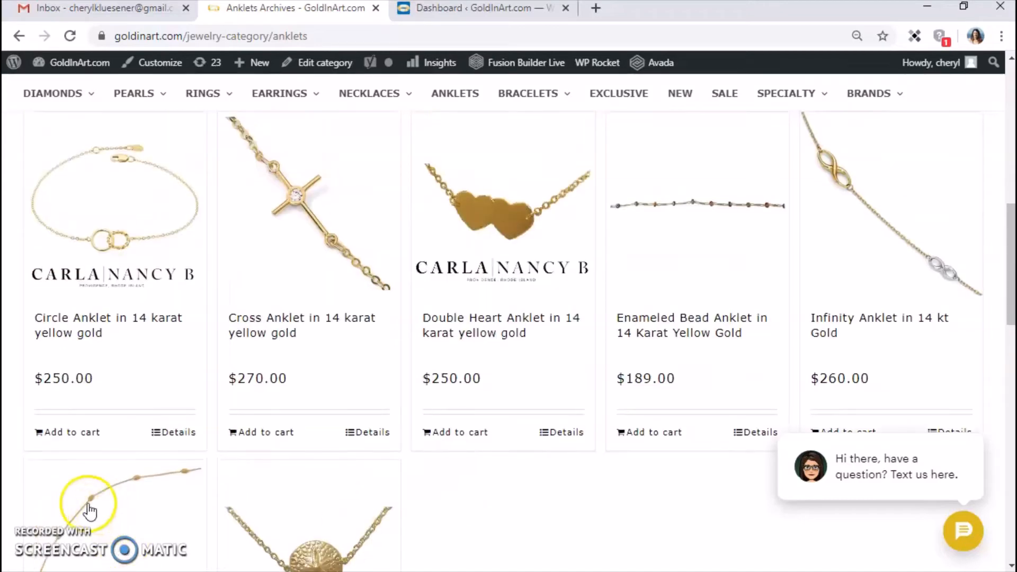
scroll(494, 519, "up", 5)
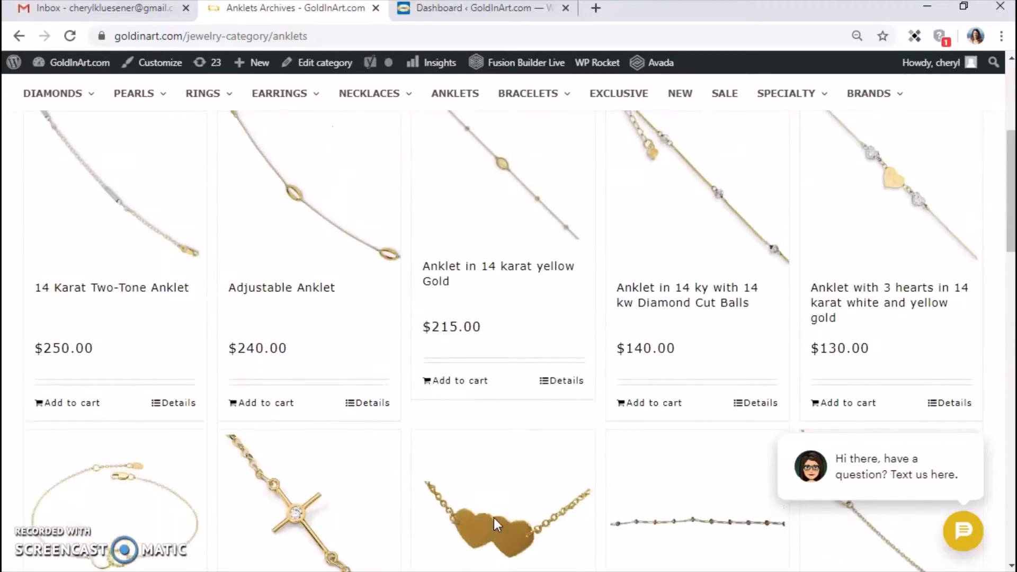
scroll(493, 517, "up", 3)
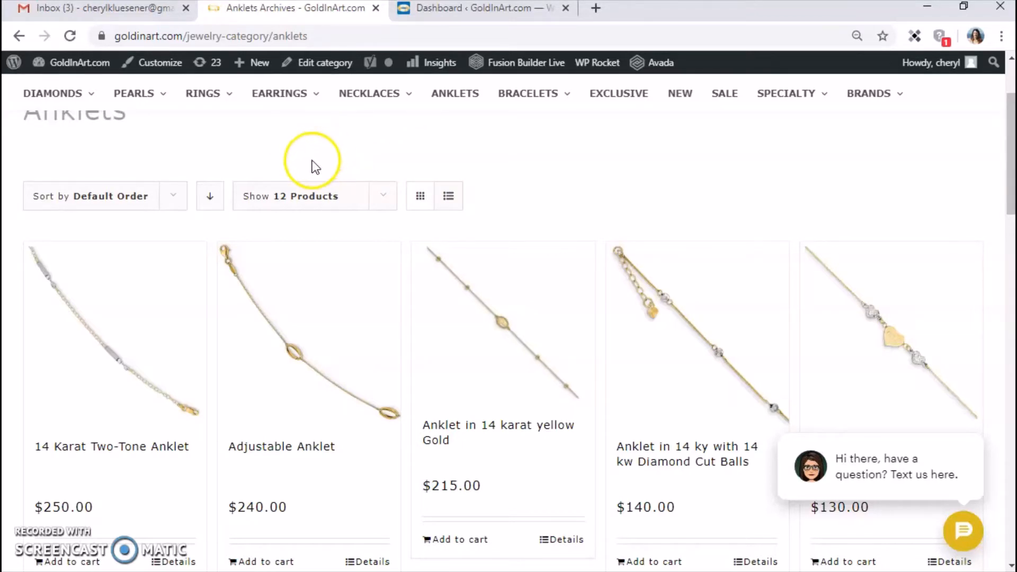
Open the Colored Gemstone Earrings category and view the product "Amethyst Earrings – Checkerboard Drops in 14 ky"
mouse_move(274, 98)
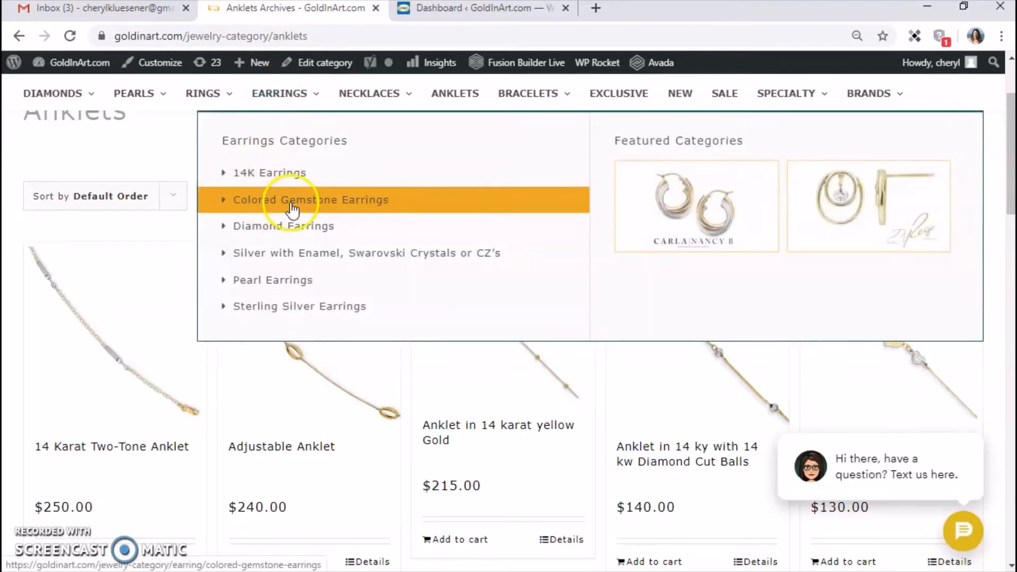
left_click(336, 202)
left_click(328, 201)
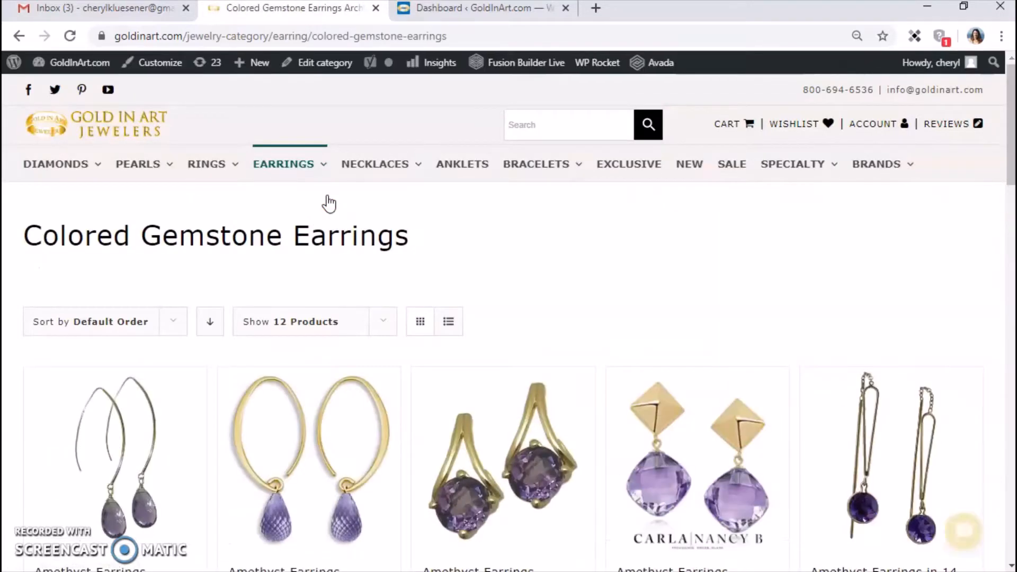
scroll(574, 326, "down", 2)
scroll(575, 325, "down", 1)
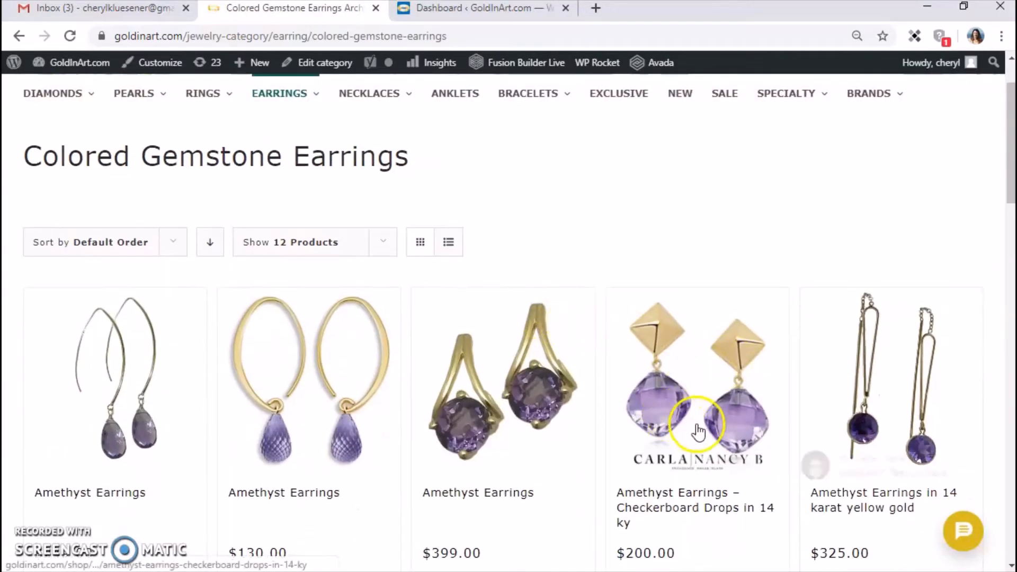
left_click(662, 456)
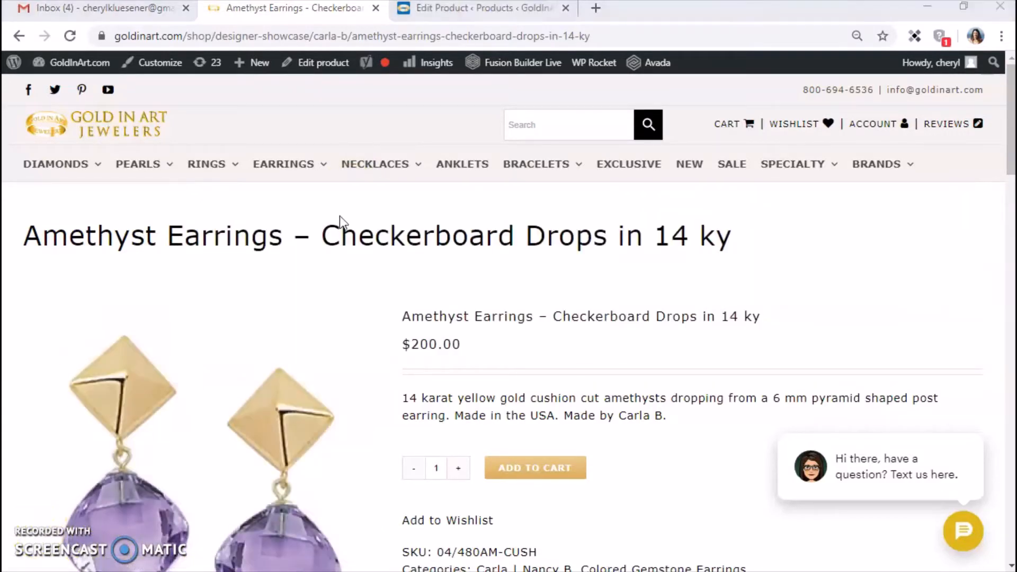
Glance at the product's edit page, then return to the storefront's Colored Gemstone Earrings category
left_click(442, 14)
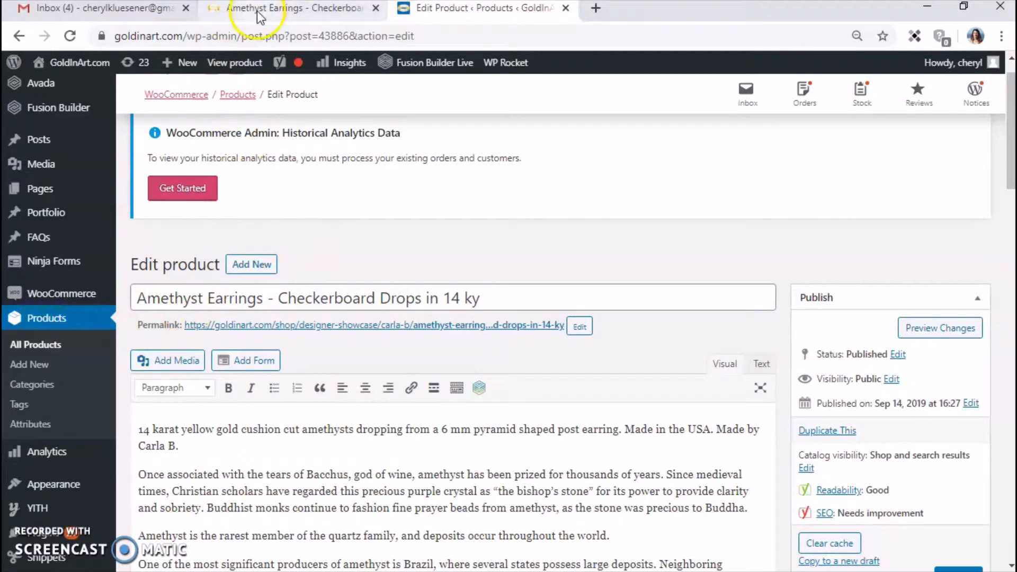
left_click(295, 10)
mouse_move(371, 169)
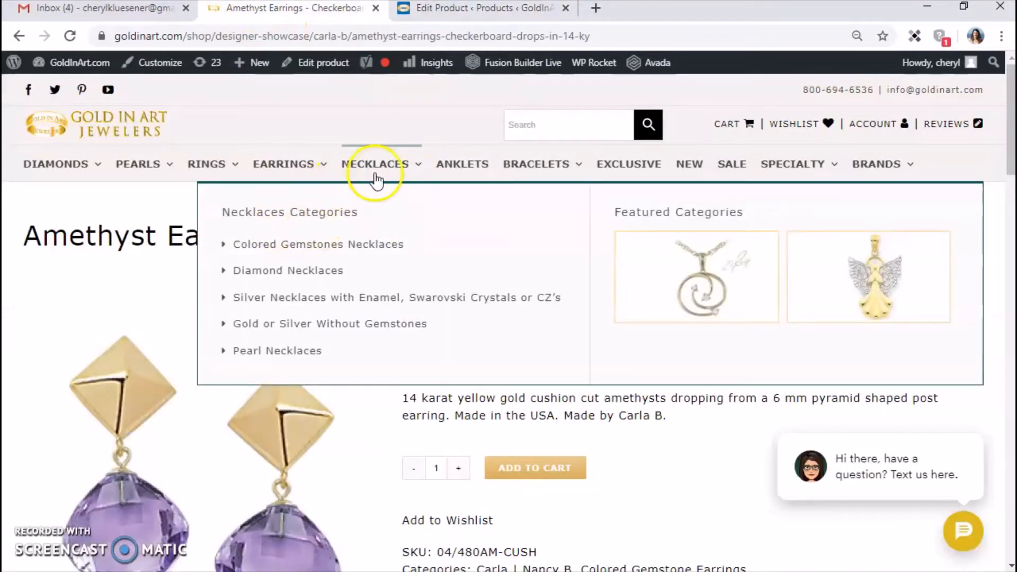
mouse_move(284, 164)
left_click(333, 271)
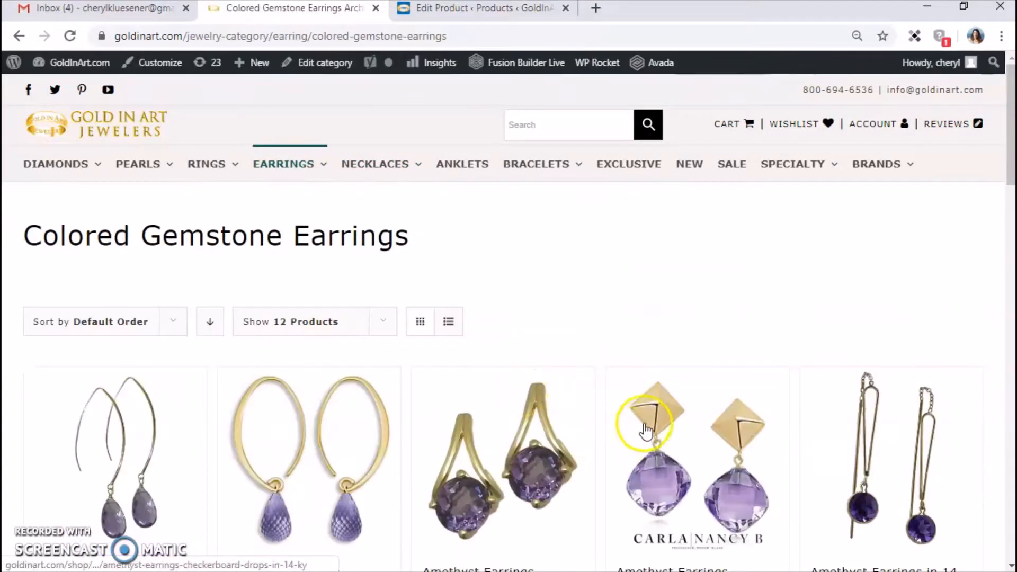
Look through the Colored Gemstone Earrings listing, examining the product images and the alternate image of the Amethyst Leverback Earrings
scroll(644, 418, "down", 5)
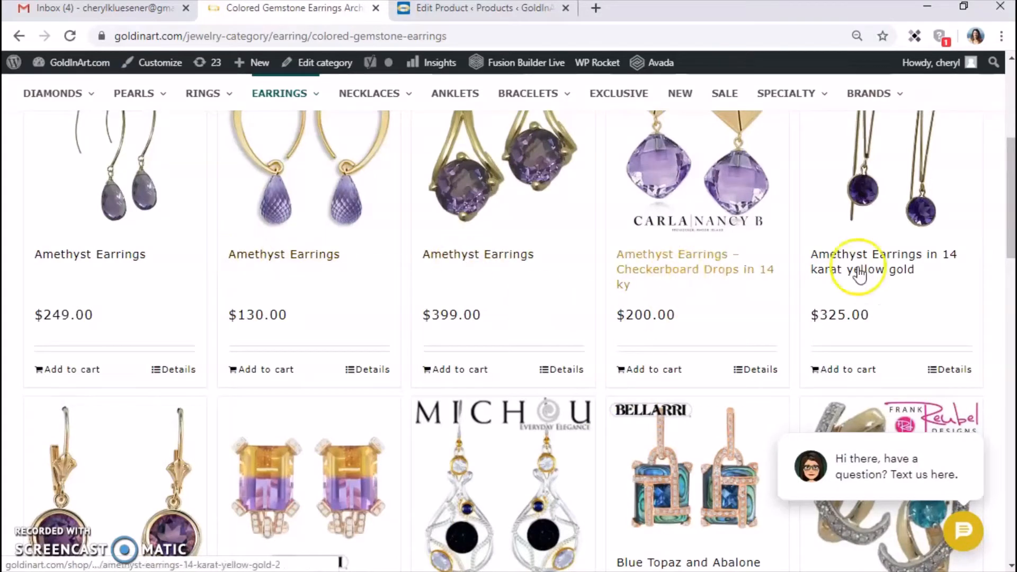
scroll(554, 302, "down", 3)
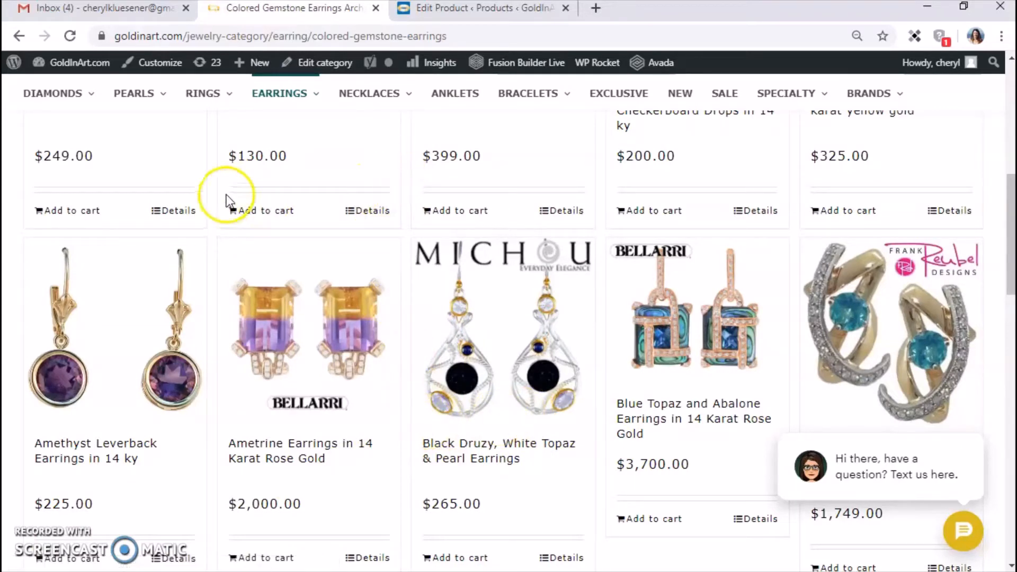
scroll(652, 149, "up", 6)
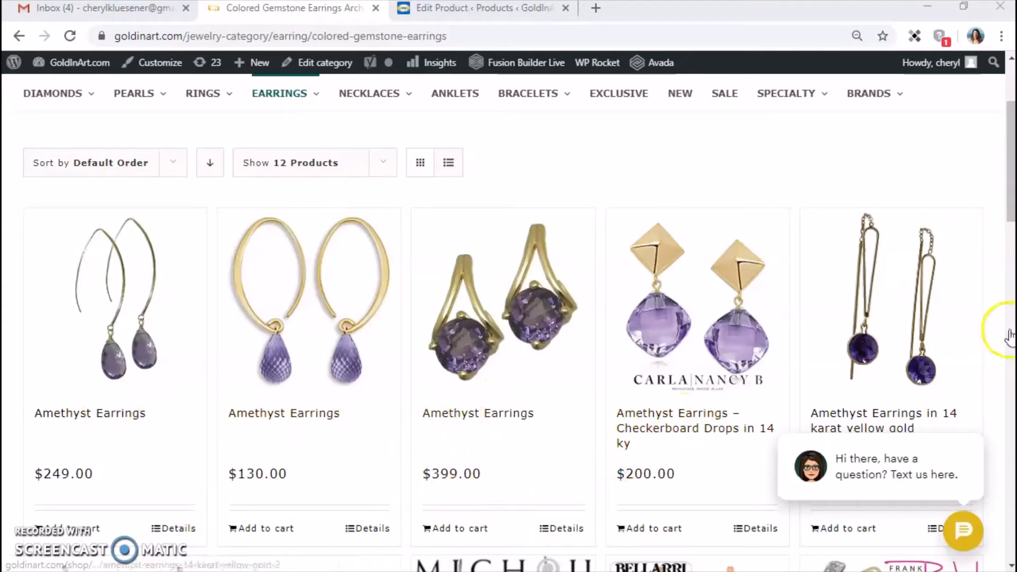
left_click_drag(1010, 196, 1006, 279)
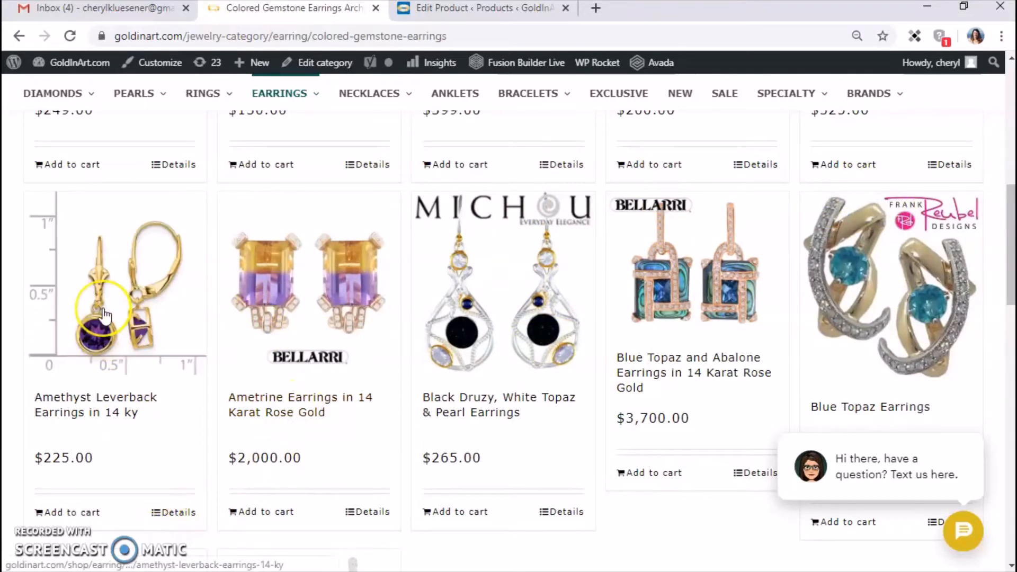
scroll(118, 336, "up", 7)
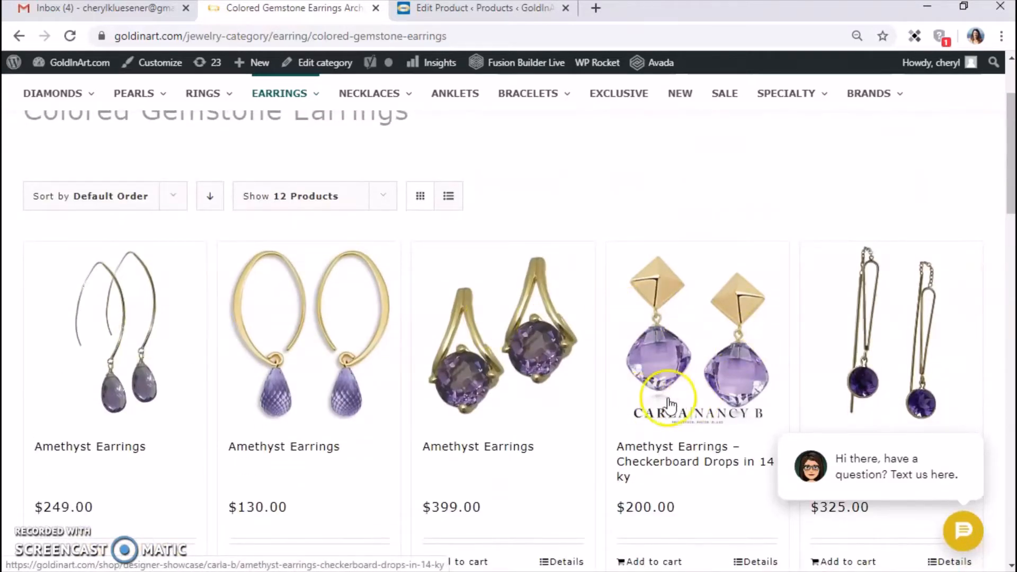
Reopen the Checkerboard Drops amethyst earrings page and examine the title and main description in the product's edit page
left_click(692, 405)
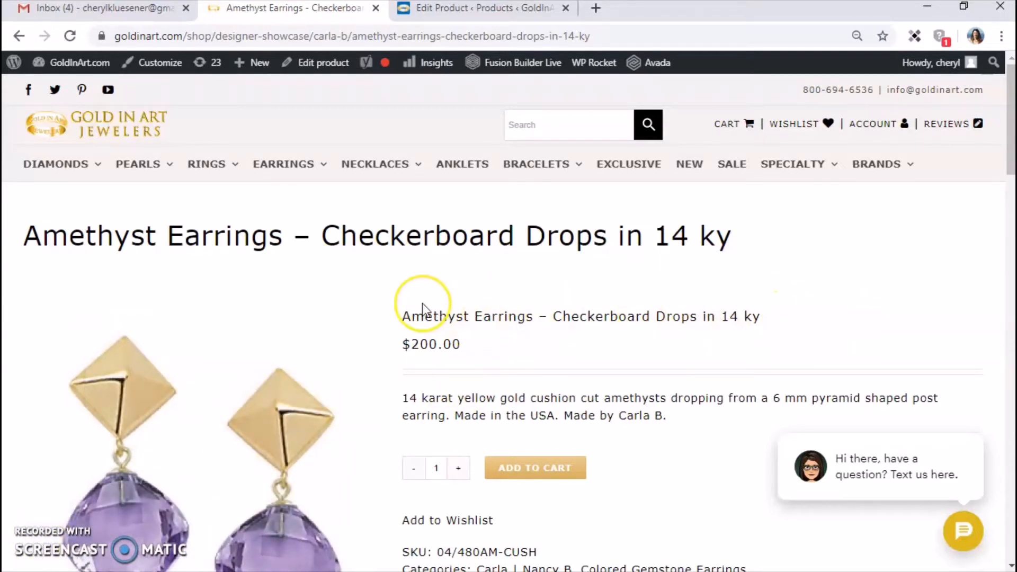
left_click(510, 9)
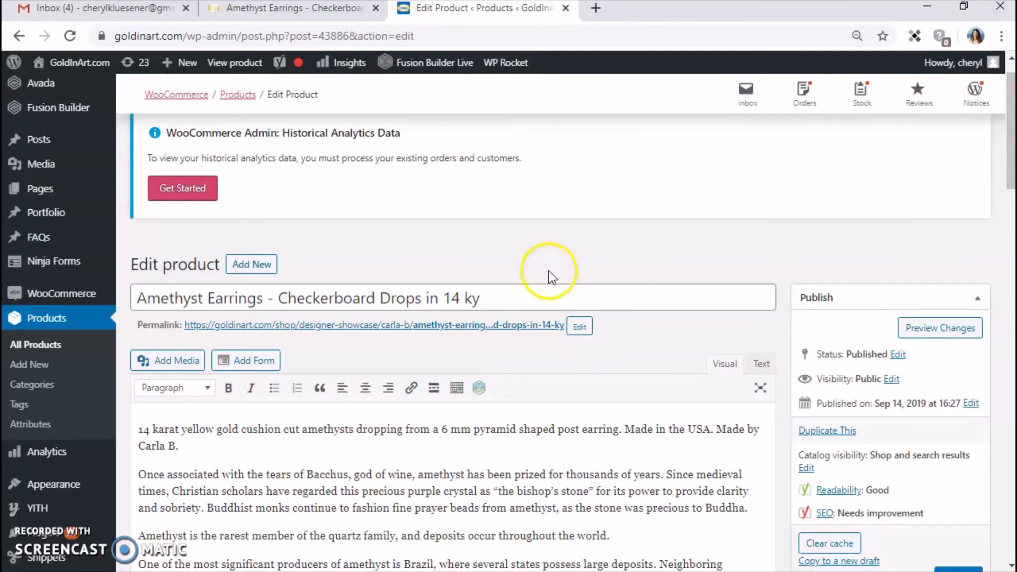
scroll(547, 275, "down", 3)
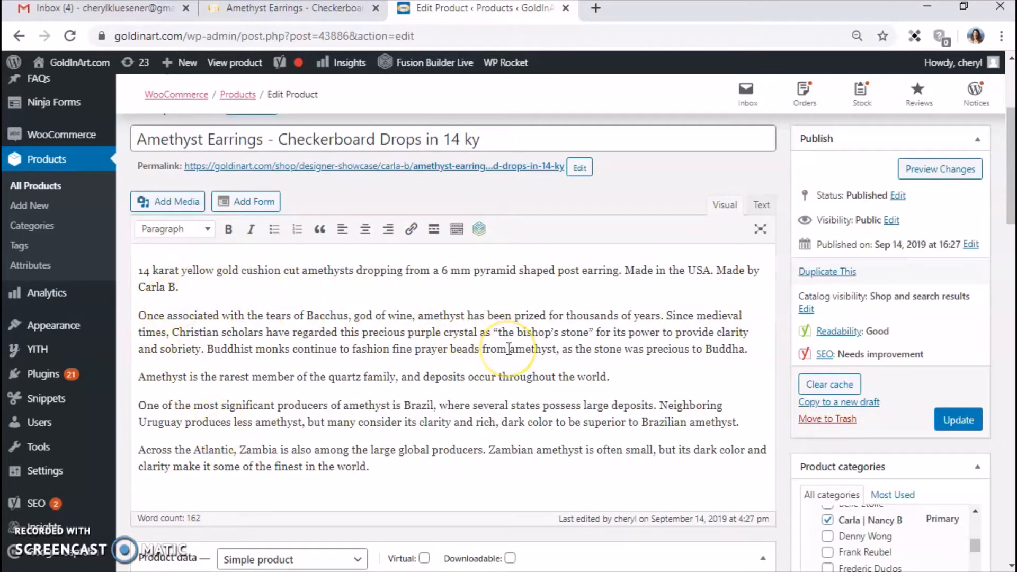
Compare the Description section on the storefront product page with the main description text in the product editor
left_click(286, 11)
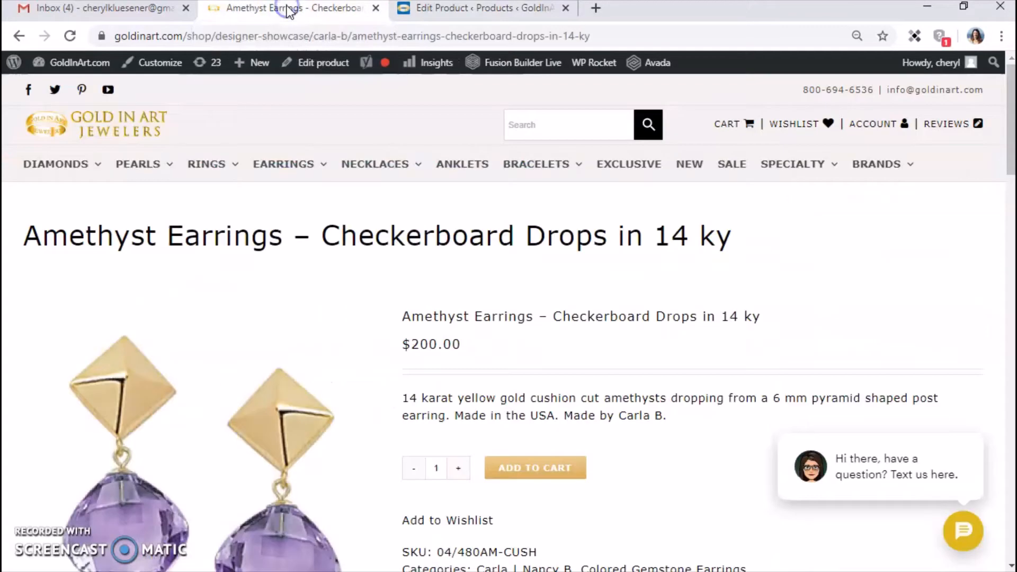
scroll(648, 390, "down", 3)
scroll(650, 434, "down", 6)
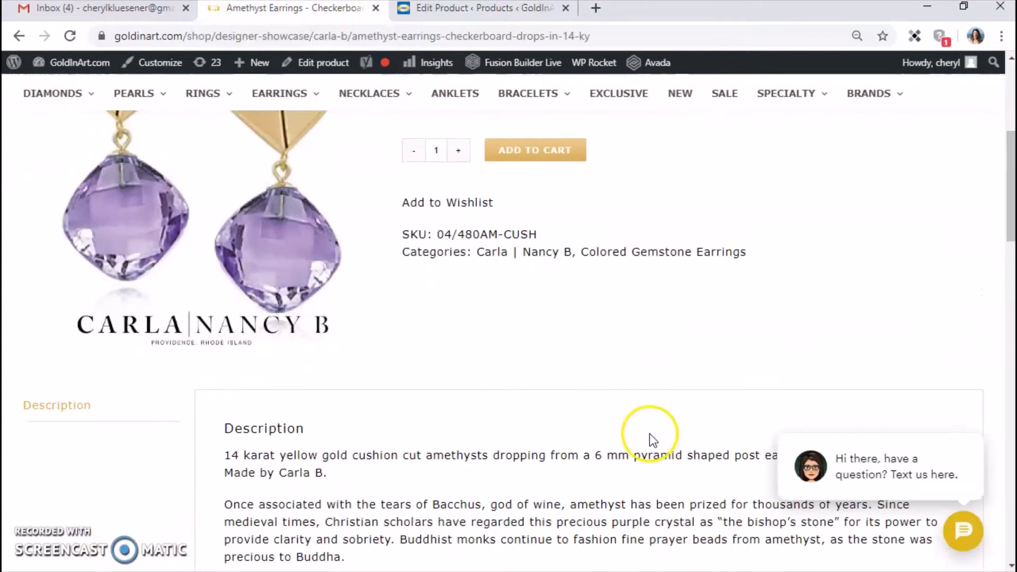
scroll(333, 486, "down", 1)
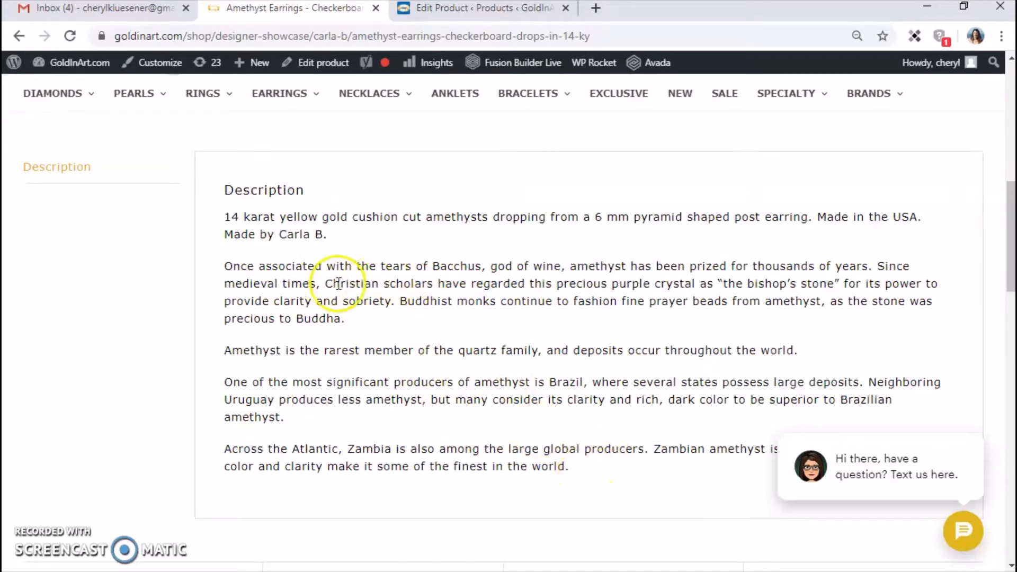
left_click(485, 10)
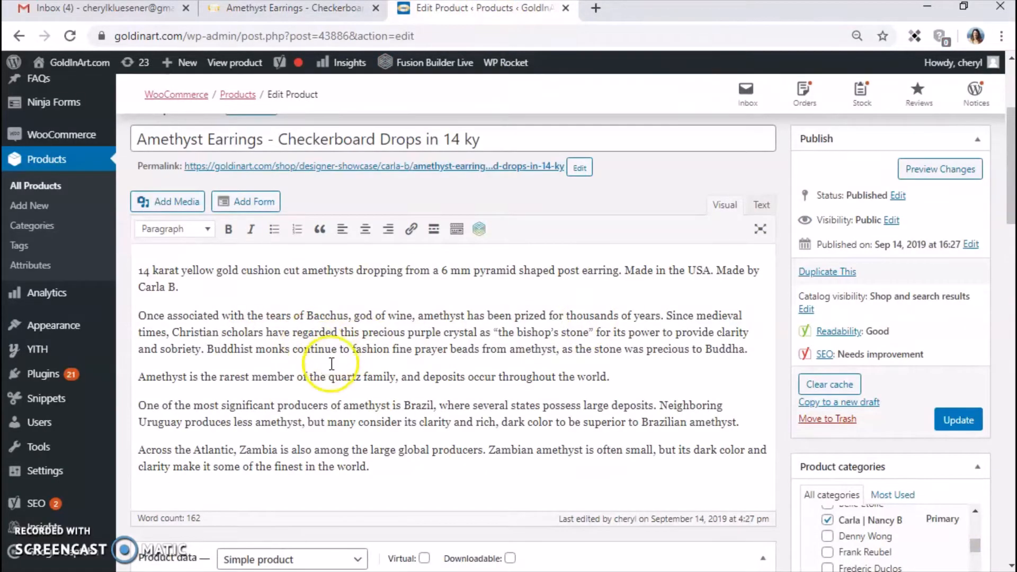
View the short description under the storefront product's price and find the matching Product short description section in the editor
left_click(299, 16)
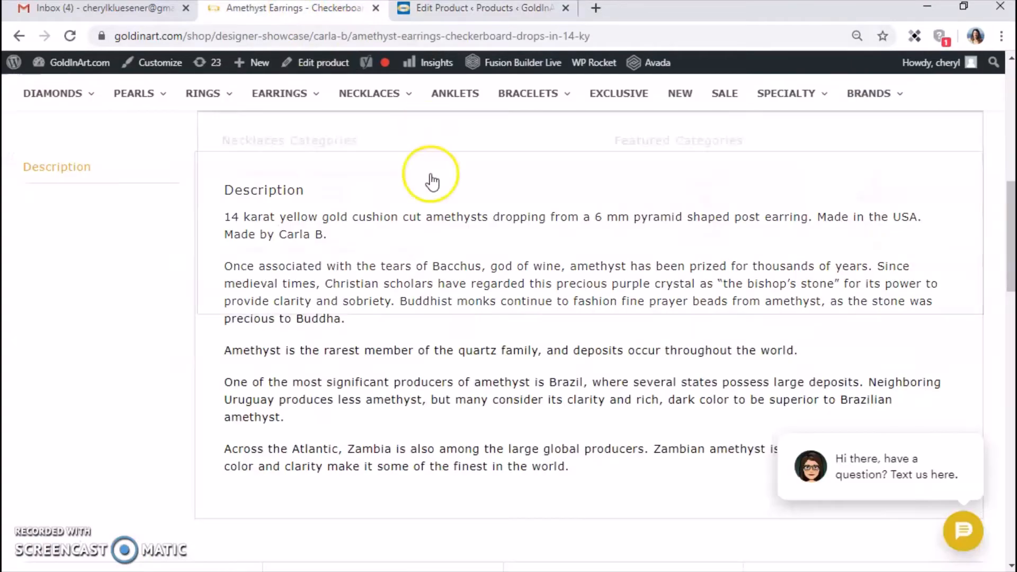
scroll(431, 184, "up", 8)
scroll(527, 280, "up", 3)
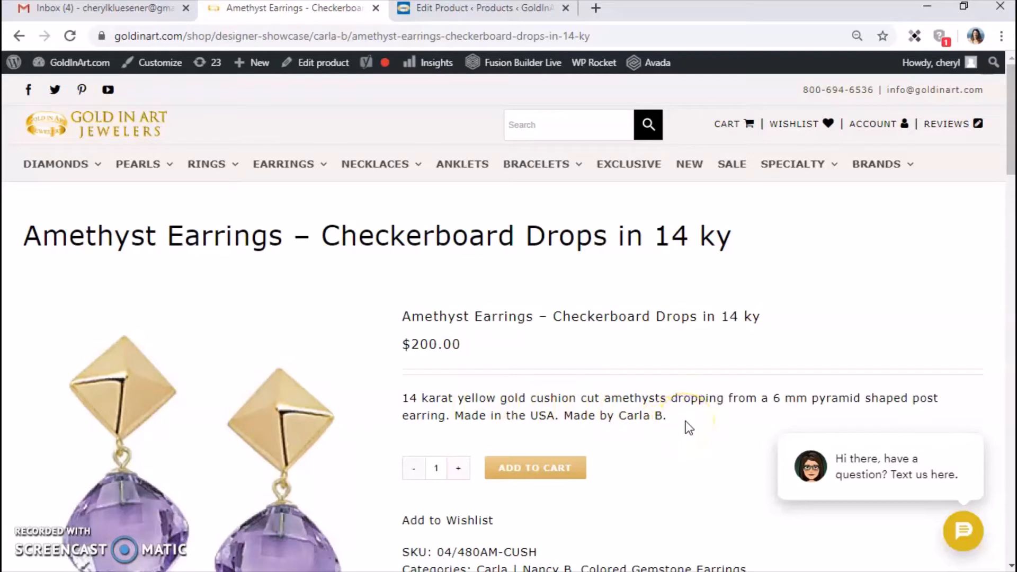
left_click(484, 8)
scroll(585, 285, "down", 15)
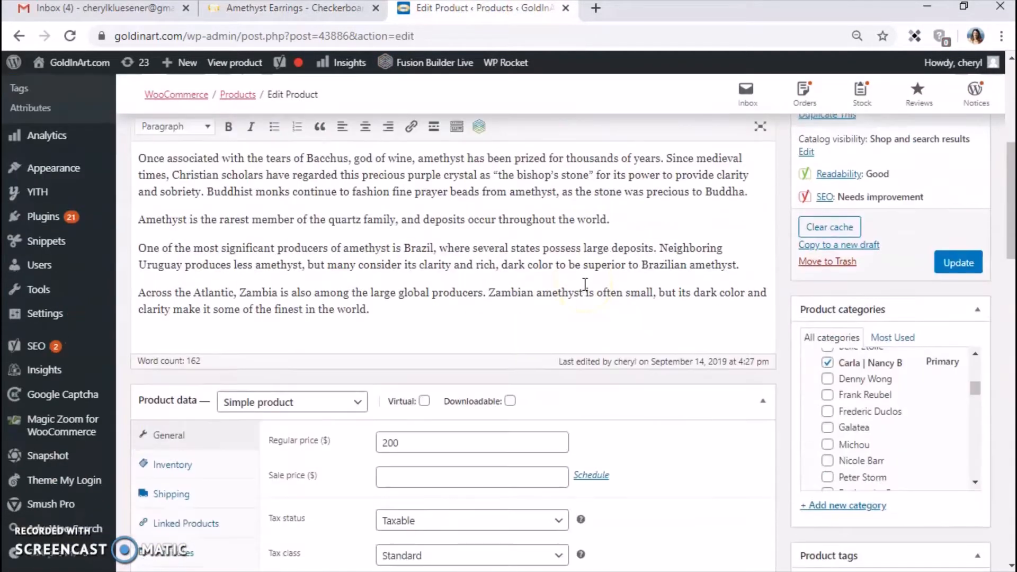
scroll(585, 291, "down", 6)
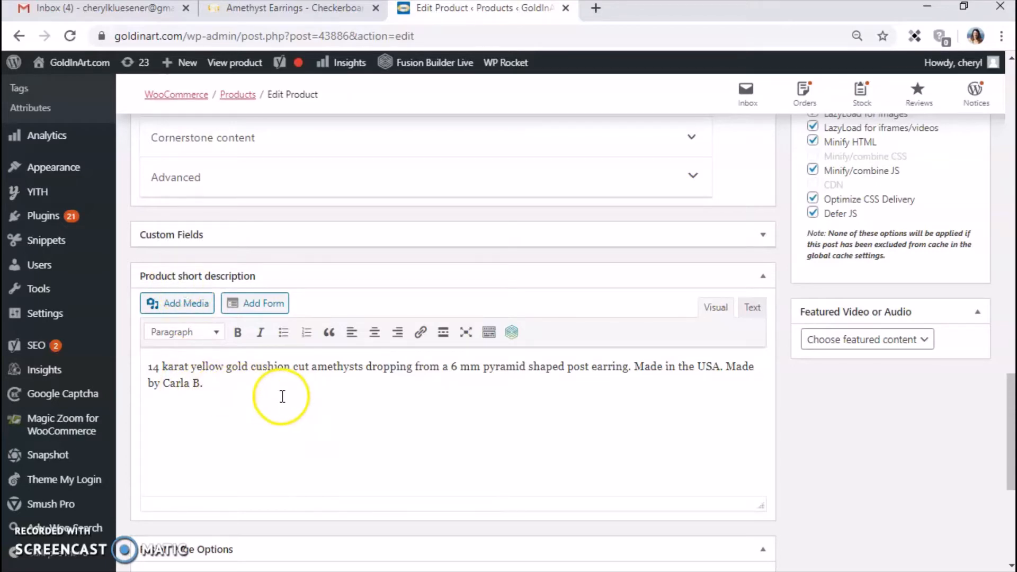
Open the product's Yoast SEO snippet for editing and examine its focus keyphrase, SEO title, slug and meta description
scroll(343, 419, "up", 2)
scroll(342, 418, "up", 10)
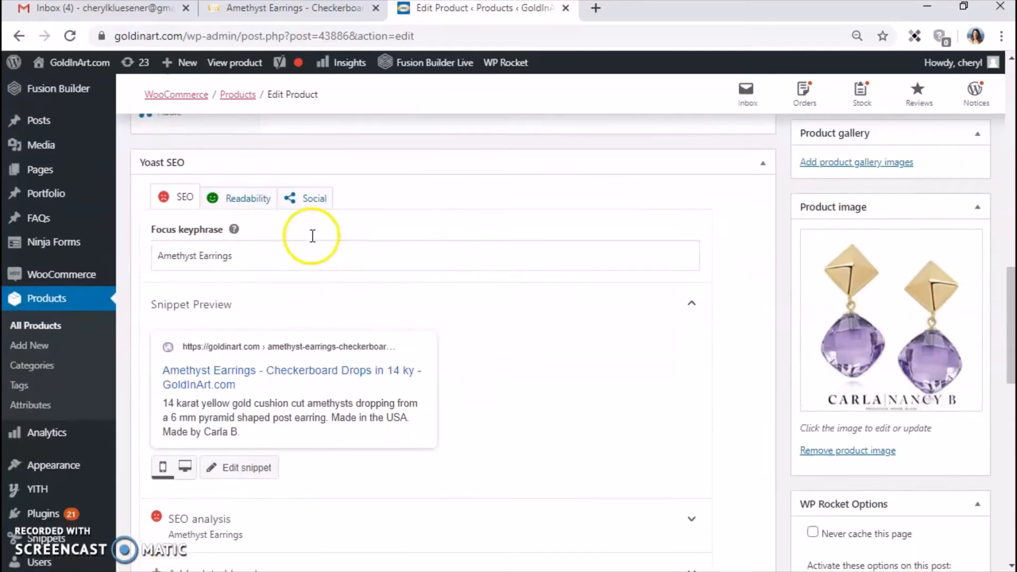
scroll(521, 336, "down", 6)
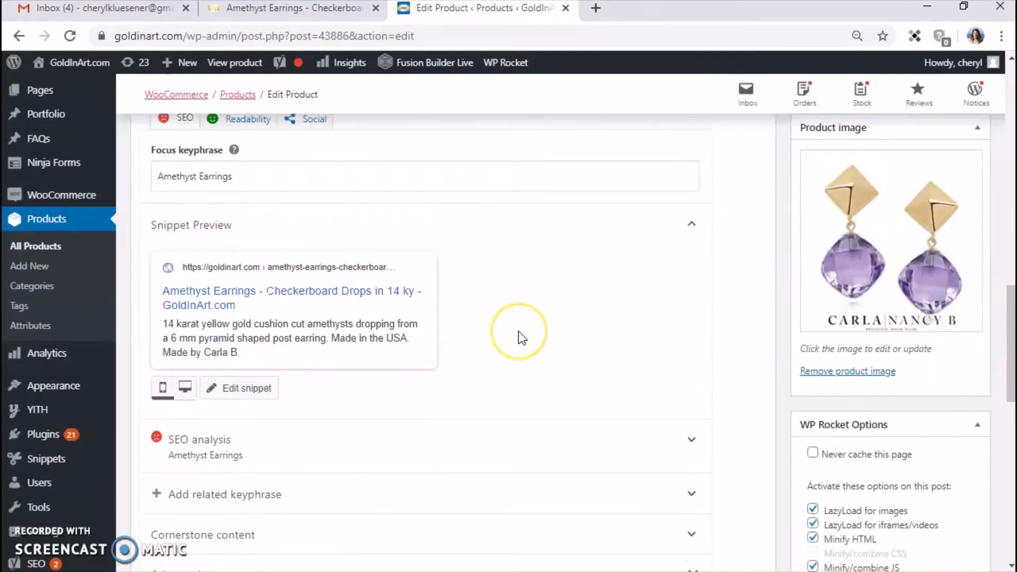
left_click(231, 230)
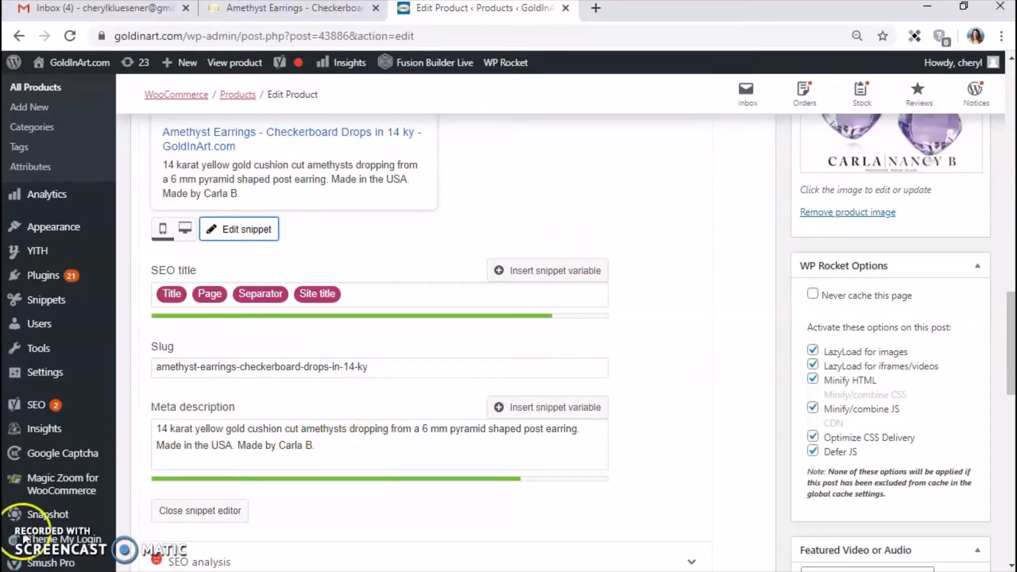
scroll(672, 479, "up", 3)
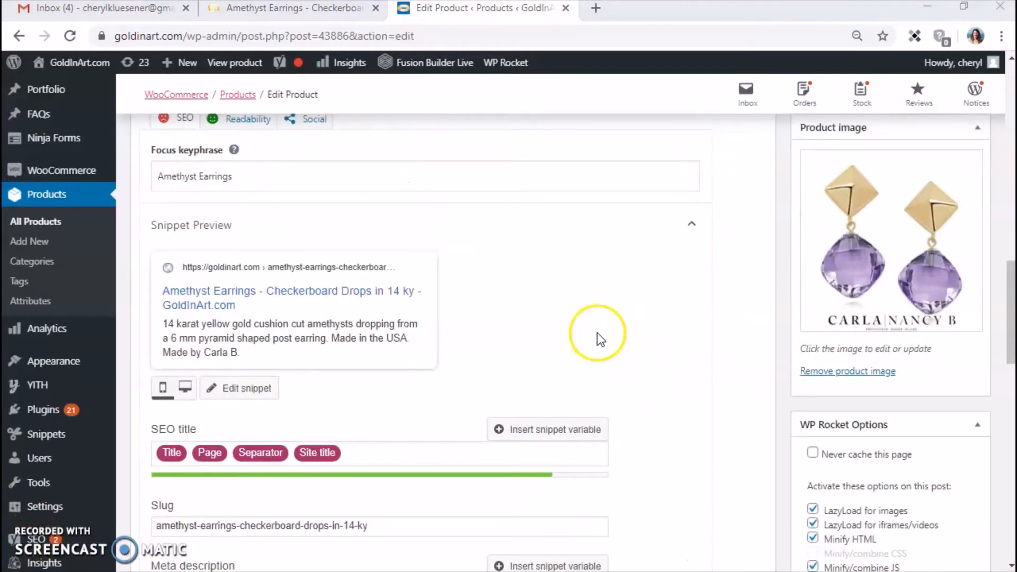
scroll(651, 341, "down", 6)
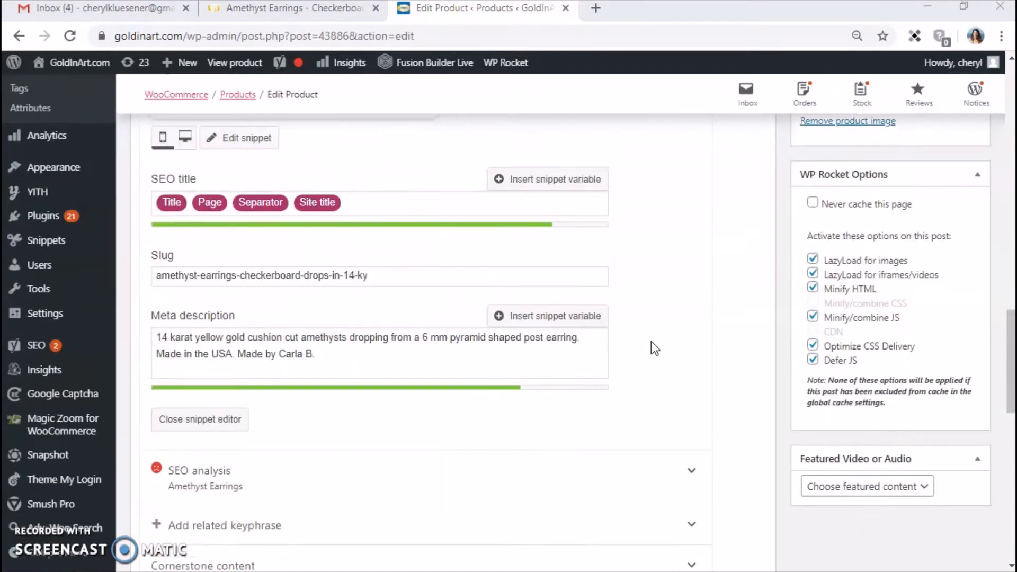
scroll(454, 431, "up", 8)
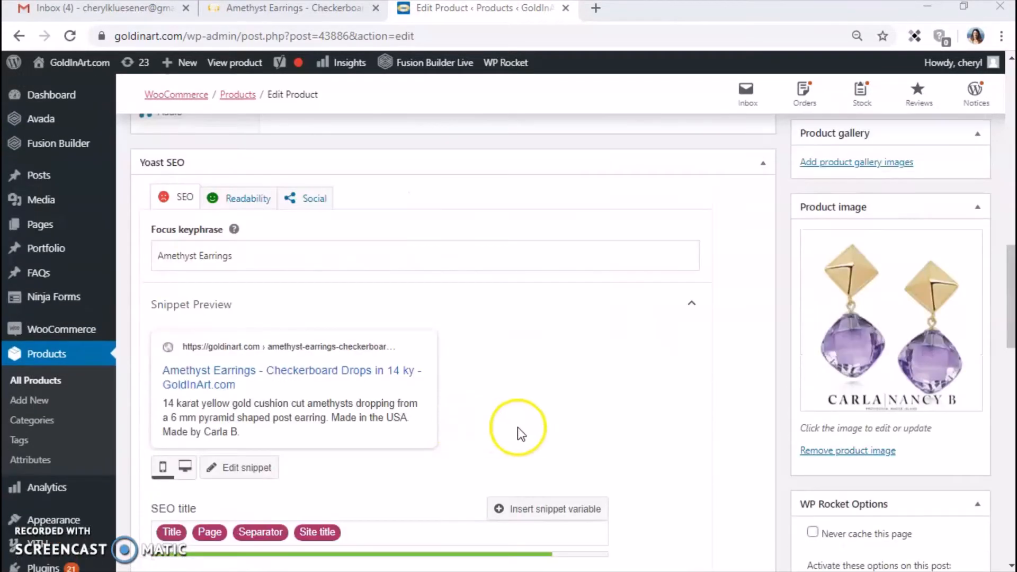
Review the title and main description in the product editor and compare the title with the storefront product page
scroll(535, 422, "up", 15)
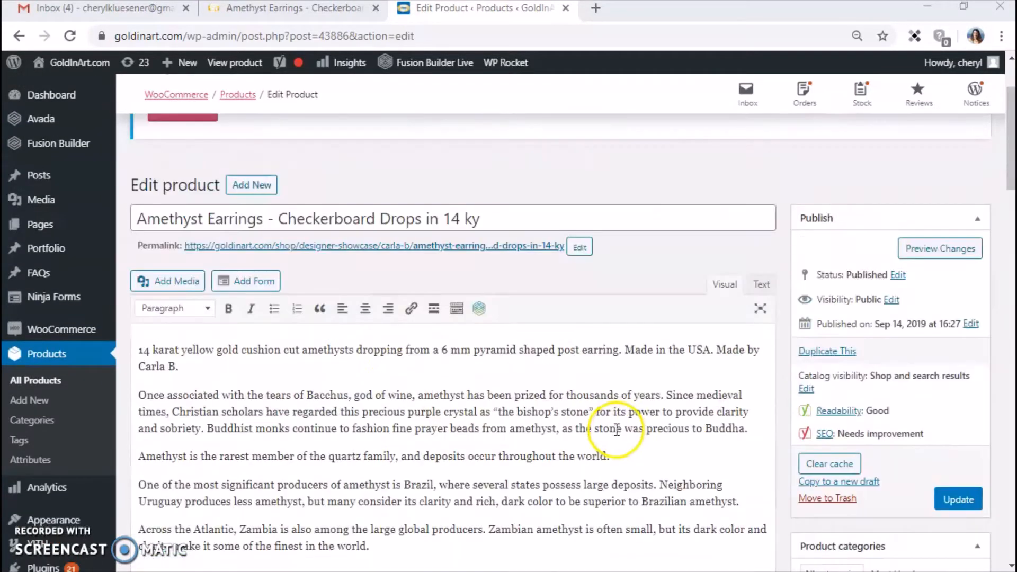
scroll(509, 408, "down", 2)
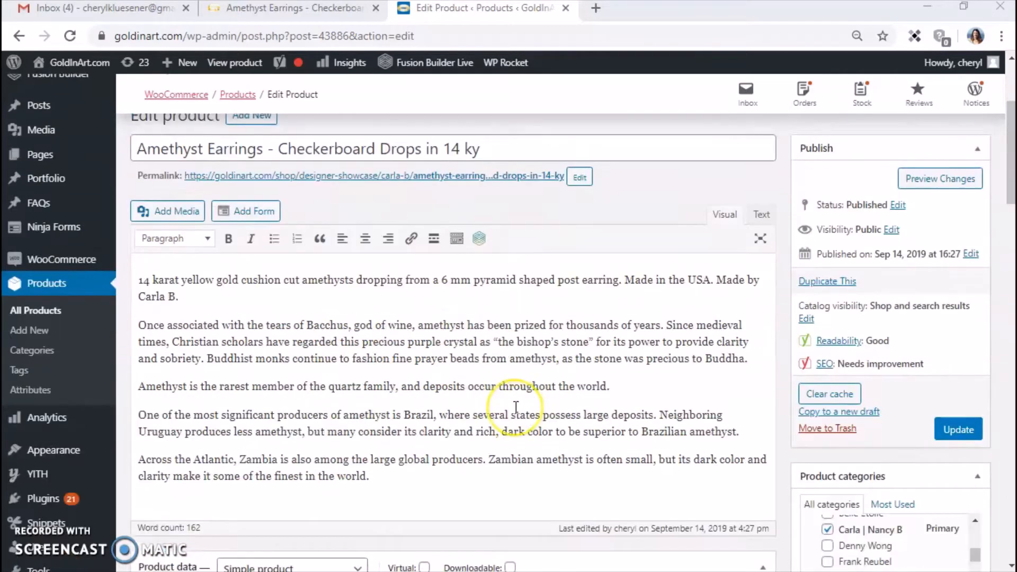
scroll(514, 409, "down", 3)
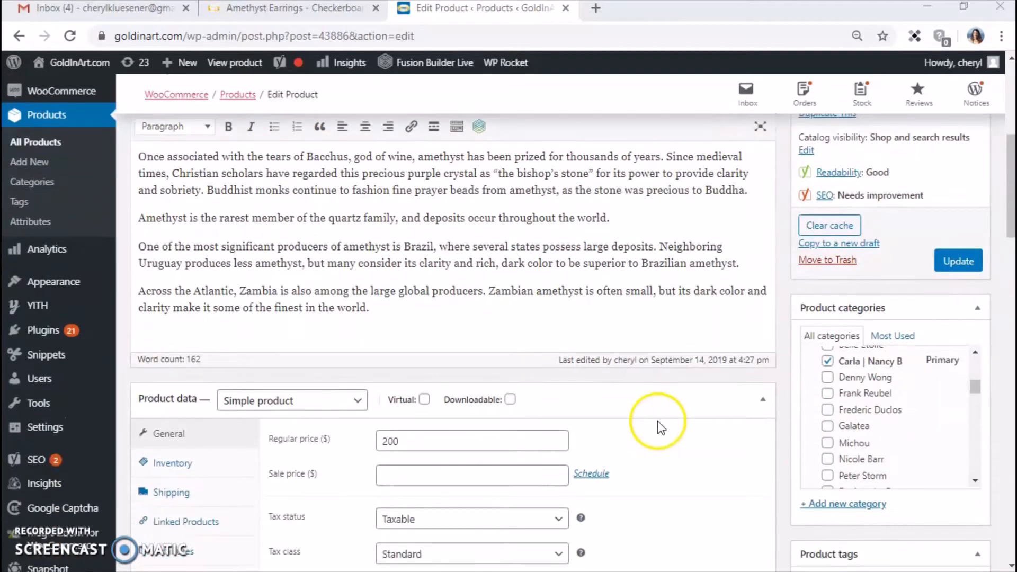
scroll(644, 424, "up", 3)
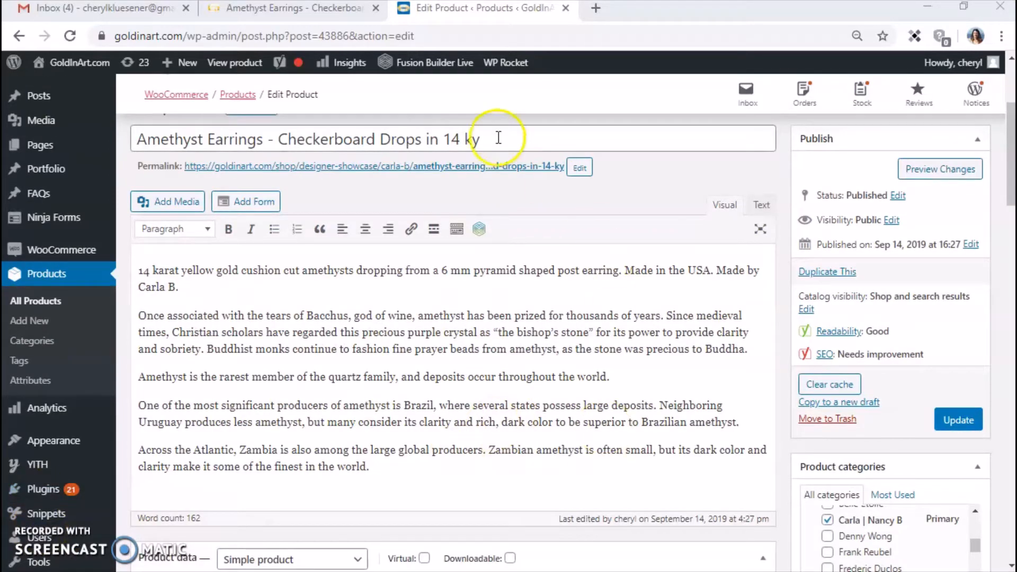
left_click(305, 14)
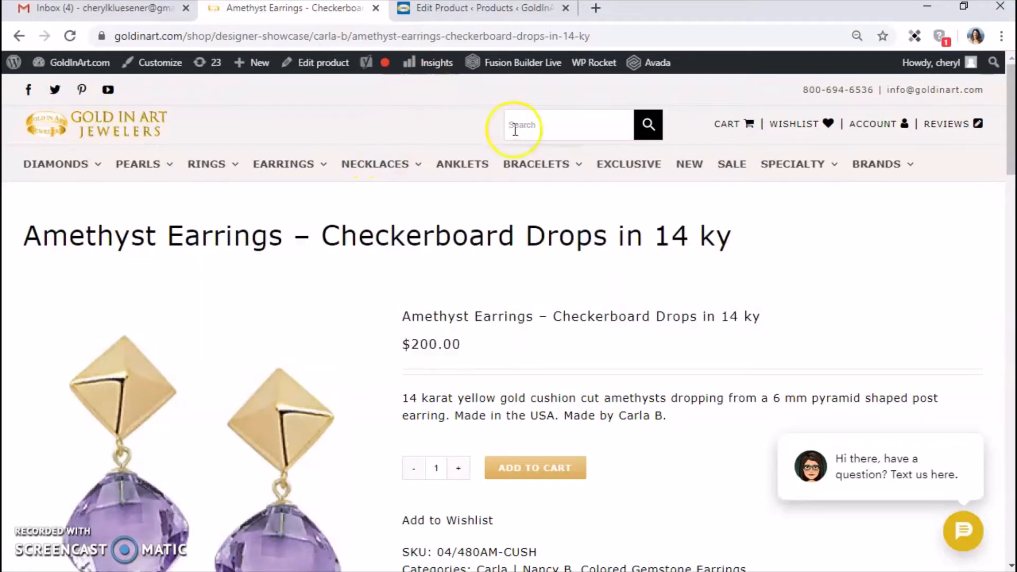
left_click(481, 10)
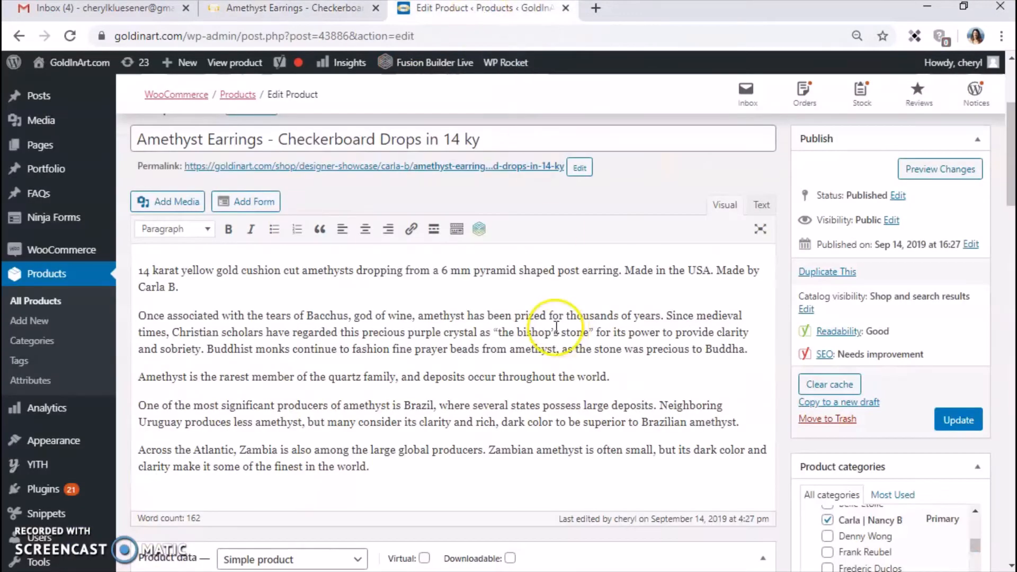
Find the regular price in the product data and compare it with the price on the storefront product page
scroll(556, 327, "down", 2)
scroll(556, 327, "down", 5)
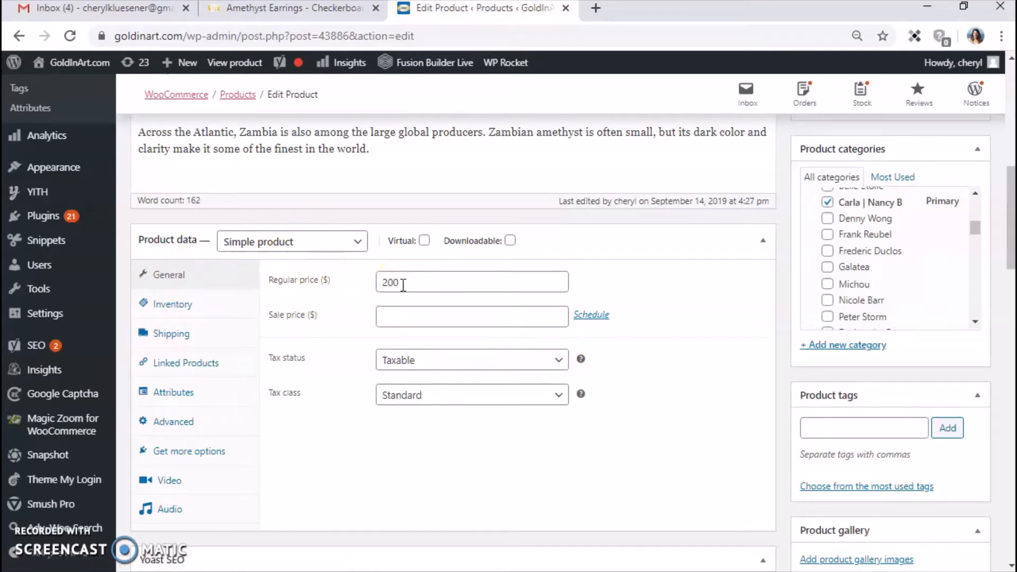
left_click(293, 10)
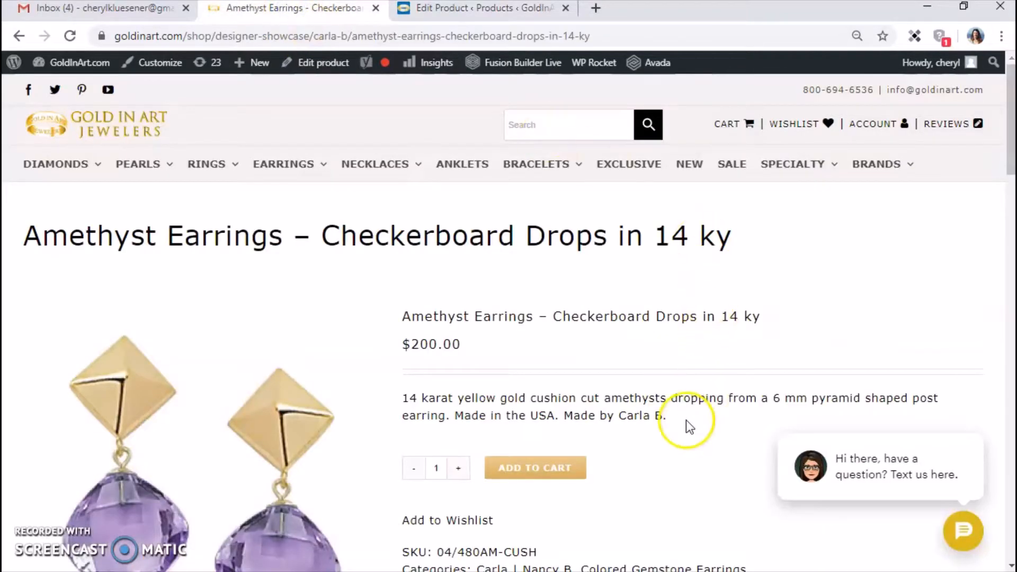
Match the SKU on the storefront product page with the SKU in the product's inventory data
scroll(688, 424, "down", 1)
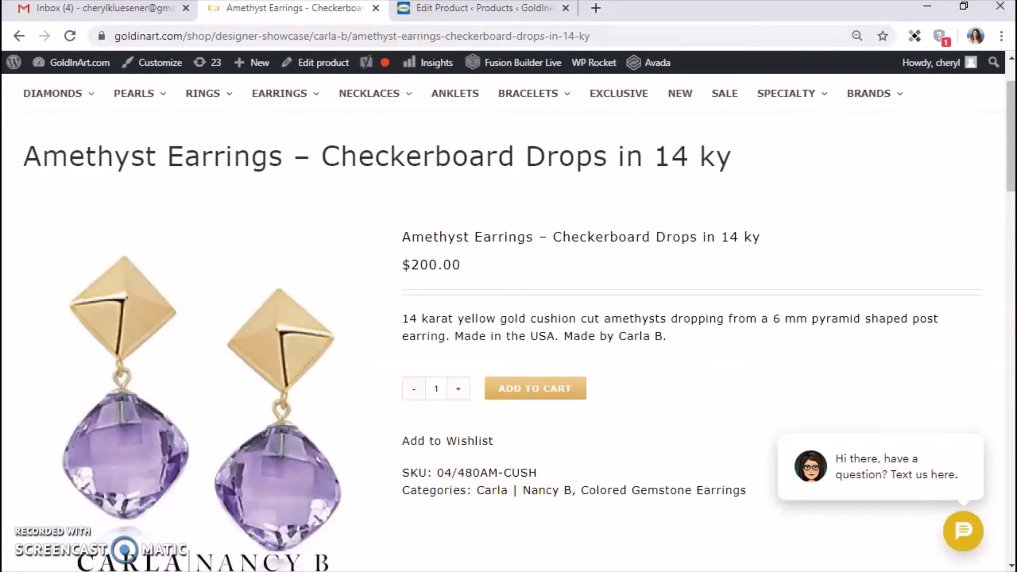
left_click(464, 12)
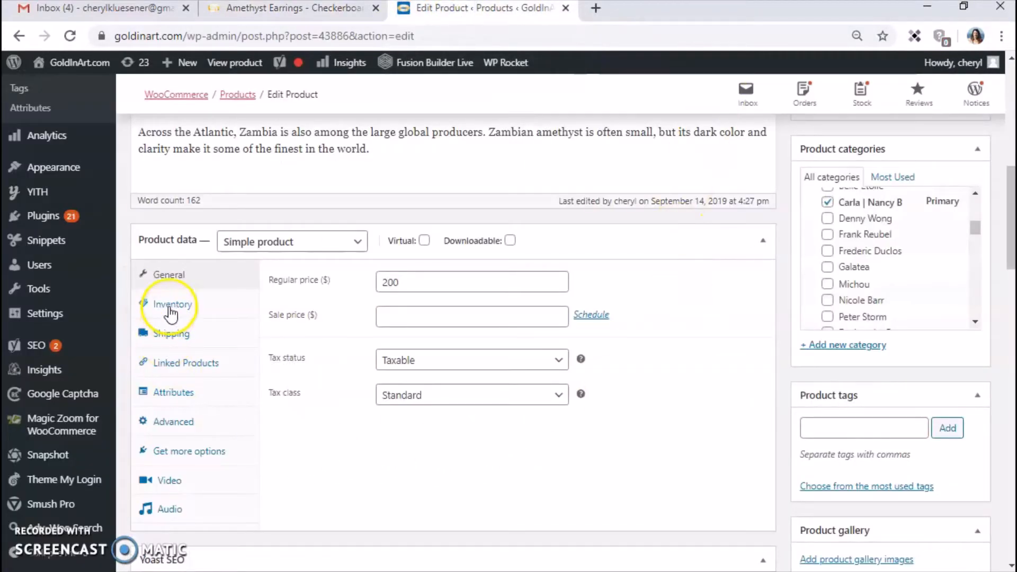
left_click(170, 308)
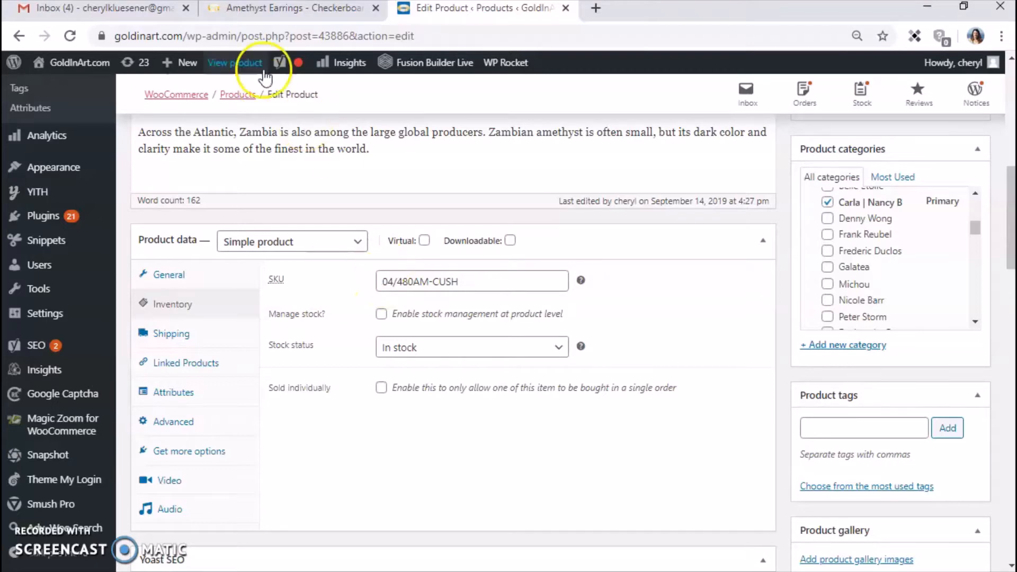
left_click(271, 7)
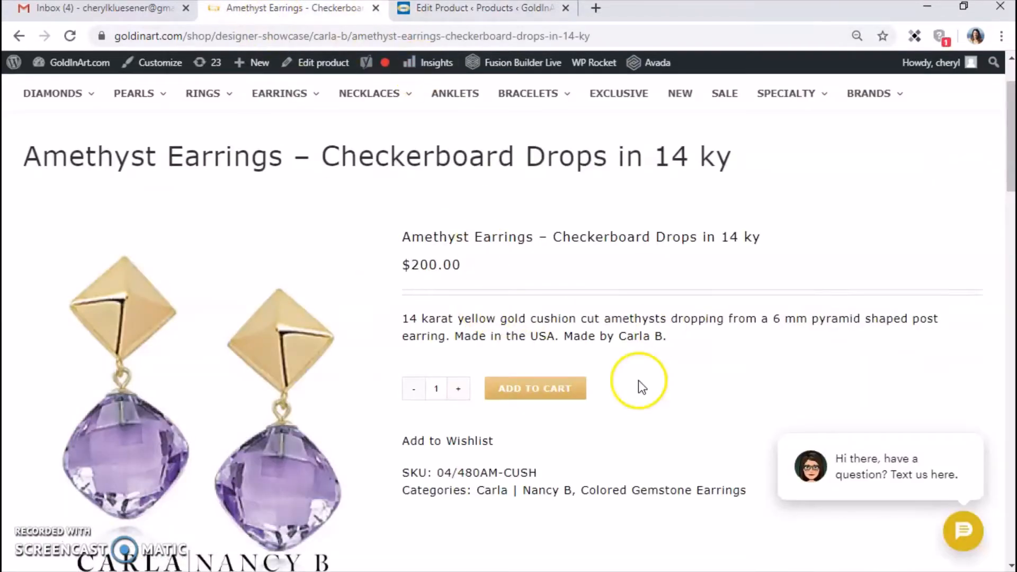
View the categories on the storefront product page and look through the editor's product category list for the matching entries
scroll(640, 384, "down", 1)
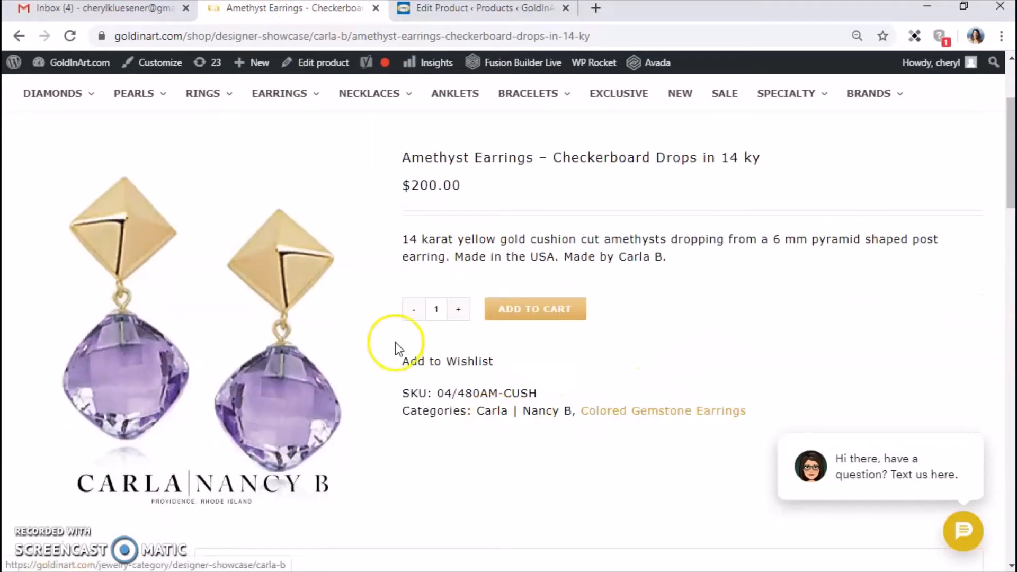
left_click(486, 11)
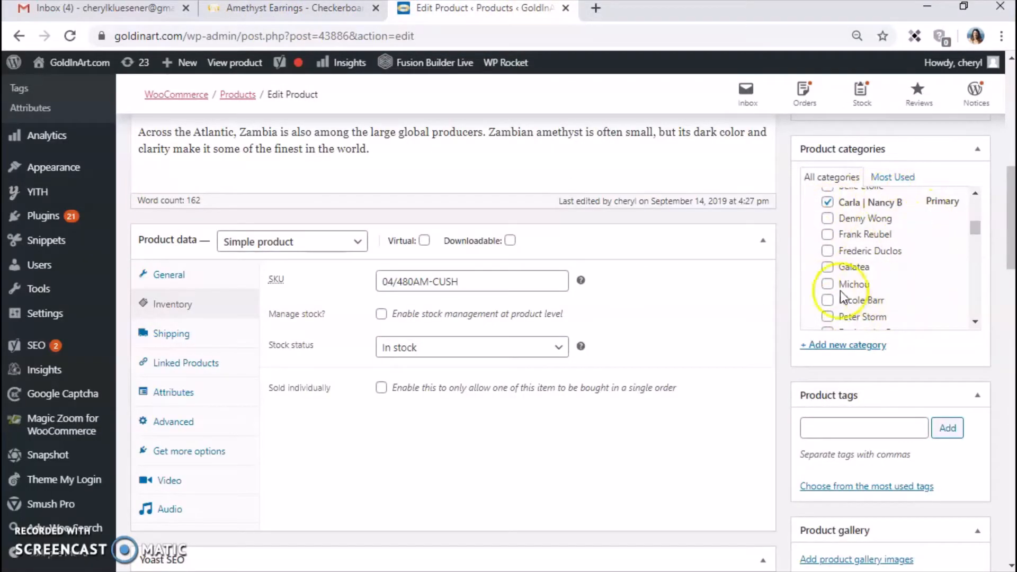
mouse_move(975, 230)
left_mouse_down()
mouse_move(976, 246)
mouse_move(969, 236)
left_mouse_up()
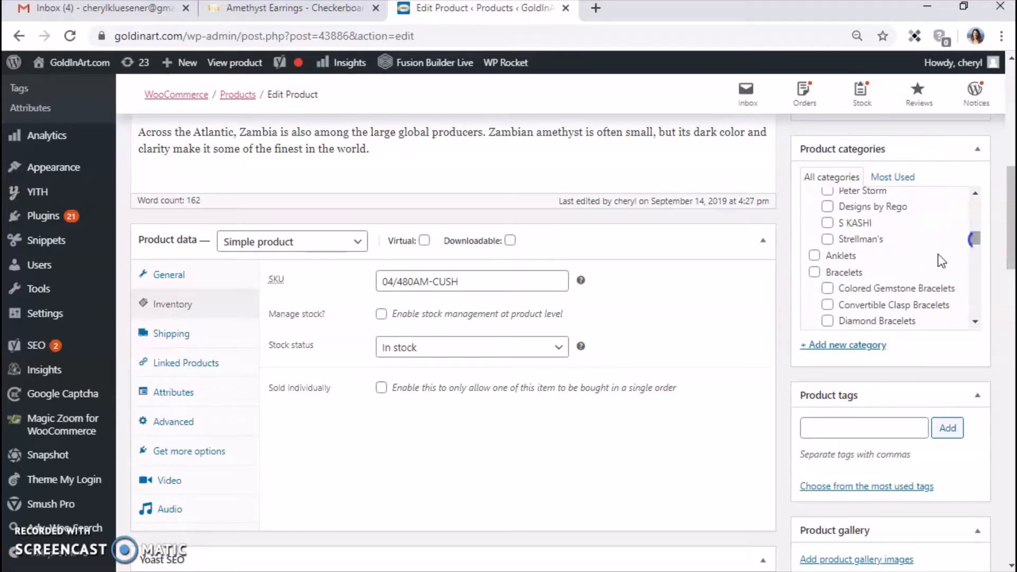
left_click(814, 272)
left_click_drag(972, 237, 972, 263)
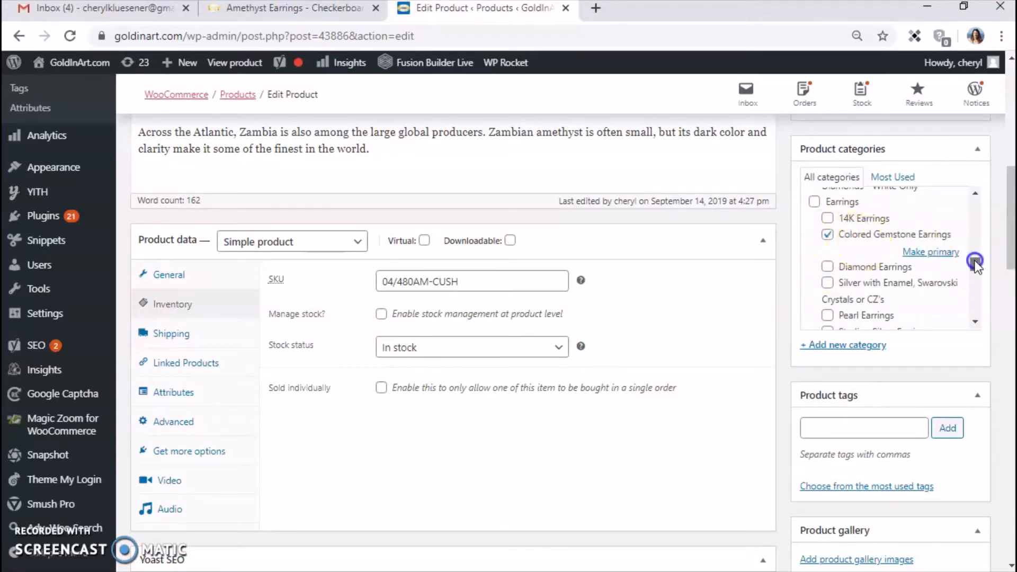
left_click_drag(975, 265, 958, 319)
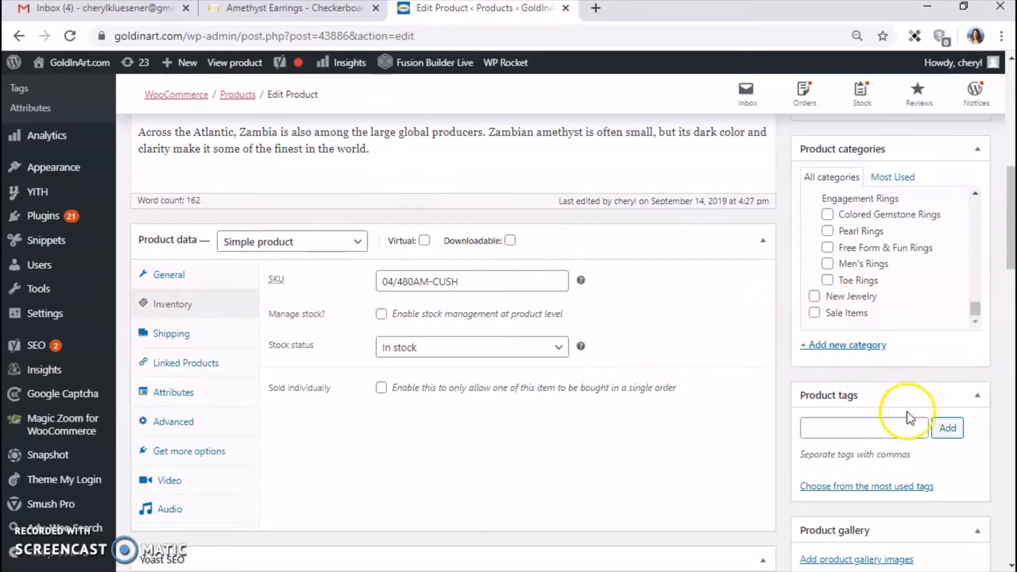
Examine the Facebook and Twitter title, description and image fields in the product's Yoast SEO social settings, collapsing each section
scroll(662, 424, "down", 3)
scroll(662, 428, "down", 5)
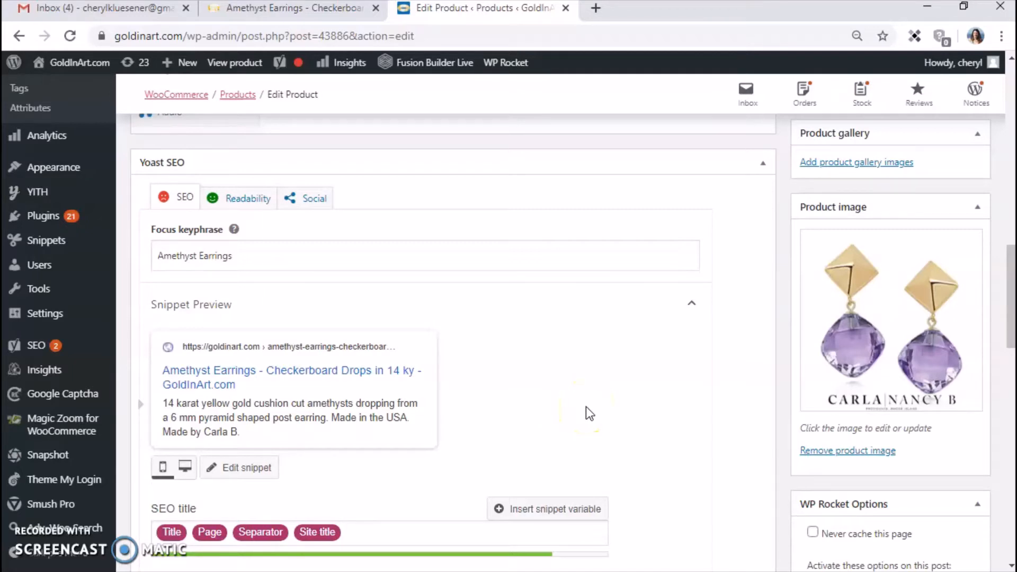
scroll(591, 363, "down", 1)
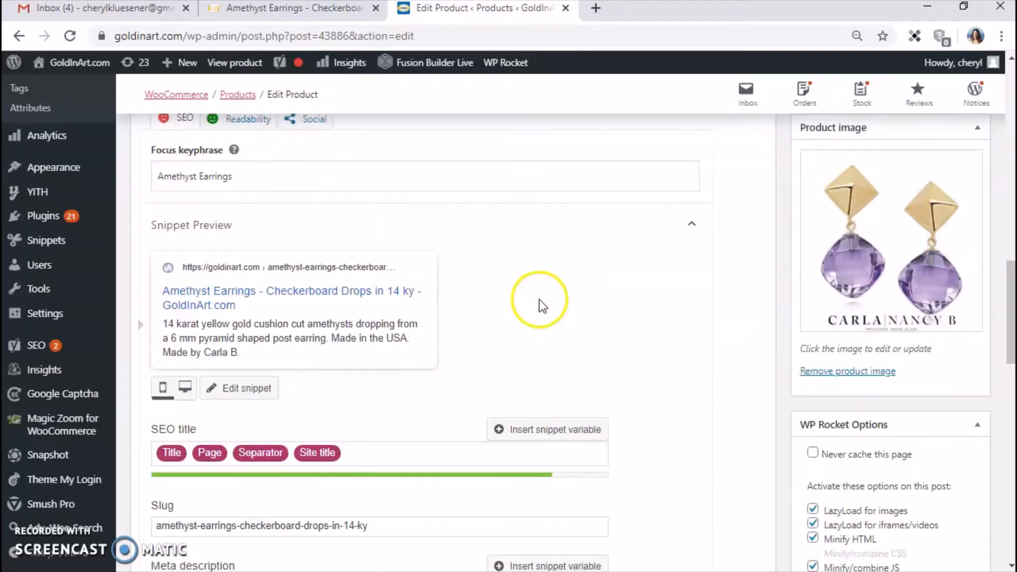
scroll(579, 324, "up", 1)
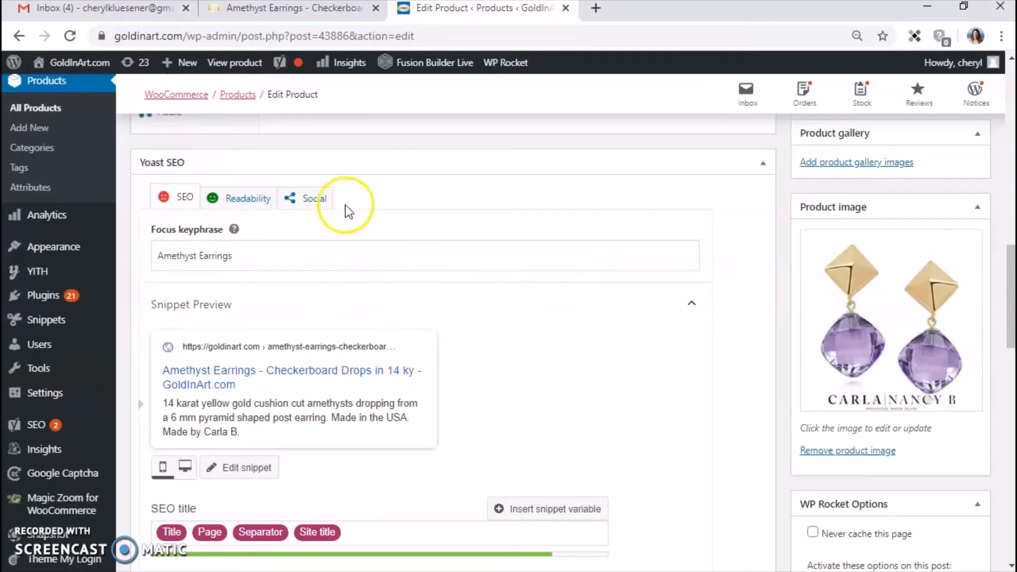
left_click(306, 201)
scroll(583, 360, "down", 1)
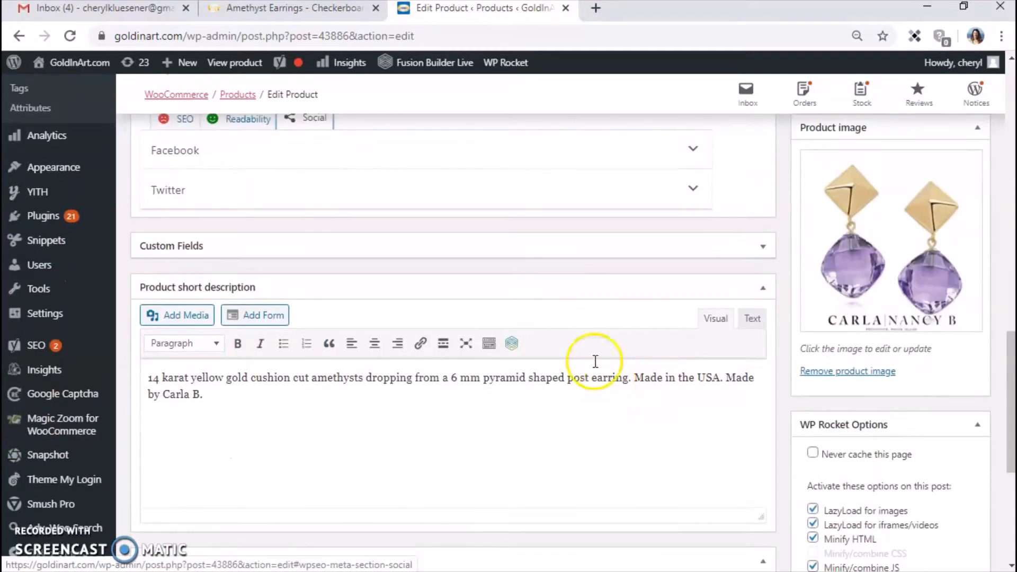
left_click(693, 151)
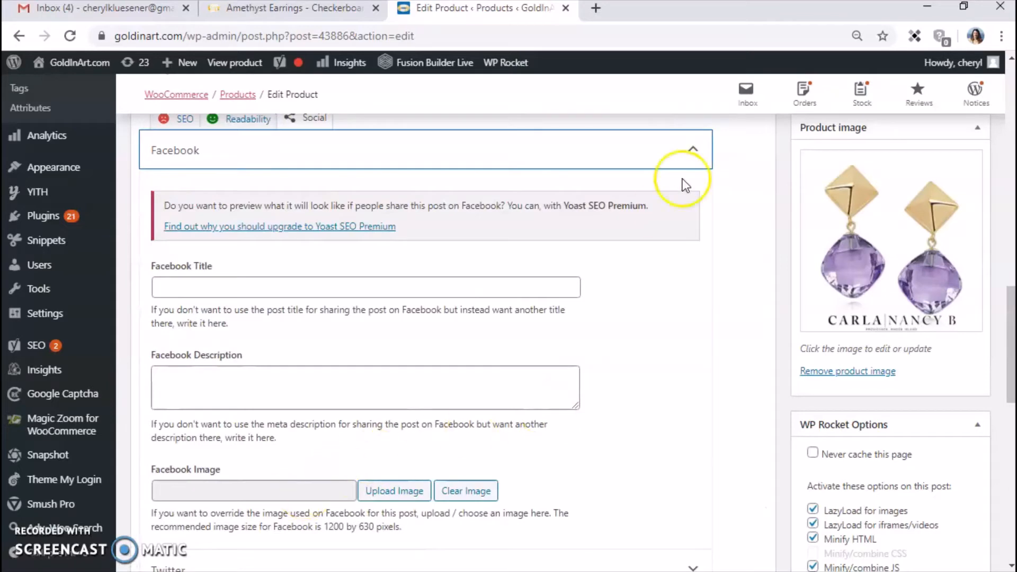
left_click(694, 151)
left_click(696, 186)
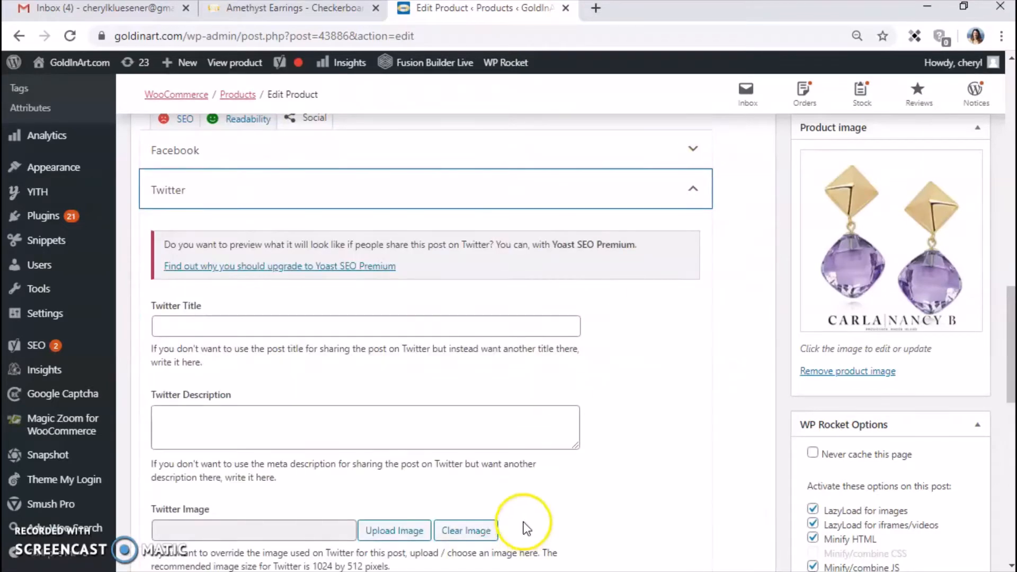
left_click(688, 191)
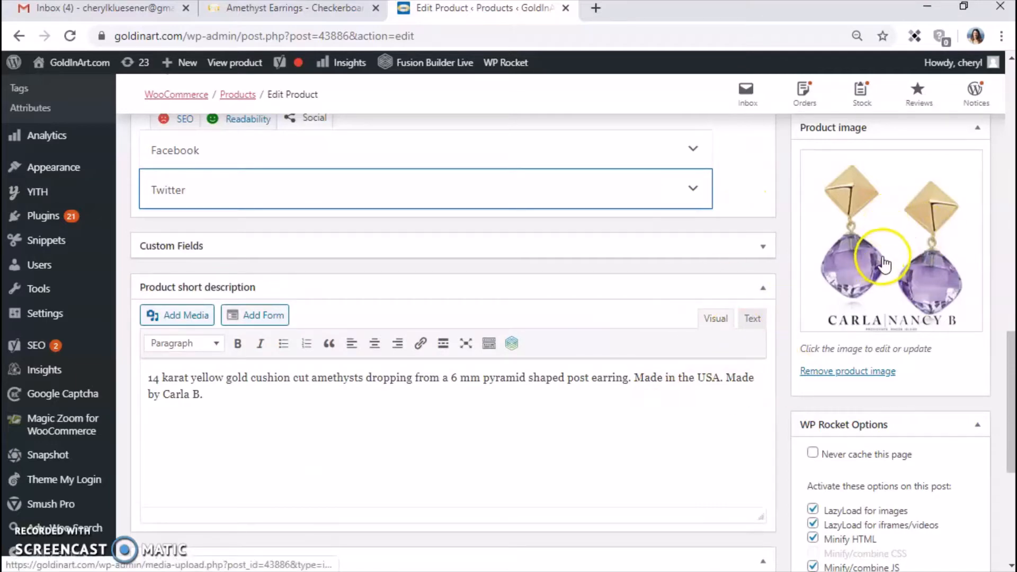
Return to the storefront product page and review the full Description section below the product image
scroll(671, 320, "up", 2)
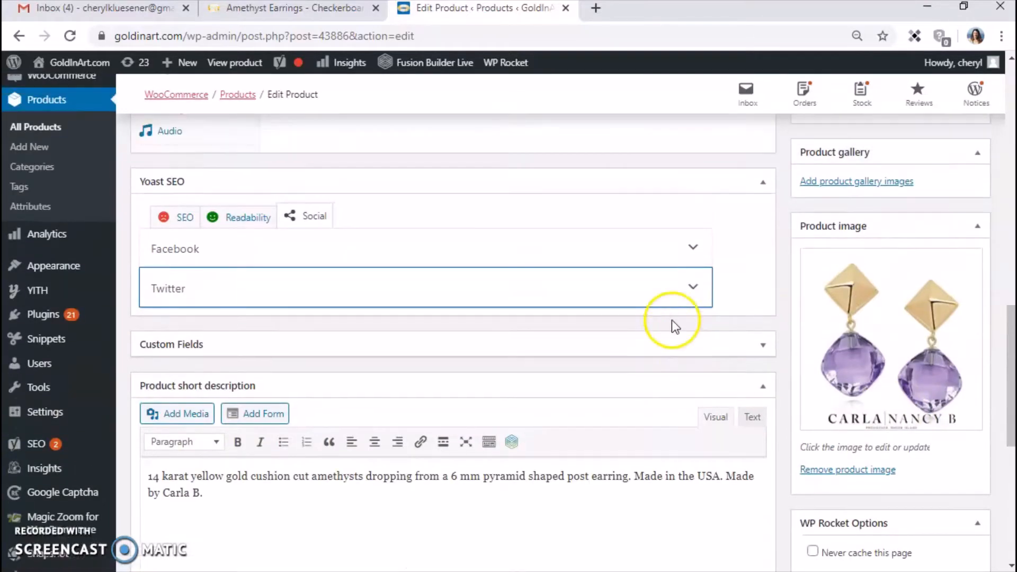
scroll(671, 320, "up", 4)
left_click(317, 10)
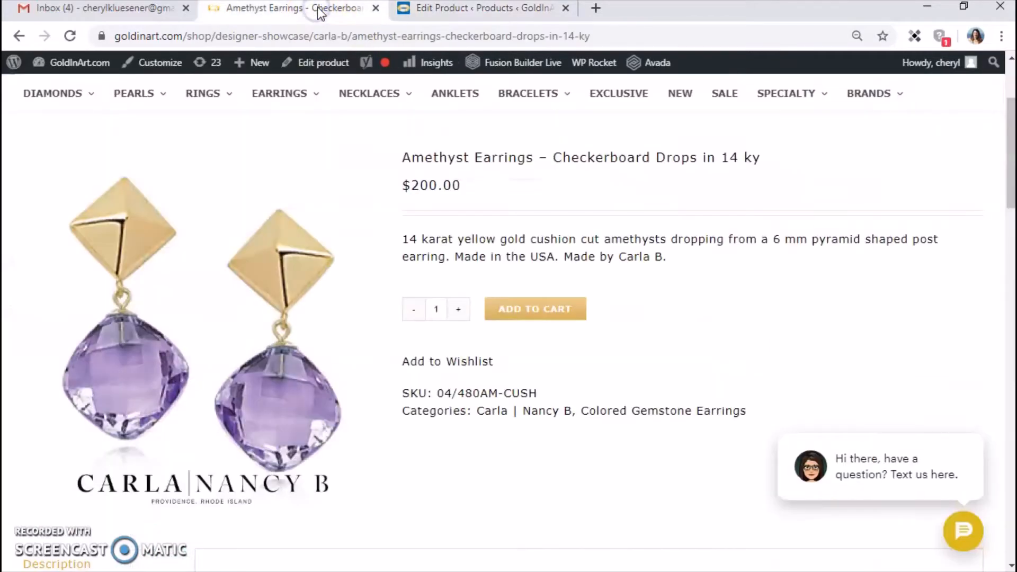
scroll(670, 366, "down", 5)
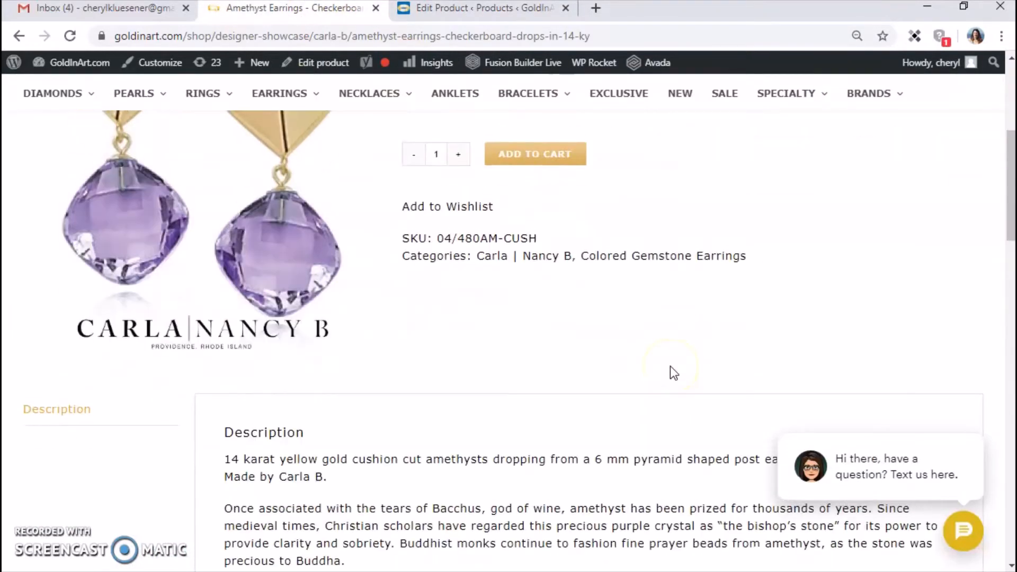
scroll(670, 366, "down", 3)
scroll(669, 367, "up", 3)
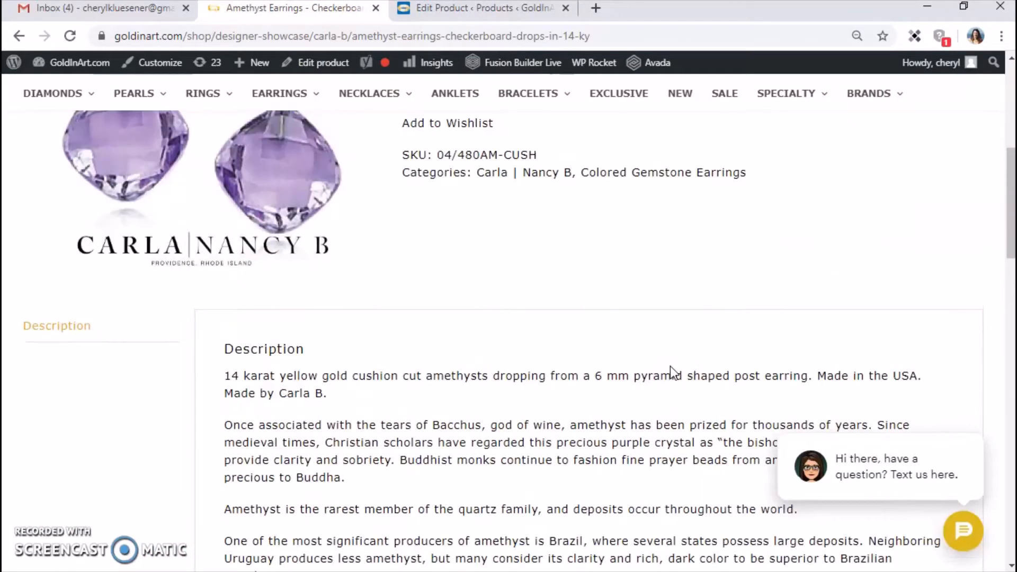
scroll(671, 367, "down", 2)
left_click(71, 278)
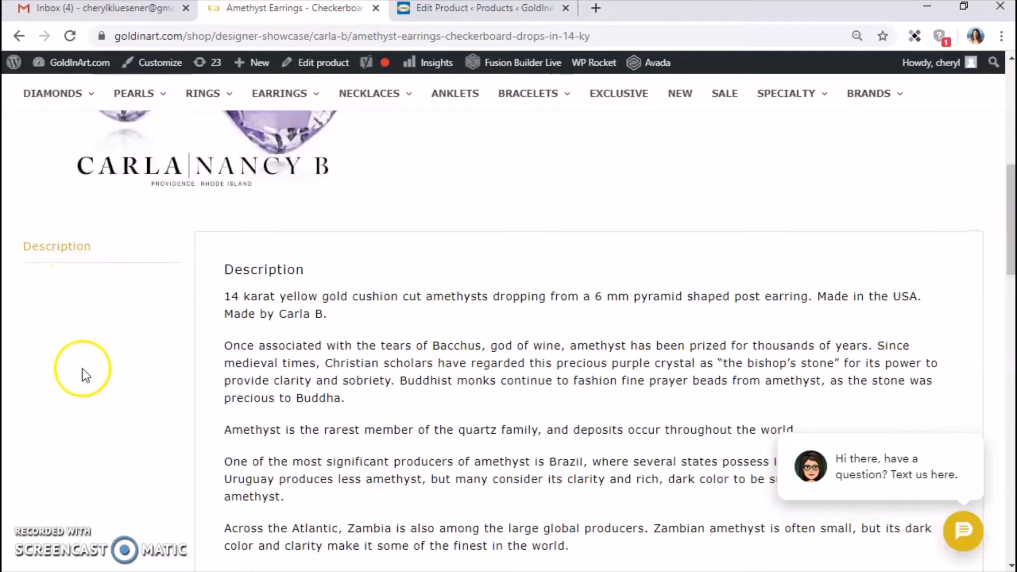
Go to the storefront's Rings page and open the Diamond Rings category
scroll(508, 351, "up", 6)
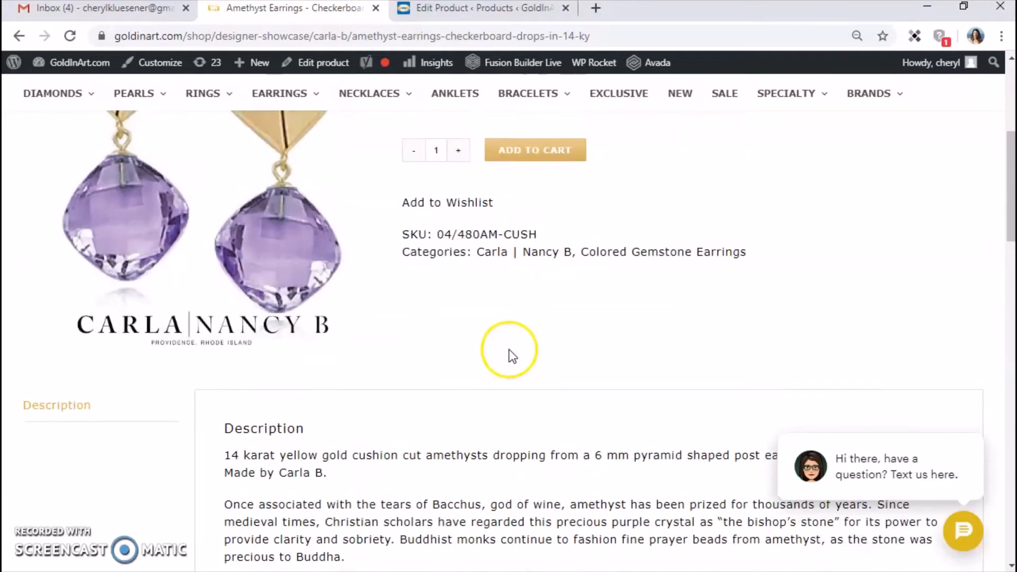
scroll(517, 347, "up", 3)
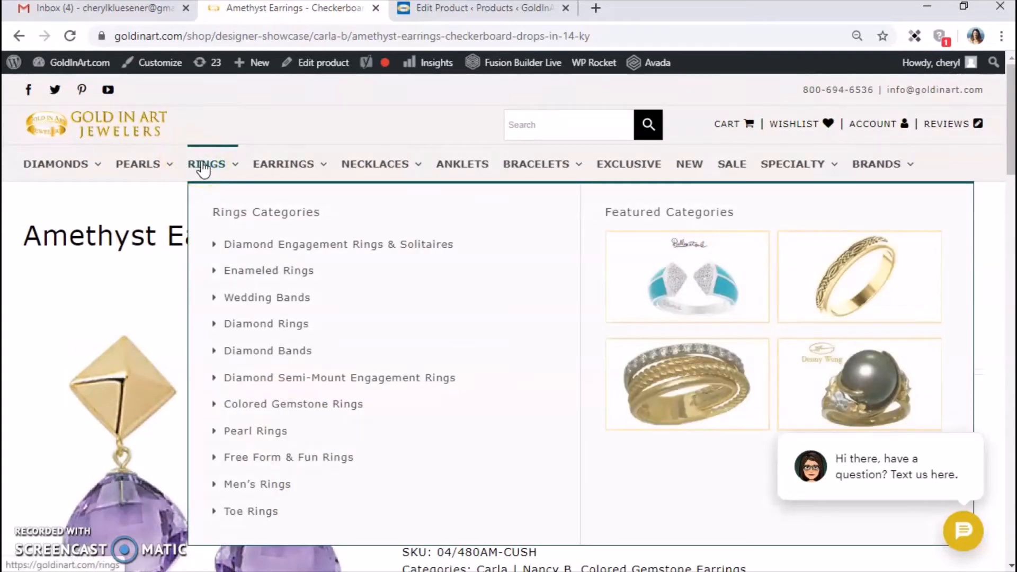
left_click(204, 166)
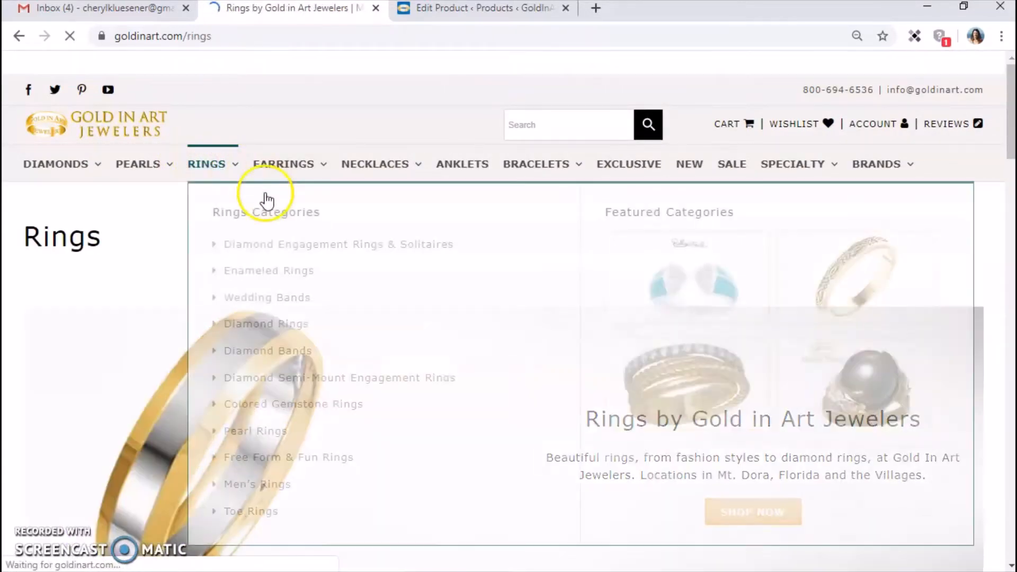
left_click(358, 372)
scroll(360, 378, "down", 10)
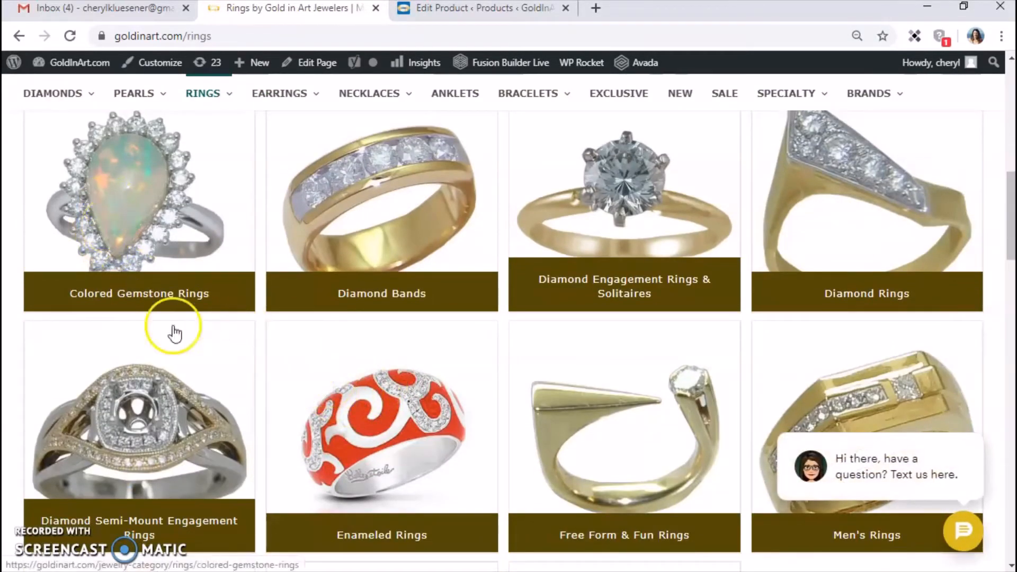
left_click(850, 208)
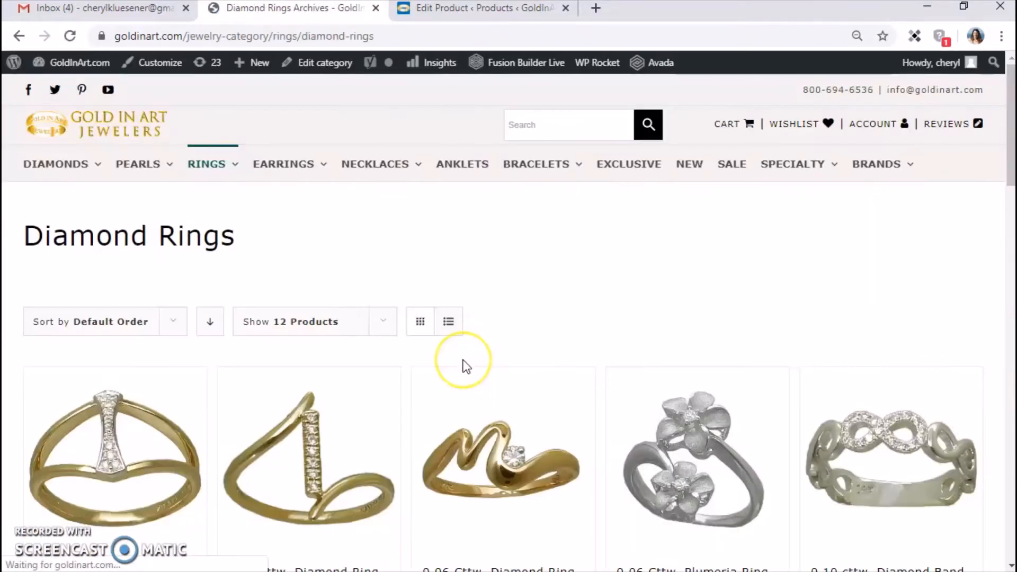
Look through the Diamond Rings listing and open the 0.14 cttw. Diamond Sand Dollar Ring product page
scroll(497, 287, "down", 7)
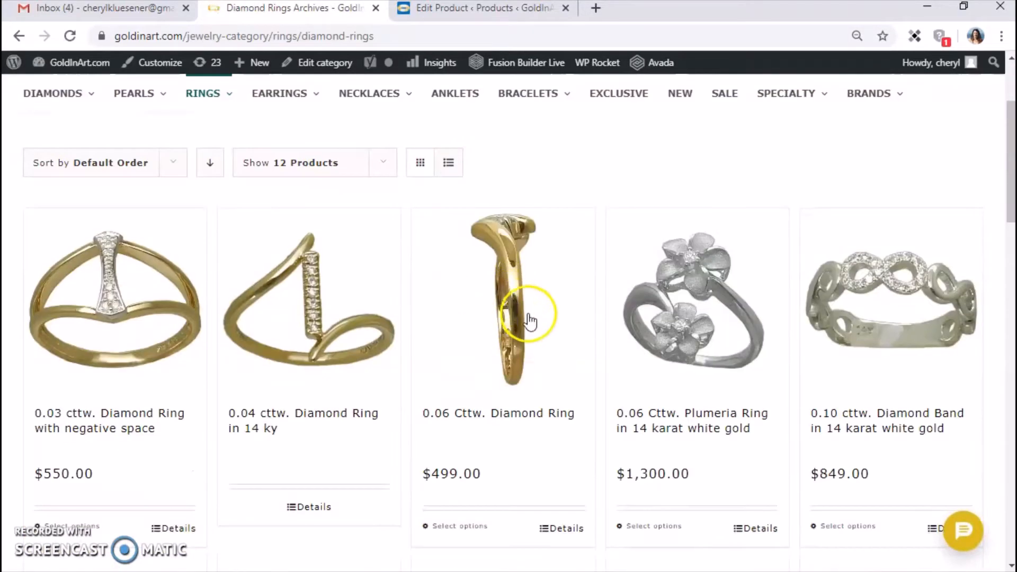
scroll(604, 408, "down", 3)
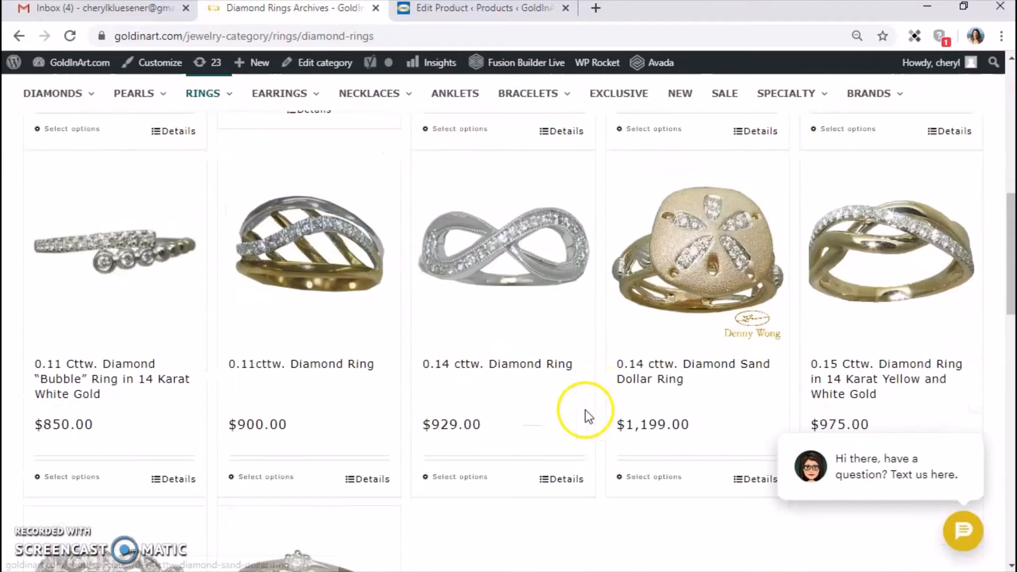
scroll(476, 429, "down", 2)
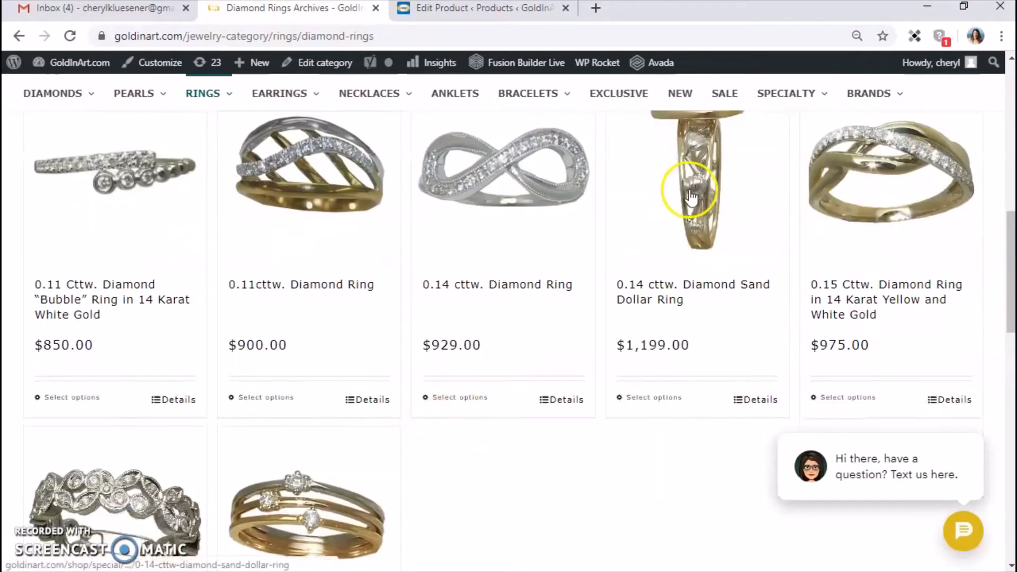
left_click(656, 422)
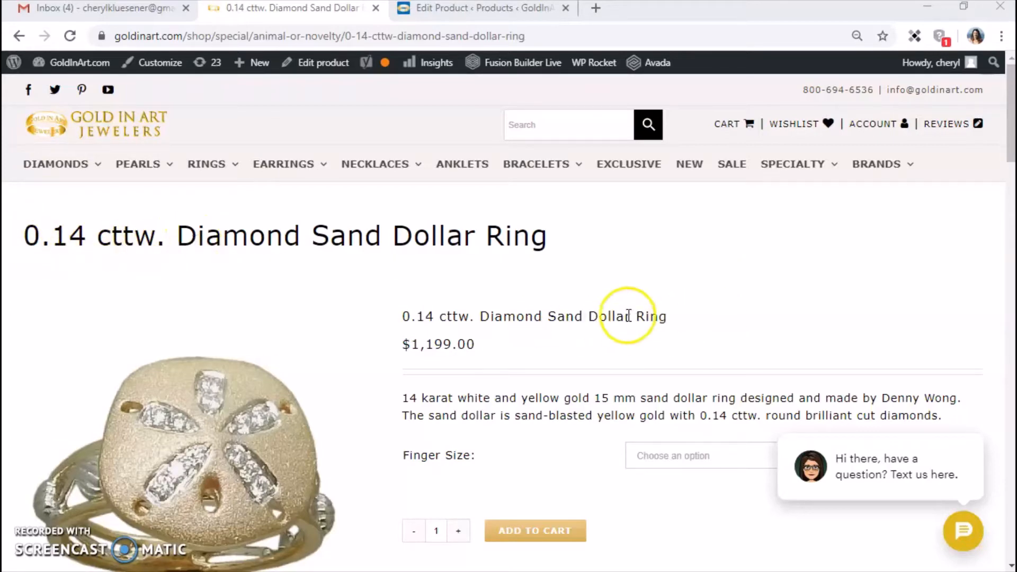
Review the ring's price and product details and view its Finger Size options without choosing one
scroll(630, 323, "down", 2)
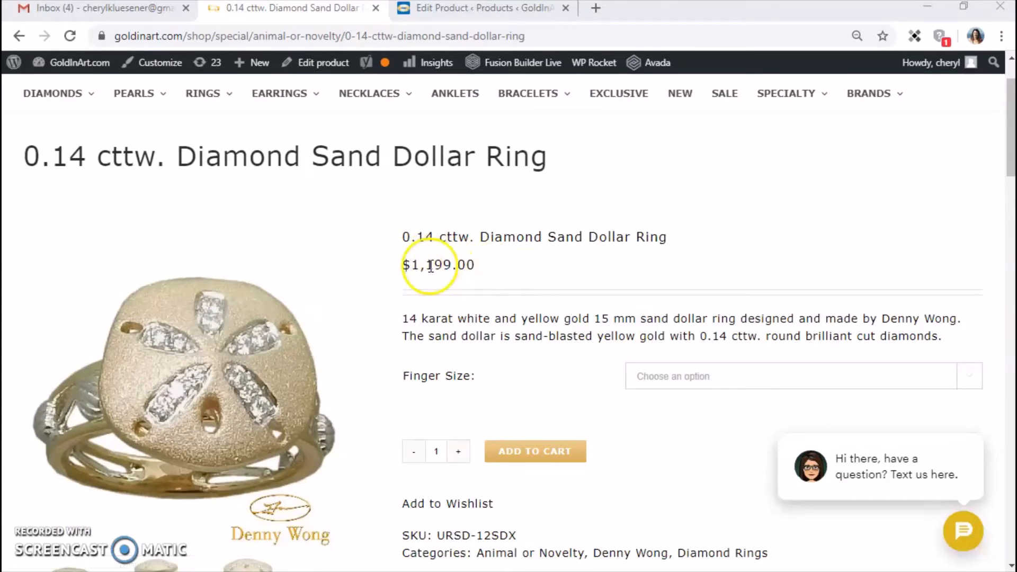
scroll(517, 281, "down", 2)
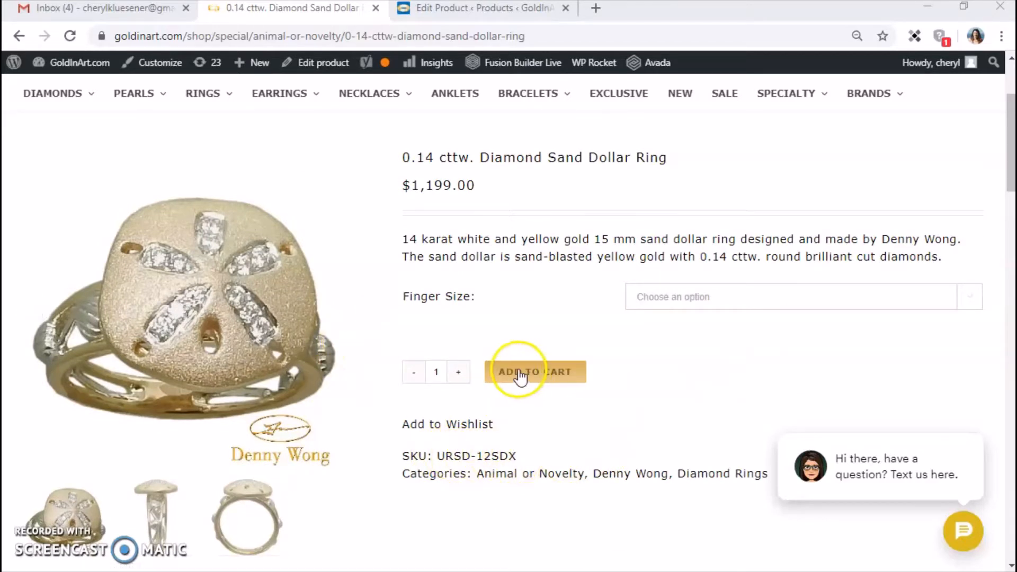
left_click(733, 299)
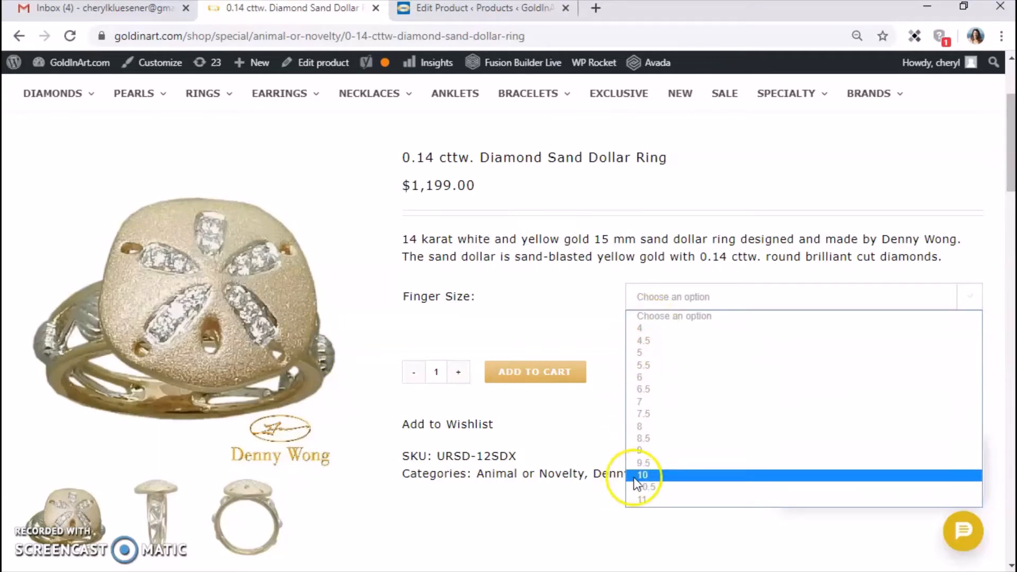
left_click(781, 176)
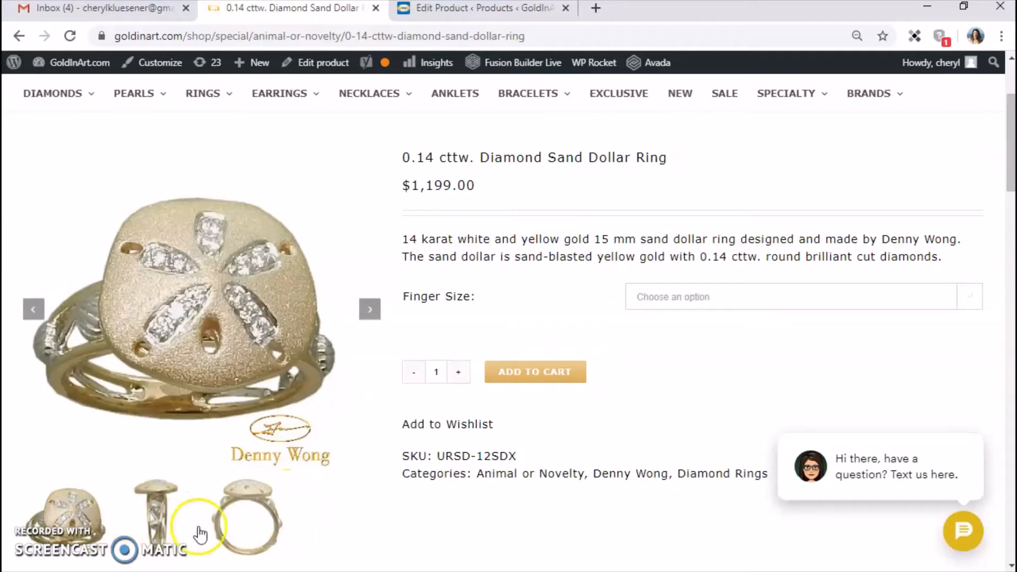
Review the ring's Description section and gallery images, and view the storefront's list of brands
scroll(641, 421, "down", 6)
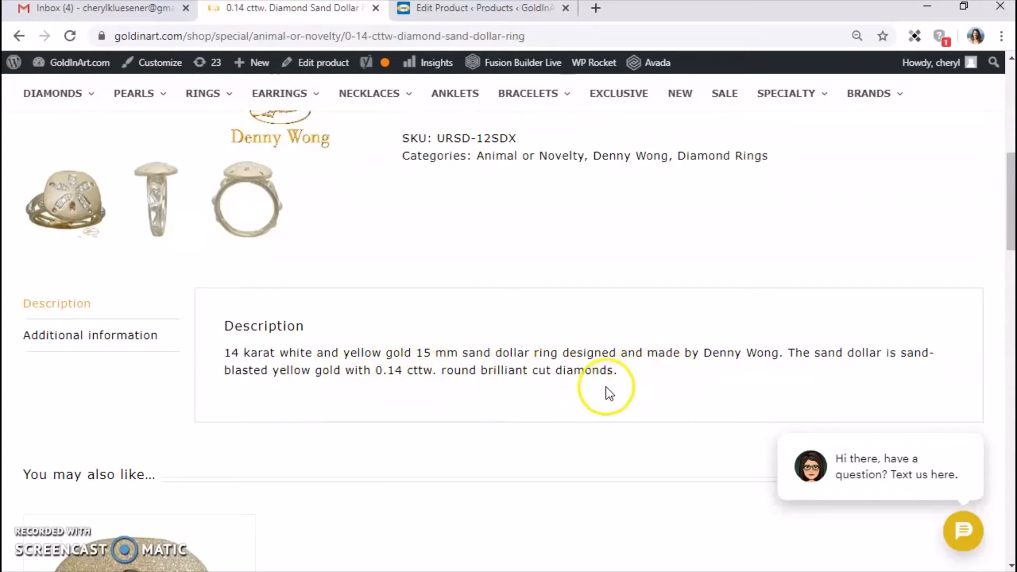
scroll(640, 385, "down", 2)
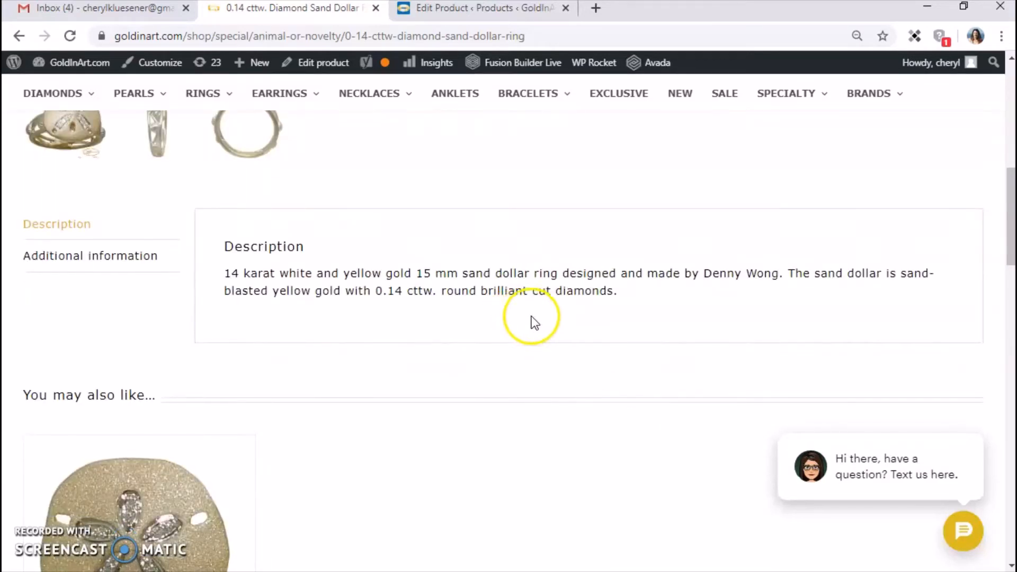
scroll(537, 328, "up", 2)
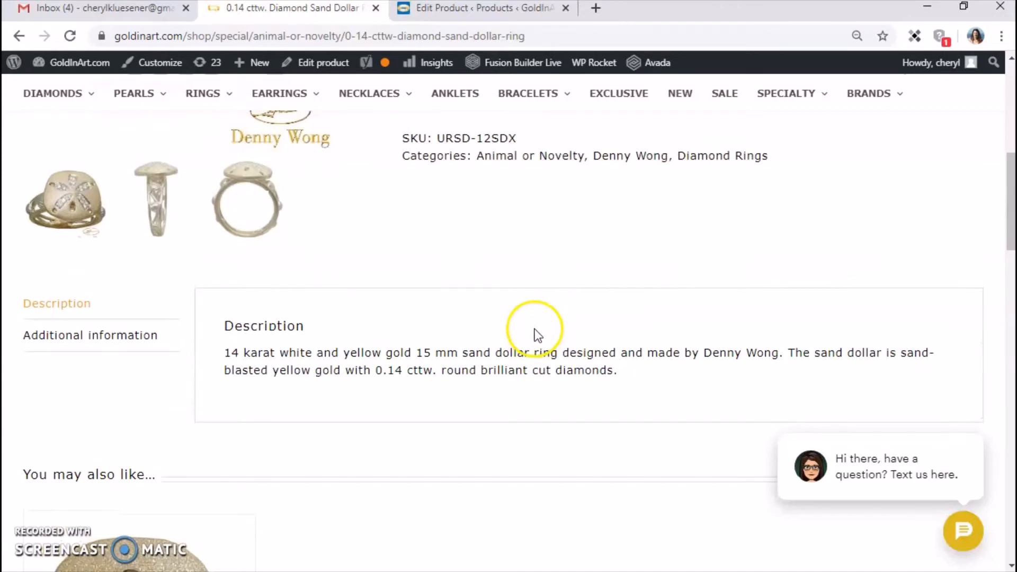
scroll(533, 330, "up", 8)
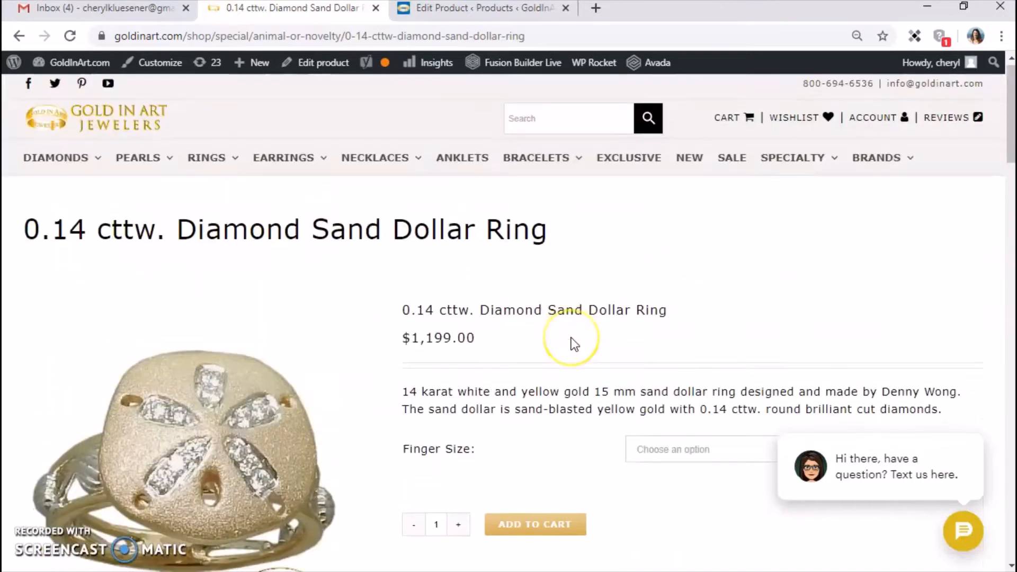
scroll(574, 344, "down", 3)
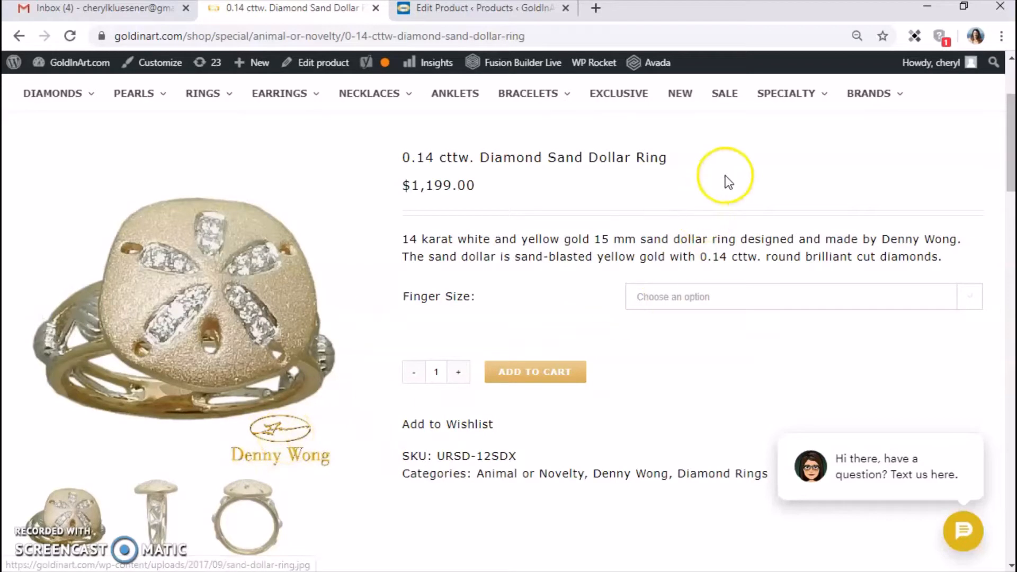
mouse_move(891, 91)
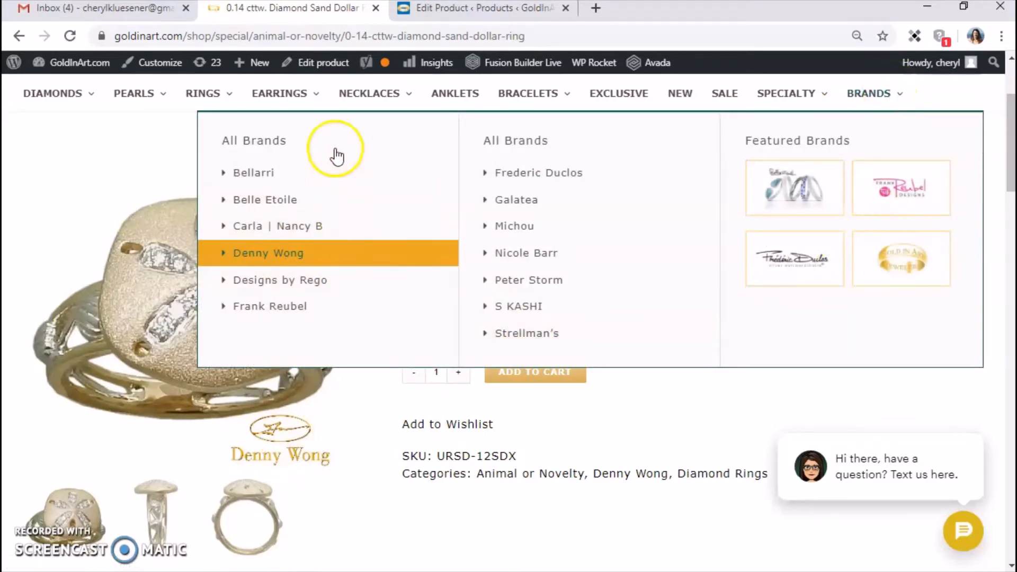
Switch to the sand dollar ring's edit page and examine its categories, product gallery and main product image
left_click(465, 9)
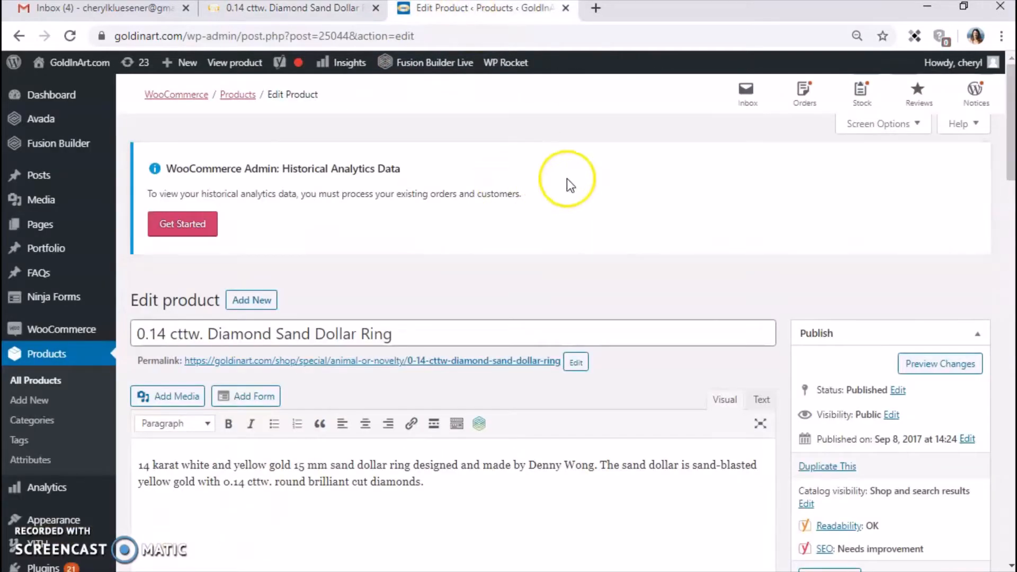
scroll(635, 254, "down", 1)
scroll(641, 253, "down", 15)
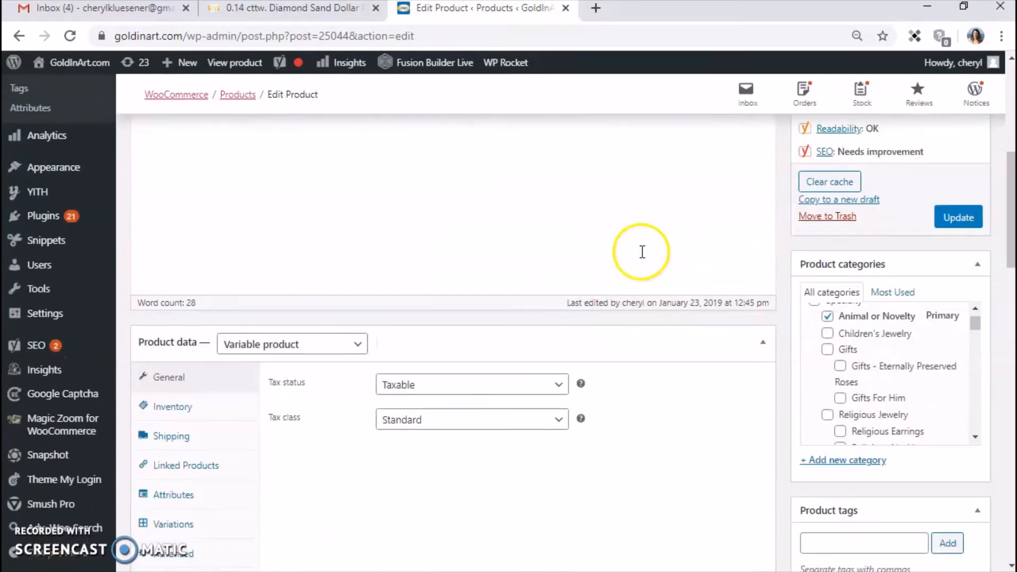
scroll(641, 252, "down", 1)
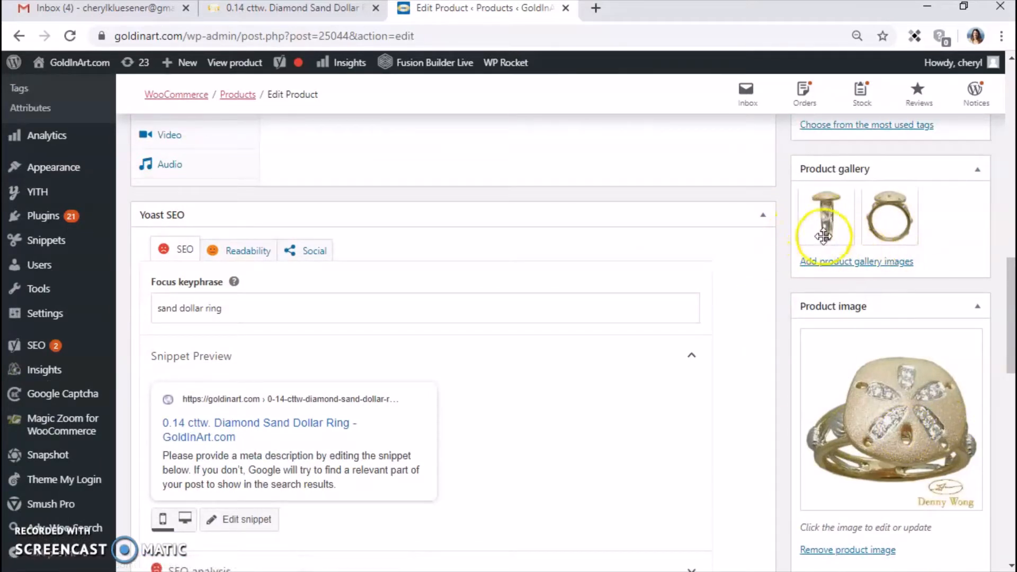
mouse_move(833, 238)
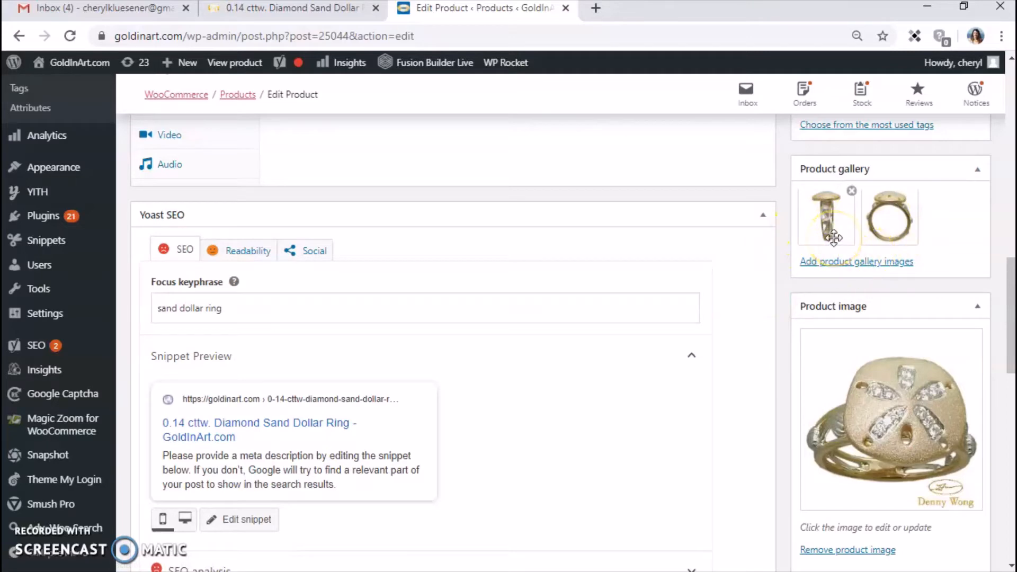
Examine the ring's Yoast SEO focus keyphrase and snippet preview, down to the product short description
scroll(483, 377, "down", 1)
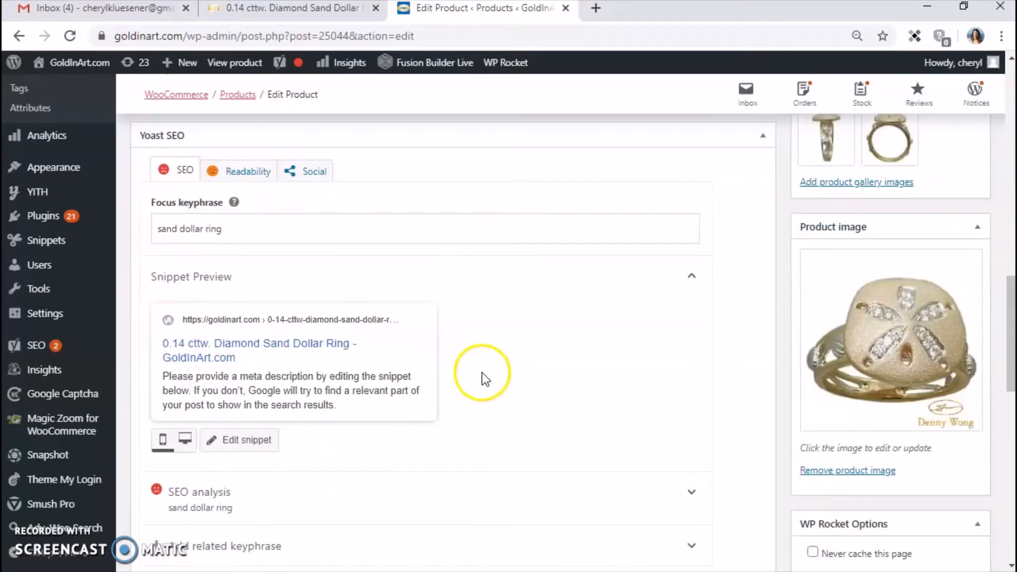
scroll(483, 379, "down", 2)
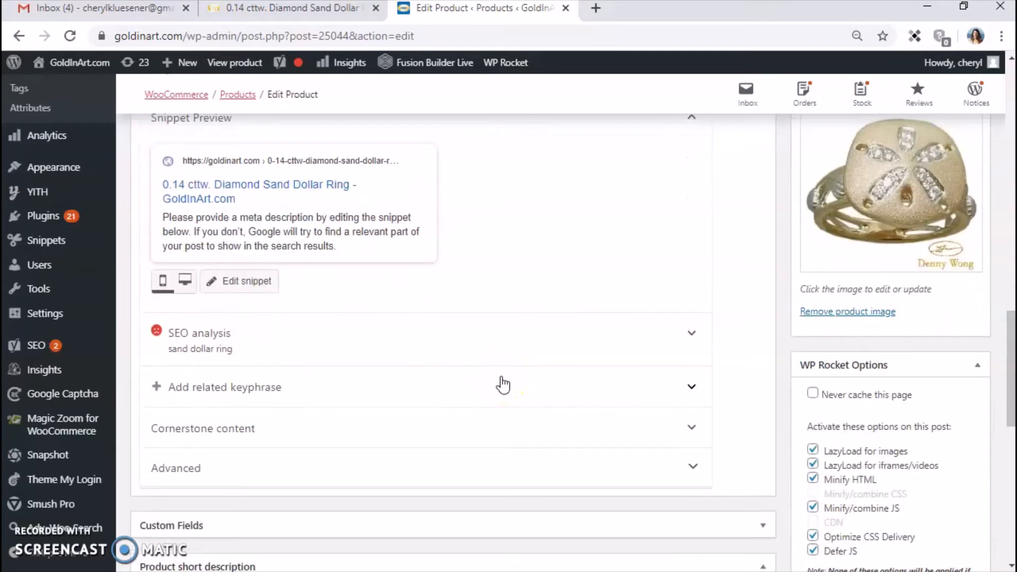
scroll(502, 382, "up", 1)
scroll(503, 379, "down", 2)
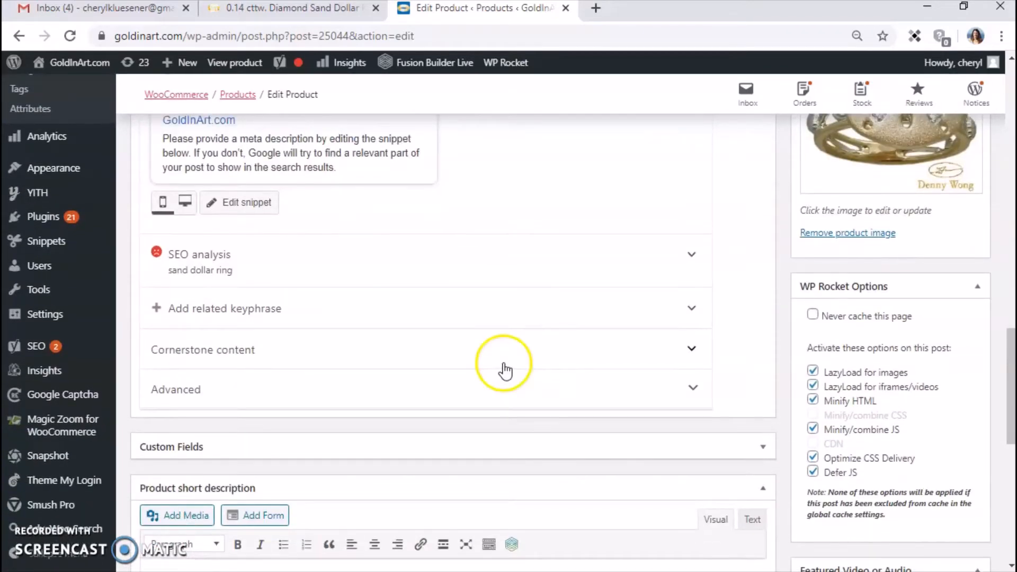
Show the ring's Yoast SEO social settings and view the Facebook title, description and image fields, collapsing the section again
scroll(505, 371, "up", 4)
left_click(312, 246)
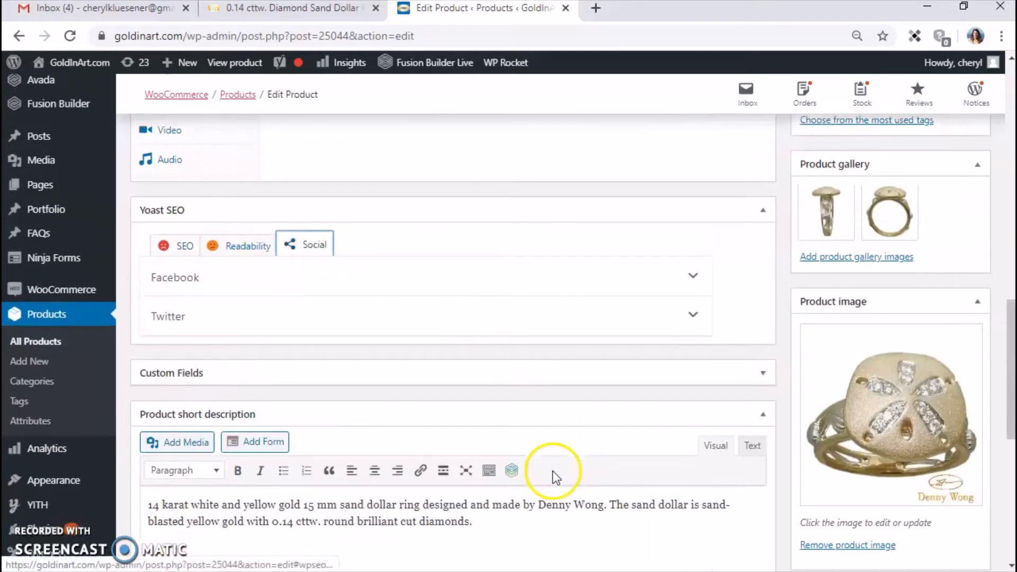
scroll(552, 476, "down", 2)
left_click(693, 122)
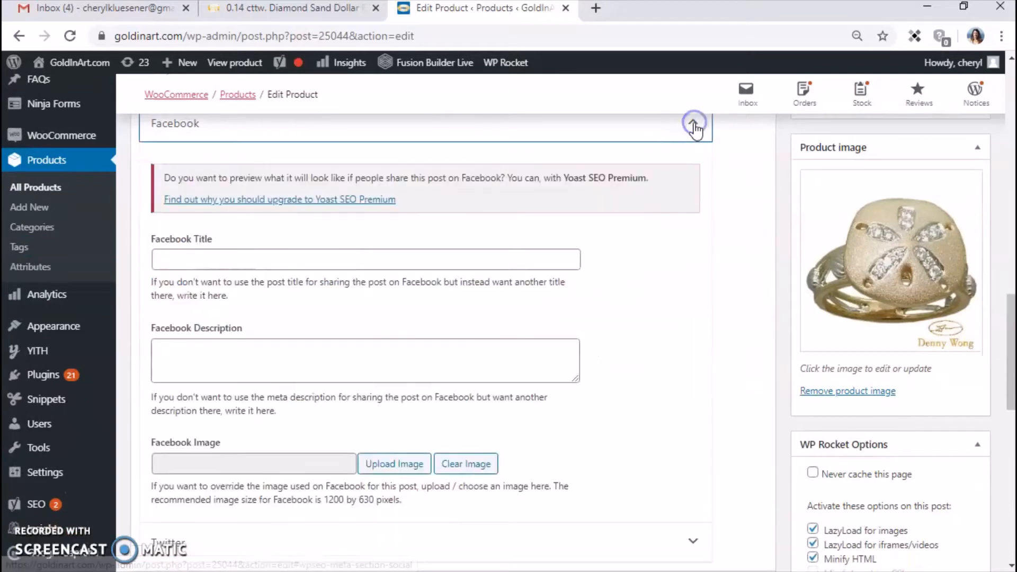
left_click(694, 123)
Return to the ring's product data and view the SKU in its inventory settings
scroll(658, 311, "up", 3)
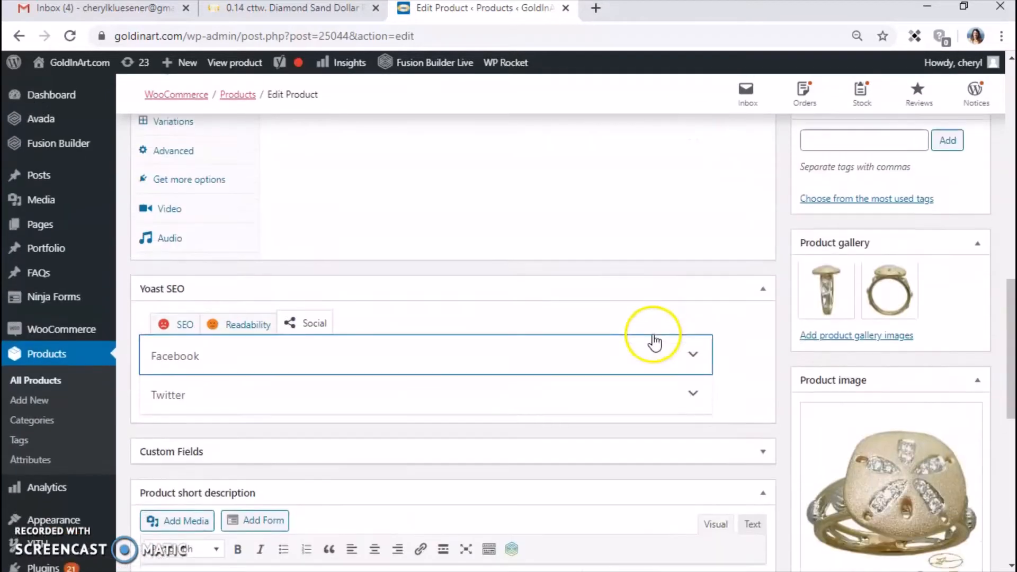
scroll(651, 342, "up", 6)
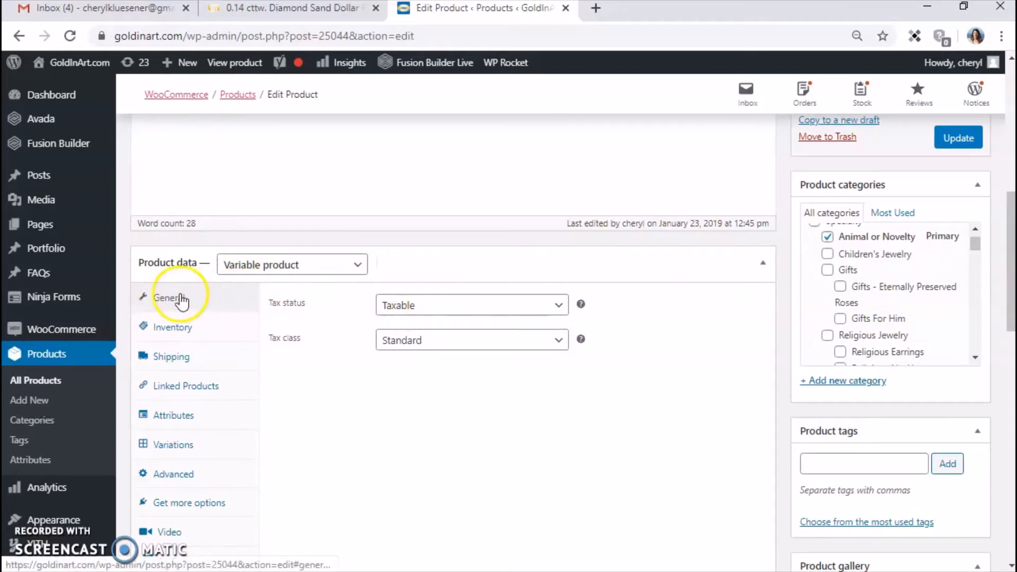
left_click(174, 329)
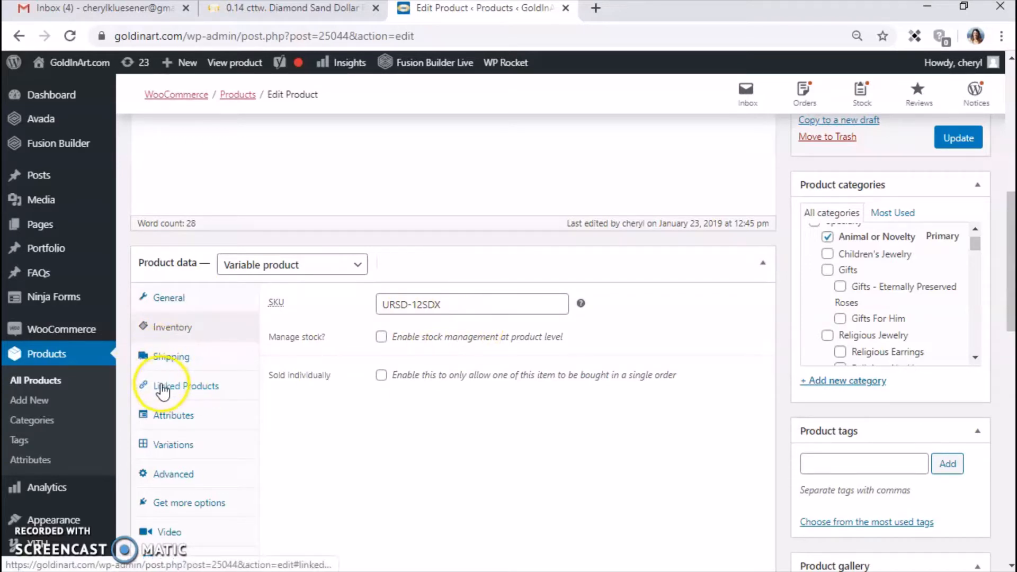
View the available product attribute types, keeping Custom product attribute selected, and expand the ring's Finger Size attribute to show its values
left_click(174, 416)
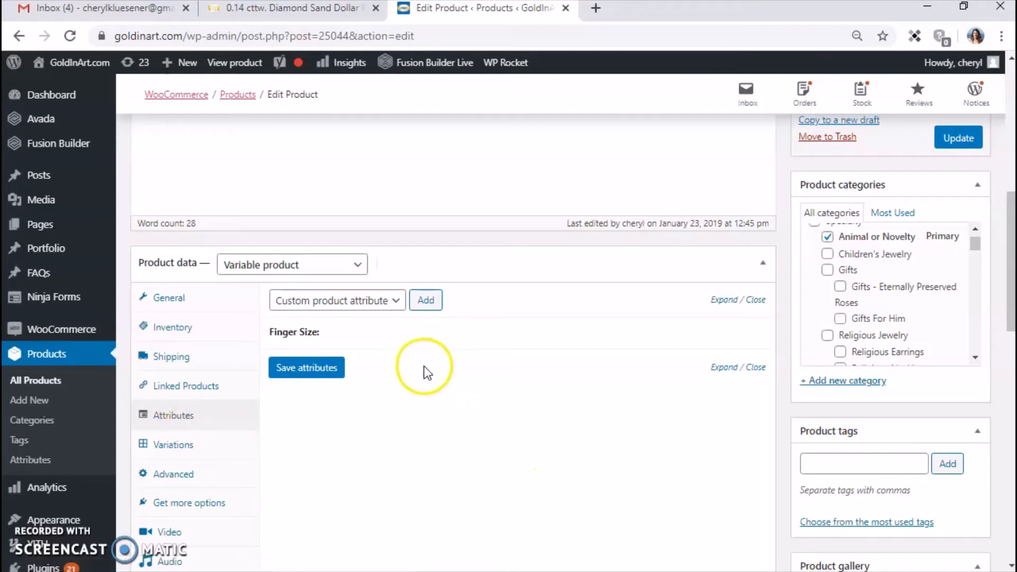
left_click(359, 302)
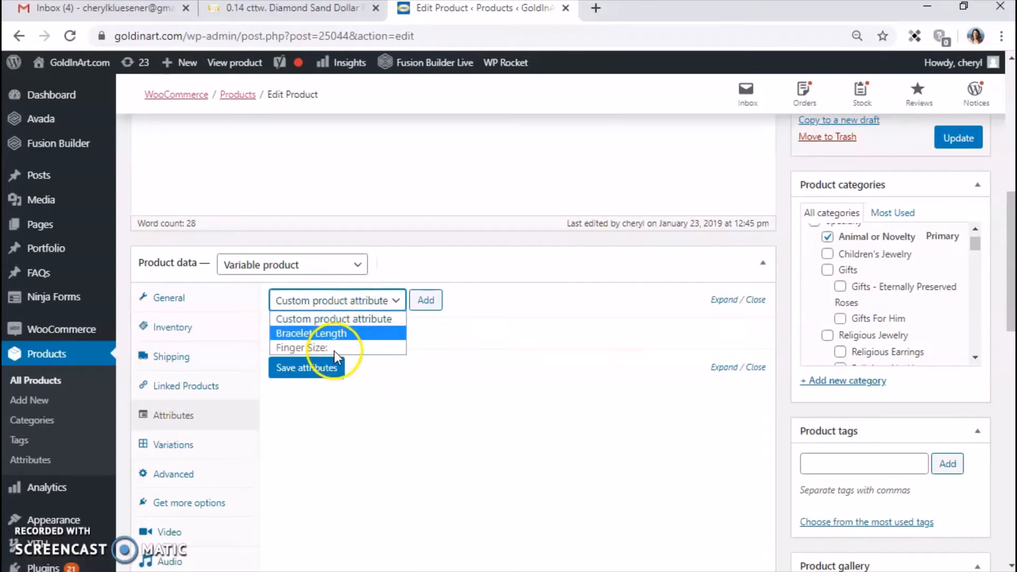
left_click(324, 318)
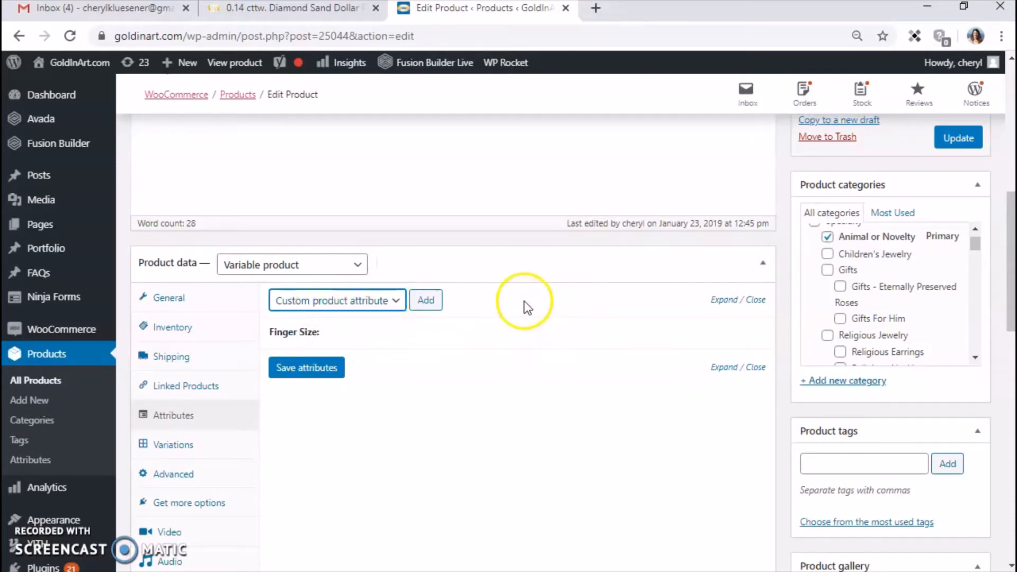
left_click(723, 335)
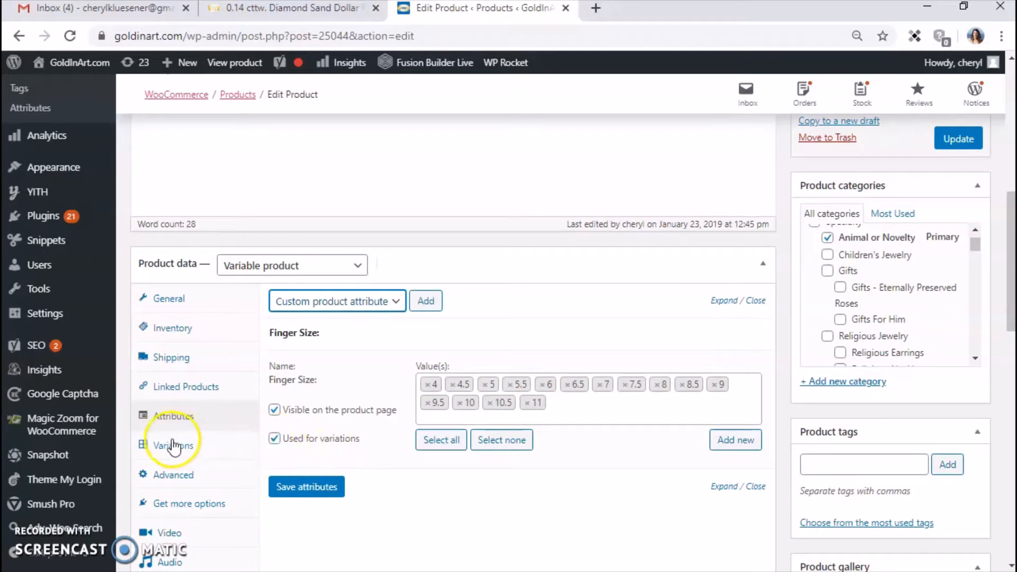
Show the ring's variations and expand the Any Finger Size variation to view its price, stock and shipping fields
left_click(139, 449)
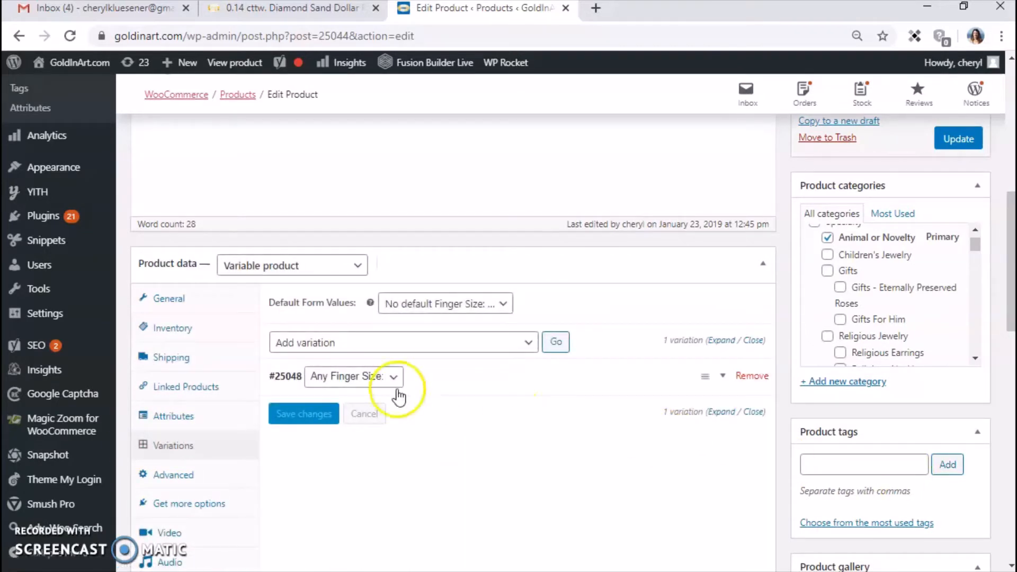
left_click(723, 376)
scroll(710, 384, "down", 5)
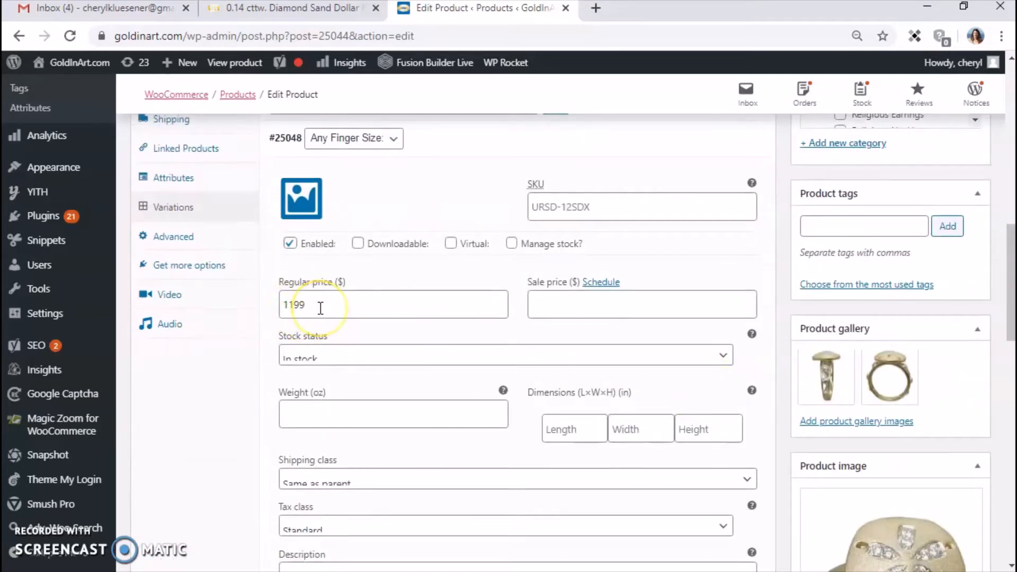
scroll(196, 416, "up", 2)
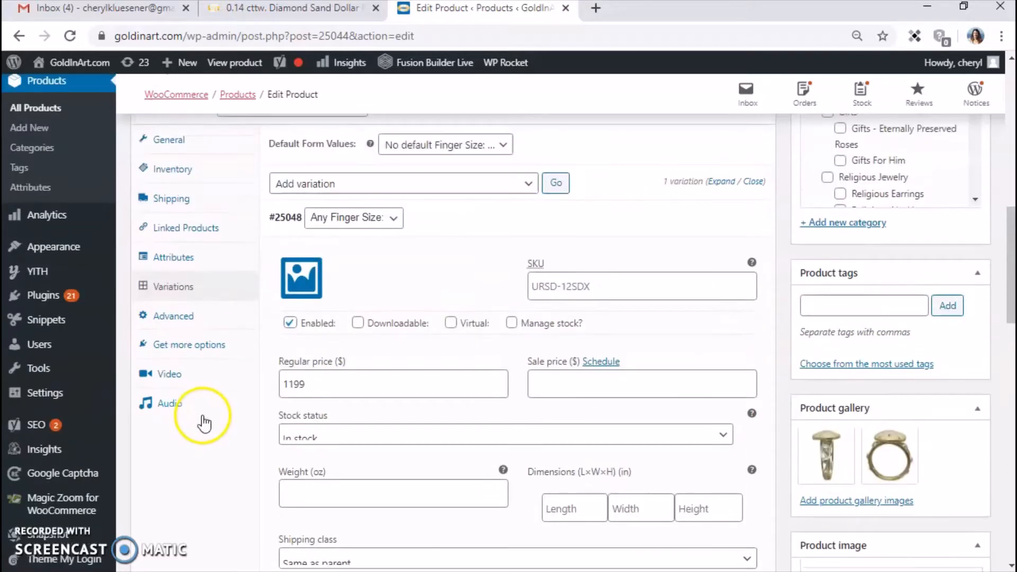
scroll(403, 290, "up", 2)
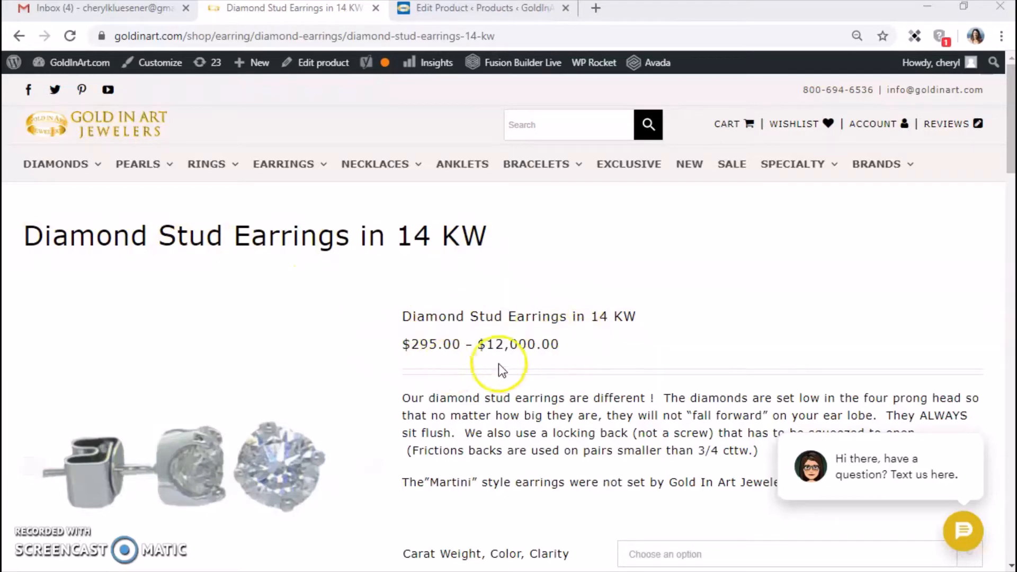
Select the 2.0 cttw. I-1 Clarity H color option for the diamond stud earrings and review its price, SKU and descriptions
scroll(687, 356, "down", 4)
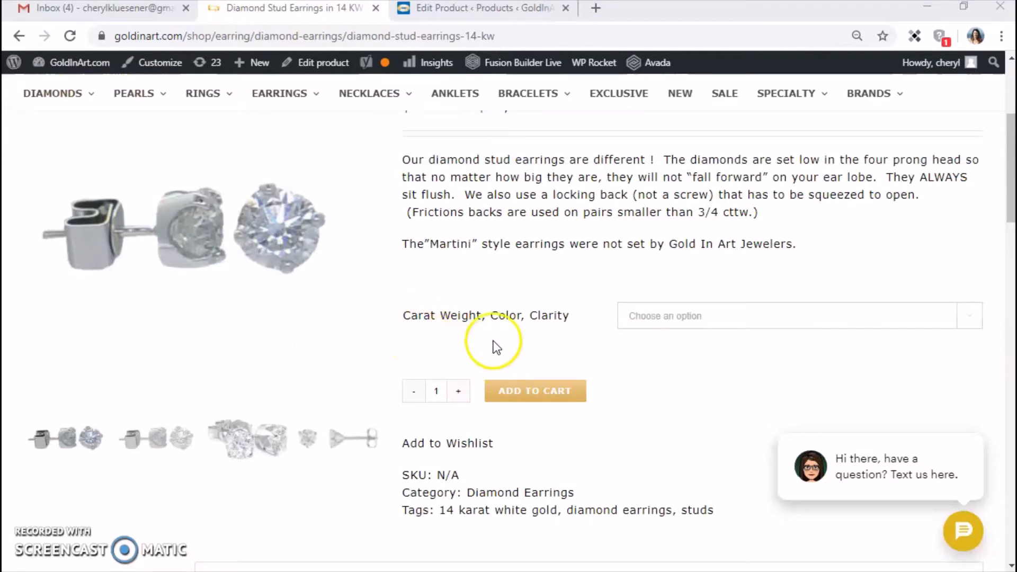
left_click(741, 321)
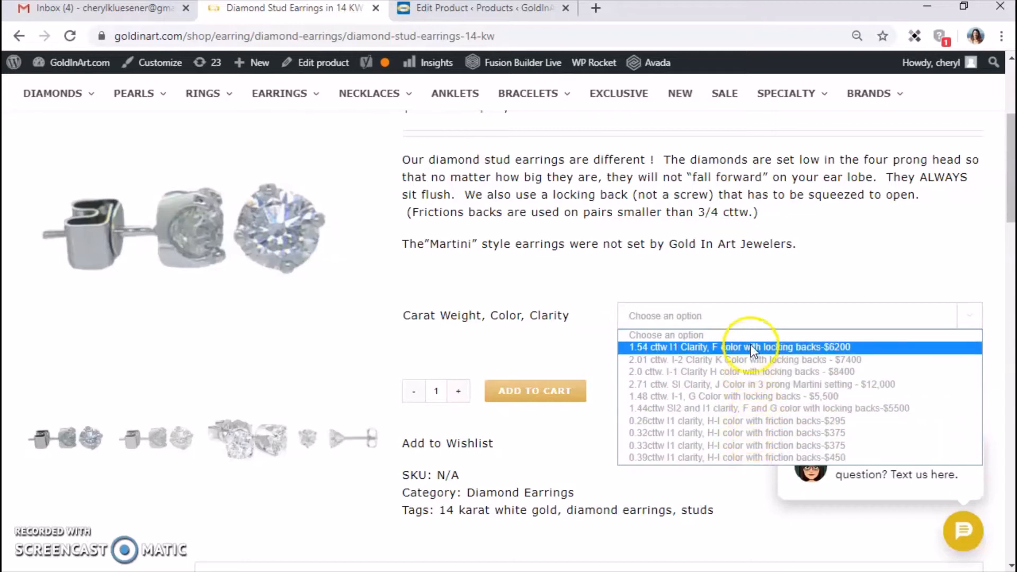
left_click(742, 373)
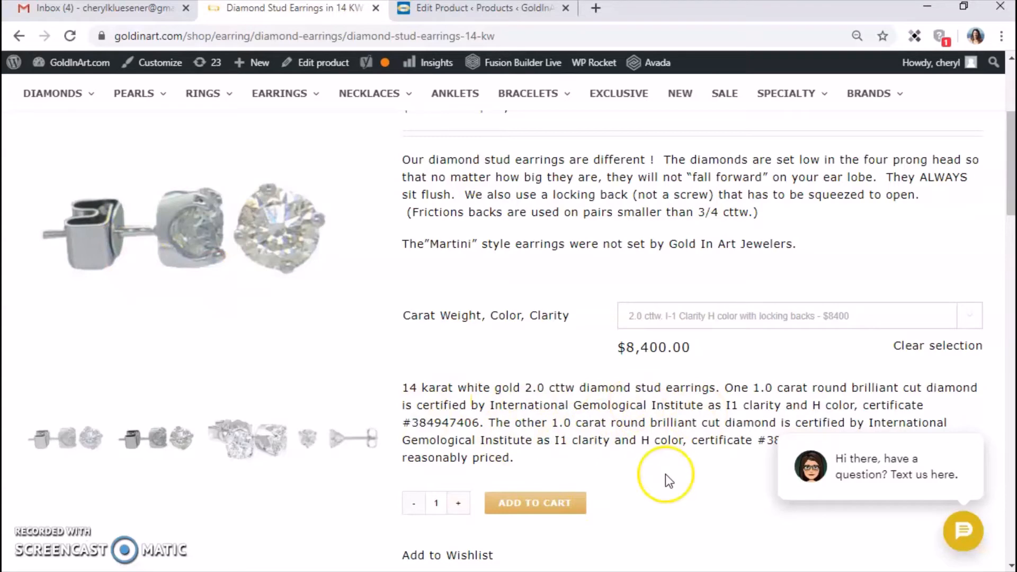
scroll(665, 474, "down", 1)
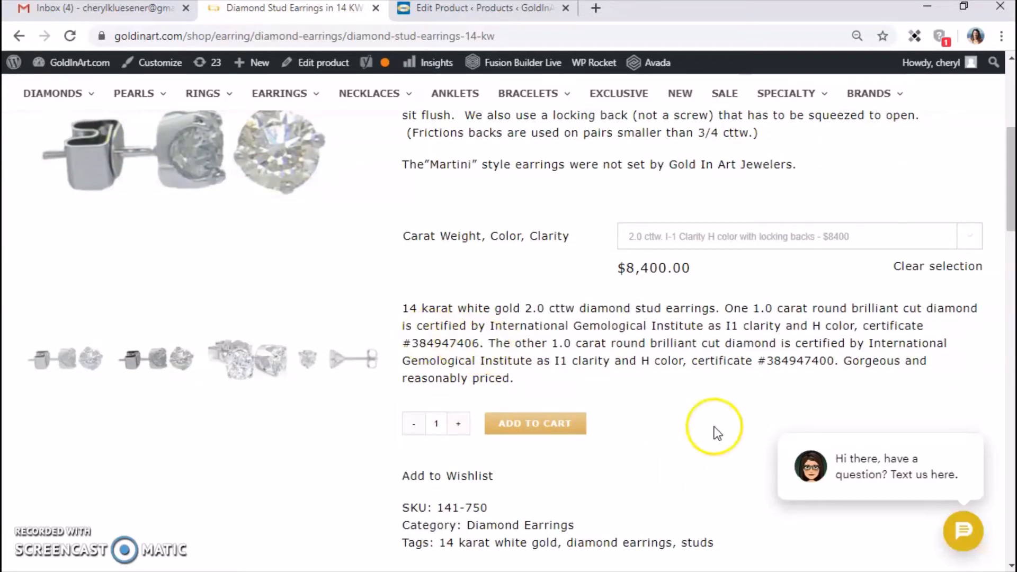
scroll(710, 431, "down", 1)
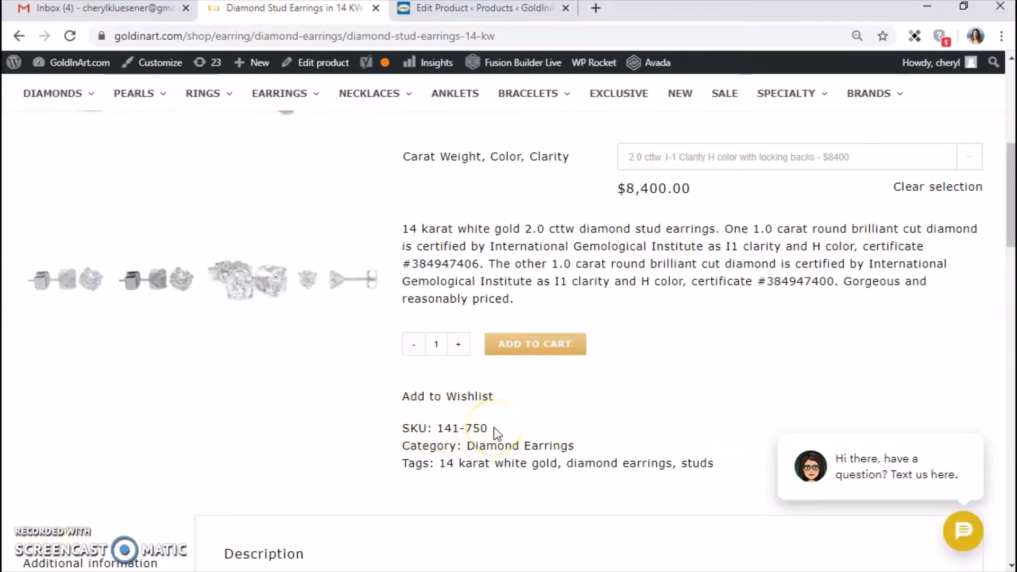
scroll(570, 449, "down", 2)
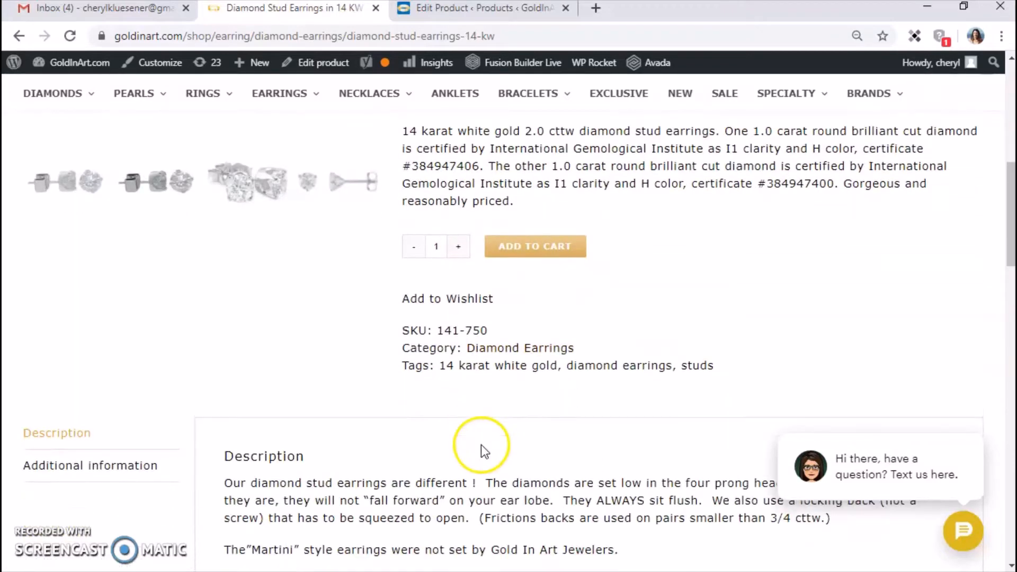
scroll(506, 444, "down", 2)
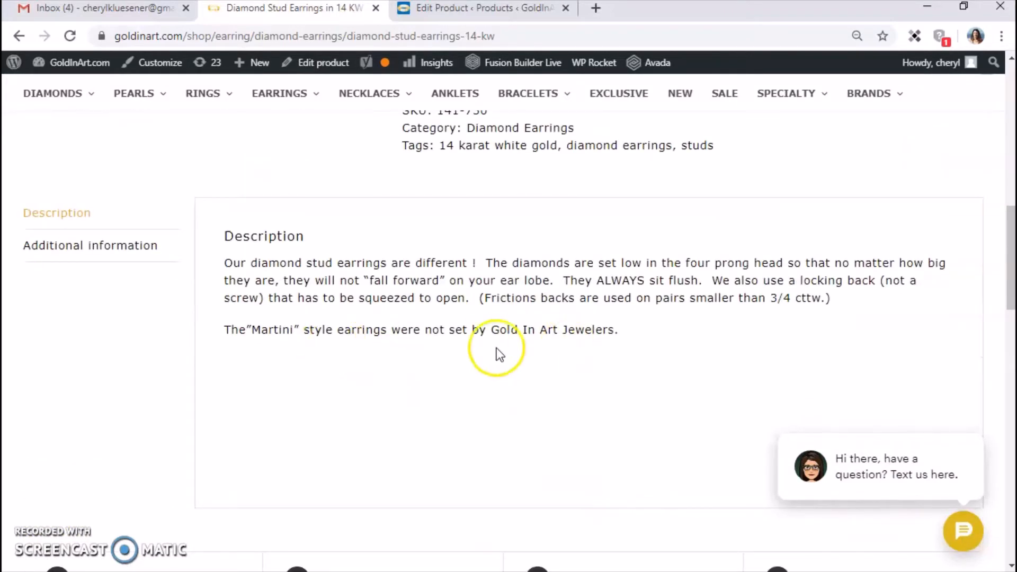
Browse the stud earrings' gallery images up to the three-prong Martini style and recheck the selected option's description and SKU
scroll(634, 354, "up", 6)
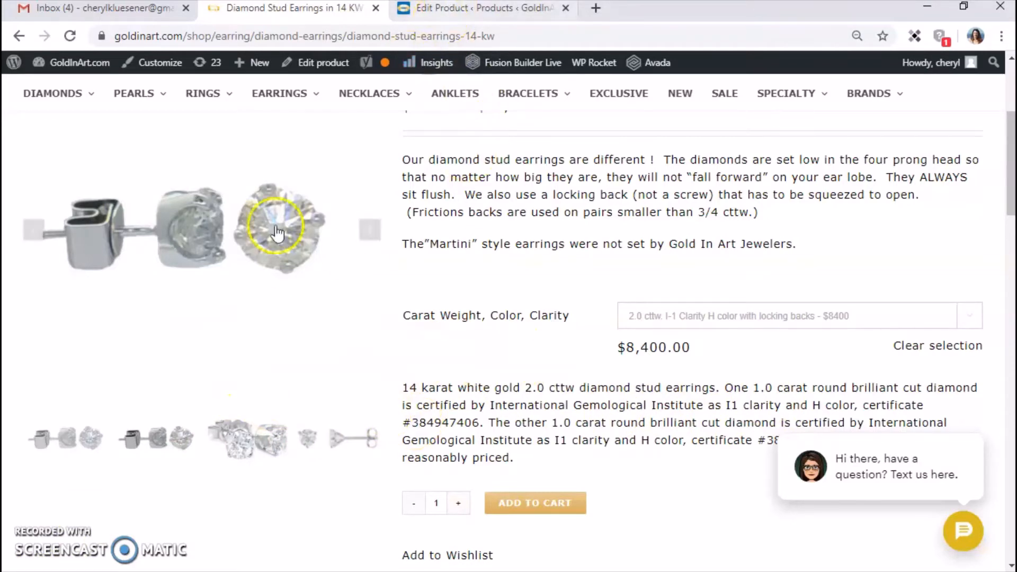
left_click(46, 541)
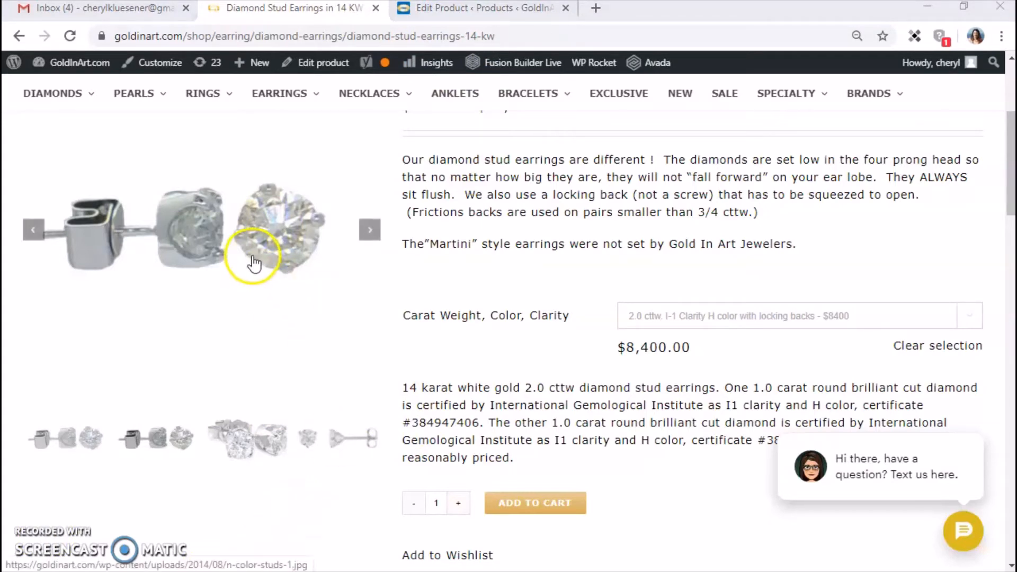
left_click(369, 230)
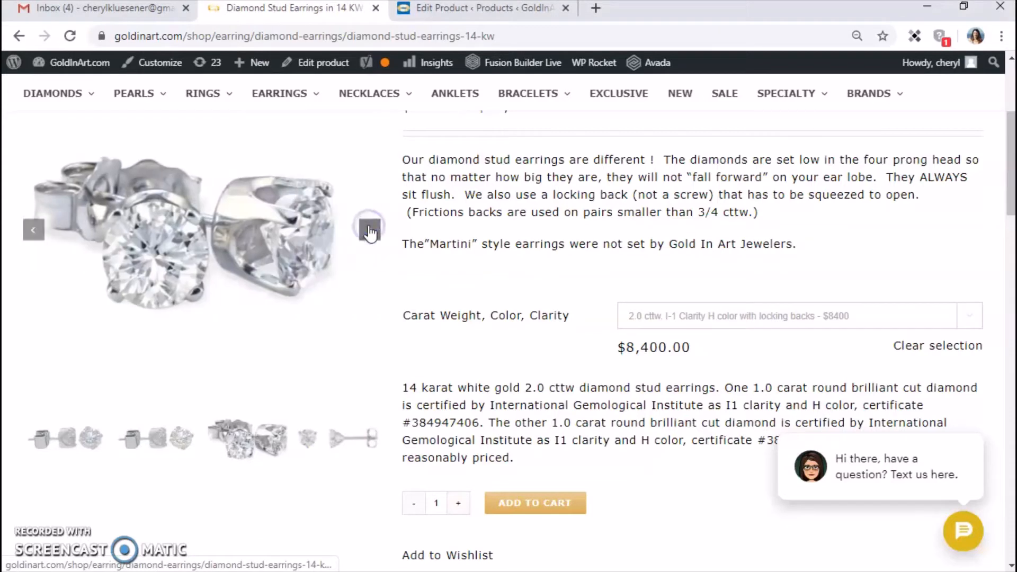
left_click(369, 230)
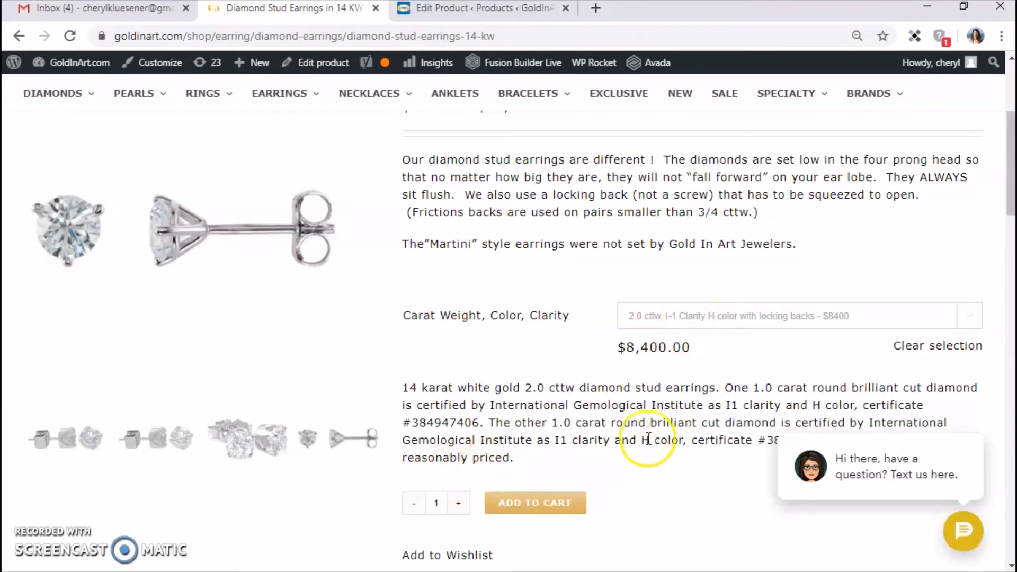
scroll(609, 396, "down", 1)
scroll(611, 395, "down", 1)
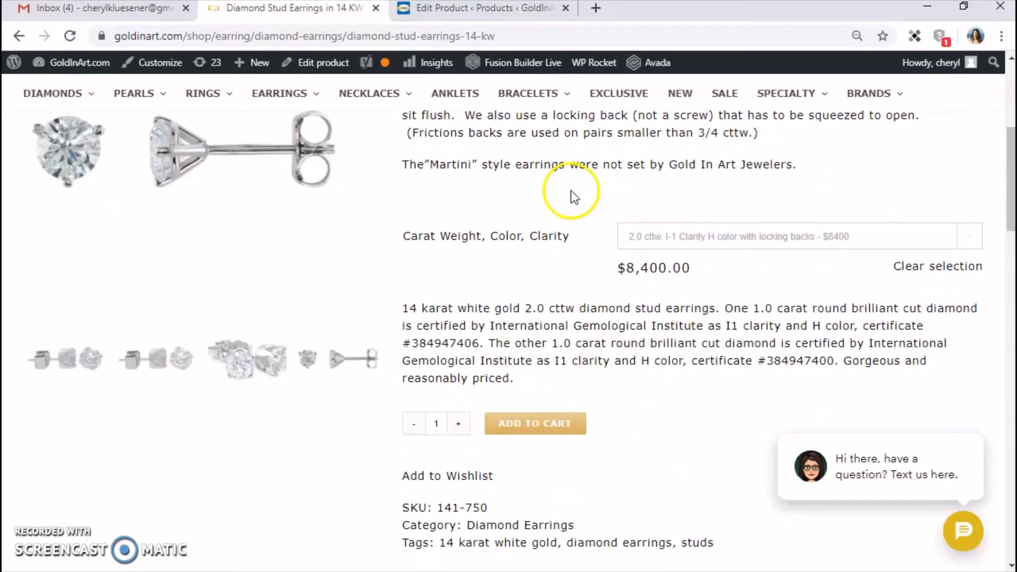
scroll(637, 425, "down", 2)
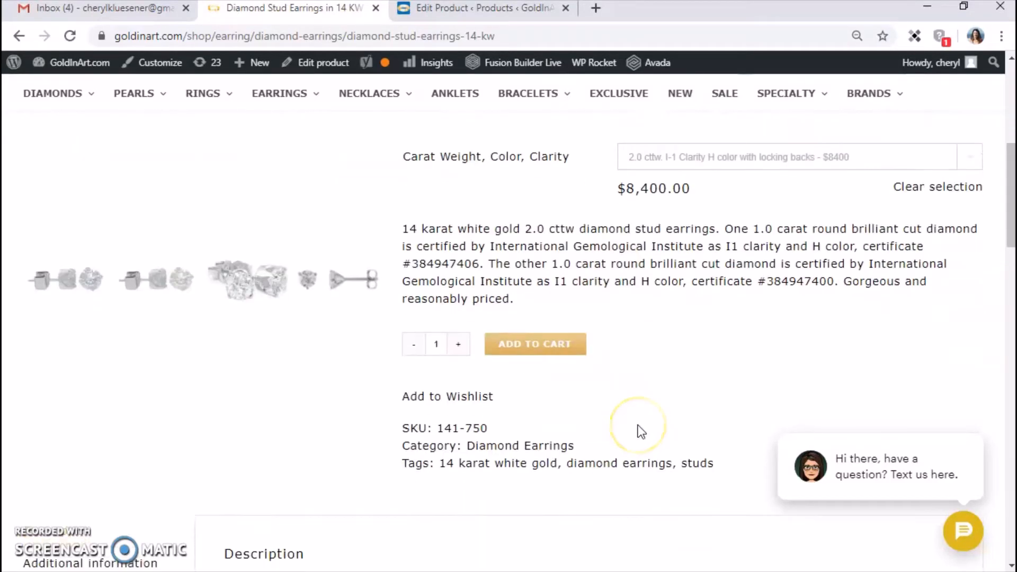
Compare the stud earrings' options by selecting 1.48 cttw. I-1, G Color, 1.54 cttw I1 Clarity, F color, and 2.01 cttw. I-2 Clarity K Color
scroll(638, 425, "up", 3)
left_click(775, 318)
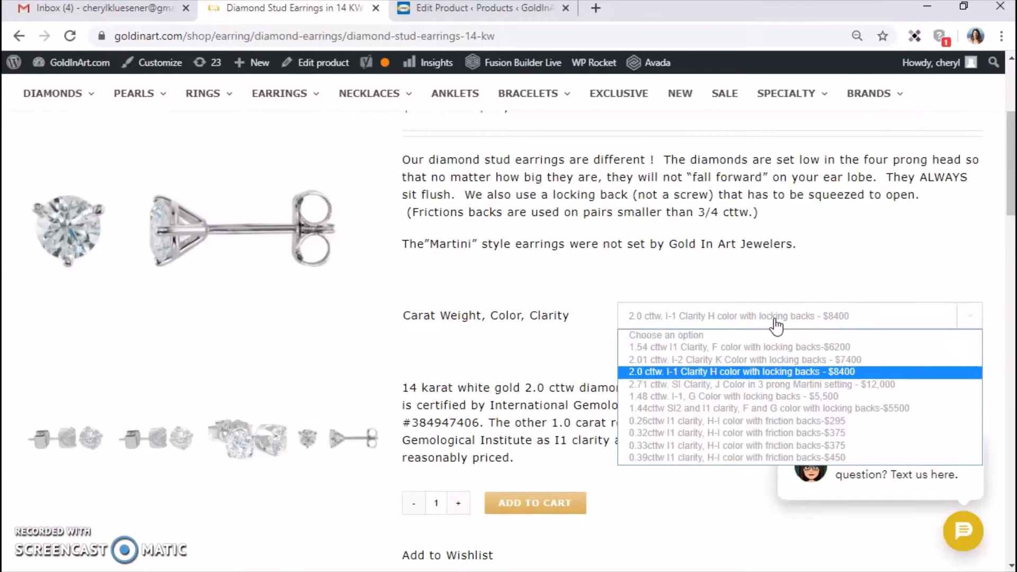
left_click(775, 319)
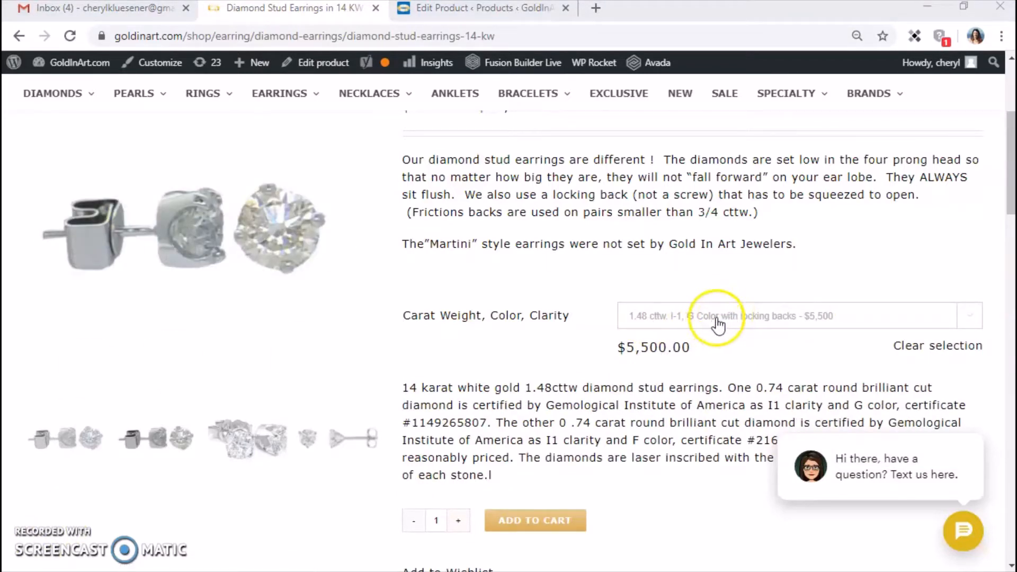
left_click(718, 320)
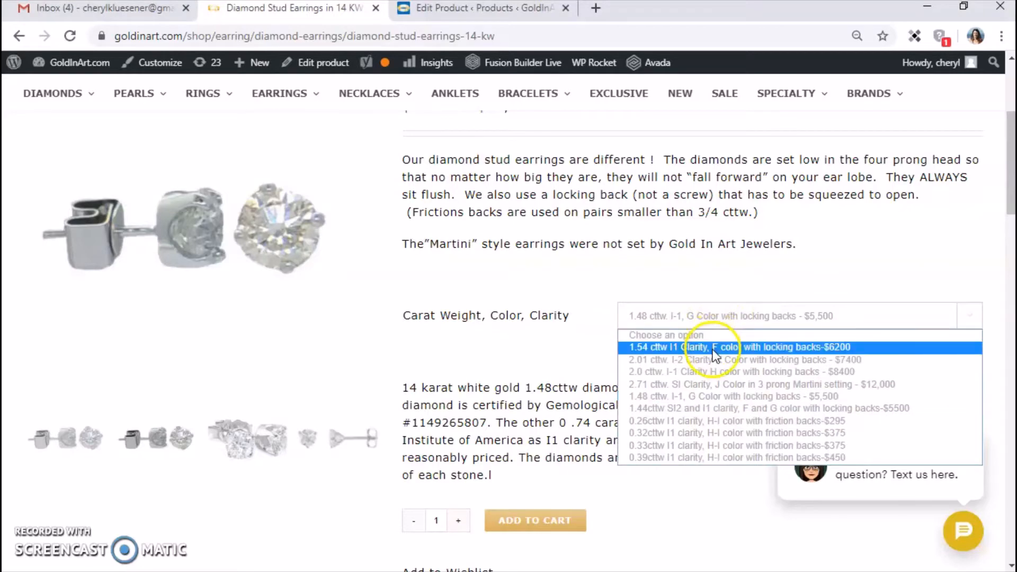
left_click(712, 348)
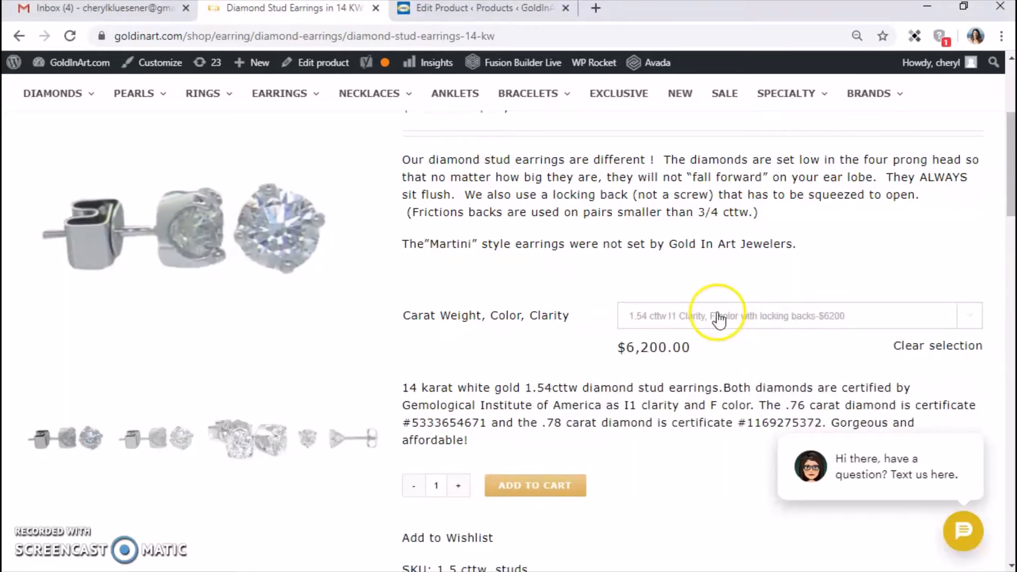
left_click(718, 321)
left_click(713, 356)
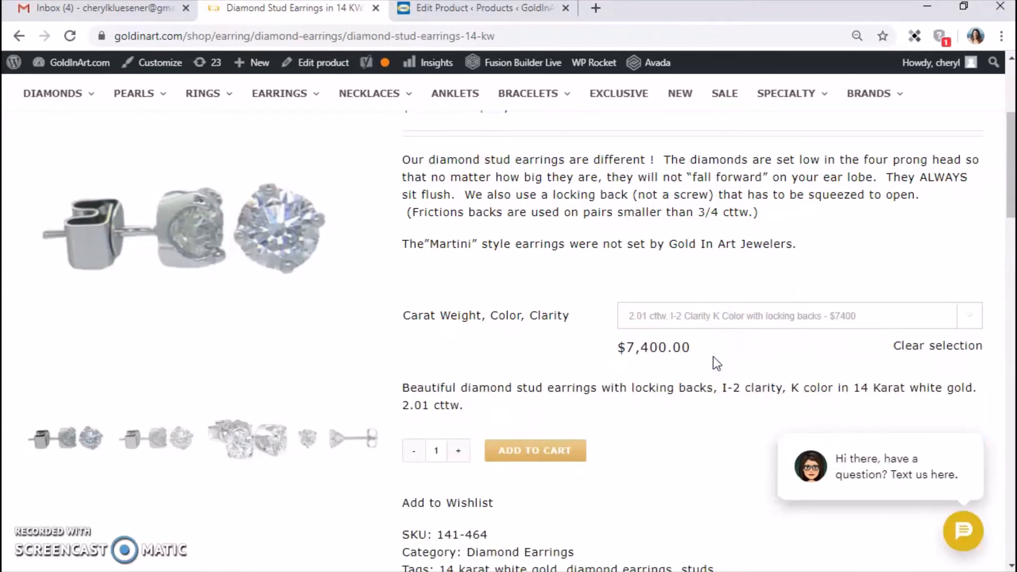
Continue comparing carat options by selecting 2.0 cttw. H color, 2.71 cttw. in 3 prong Martini setting, and 1.48 cttw. I-1, G Color
left_click(710, 318)
left_click(699, 368)
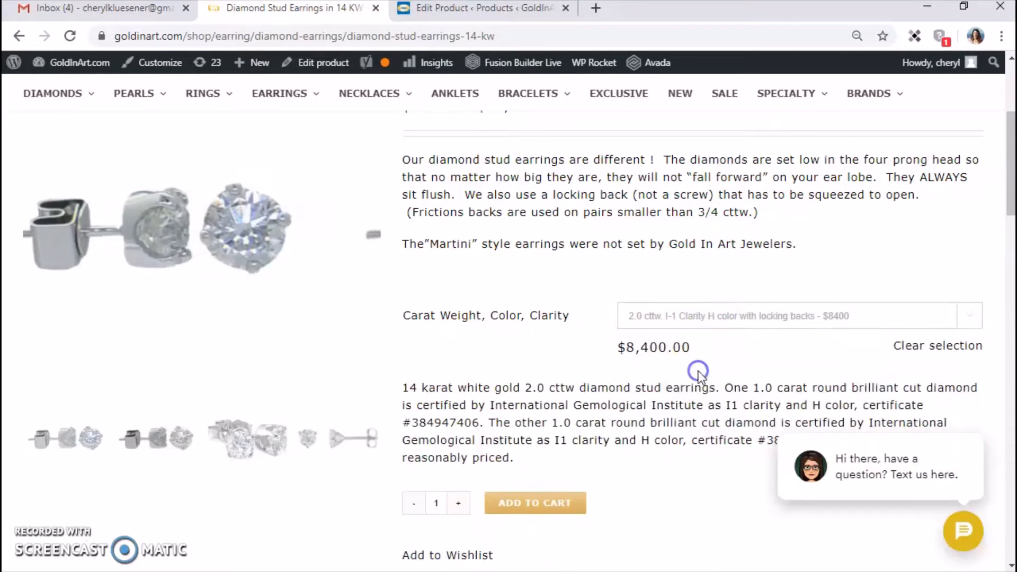
left_click(712, 321)
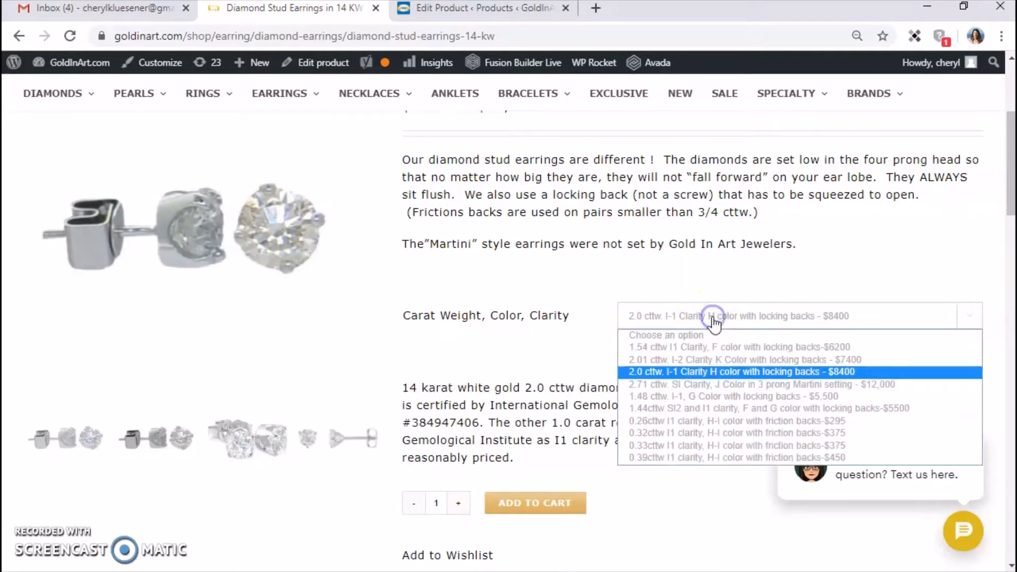
left_click(702, 385)
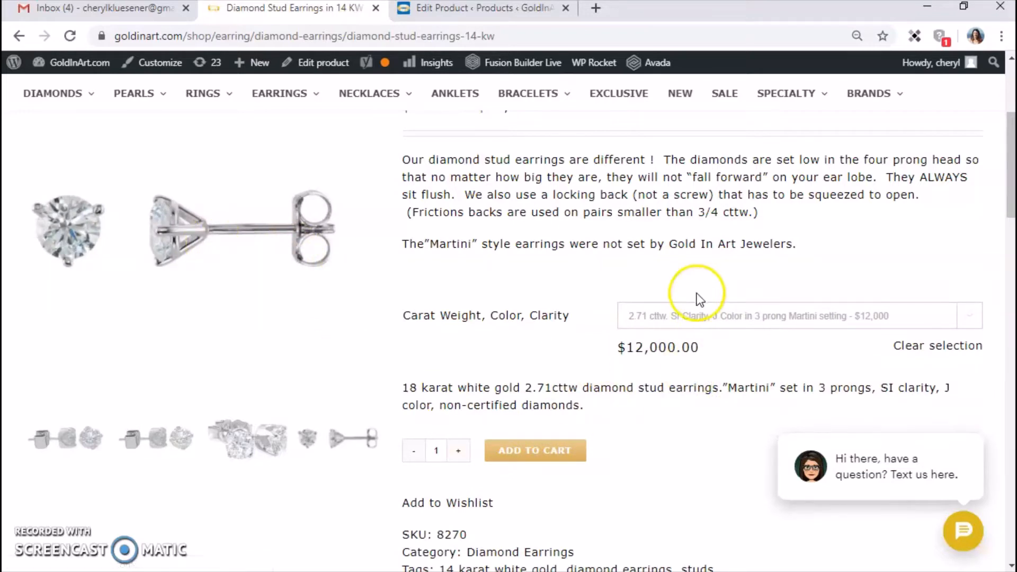
left_click(756, 327)
left_click(725, 392)
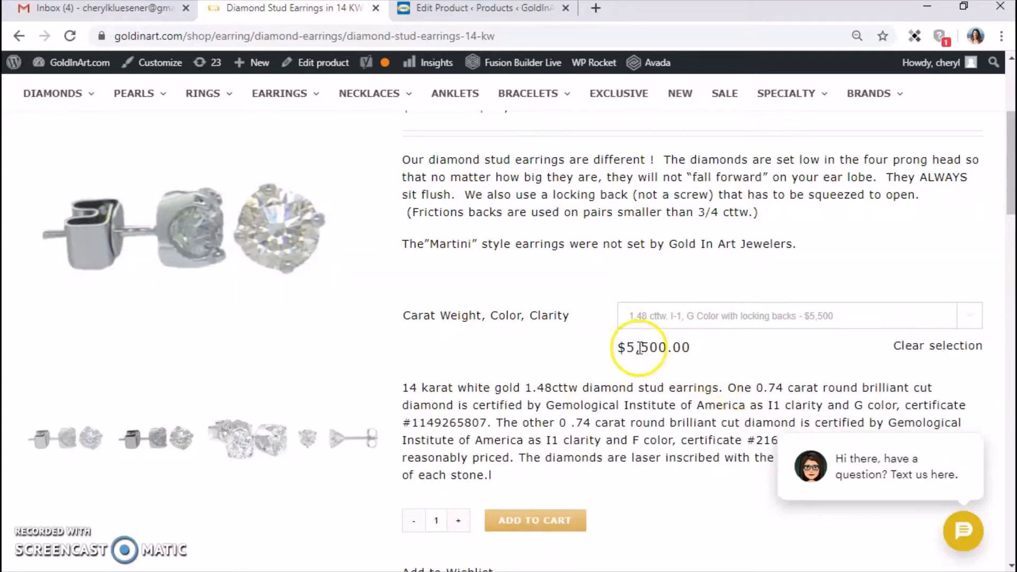
Switch to the stud earrings' Edit Product page and review the product title, description and Variable product data
scroll(568, 335, "up", 2)
scroll(565, 341, "down", 2)
scroll(566, 341, "up", 3)
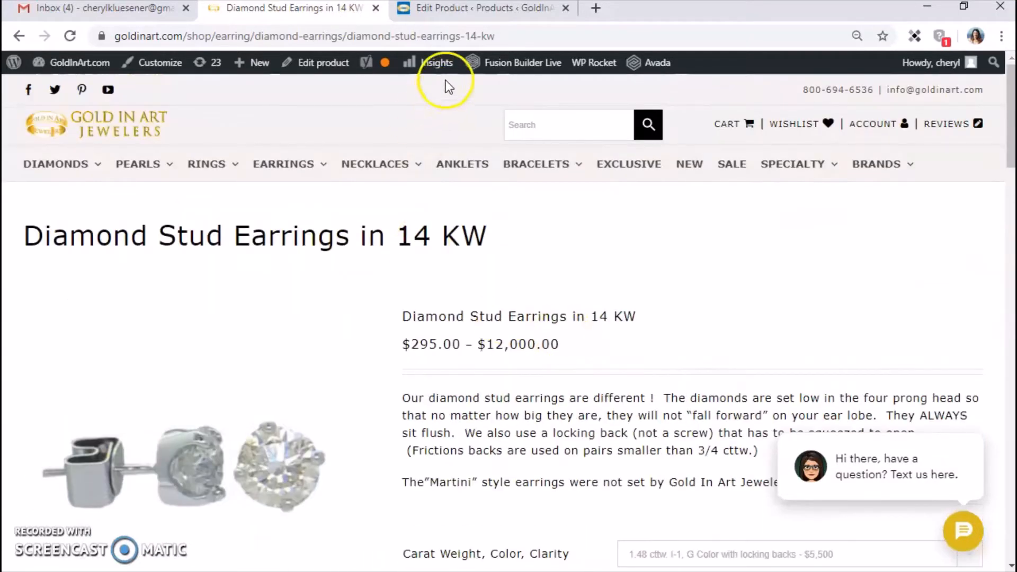
left_click(454, 8)
scroll(663, 296, "up", 12)
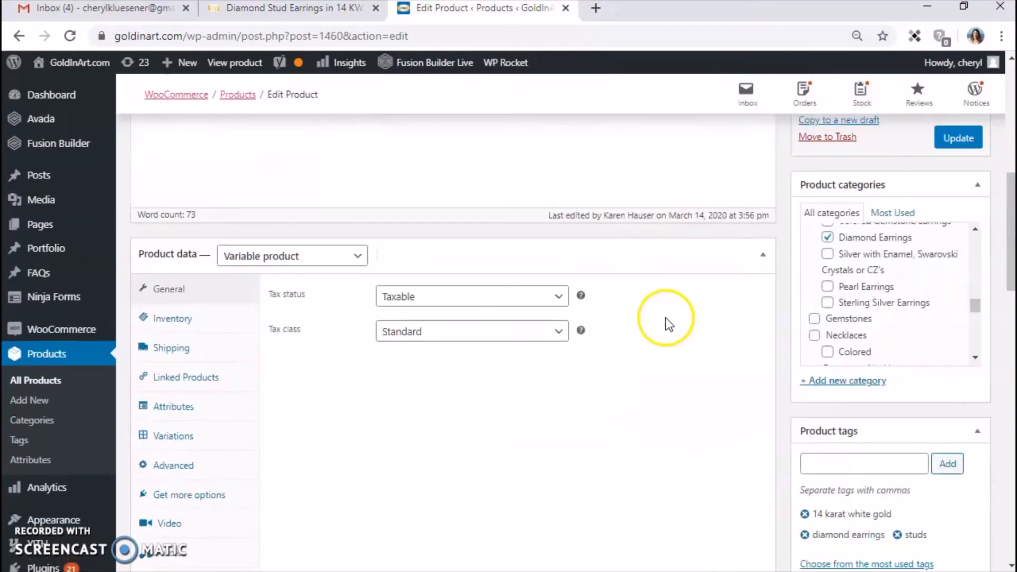
scroll(665, 317, "down", 2)
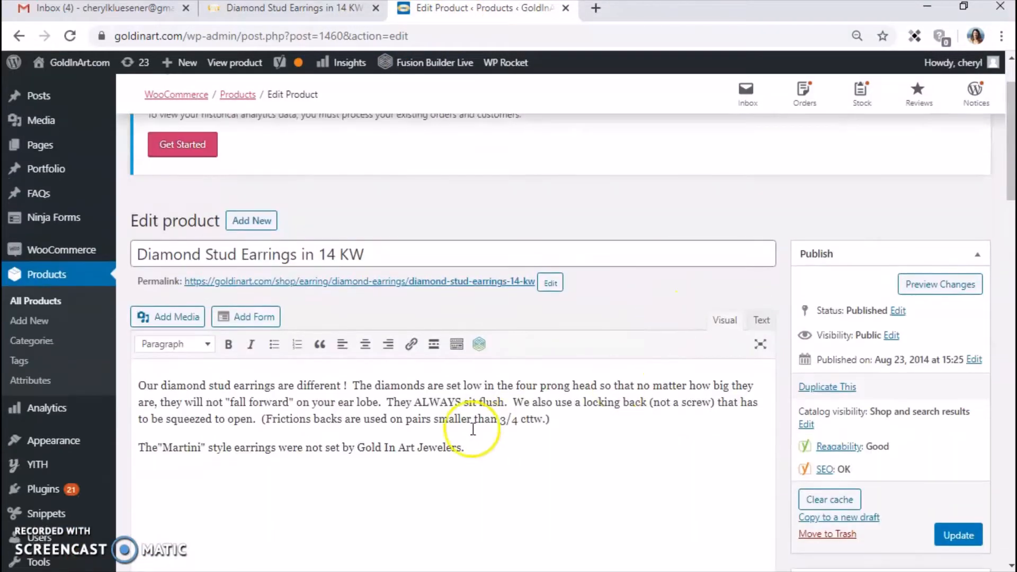
scroll(675, 456, "down", 2)
scroll(674, 456, "down", 6)
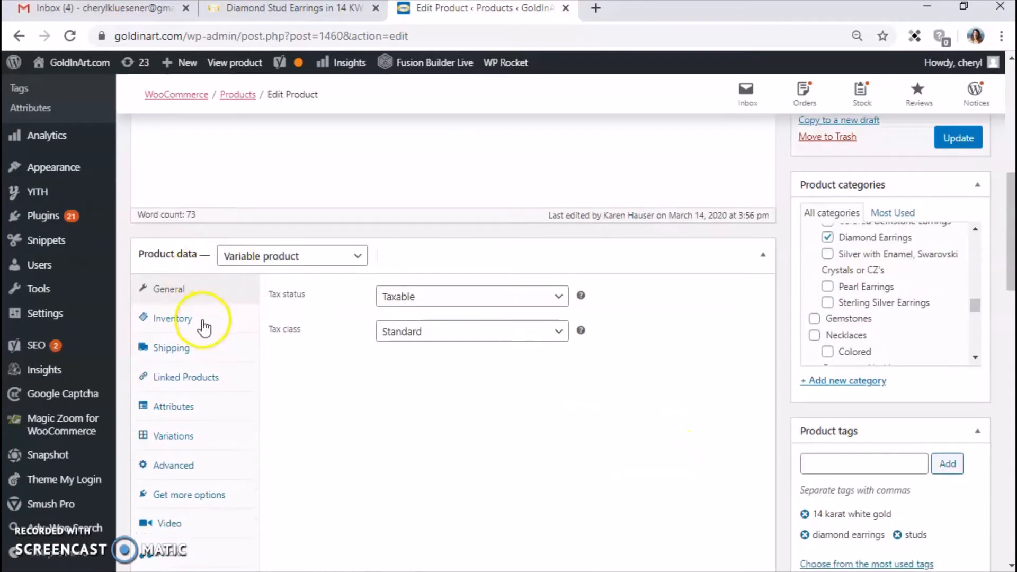
View the SKU field in the stud earrings' inventory settings
left_click(184, 324)
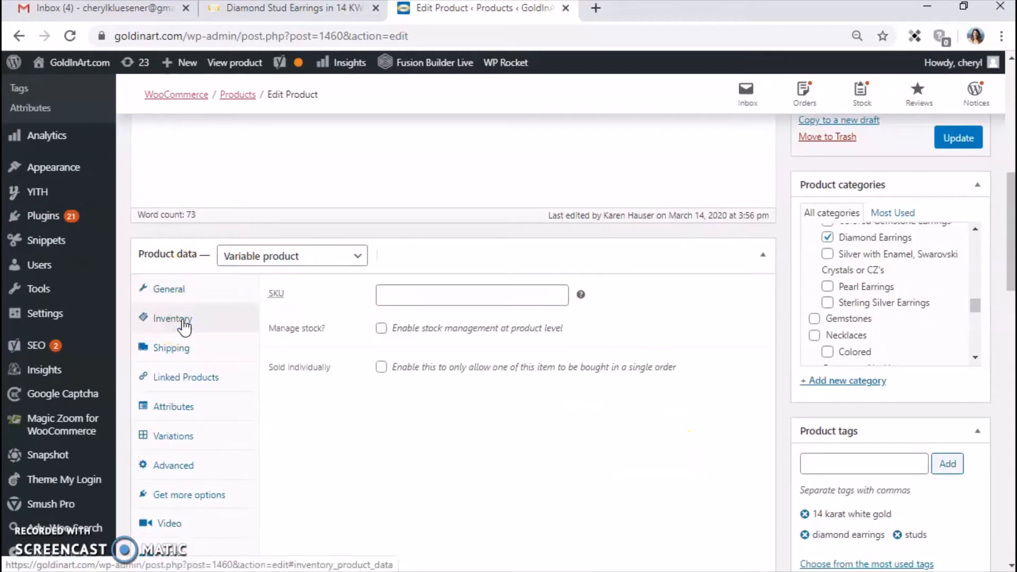
left_click(410, 299)
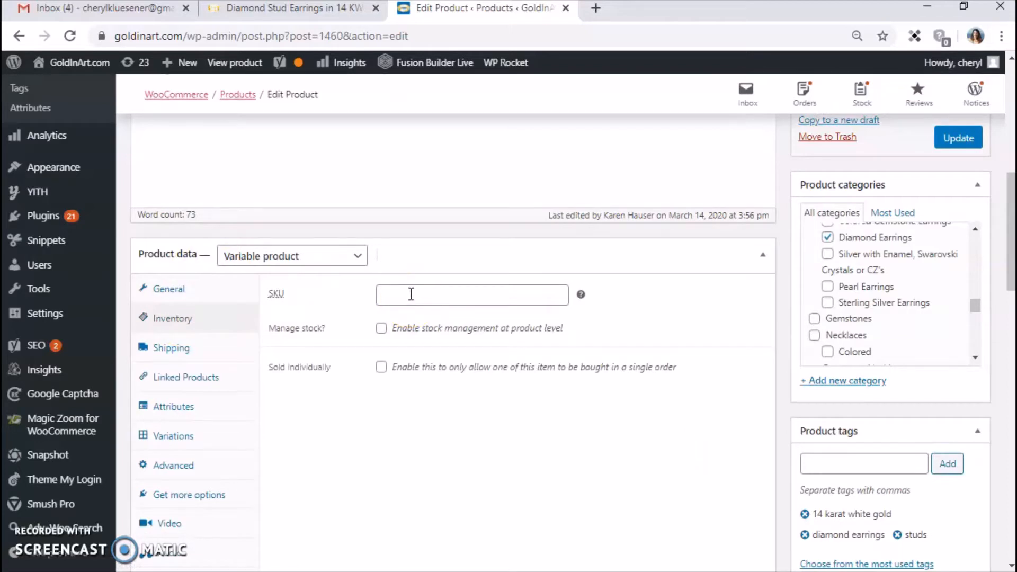
Expand the earrings' Carat Weight, Color, Clarity attribute to show its values, and return to their storefront page
left_click(169, 406)
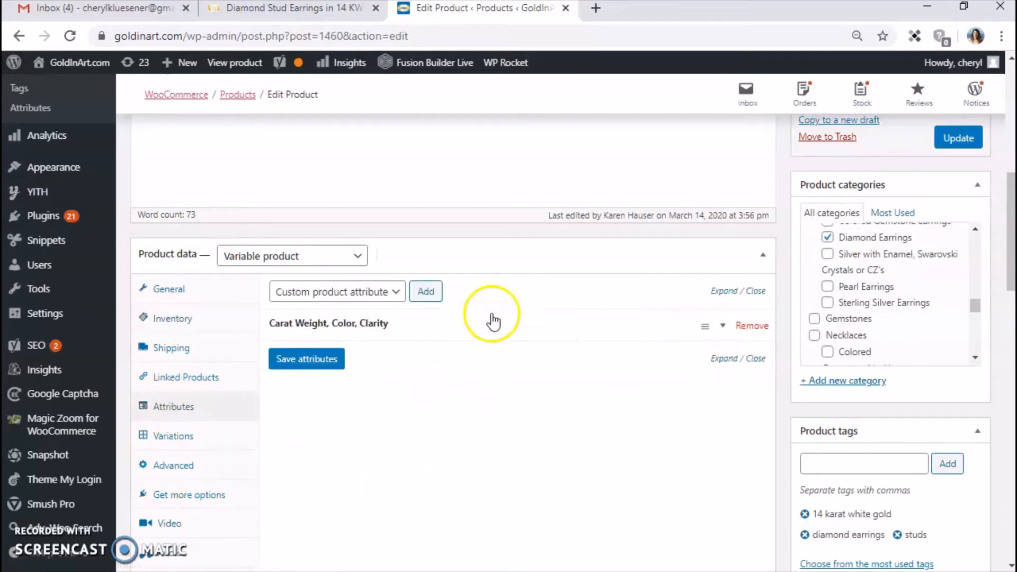
left_click(723, 328)
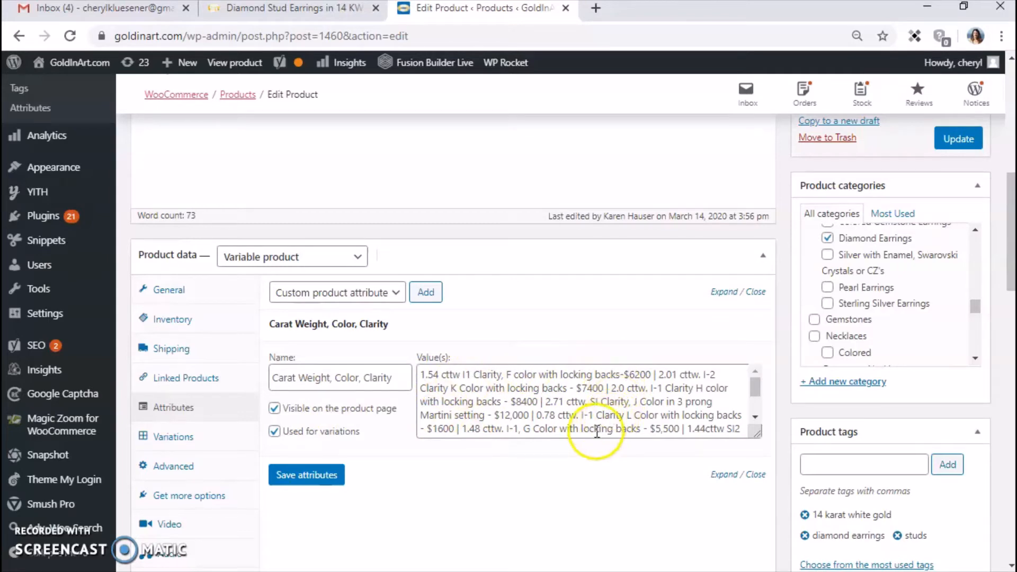
left_click(300, 13)
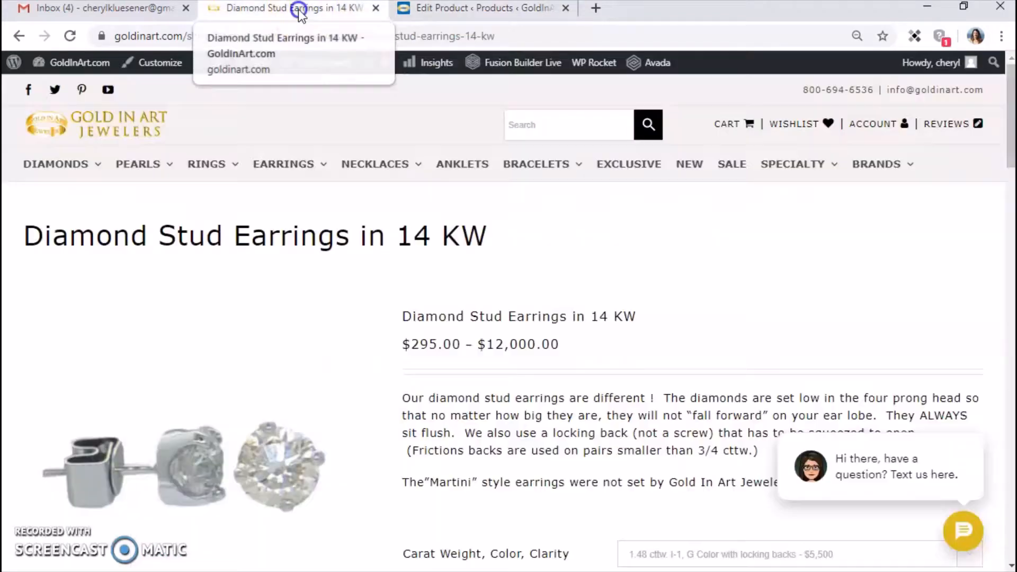
Select the 1.54 cttw I1 Clarity, F color option on the storefront and compare the options with the attribute values on the Edit Product page
scroll(620, 418, "down", 3)
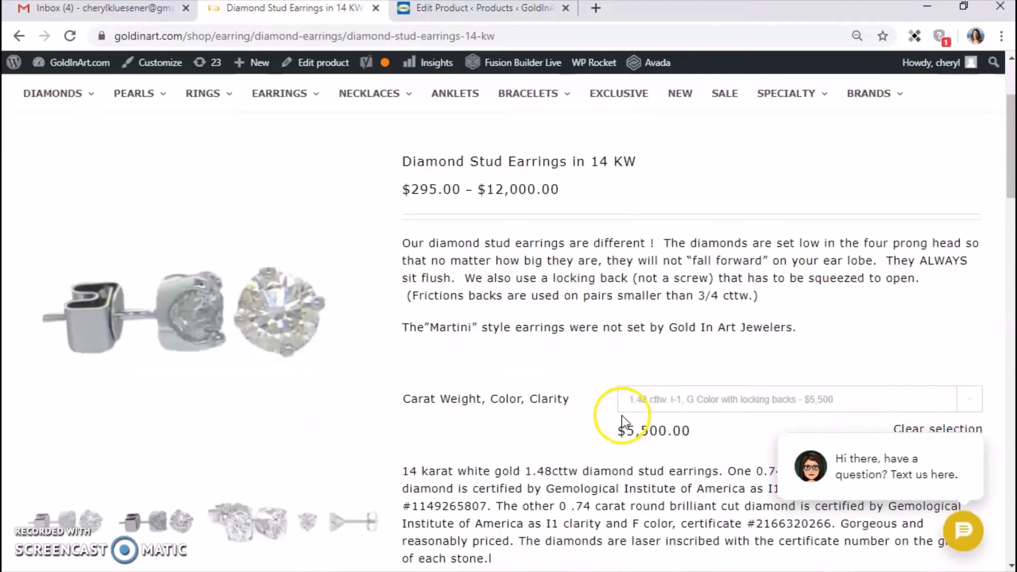
left_click(675, 401)
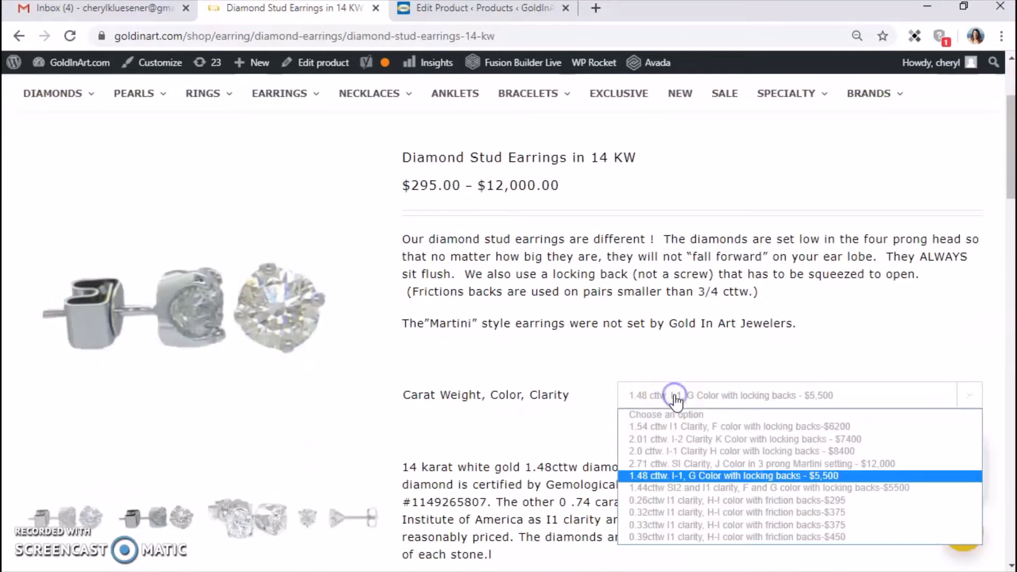
left_click(672, 428)
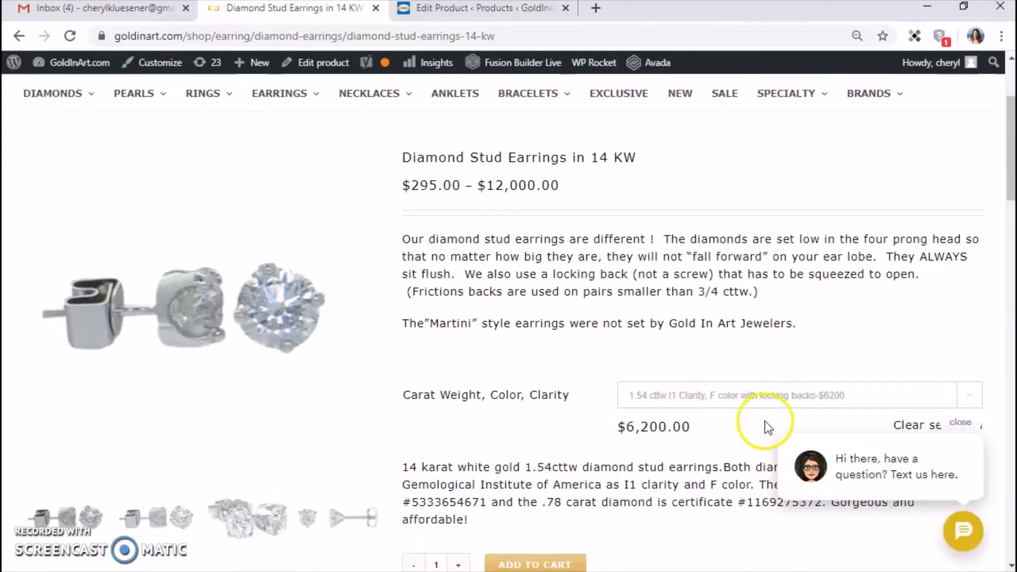
left_click(437, 8)
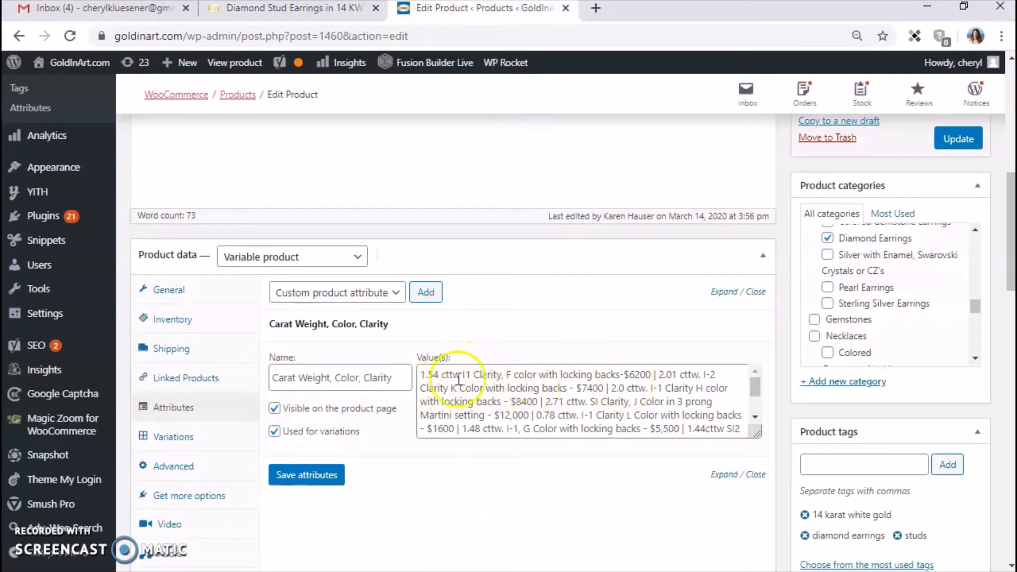
left_click(753, 418)
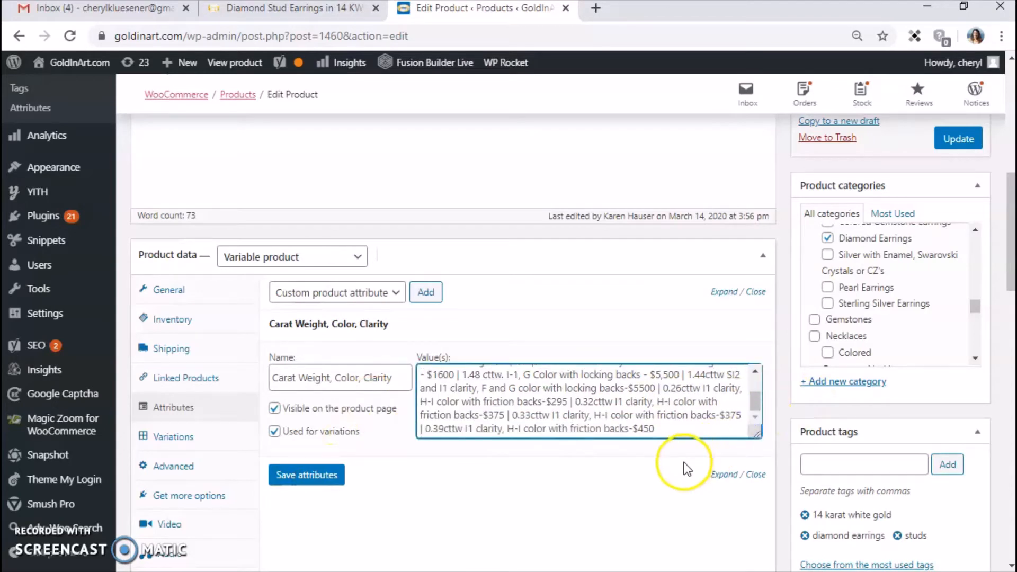
Open the earrings' variations, expand the 1.44cttw SI2 variation, and review its SKU, price and description
left_click(166, 436)
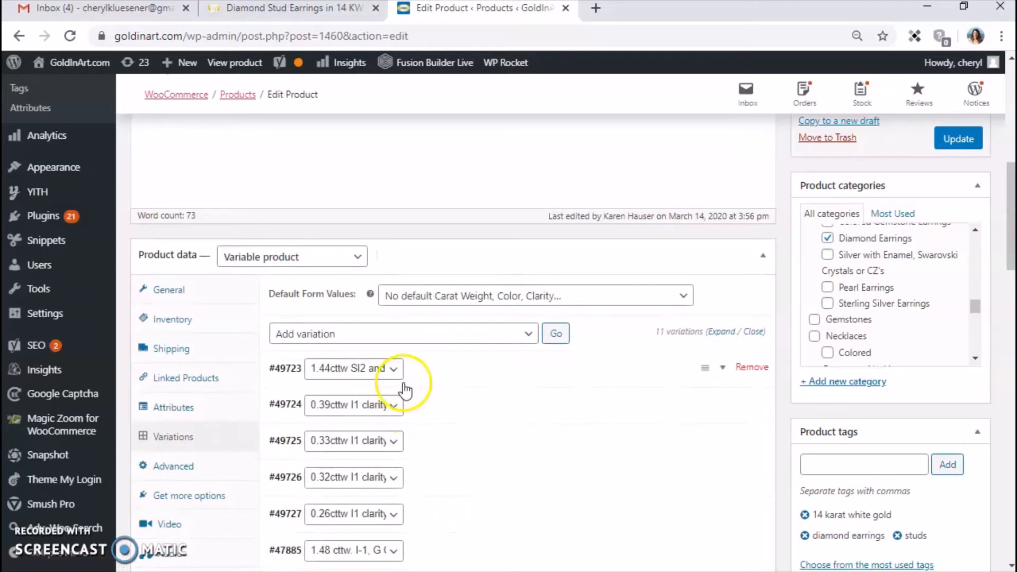
left_click(722, 370)
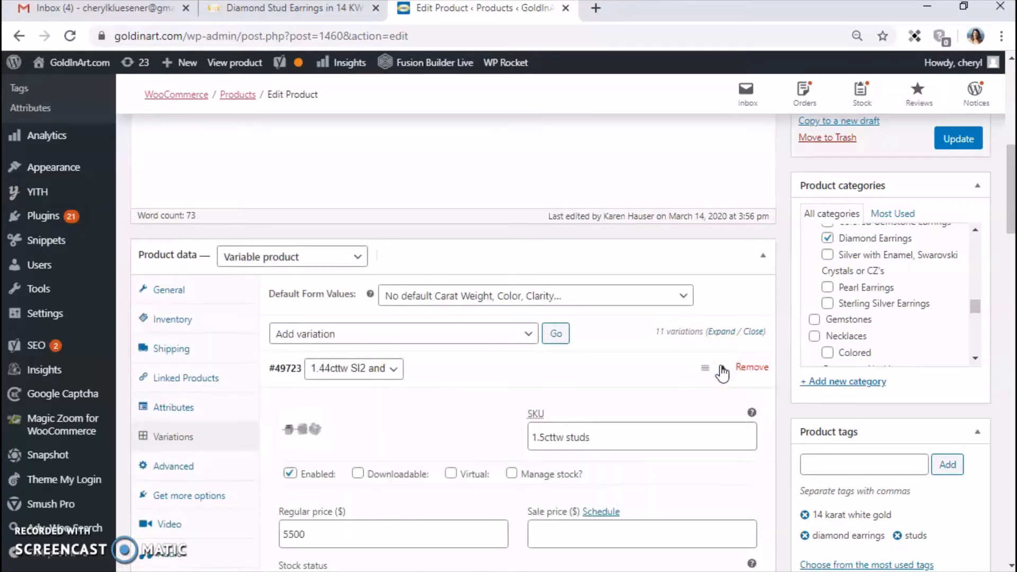
scroll(722, 371, "down", 3)
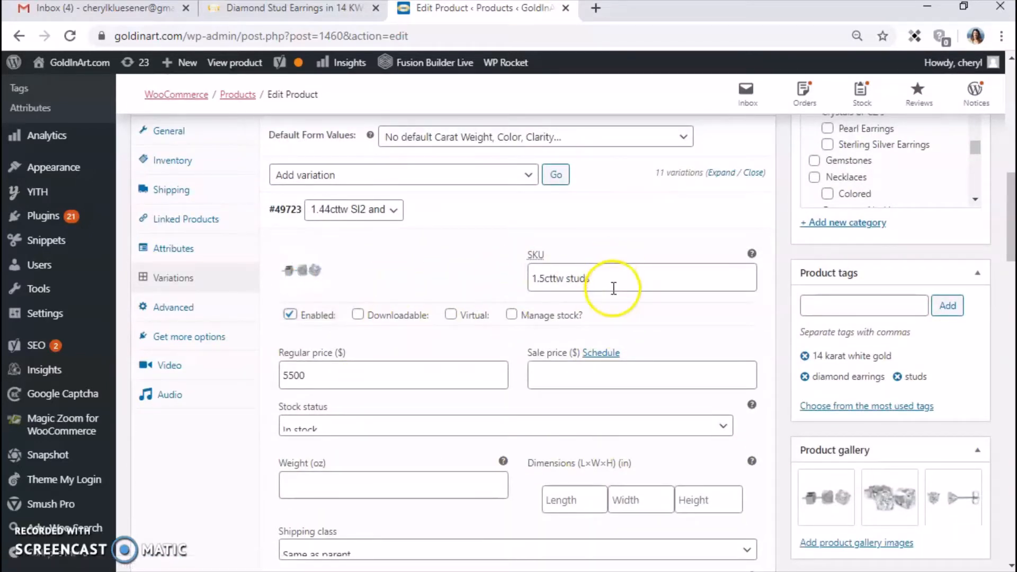
scroll(614, 288, "down", 6)
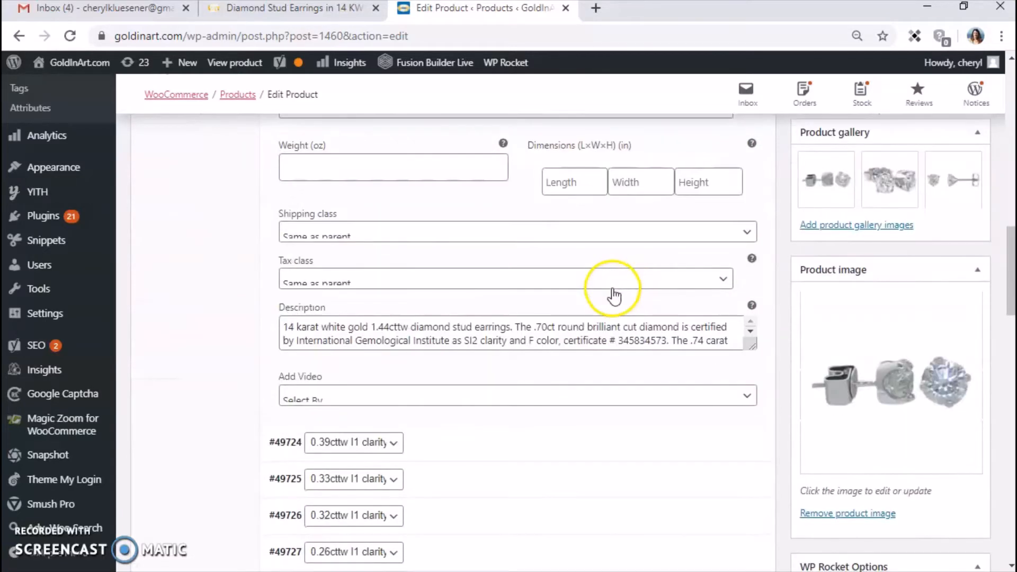
scroll(614, 333, "down", 2)
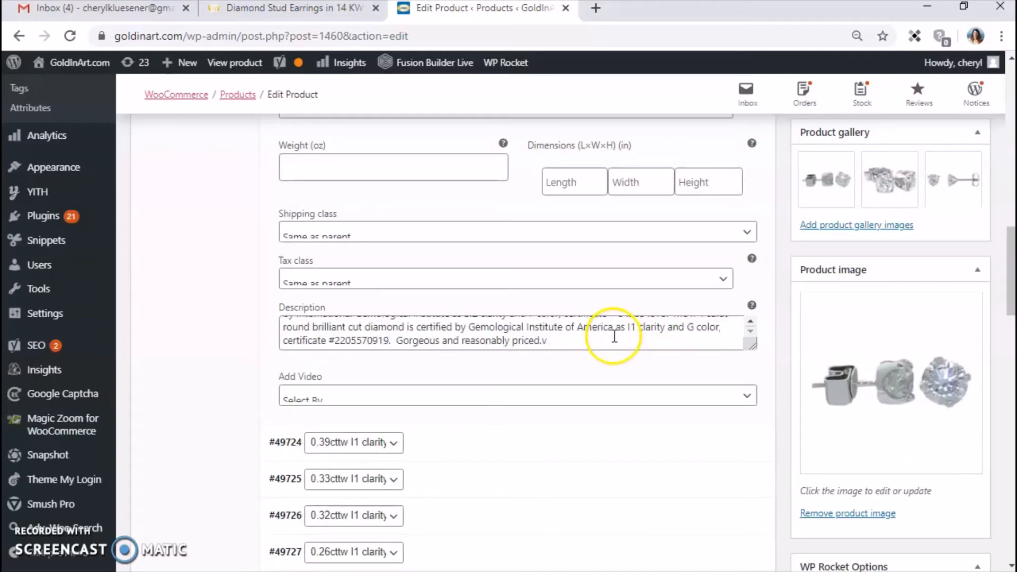
Expand the 0.39cttw I1 clarity variation and review its image, SKU, regular price and description
left_click(721, 443)
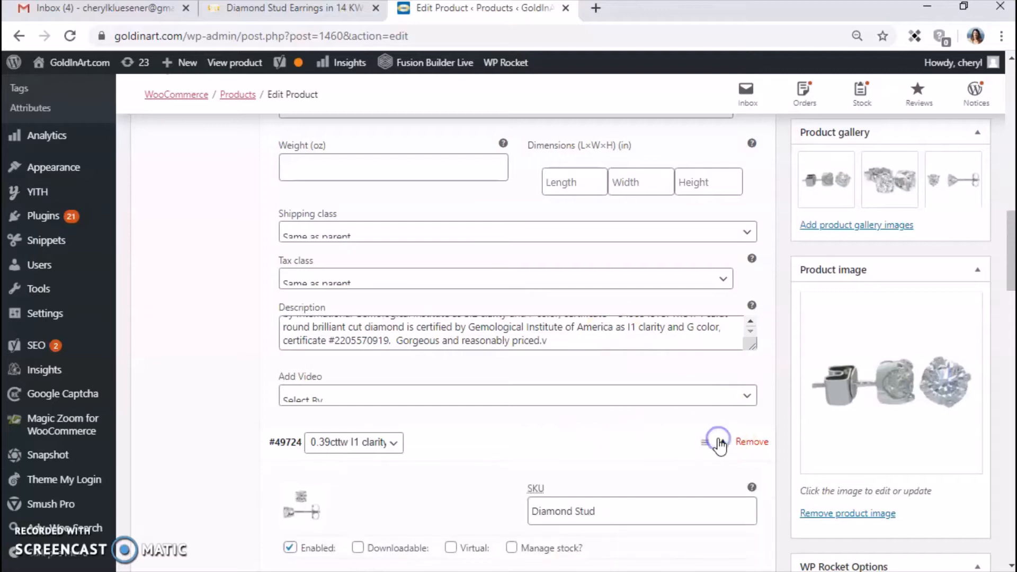
scroll(523, 460, "down", 2)
scroll(526, 460, "down", 2)
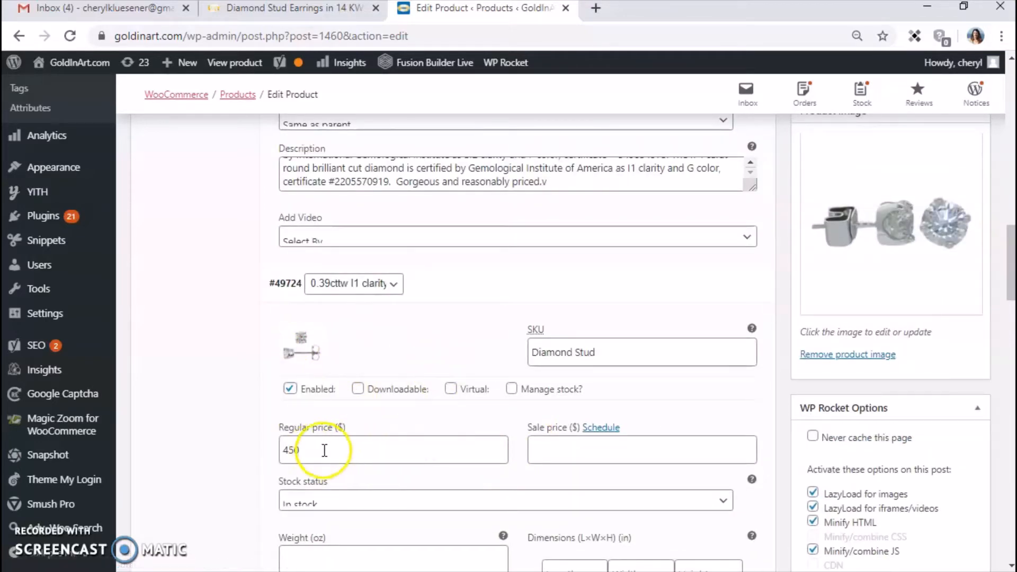
scroll(625, 483, "down", 4)
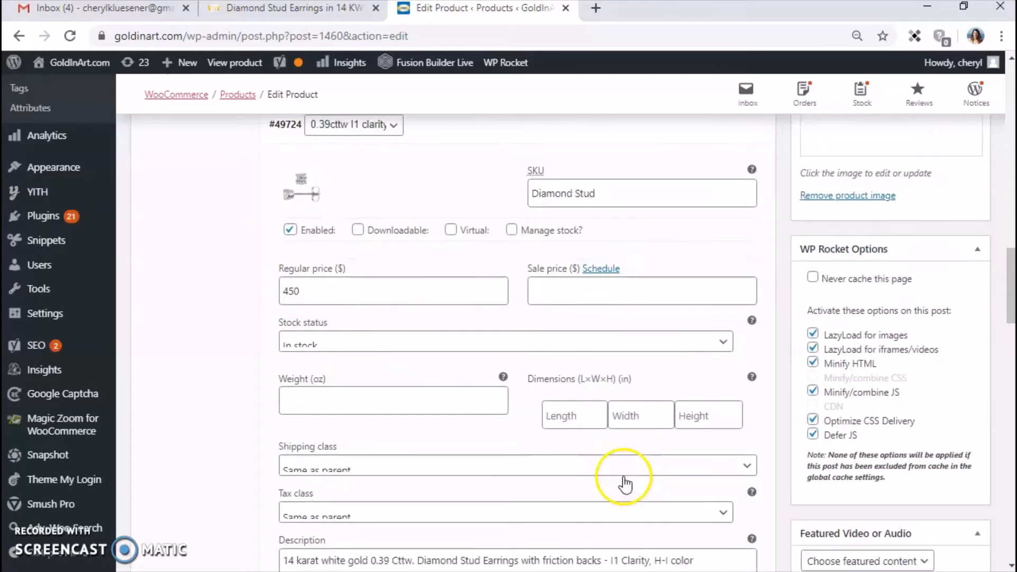
scroll(625, 483, "down", 2)
scroll(725, 477, "down", 4)
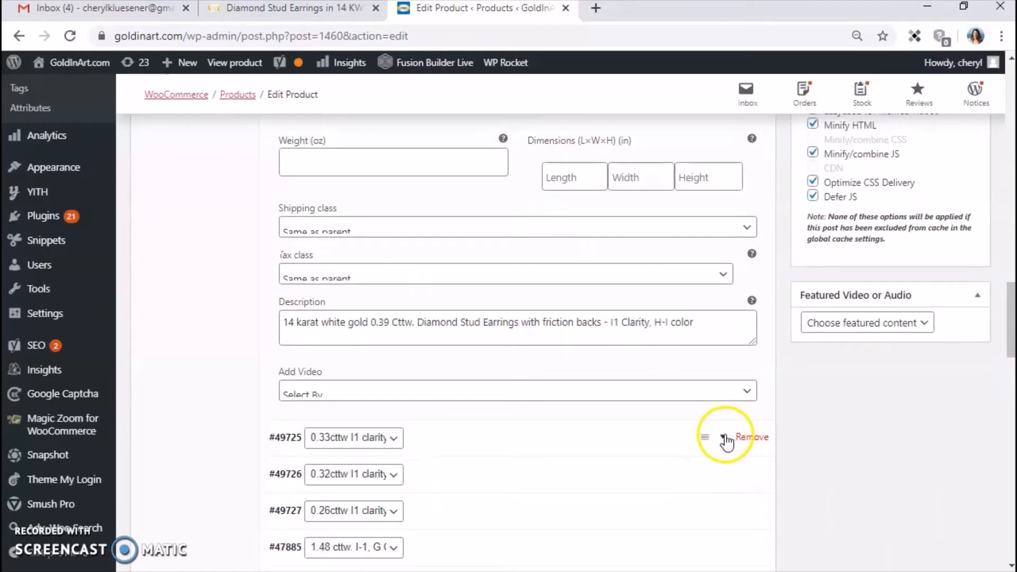
Expand the 0.33cttw I1 clarity variation and review its settings down to the description
left_click(725, 437)
scroll(720, 448, "down", 4)
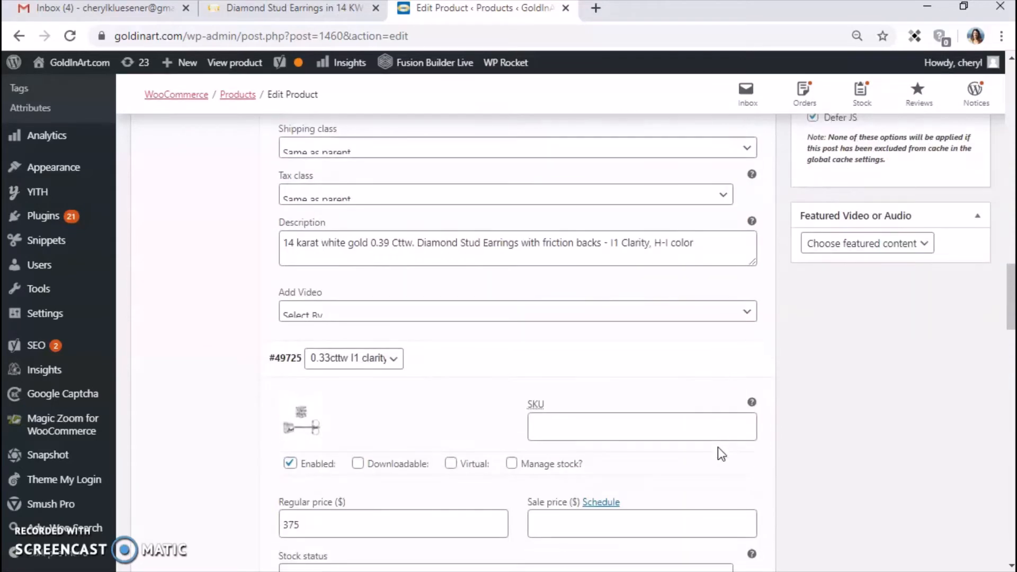
scroll(477, 402, "down", 2)
scroll(564, 439, "down", 6)
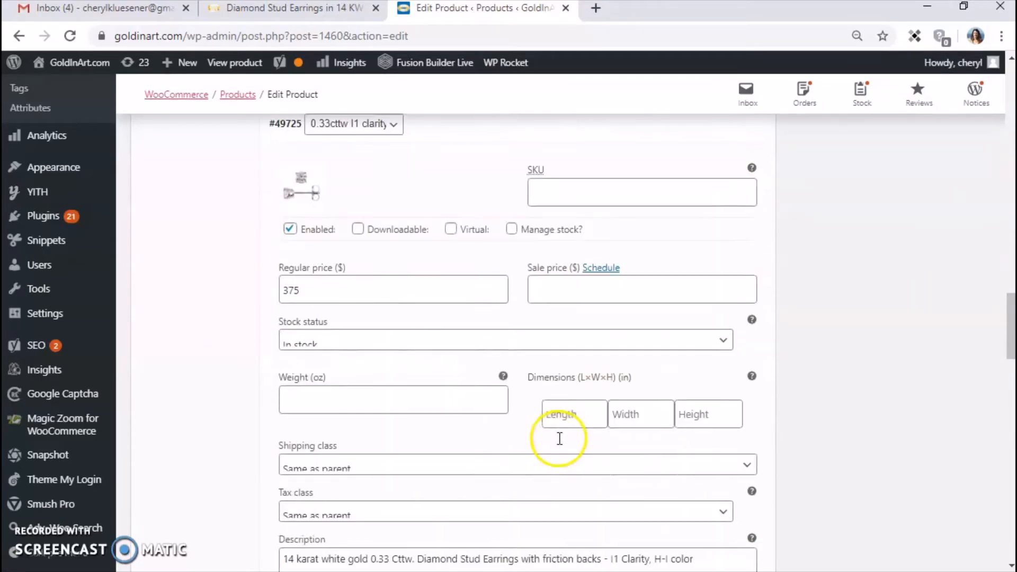
scroll(670, 461, "down", 6)
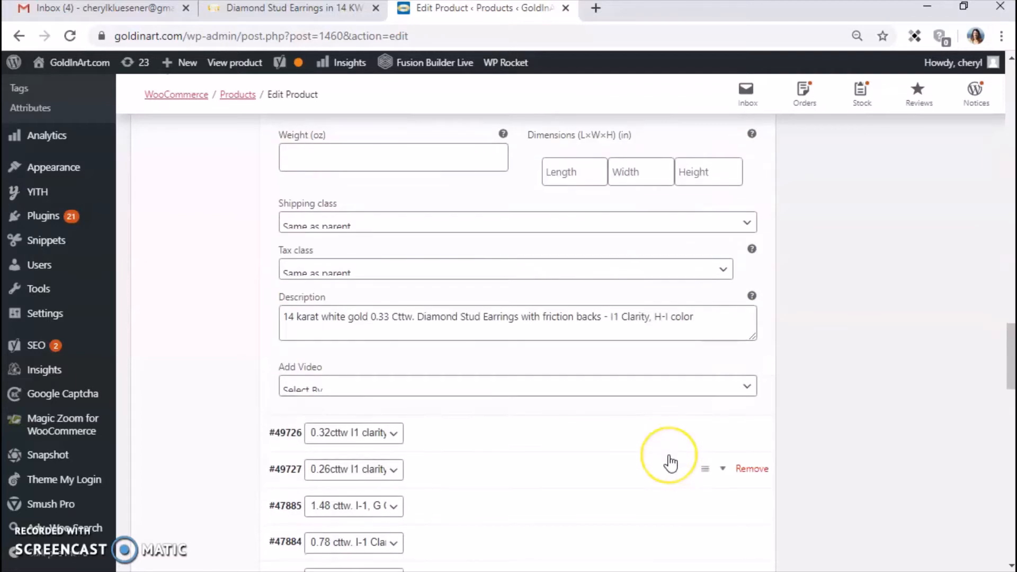
Expand the 2.01 cttw, 1.54 cttw and 2.71 cttw variations to compare their images and prices, and collapse the 2.71 cttw one
left_click(722, 528)
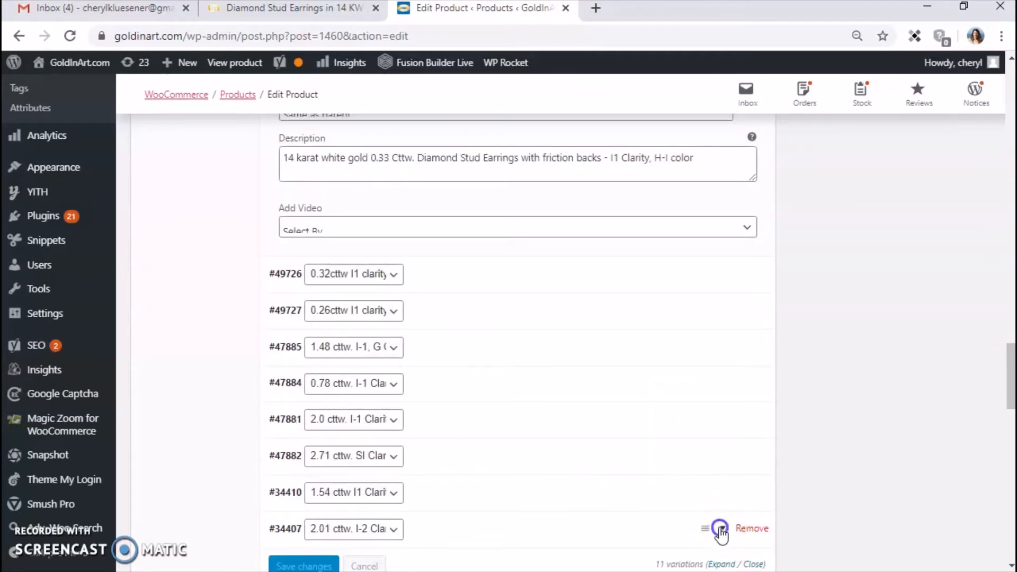
scroll(641, 466, "down", 2)
scroll(639, 465, "down", 2)
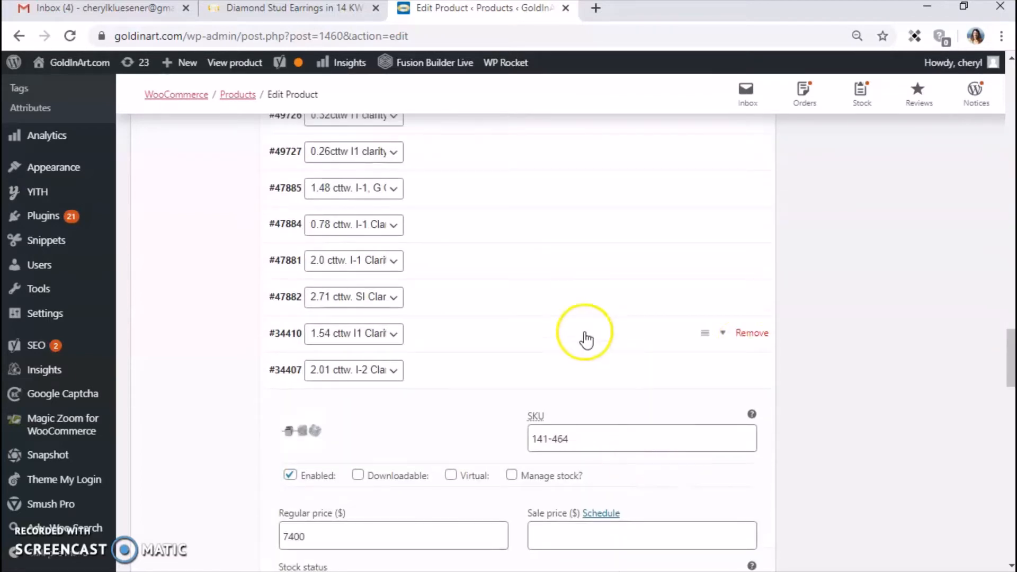
left_click(723, 333)
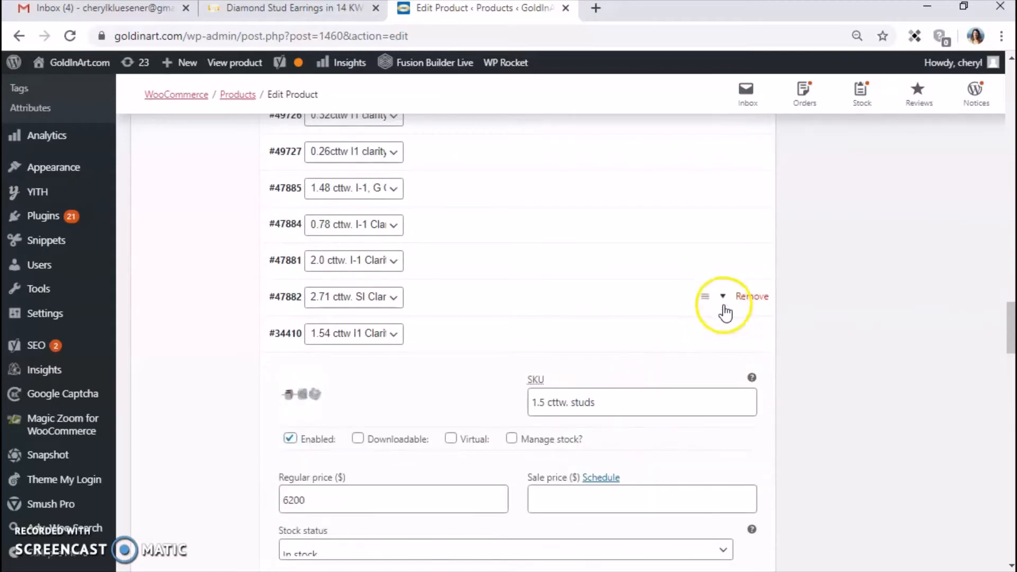
left_click(722, 297)
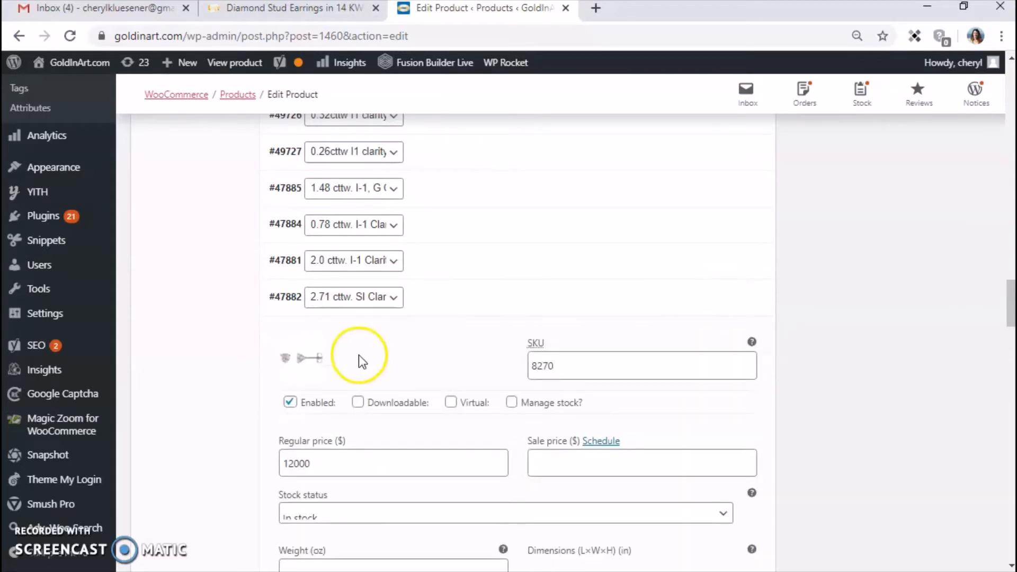
mouse_move(301, 359)
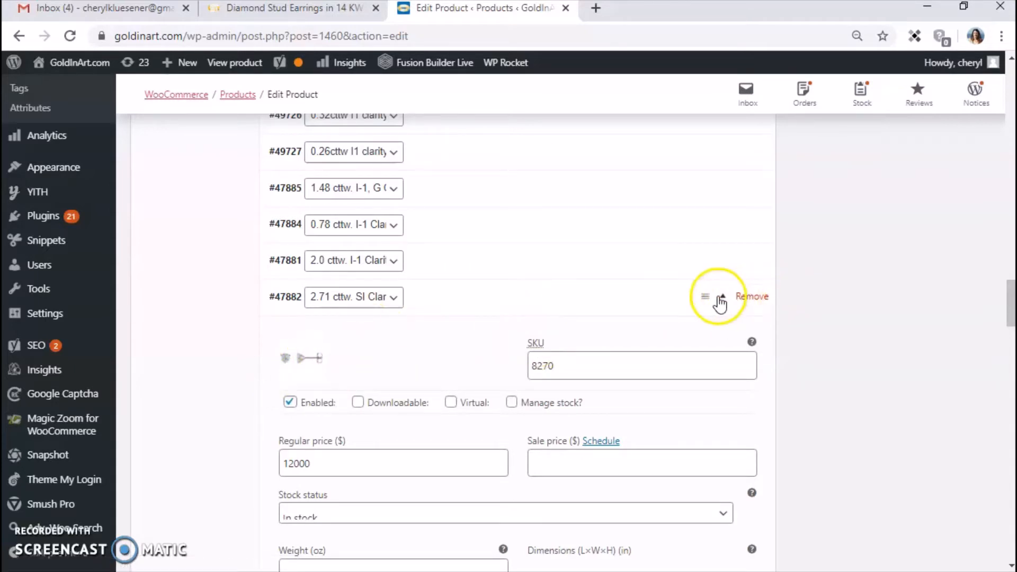
left_click(720, 296)
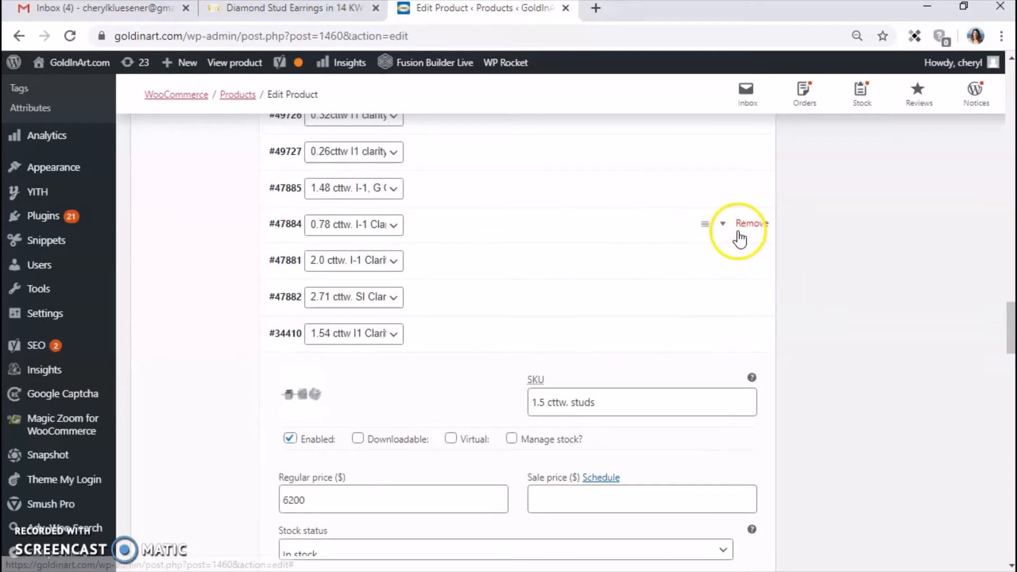
Review the earrings' product tags, product gallery and product image on the Edit Product page
scroll(628, 259, "up", 10)
scroll(629, 260, "up", 10)
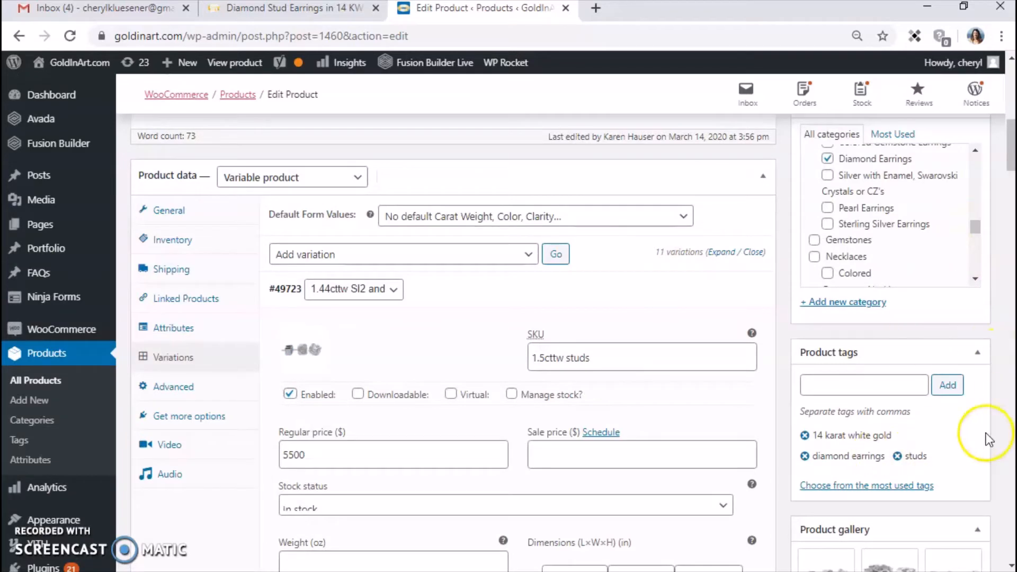
scroll(986, 433, "down", 2)
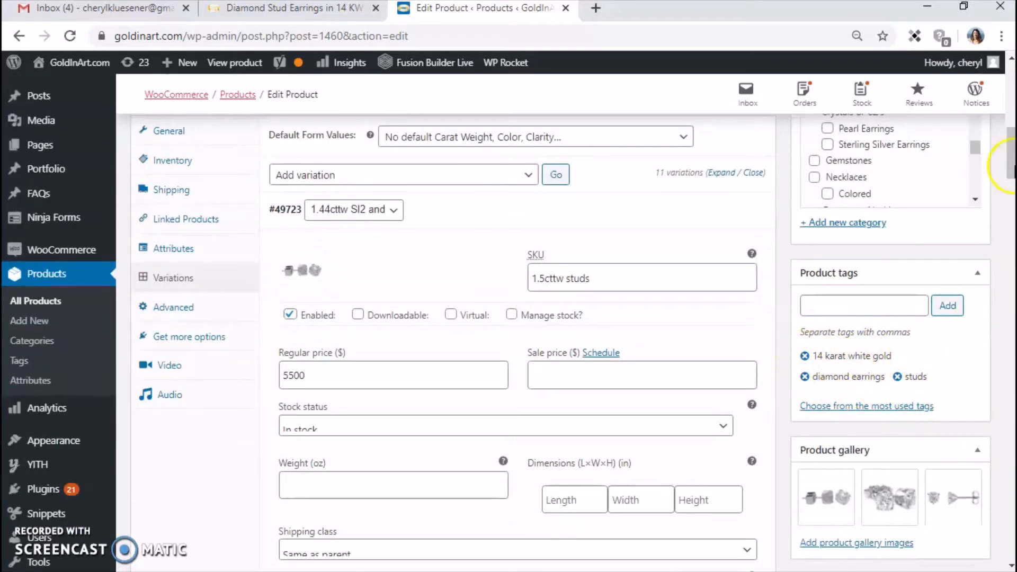
scroll(1009, 177, "down", 4)
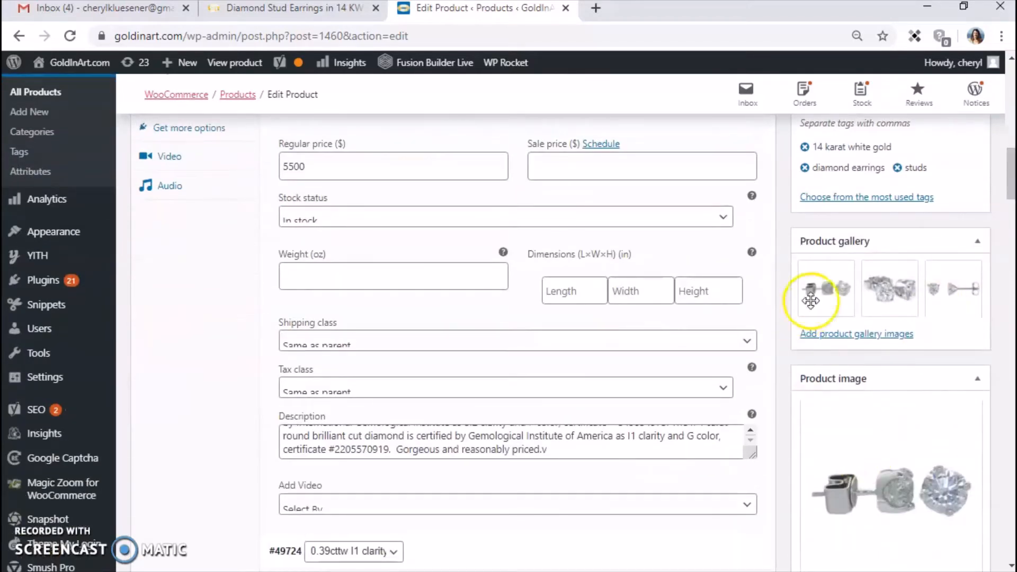
left_click_drag(1008, 186, 1008, 230)
left_click_drag(1007, 230, 1010, 161)
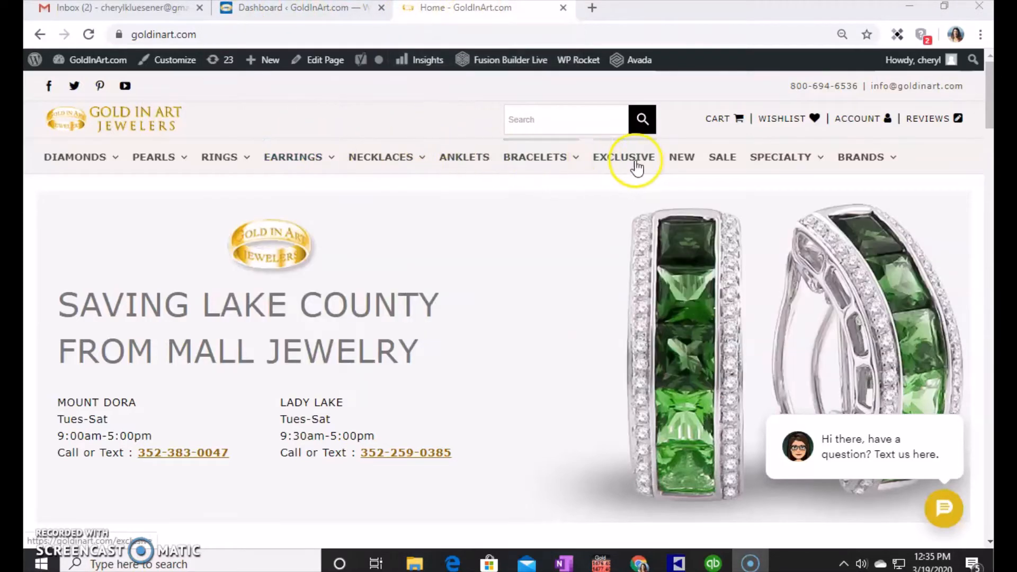
Browse the storefront's jewelry categories and open the Convertible Clasp Bracelets category
mouse_move(570, 164)
mouse_move(84, 160)
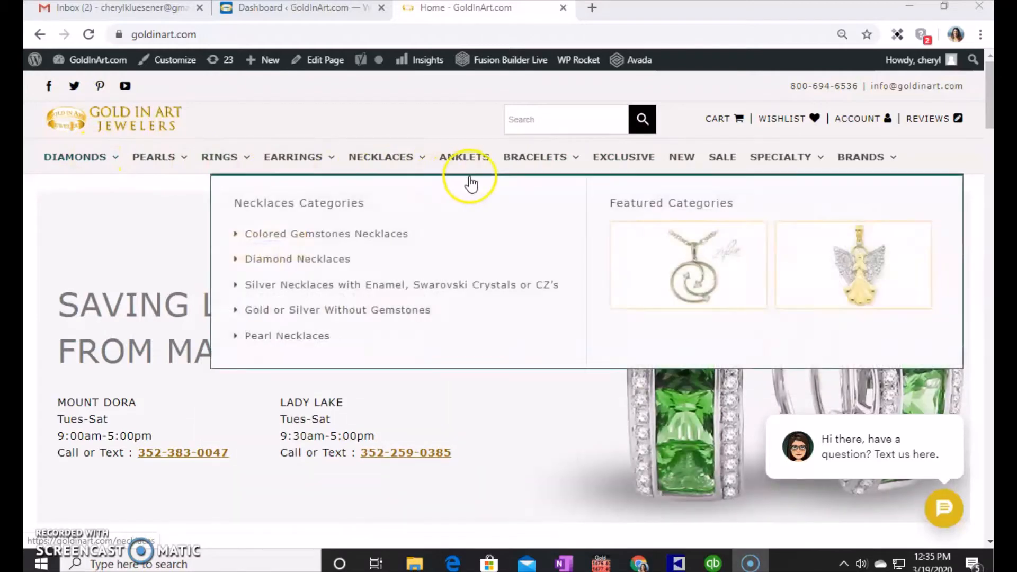
mouse_move(527, 164)
left_click(339, 337)
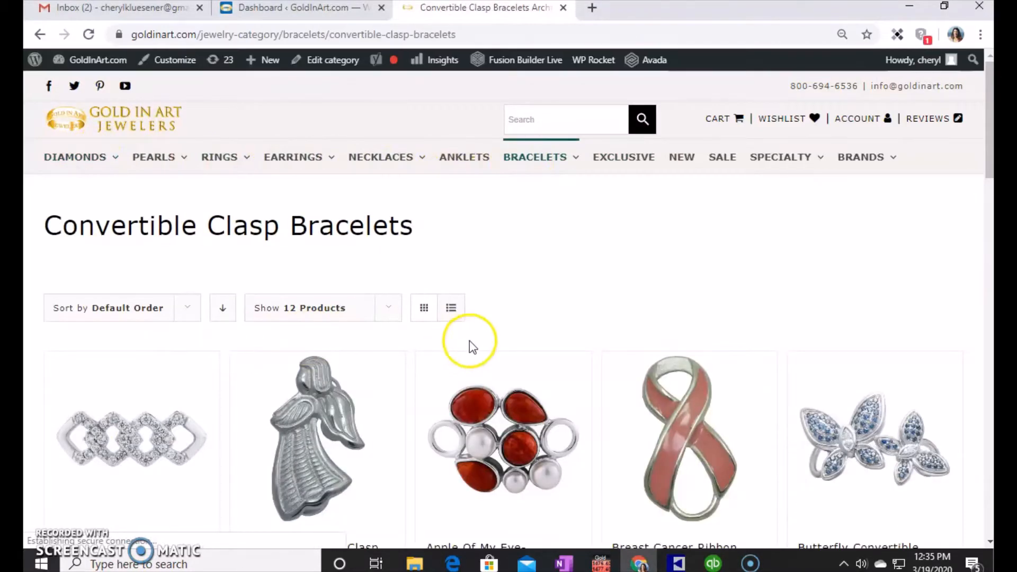
Find the Angel Convertible Clasp among the listed bracelets and open its product page
scroll(498, 334, "down", 3)
scroll(526, 333, "down", 3)
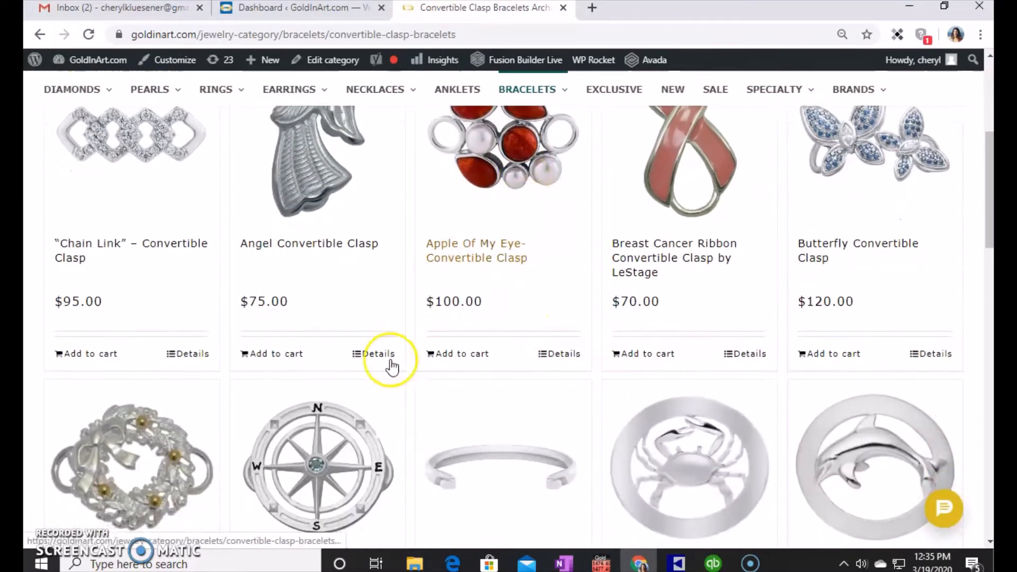
left_click(400, 303)
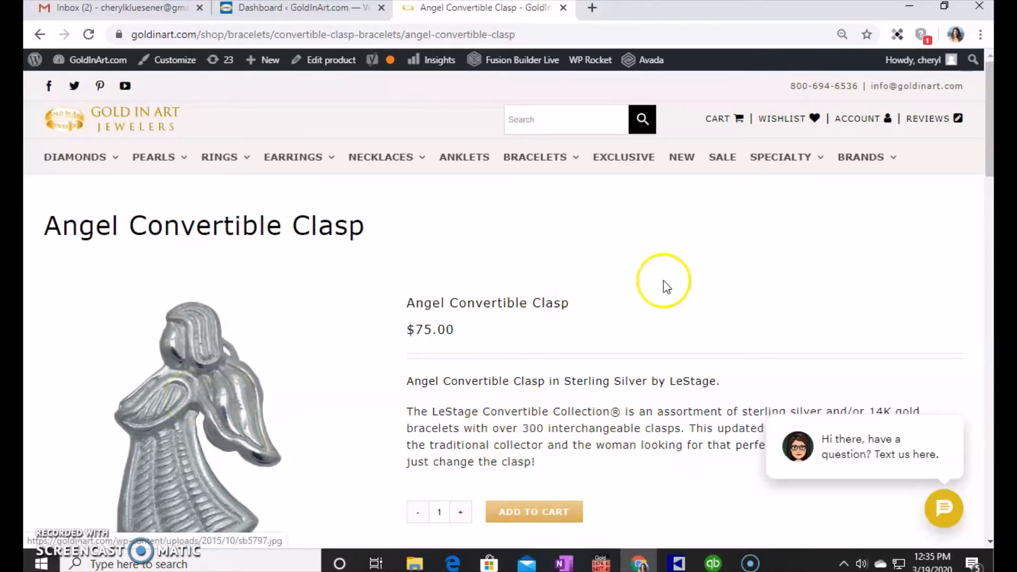
Examine the Angel Convertible Clasp's title, image, price, SKU, category, tags and description on its storefront page
scroll(608, 297, "down", 2)
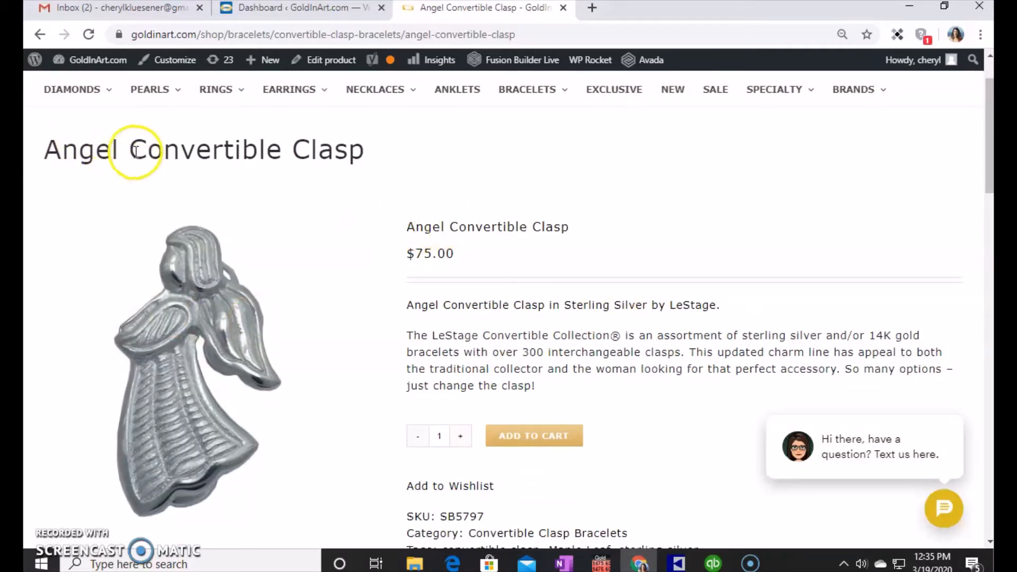
scroll(607, 367, "down", 3)
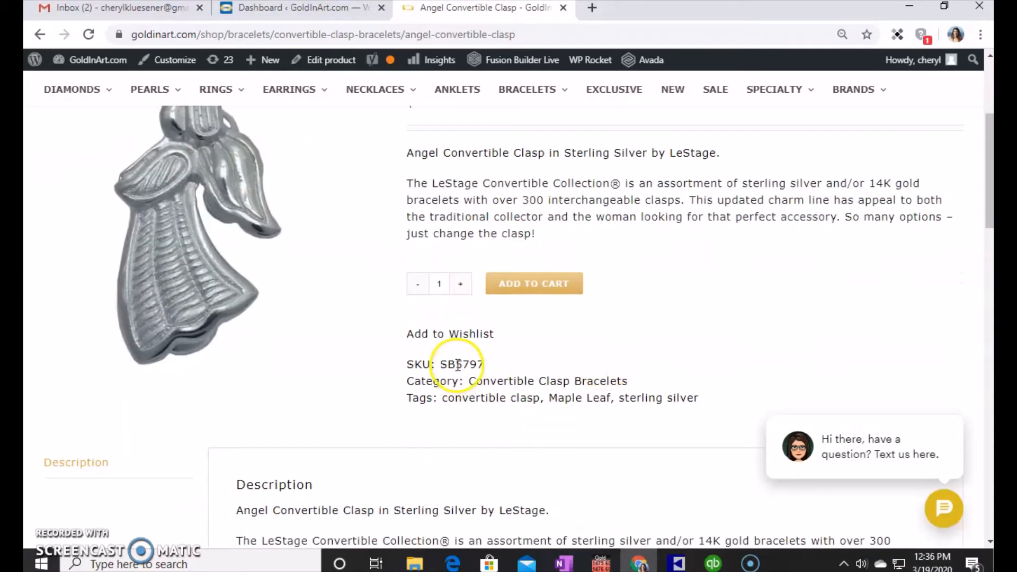
scroll(551, 355, "down", 2)
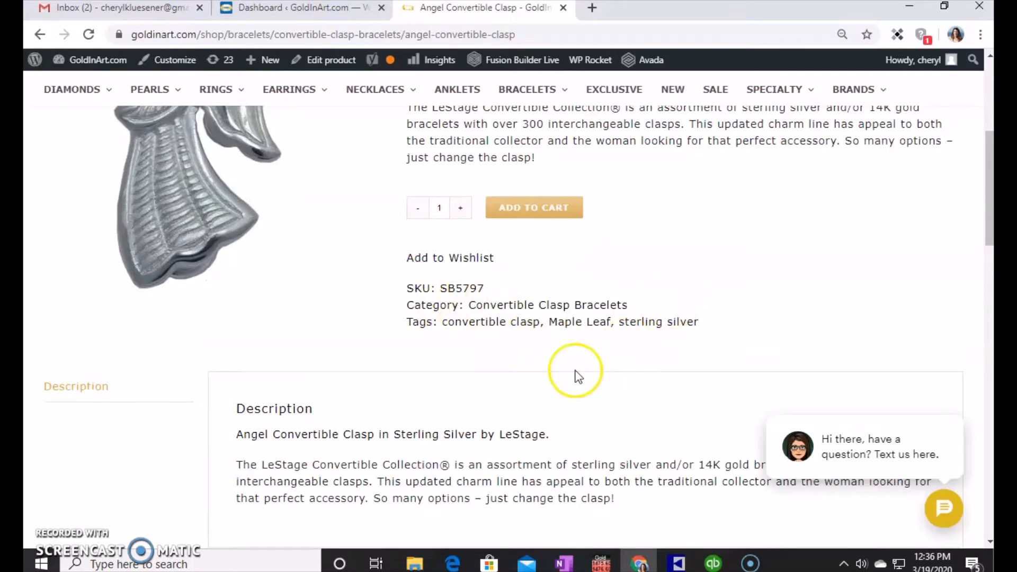
scroll(577, 371, "down", 3)
scroll(477, 359, "up", 4)
scroll(509, 357, "up", 5)
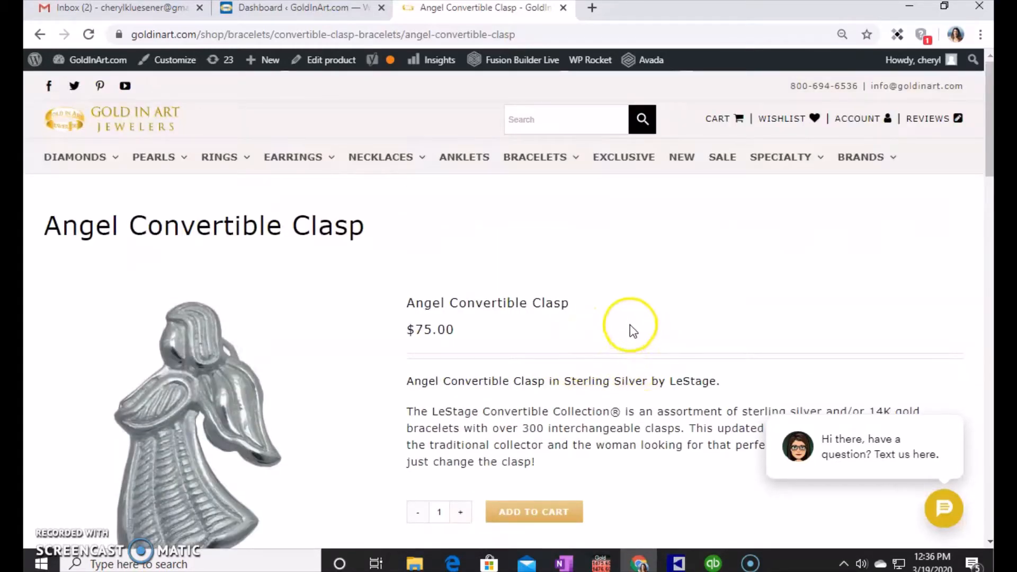
Check the snake convertible clasp's item record in The Edge and return to the WordPress dashboard in the browser
left_click(677, 563)
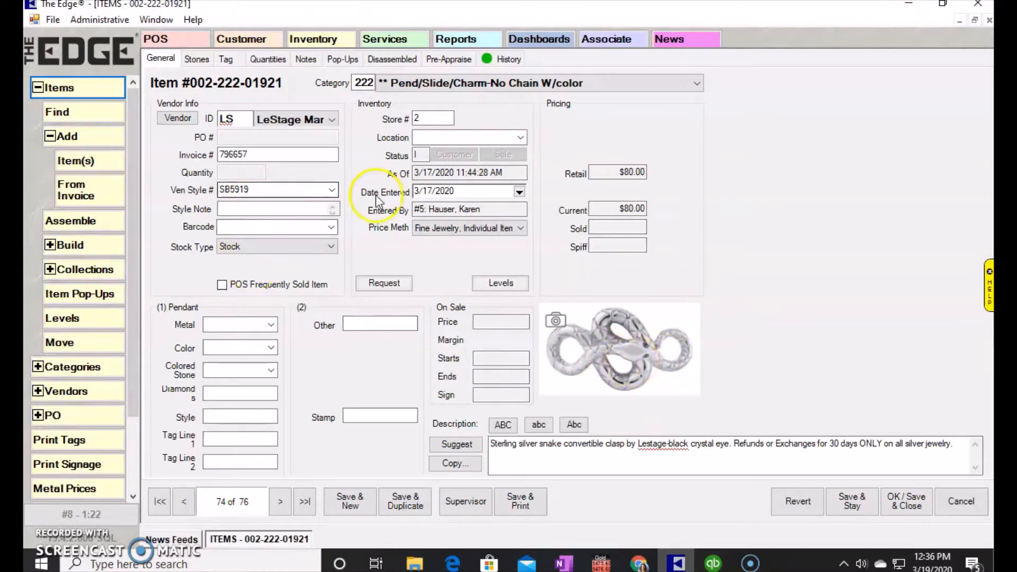
left_click(911, 6)
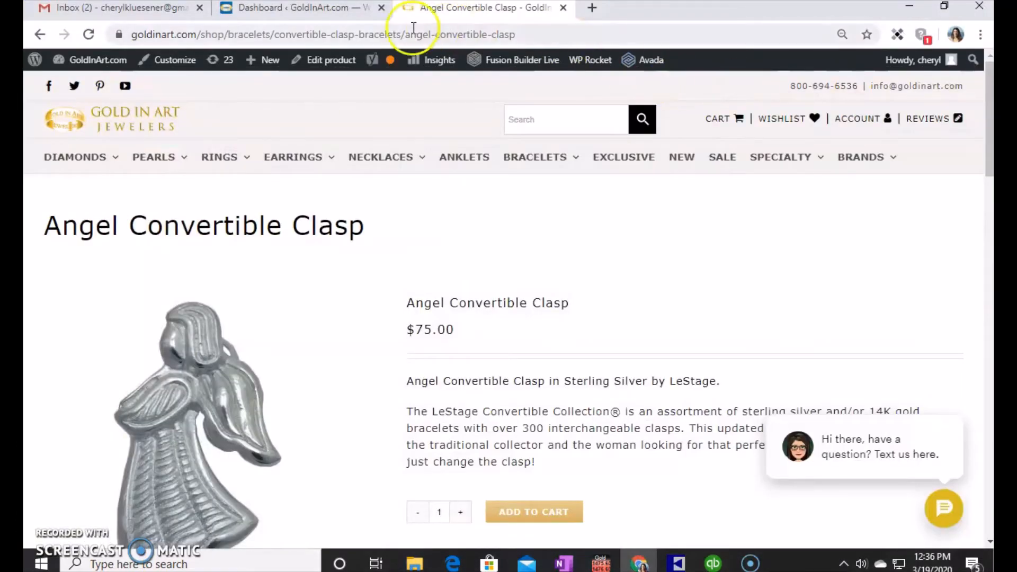
left_click(306, 9)
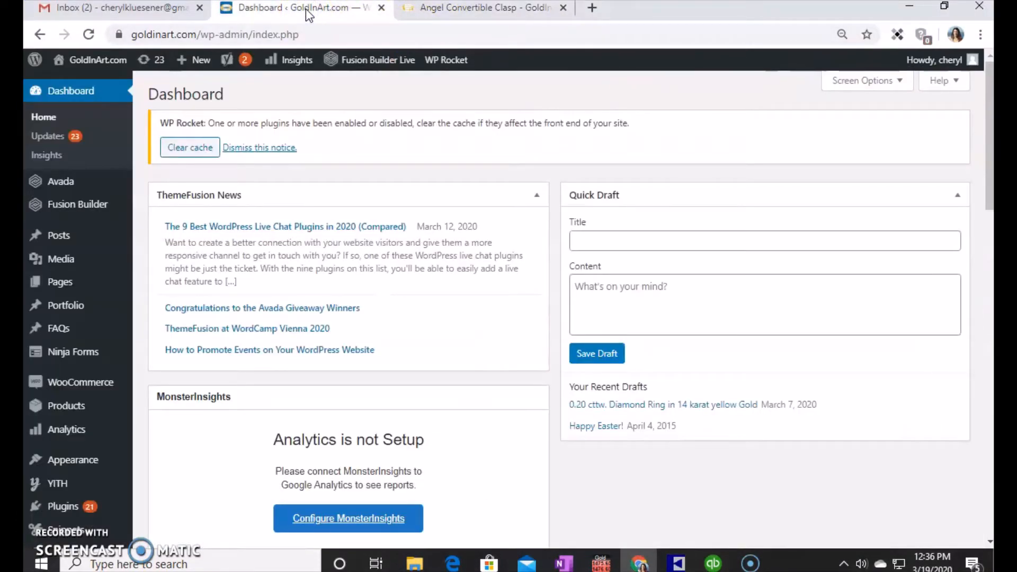
Open the list of all products and filter it by the Convertible Clasp Bracelets category
mouse_move(60, 409)
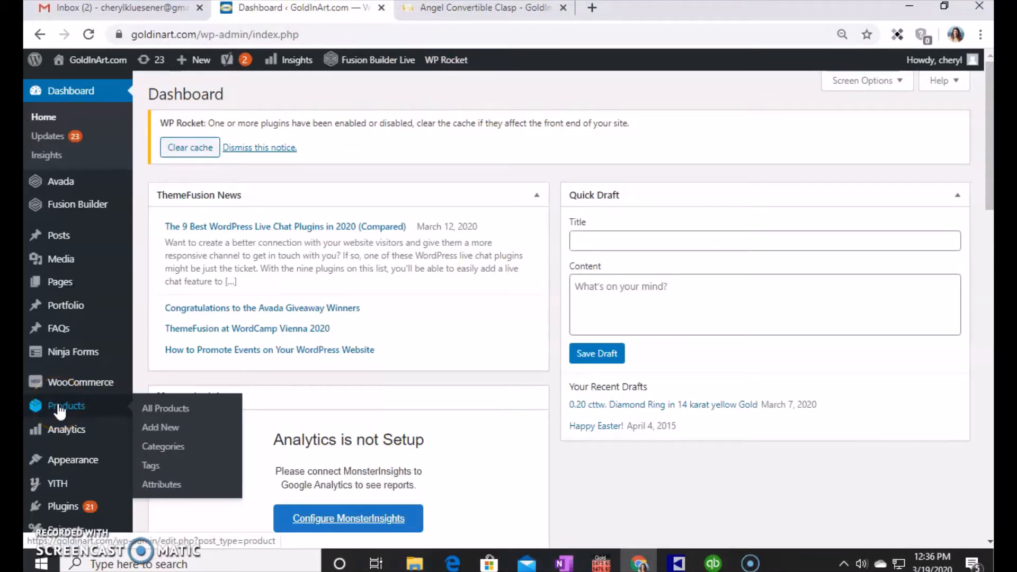
left_click(155, 433)
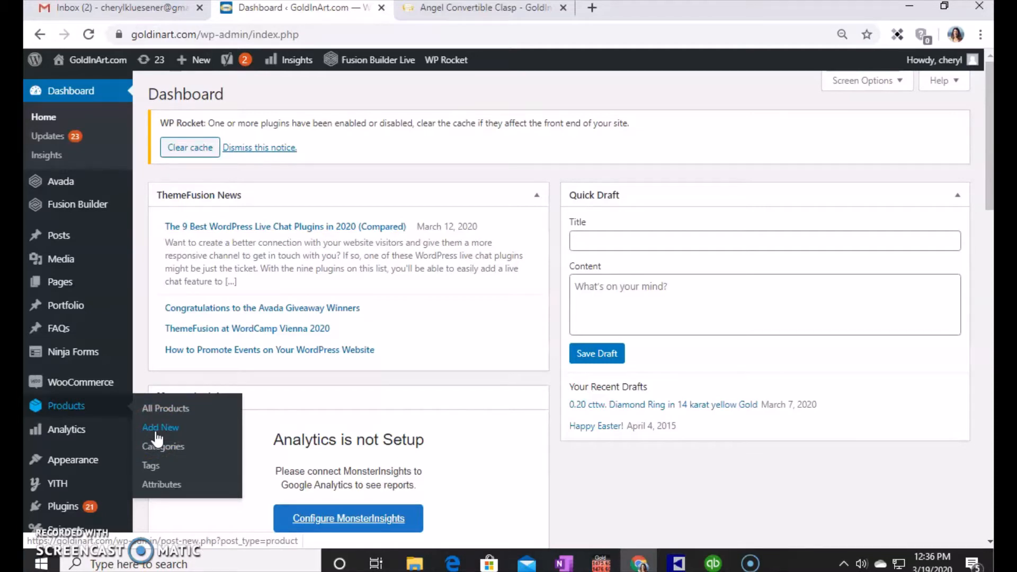
left_click(166, 416)
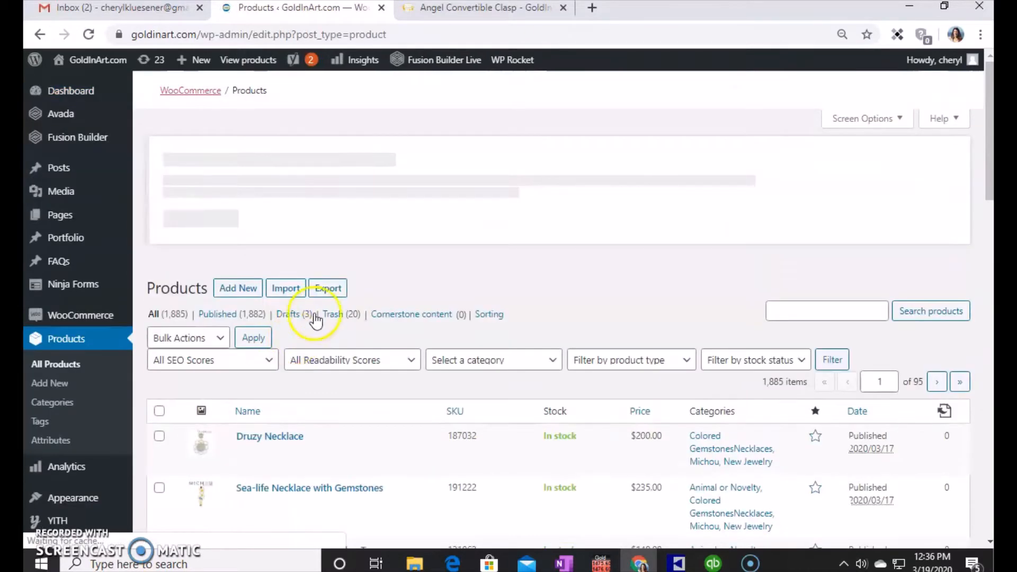
scroll(400, 408, "down", 3)
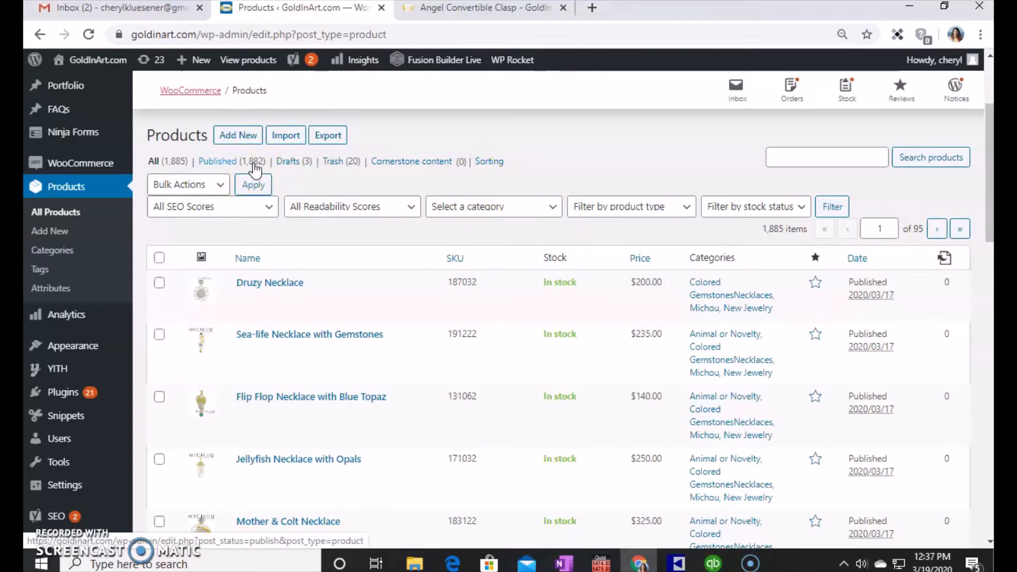
left_click(485, 207)
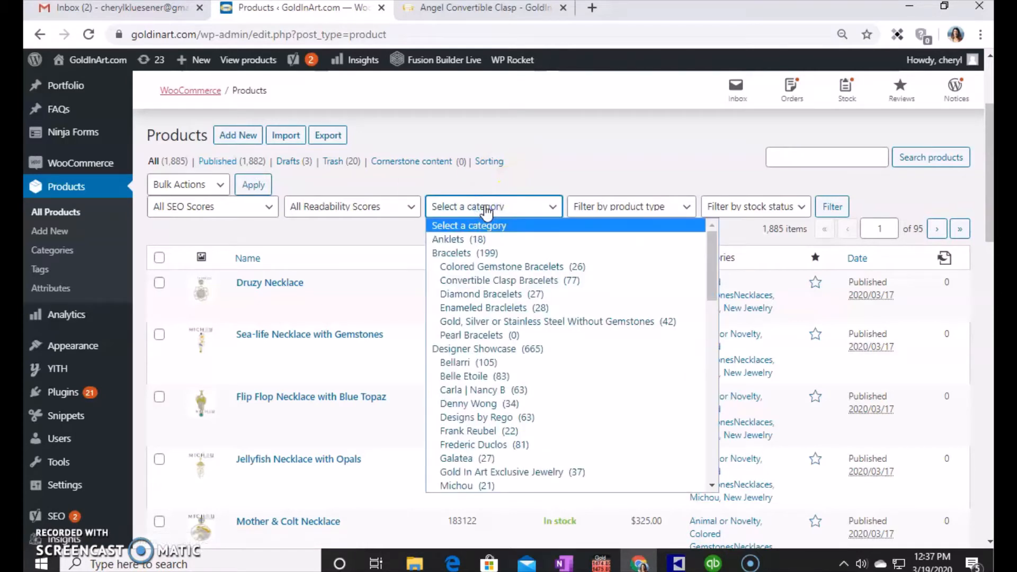
left_click(486, 282)
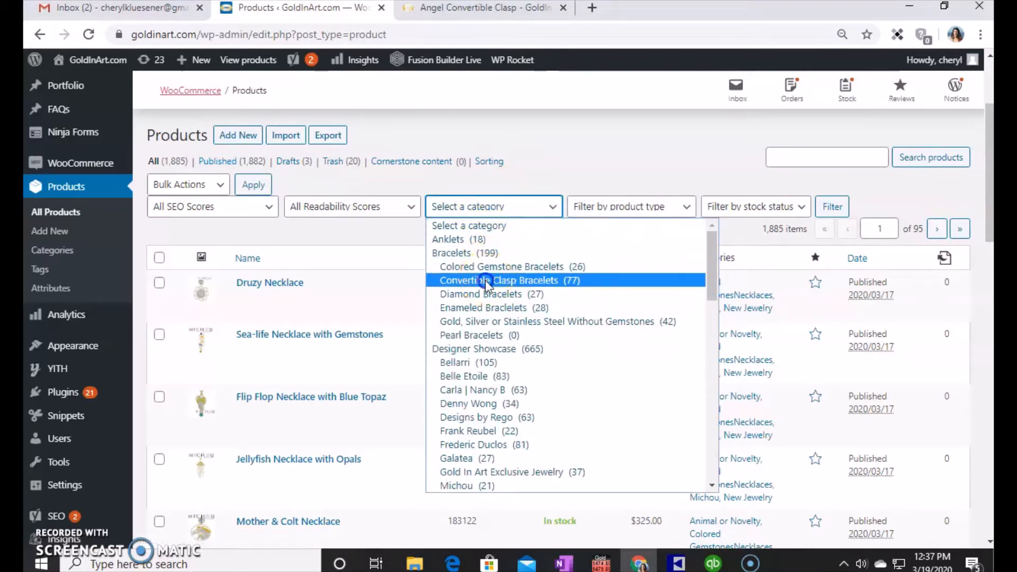
left_click(832, 207)
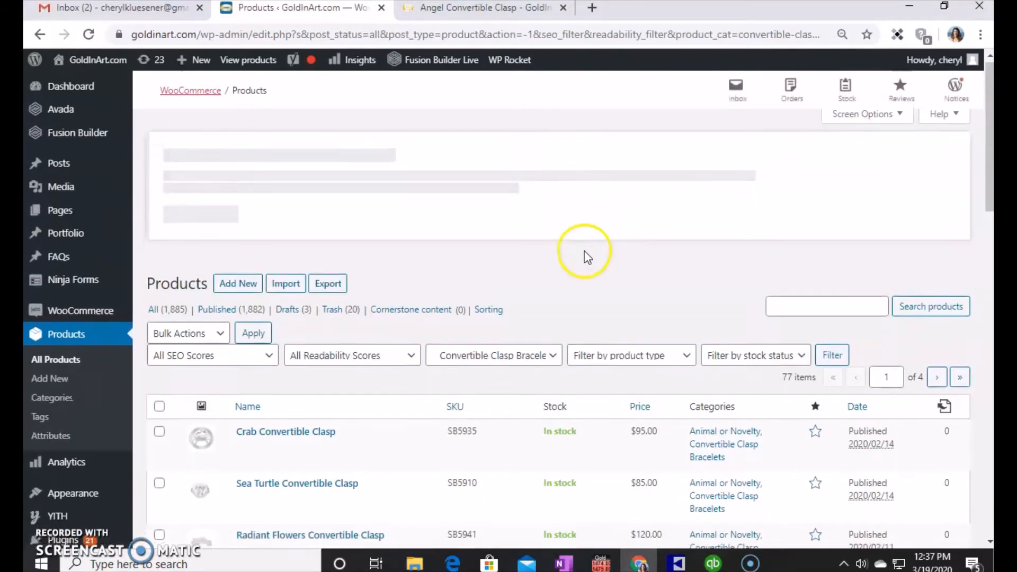
Search the filtered products for "angel" and duplicate the Angel Convertible Clasp
scroll(583, 254, "down", 3)
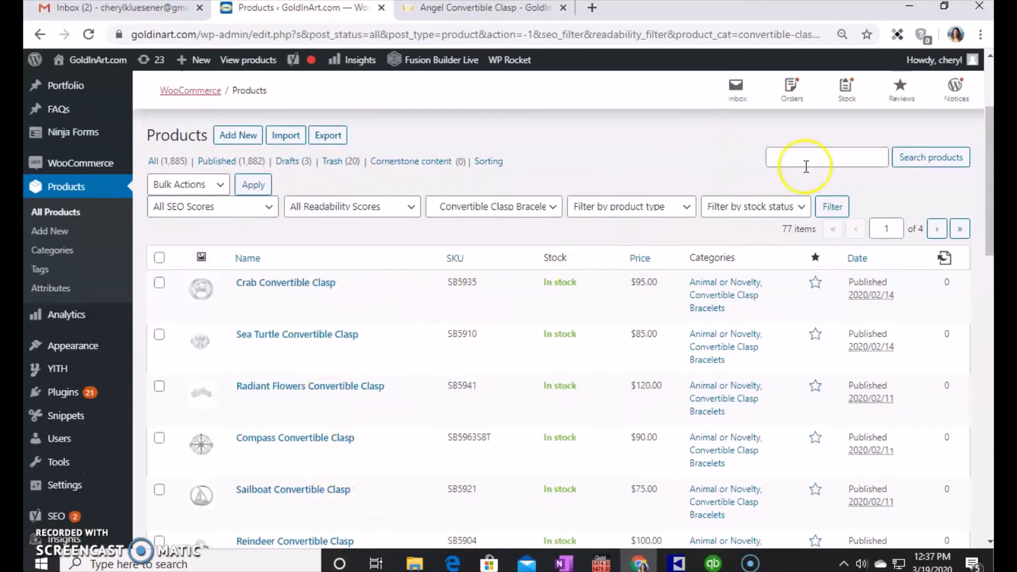
left_click(825, 158)
type("a")
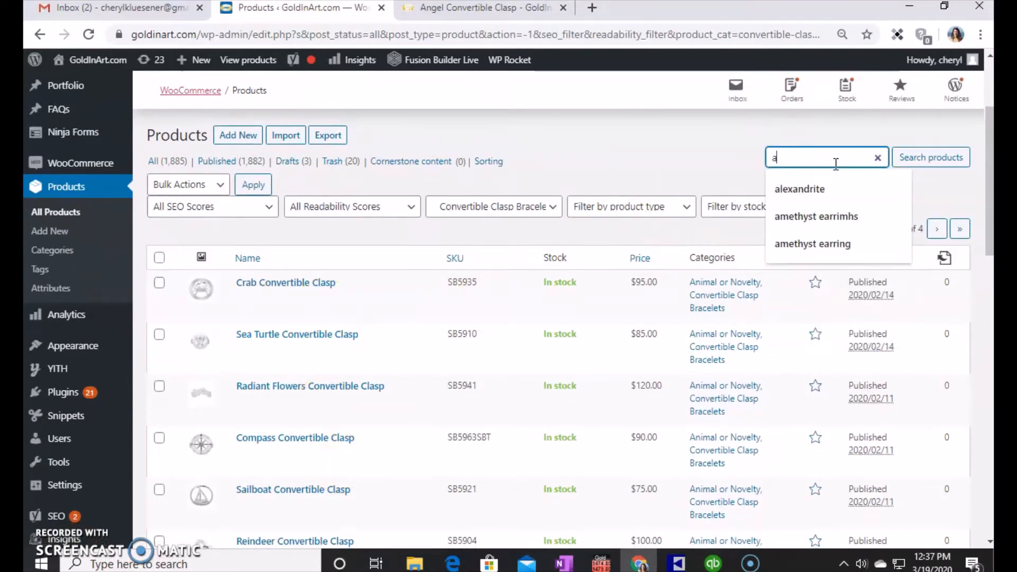
type("ngel")
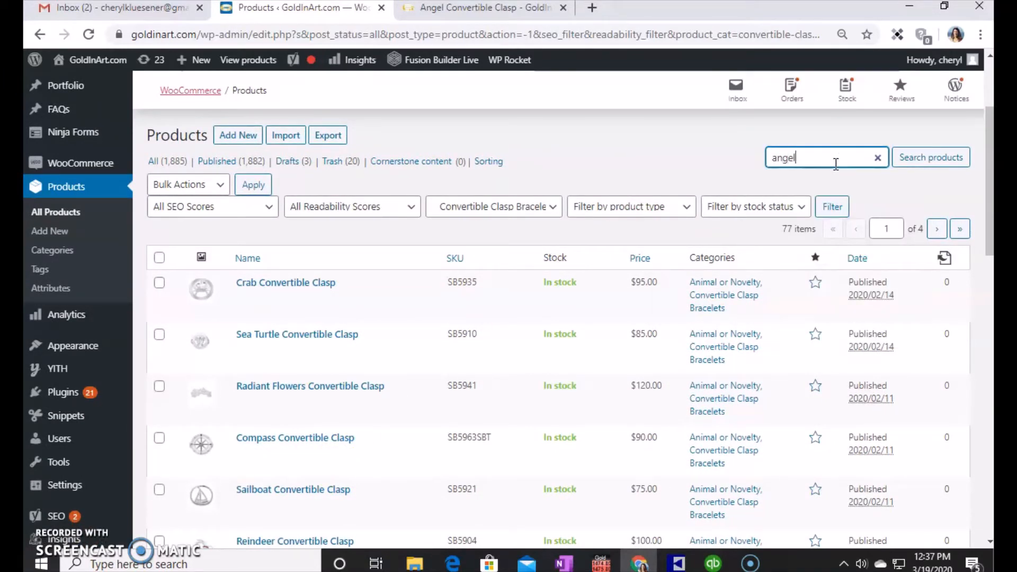
key("Return")
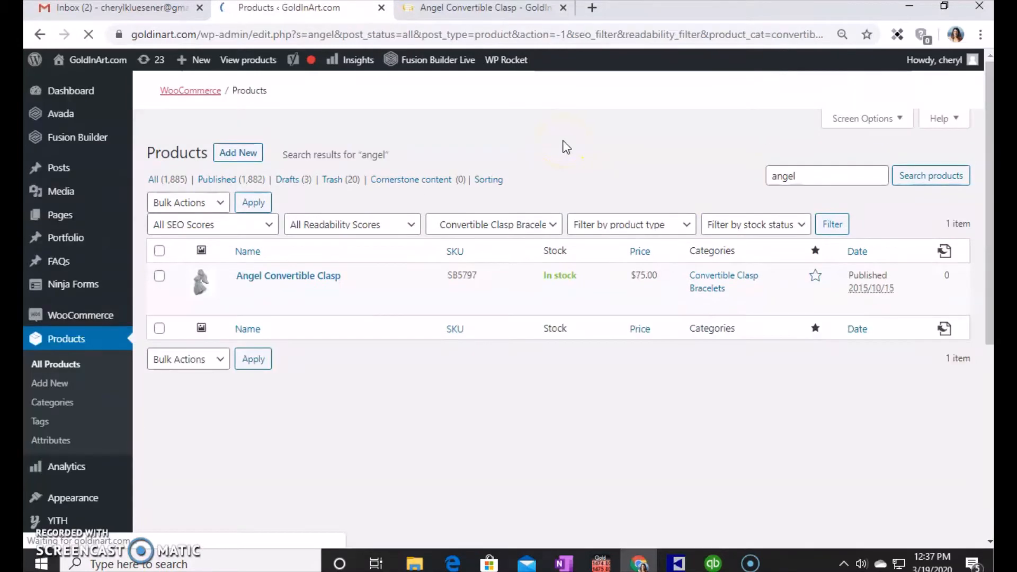
scroll(477, 264, "down", 2)
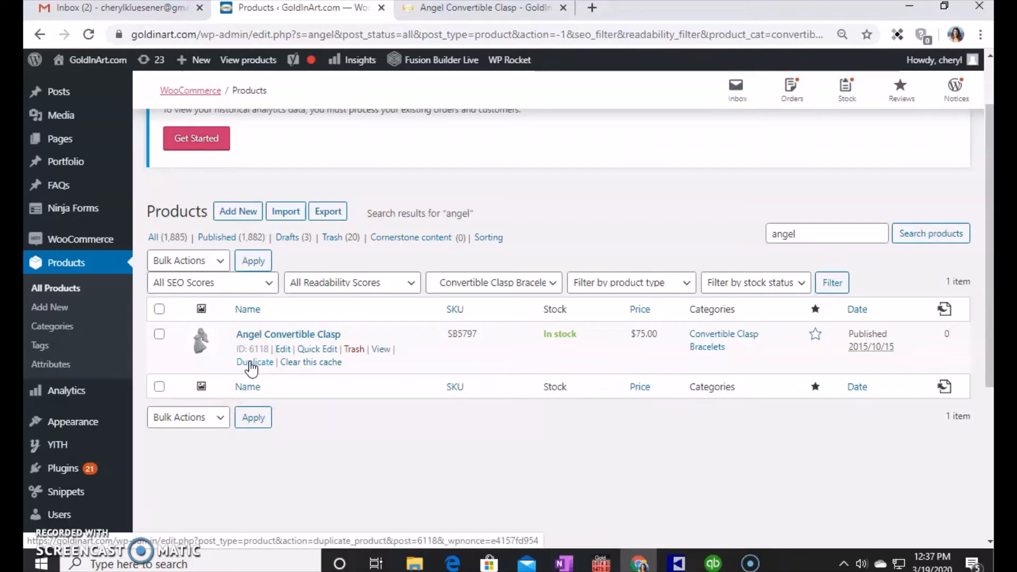
left_click(252, 366)
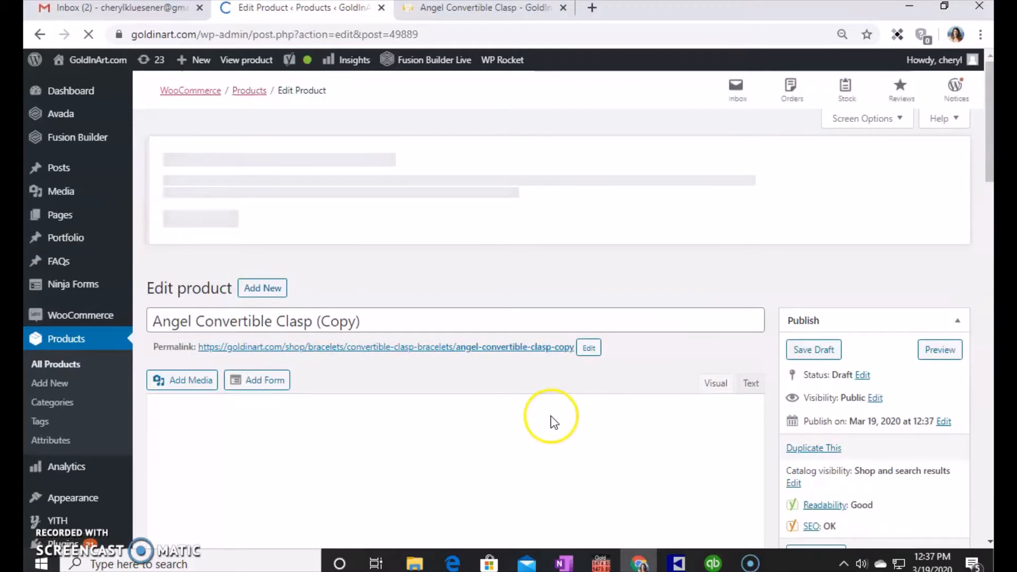
Review the duplicated clasp's title, description, category and inventory SKU on the Edit Product page
scroll(514, 435, "down", 2)
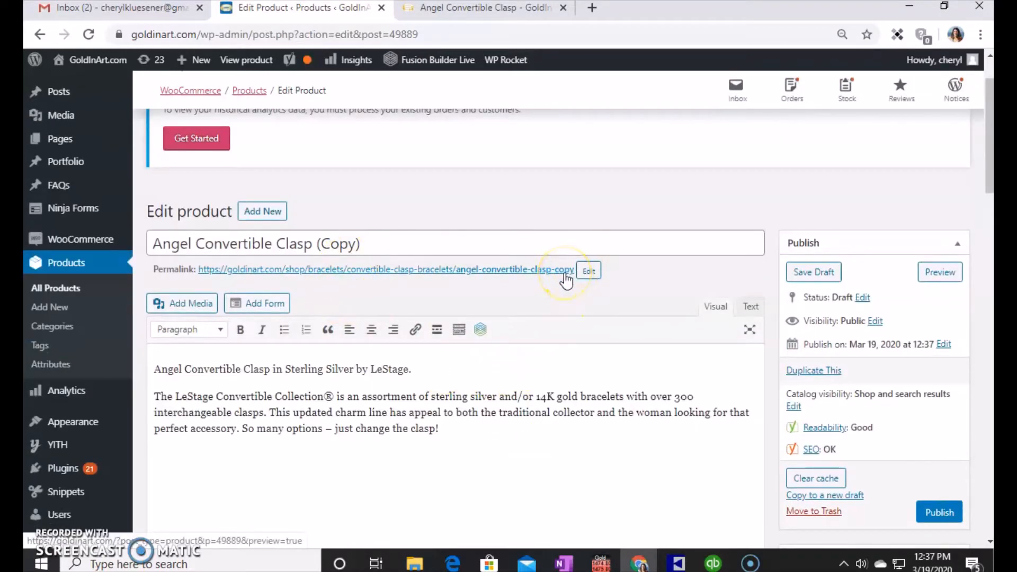
scroll(591, 440, "down", 6)
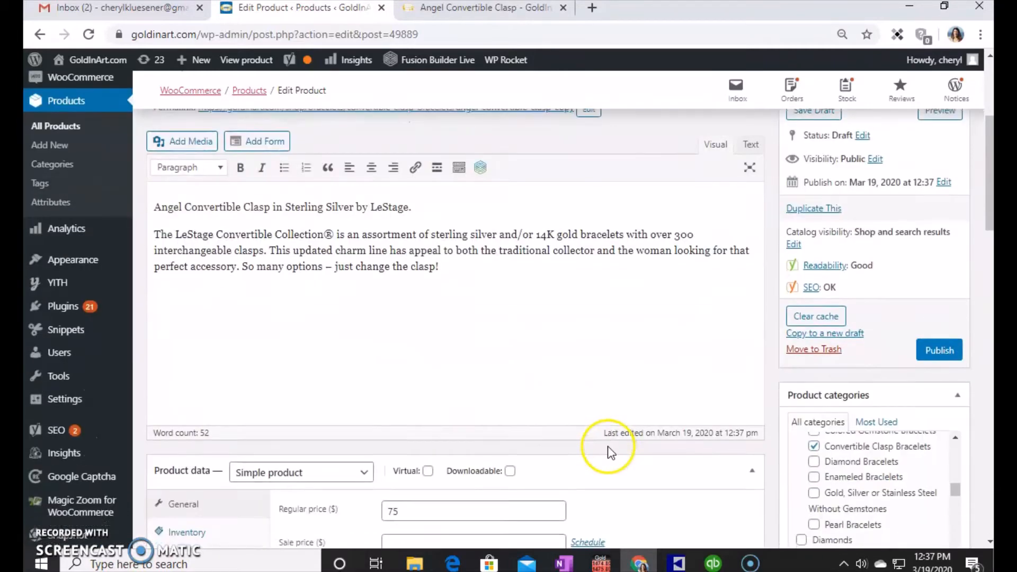
left_click(185, 389)
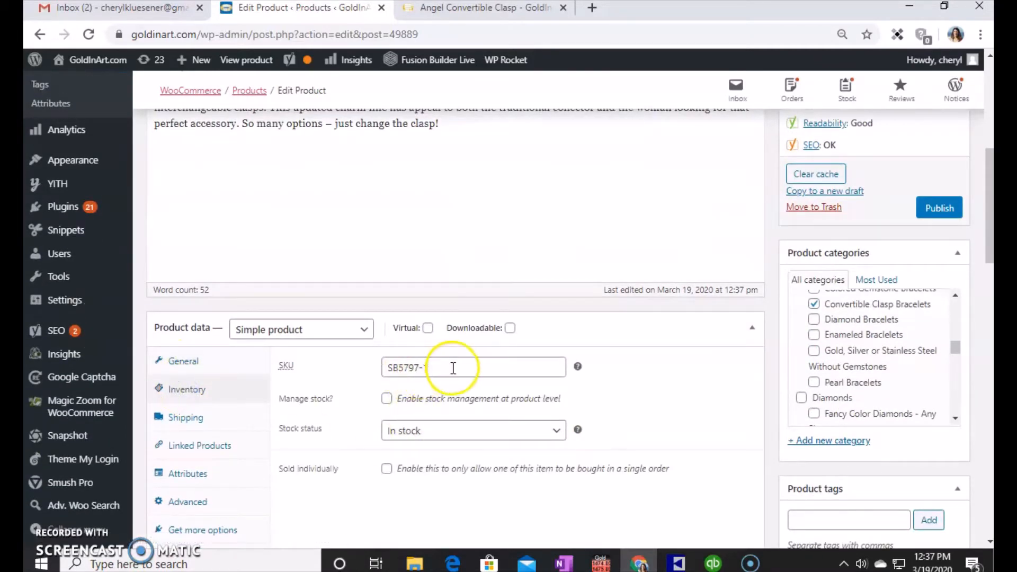
scroll(522, 391, "up", 2)
scroll(523, 391, "up", 3)
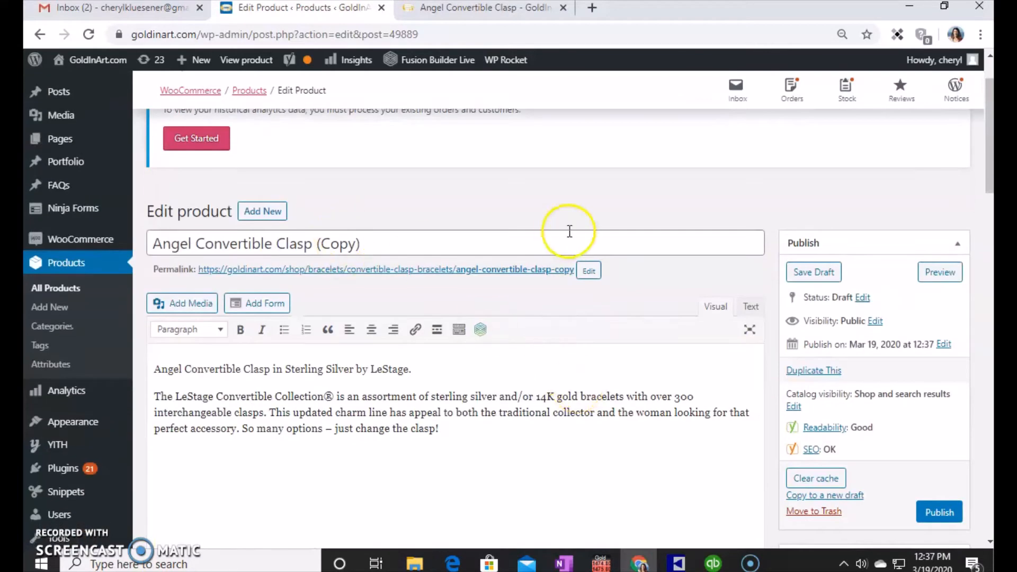
Consult the snake clasp's record in The Edge and retitle the duplicated product "Snake Convertible Clasp", without the copy suffix
left_click(678, 564)
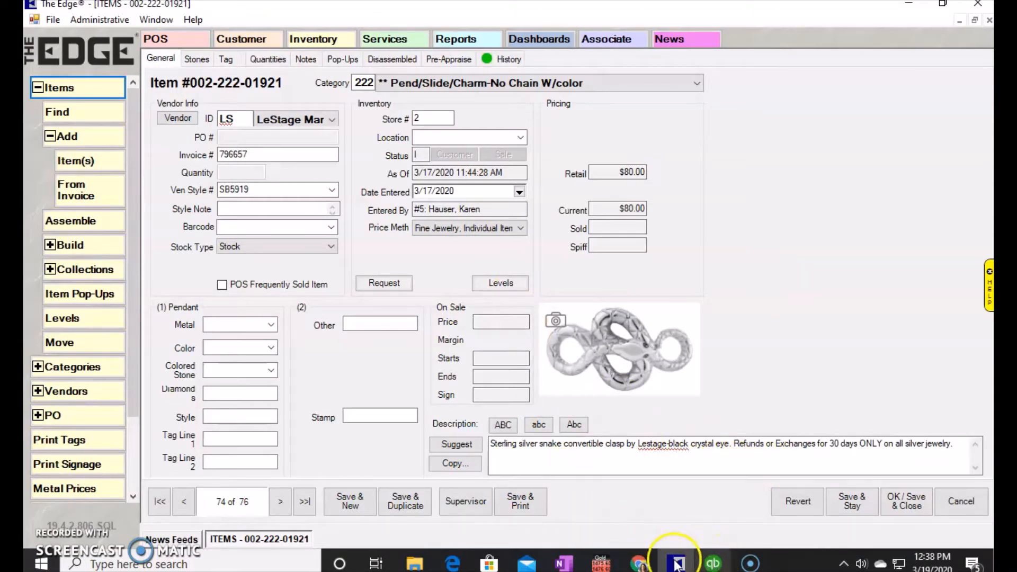
left_click(638, 564)
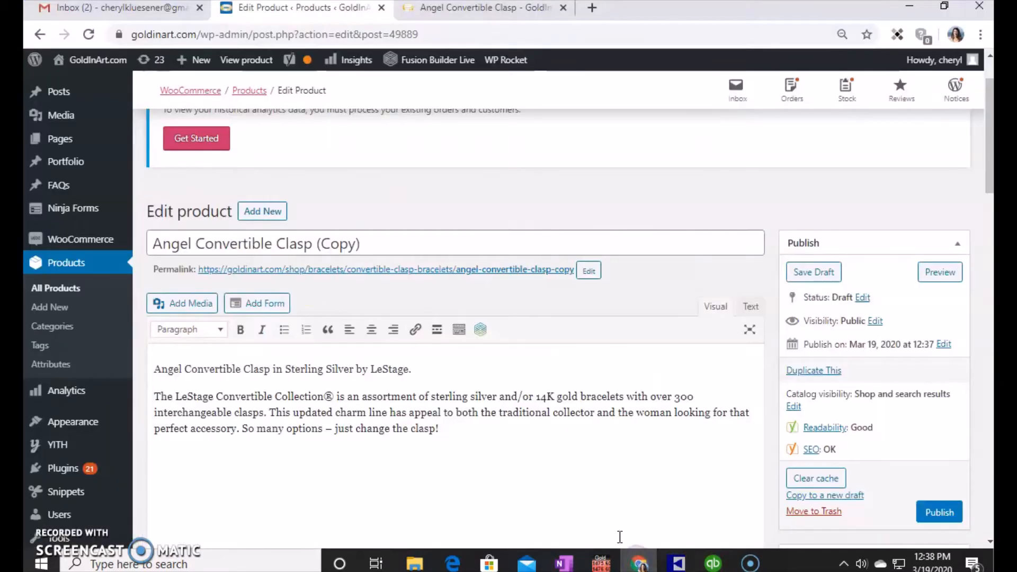
left_click(183, 244)
double_click(188, 242)
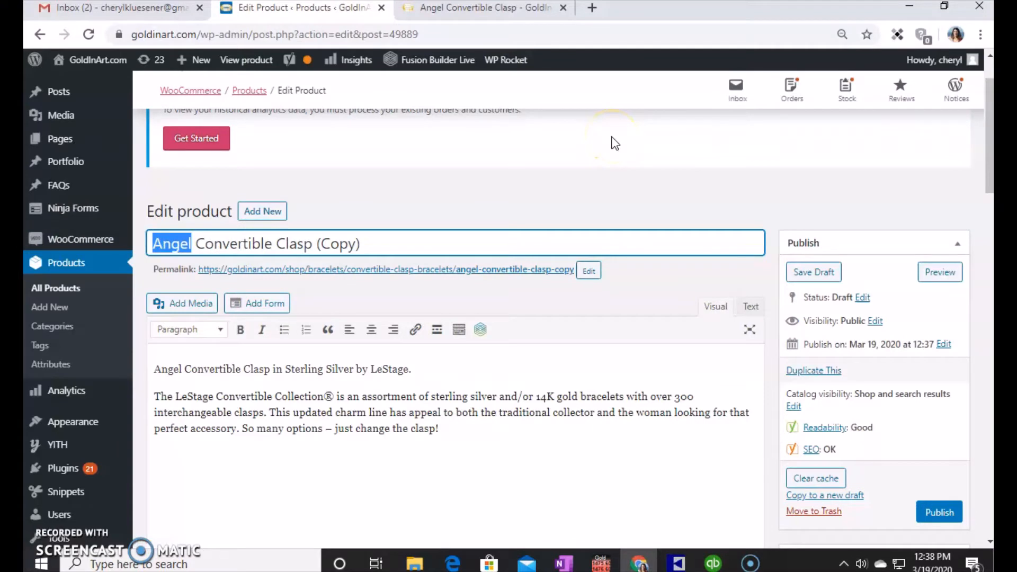
type("Snake")
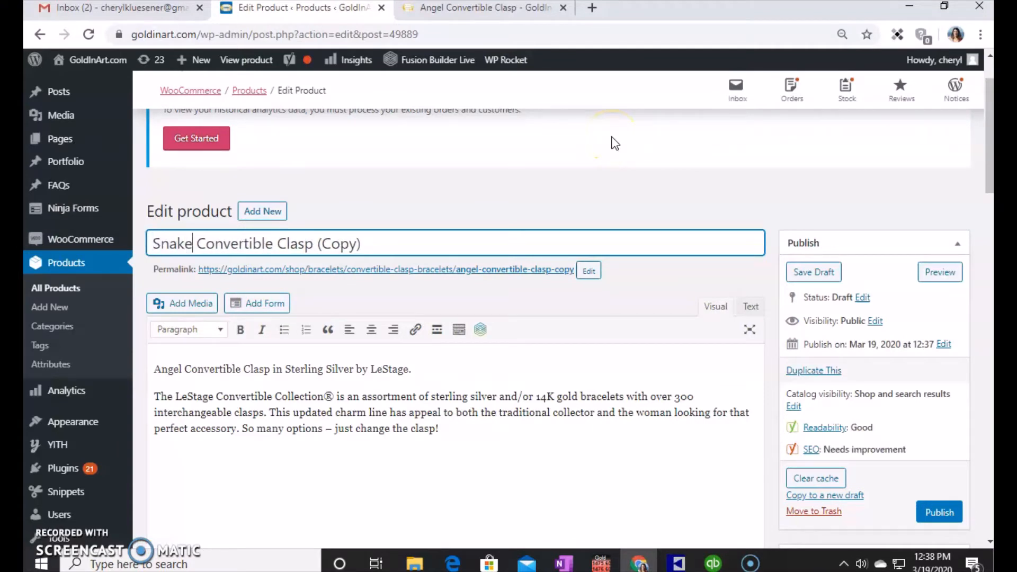
left_click(323, 242)
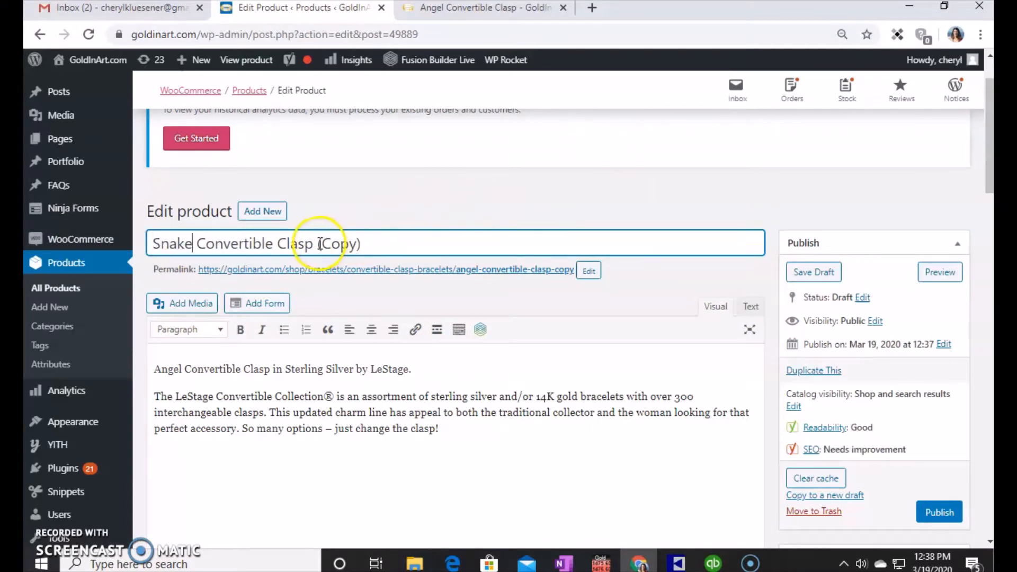
left_click_drag(320, 243, 412, 241)
key("BackSpace")
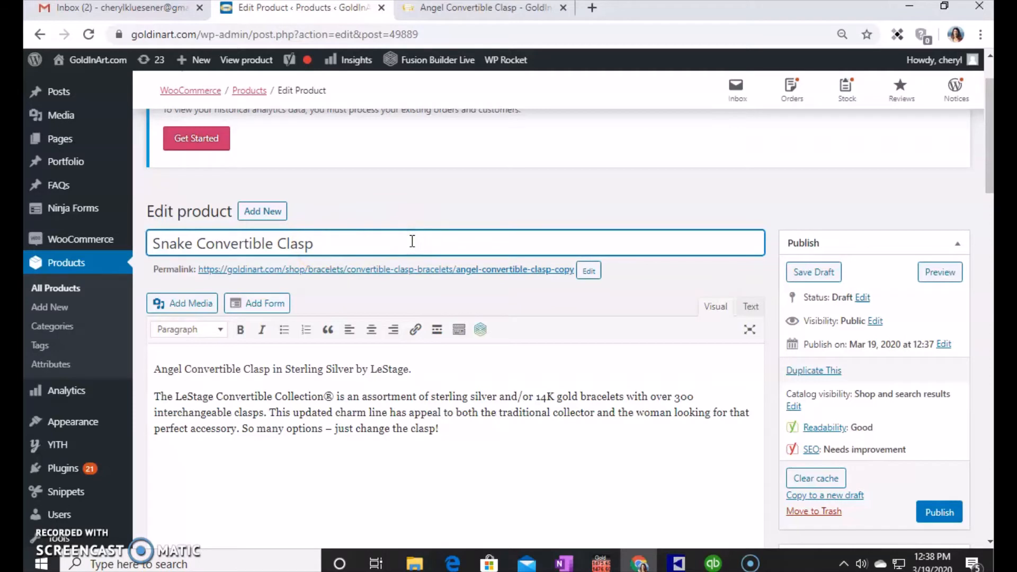
Set the product's permalink slug to snake-convertible-clasp
left_click(587, 275)
left_click(588, 272)
left_click(556, 272)
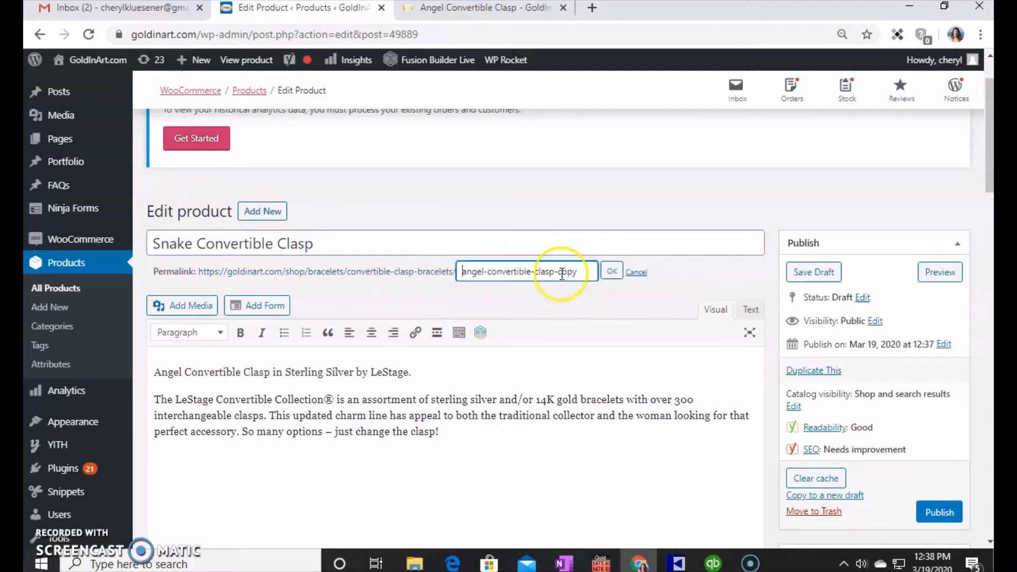
left_click_drag(556, 273, 642, 269)
key("BackSpace")
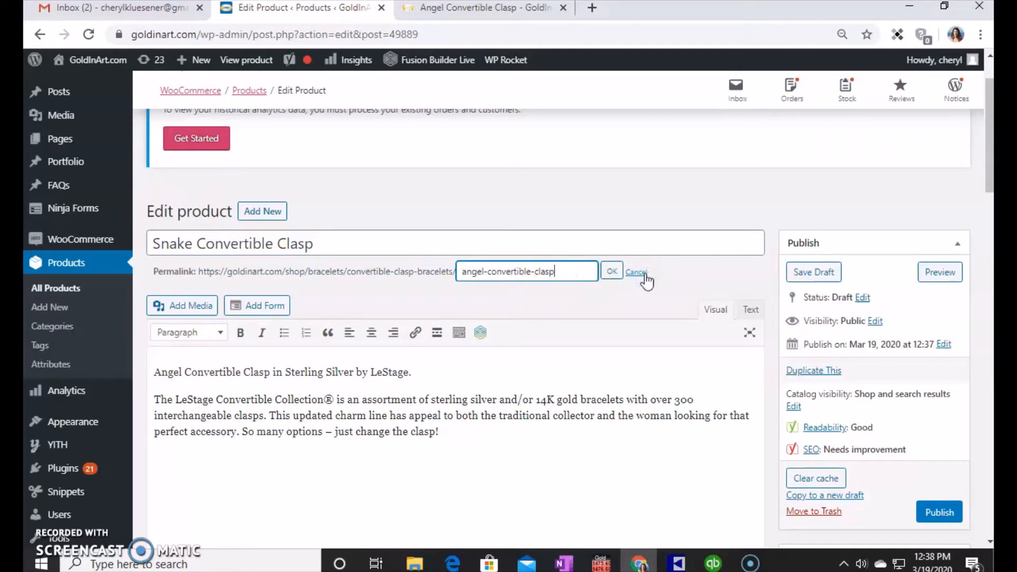
left_click(483, 271)
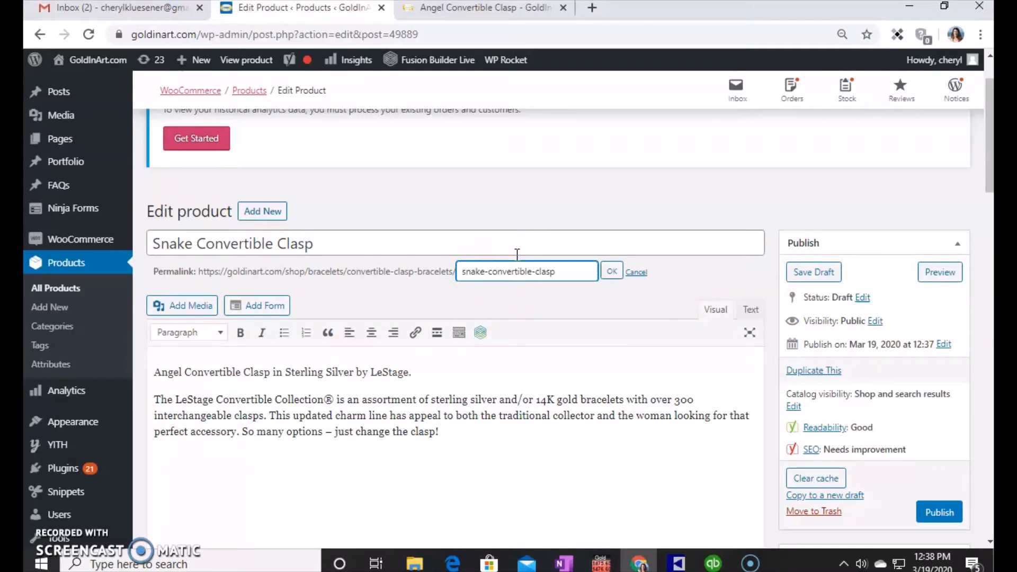
left_click(612, 270)
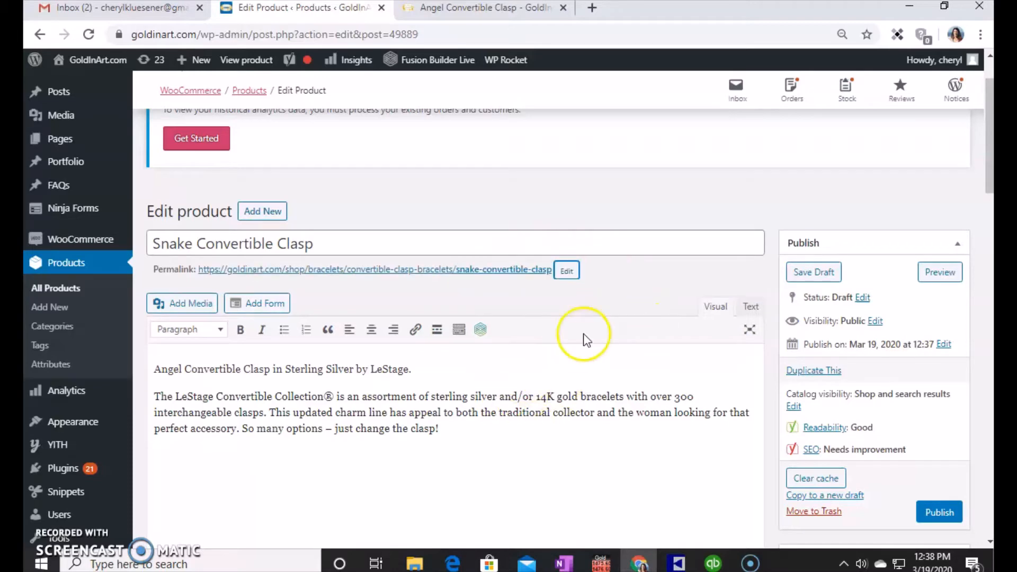
Replace the word "Angel" with "Snake" in the first line of the product description
scroll(583, 339, "down", 1)
left_click(180, 292)
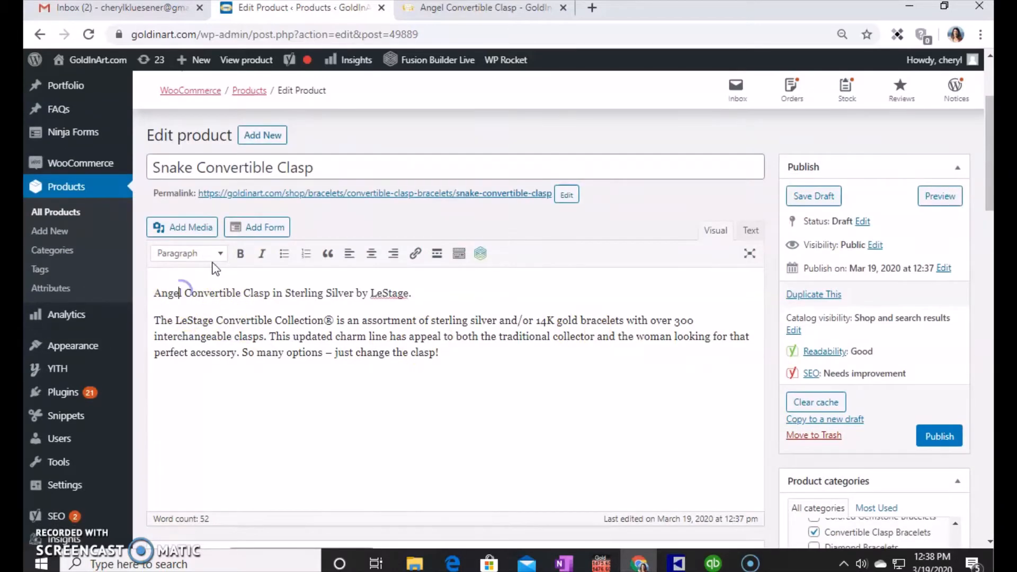
key("BackSpace")
key("BackSpace")
key("BackSpace")
key("BackSpace")
key("BackSpace")
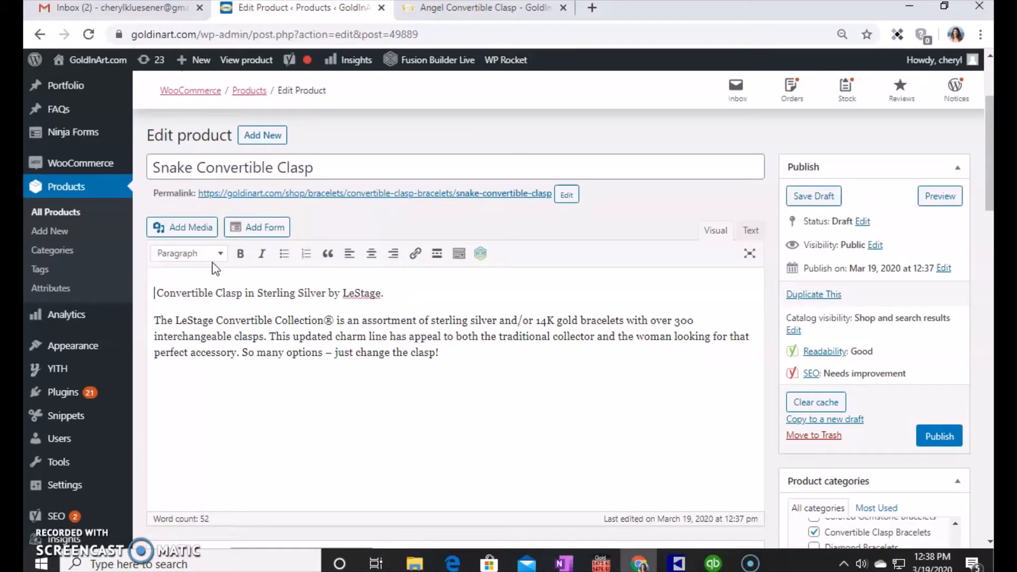
type("Snake")
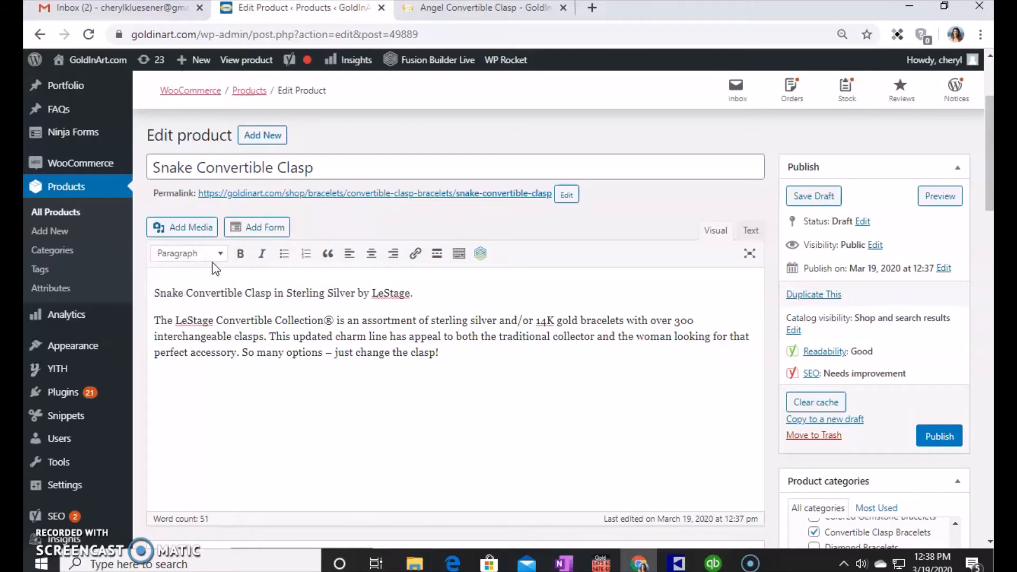
Open the Yoast SEO snippet for editing and replace "Angel" with "Snake" in the meta description
scroll(283, 347, "down", 10)
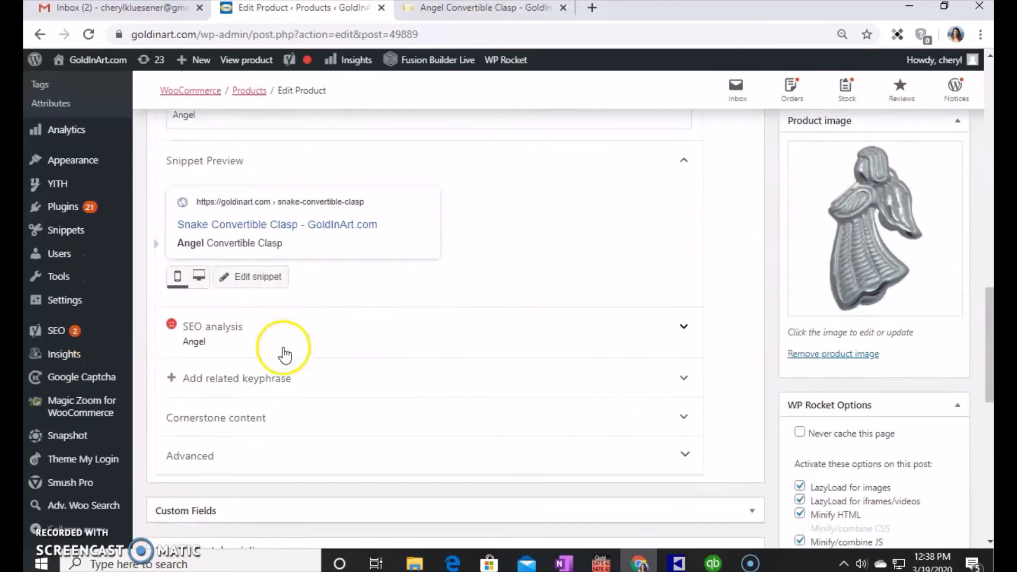
left_click(247, 278)
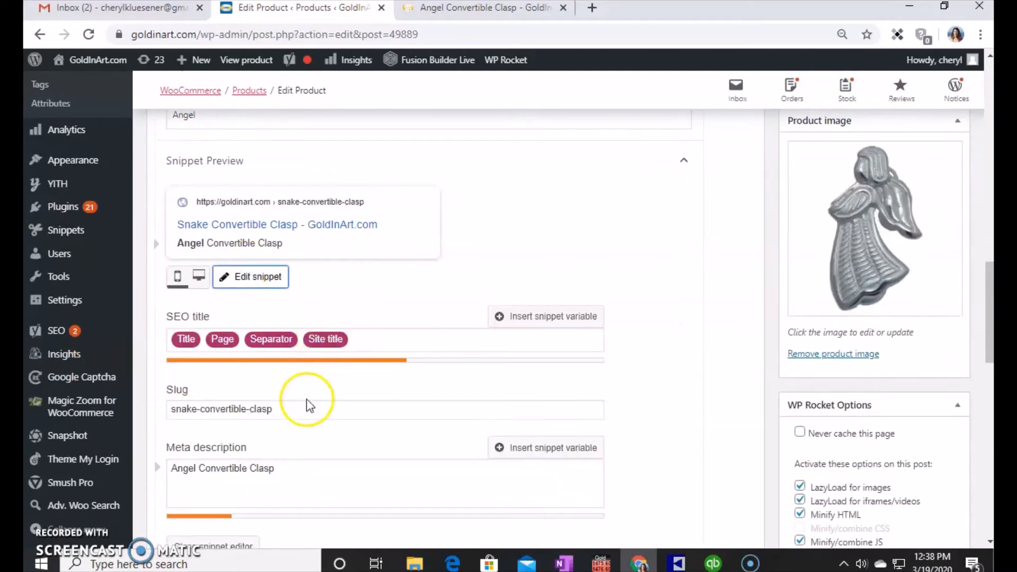
double_click(183, 468)
mouse_move(40, 463)
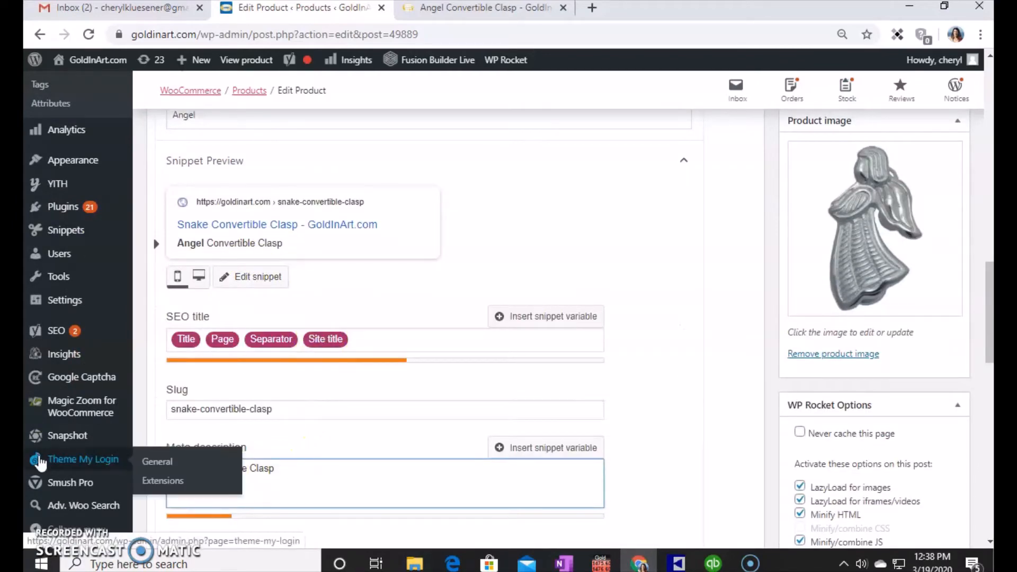
type("Snake")
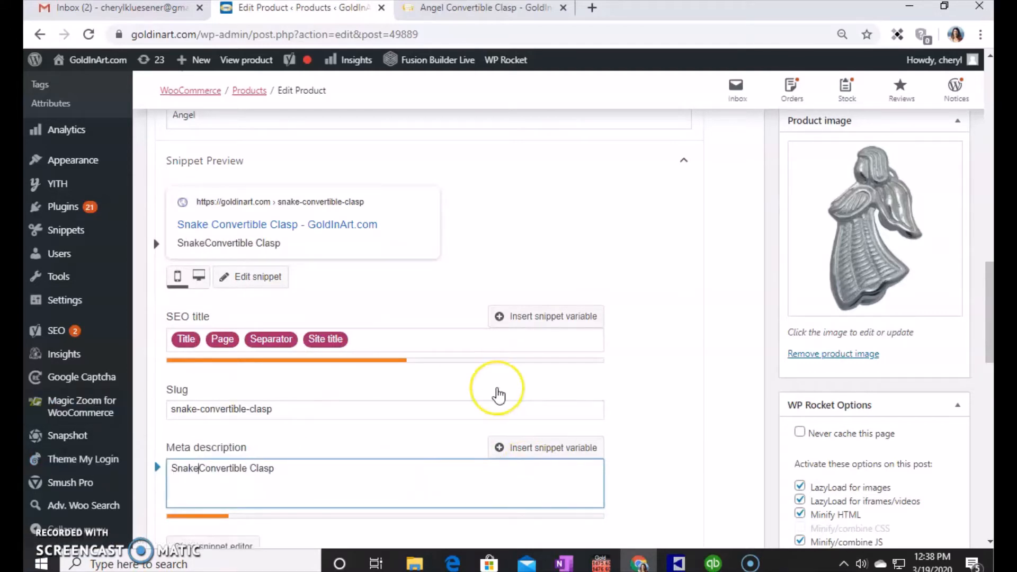
Replace the word "Angel" with "Snake" in the first line of the product short description
scroll(467, 386, "down", 4)
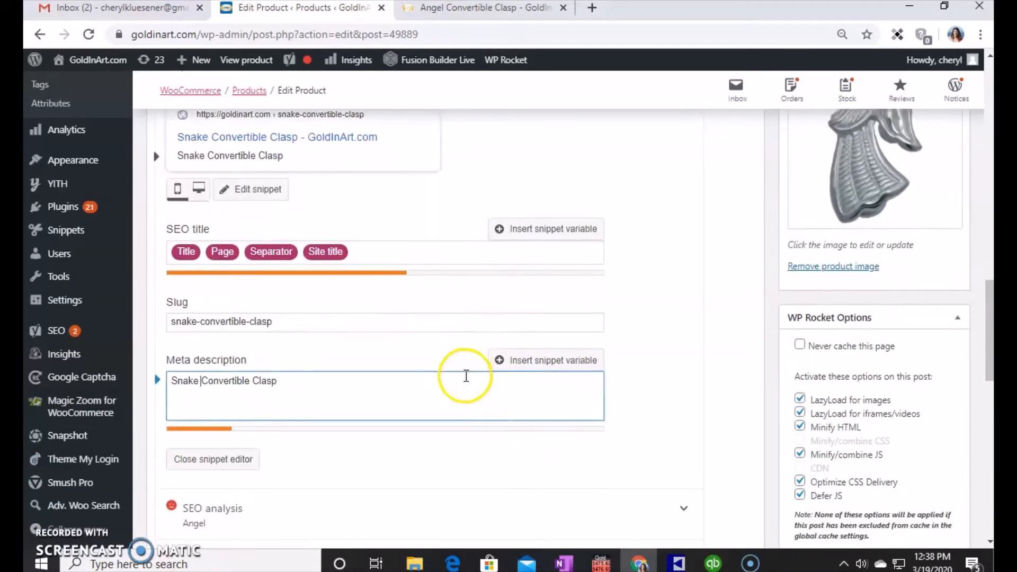
scroll(465, 380, "down", 6)
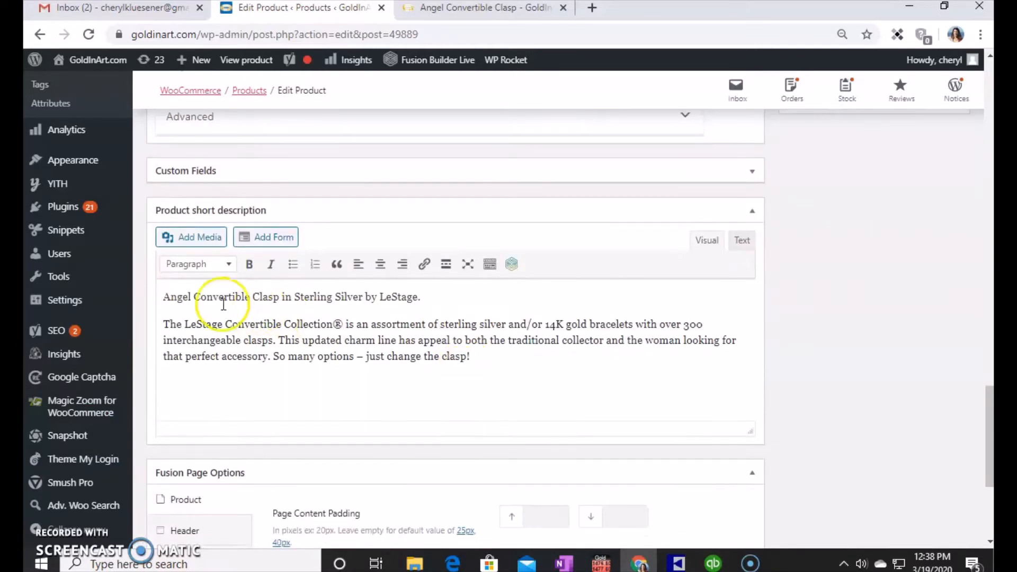
left_click(192, 298)
left_click_drag(193, 297, 127, 257)
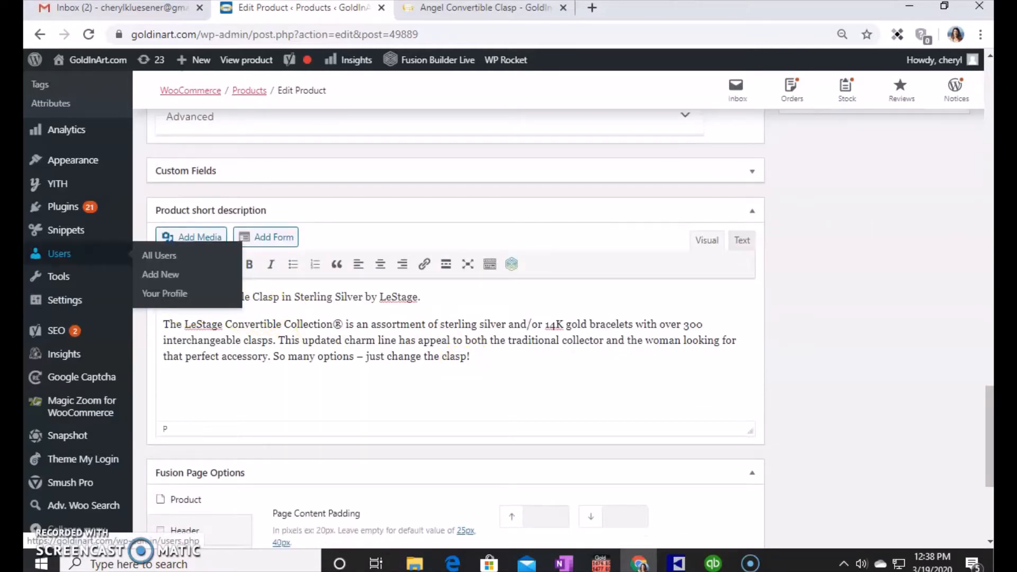
left_click(454, 302)
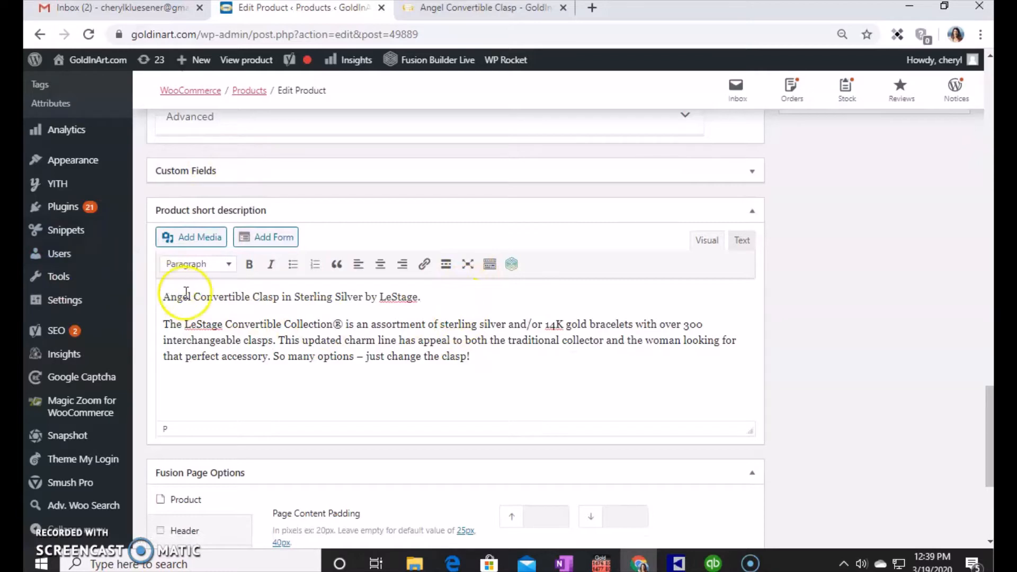
left_click_drag(194, 293, 136, 281)
mouse_move(121, 286)
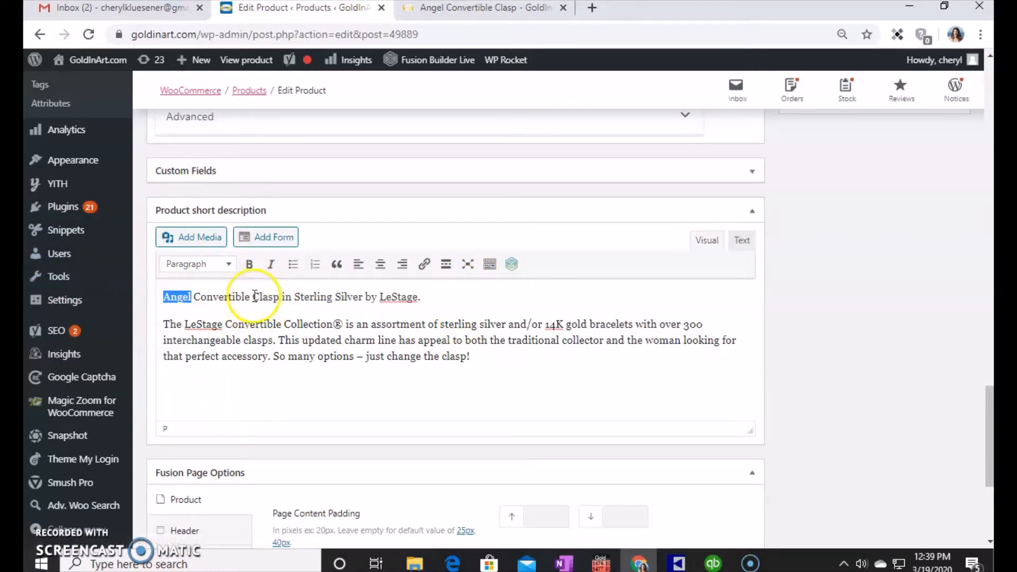
type("S")
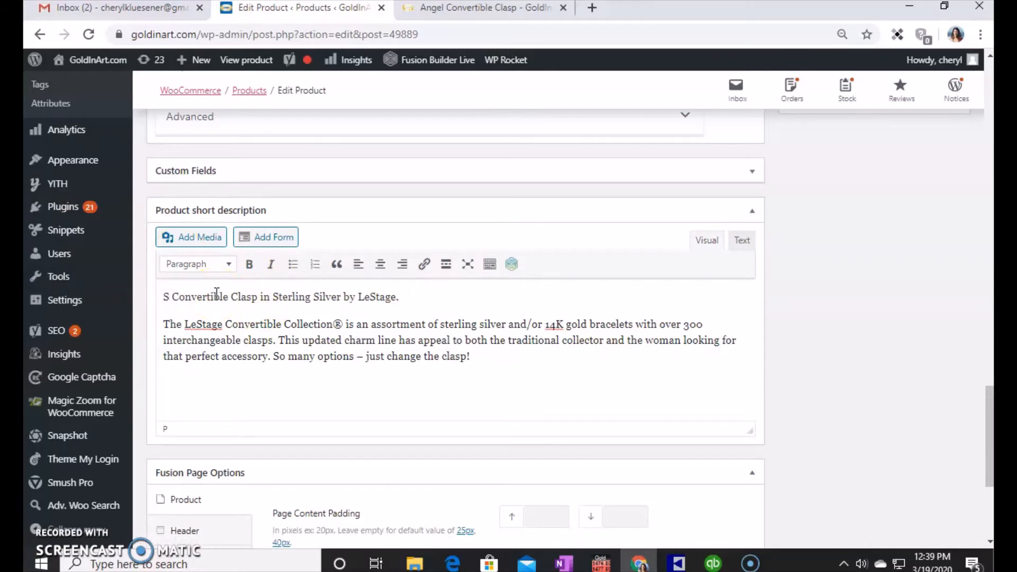
type("nake")
left_click(228, 291)
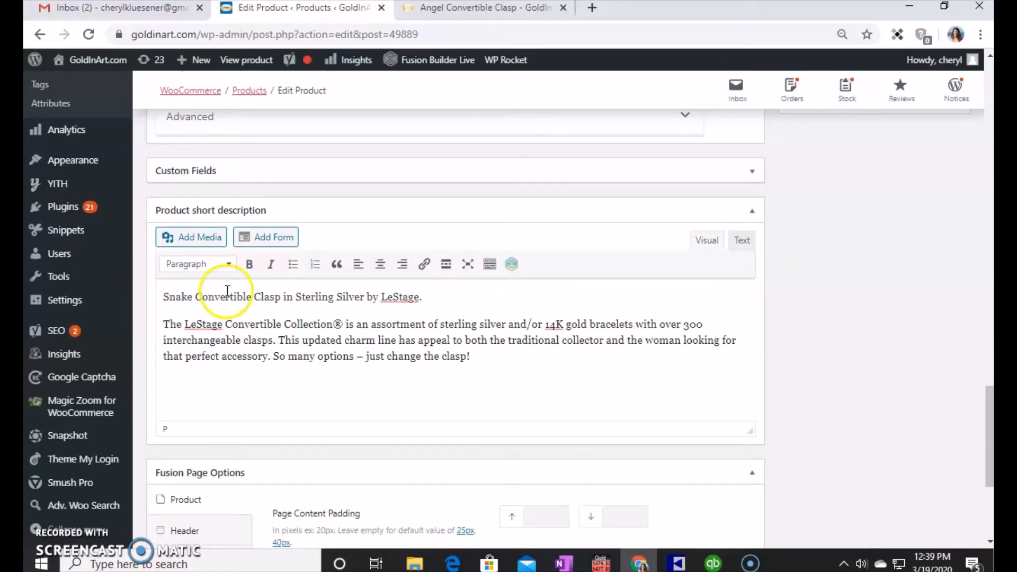
left_click(493, 295)
Reword the main description's first line as "Snake with black crystal eyes - Convertible Clasp in Sterling Silver by LeStage."
scroll(498, 294, "up", 3)
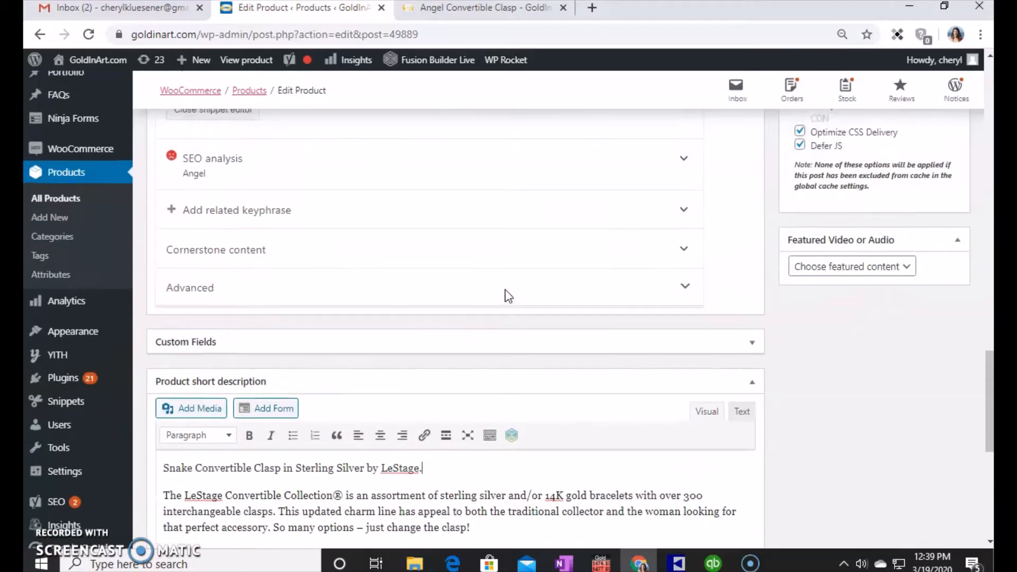
scroll(508, 295, "up", 10)
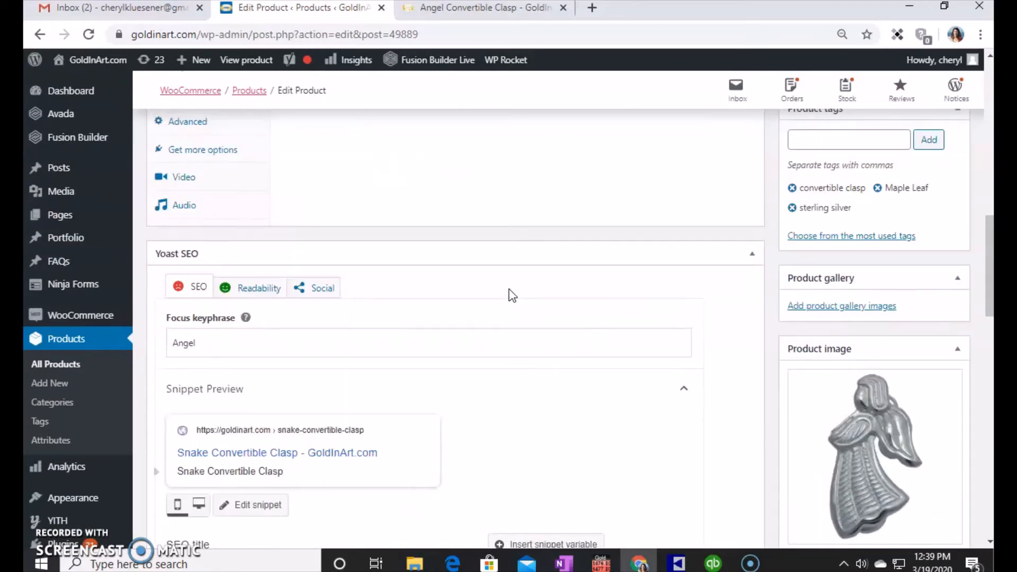
scroll(511, 295, "up", 10)
left_click(466, 225)
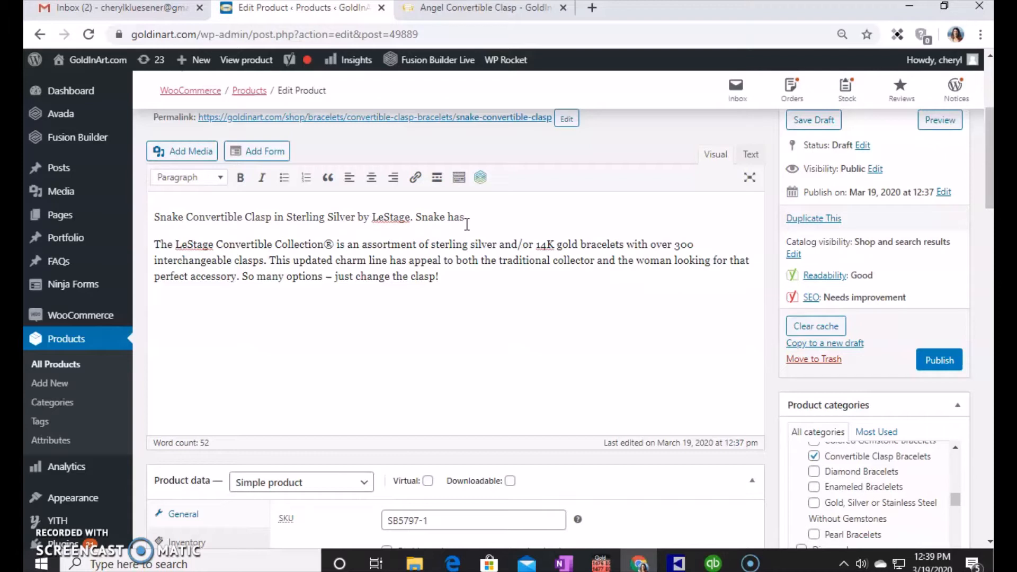
left_click_drag(416, 216, 608, 233)
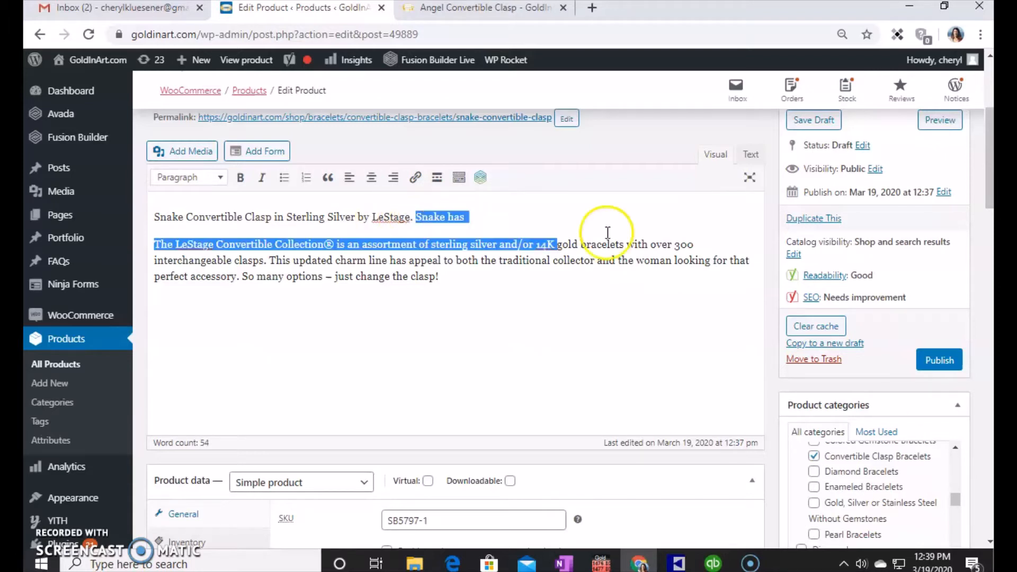
left_click(571, 220)
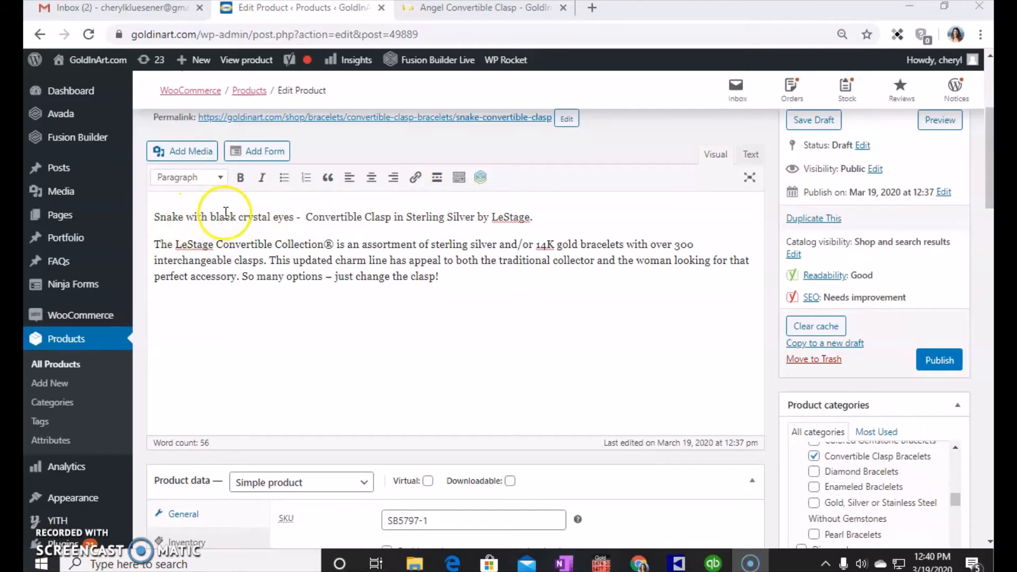
Copy the main description's first line and paste it over the whole Yoast meta description
triple_click(541, 212)
key("ctrl+c")
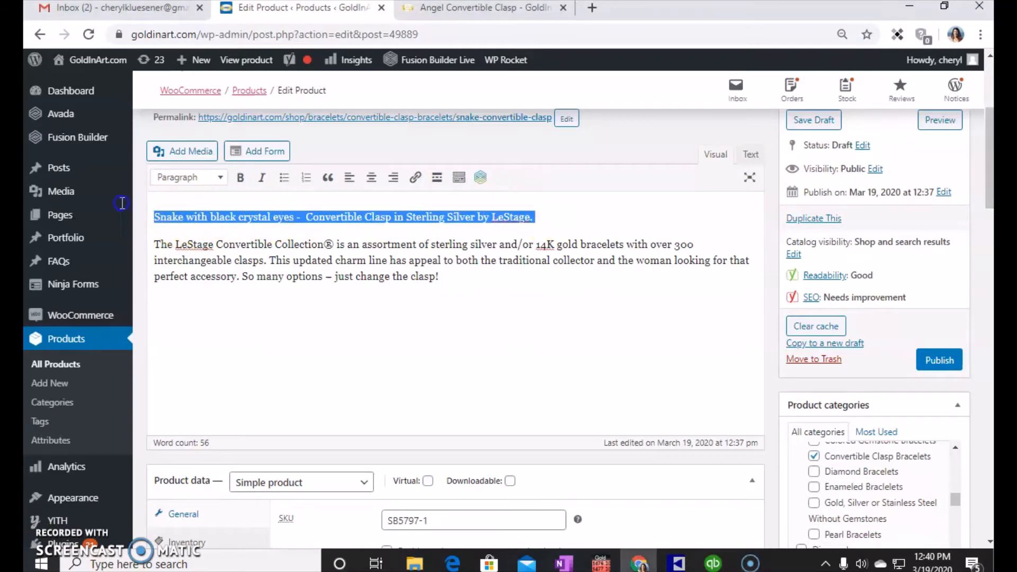
mouse_move(97, 204)
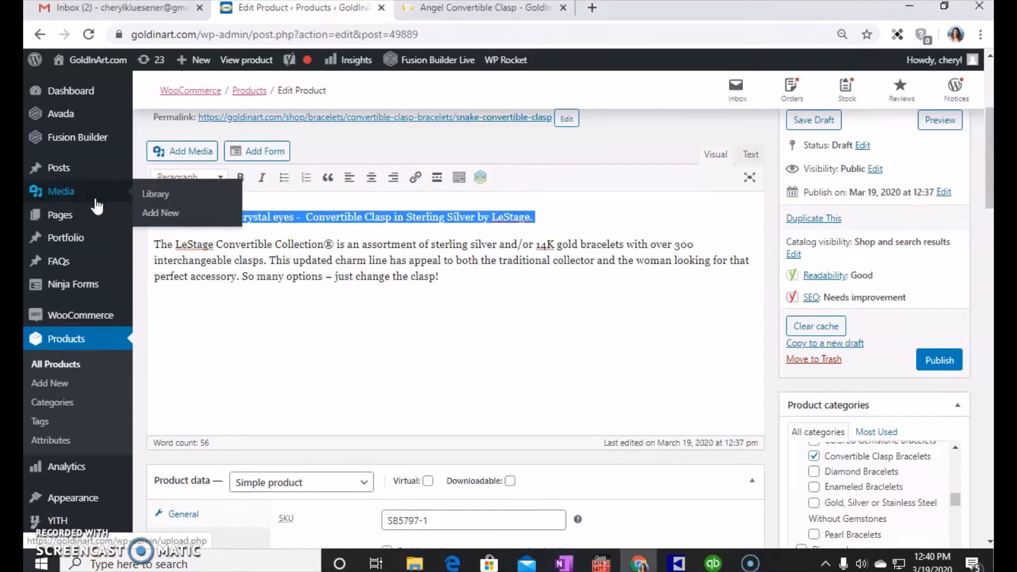
scroll(477, 313, "down", 12)
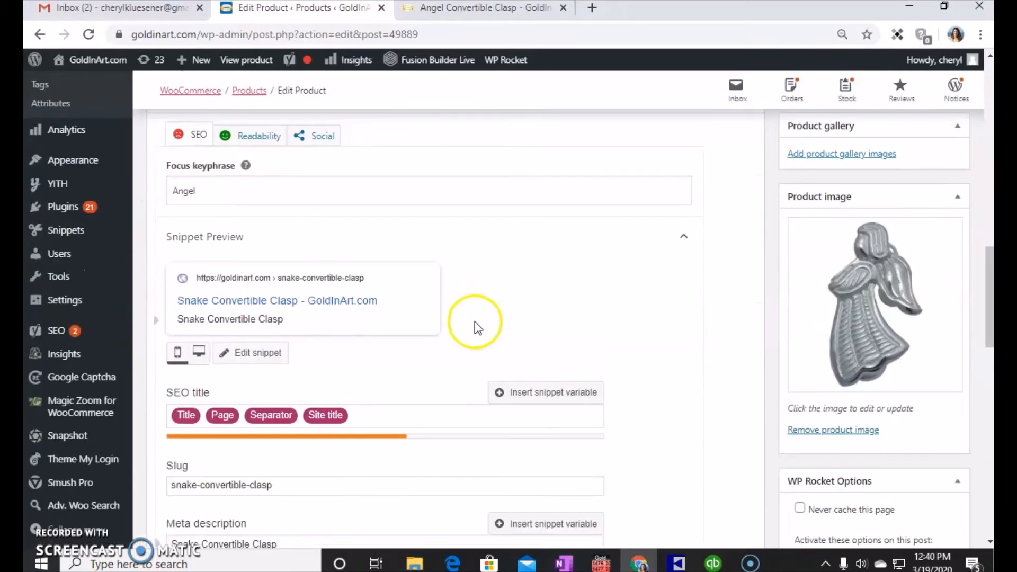
scroll(475, 322, "down", 5)
triple_click(324, 243)
mouse_move(63, 207)
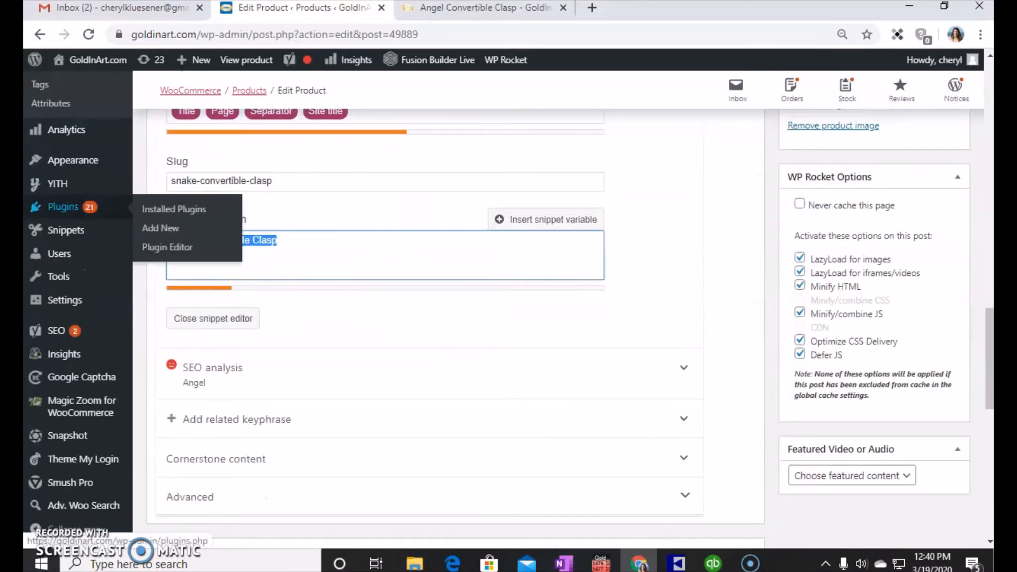
key("ctrl+v")
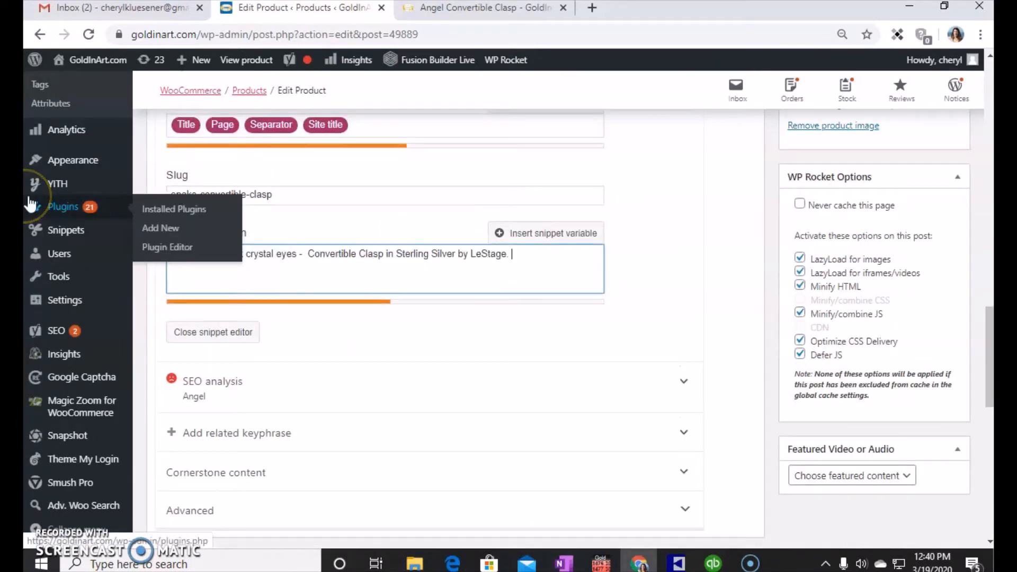
Replace the first line of the product short description with the copied black crystal eyes sentence
scroll(496, 331, "down", 7)
left_click_drag(471, 338, 51, 298)
left_click(496, 326)
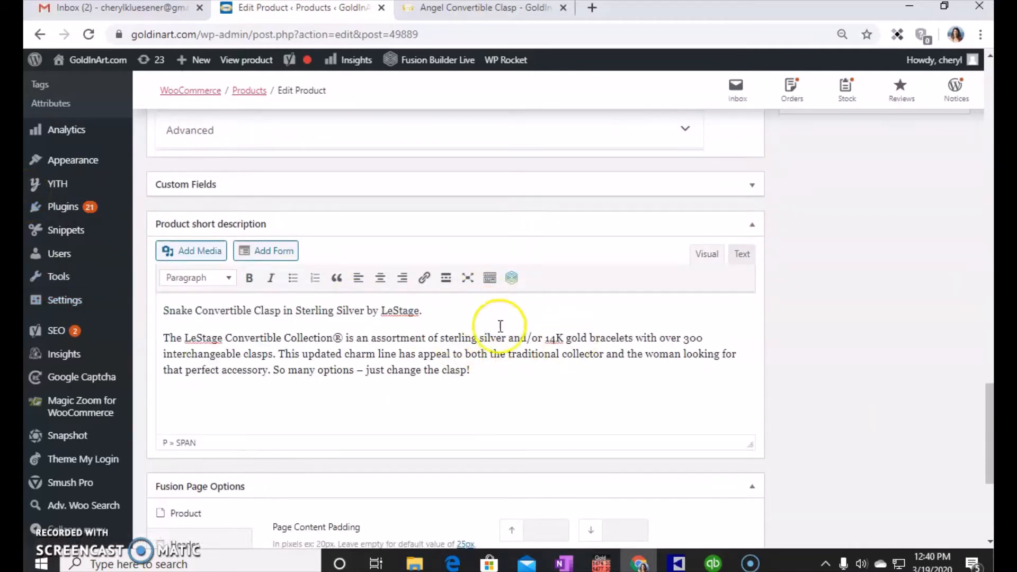
left_click_drag(421, 310, 49, 296)
mouse_move(62, 304)
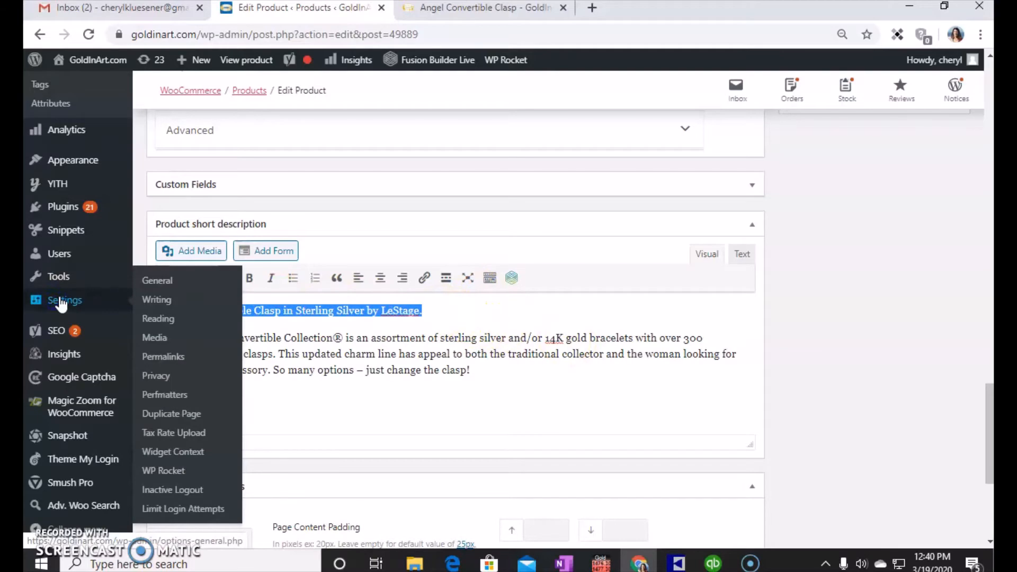
key("ctrl+v")
Set the Yoast SEO focus keyphrase to "Snake"
scroll(633, 276, "up", 5)
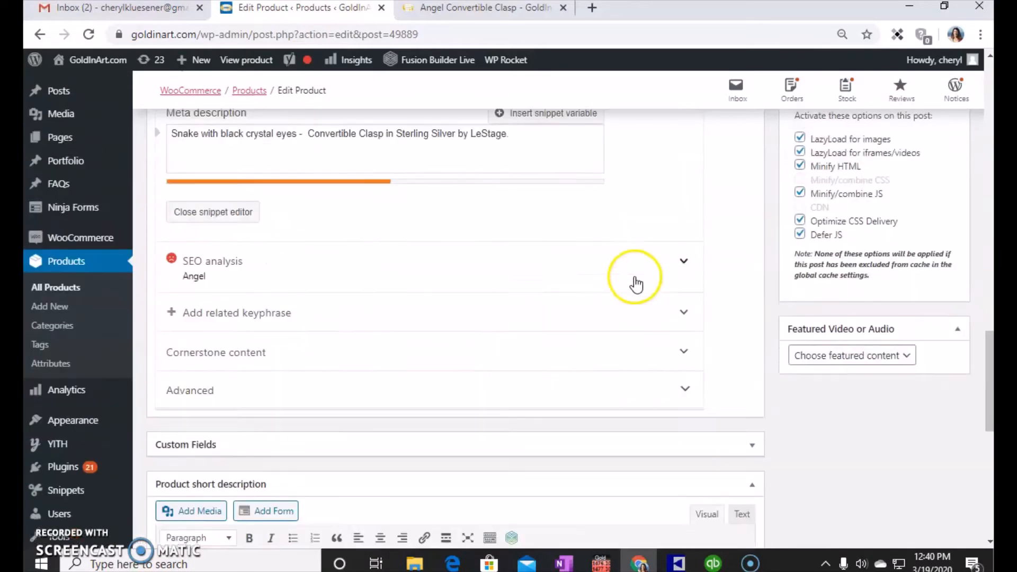
scroll(636, 284, "up", 5)
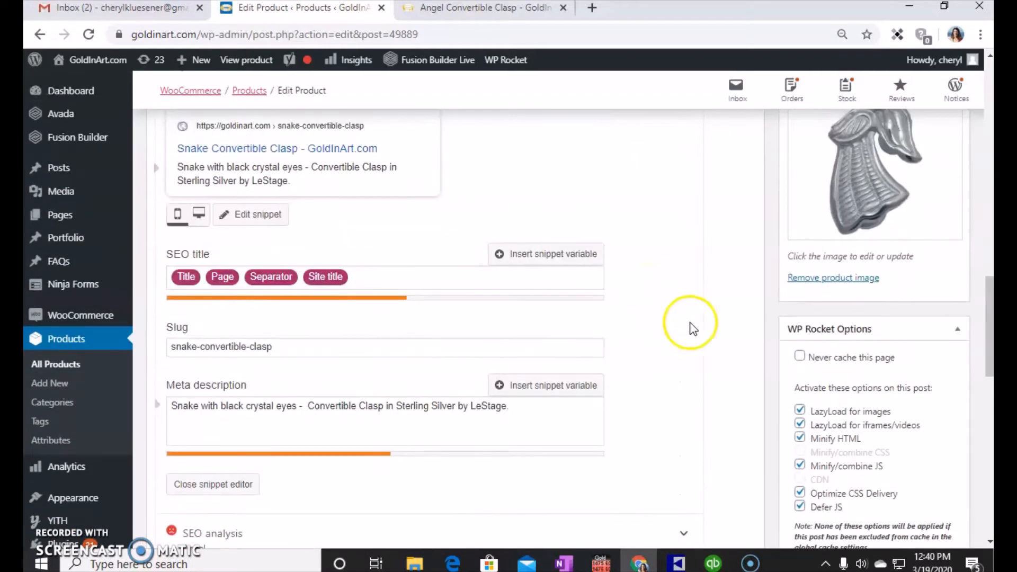
scroll(596, 236, "up", 4)
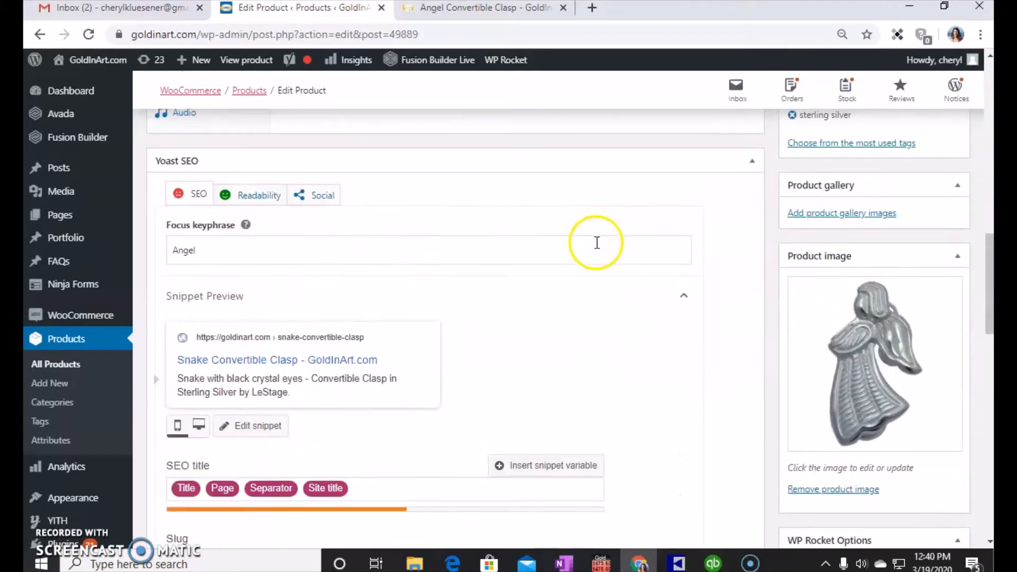
scroll(597, 243, "up", 1)
left_click(199, 261)
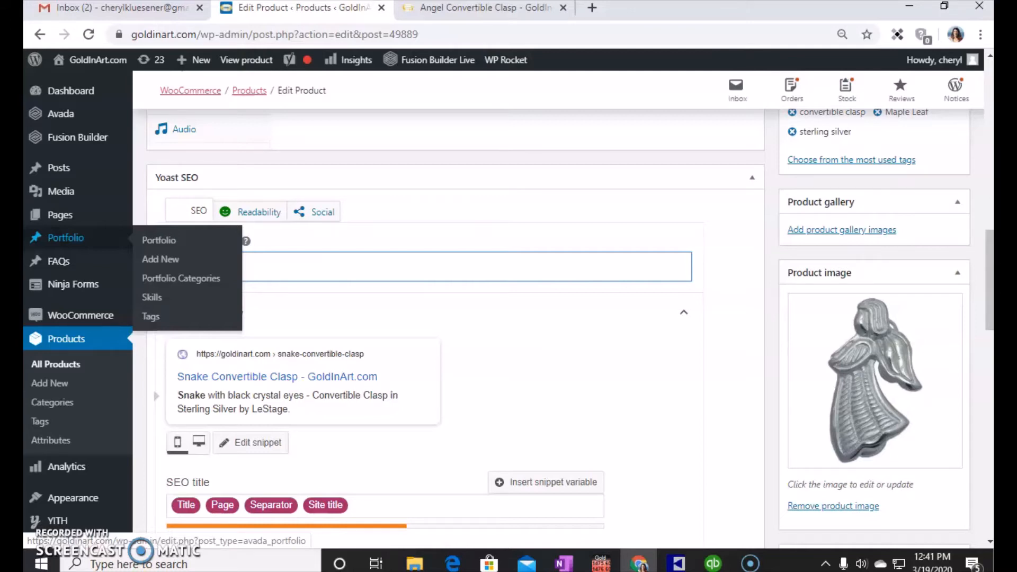
left_click(442, 228)
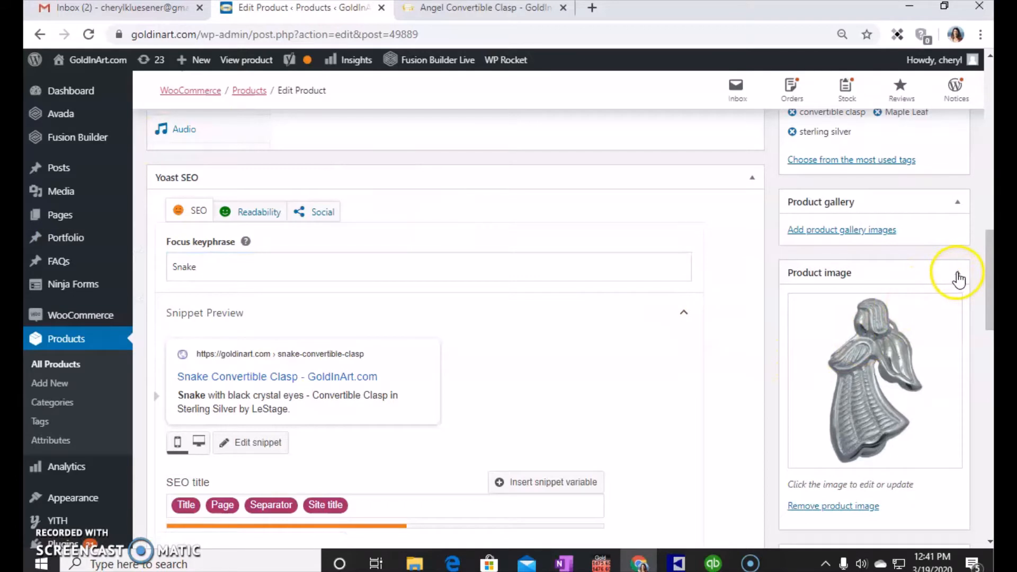
Remove the angel product image from the duplicated product
left_click(832, 509)
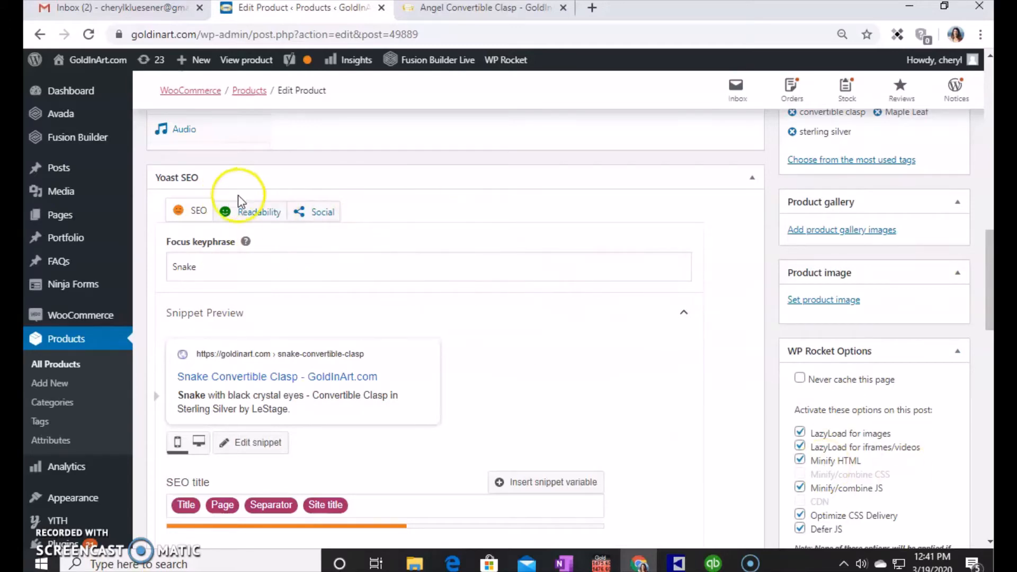
scroll(609, 339, "down", 1)
scroll(627, 332, "up", 1)
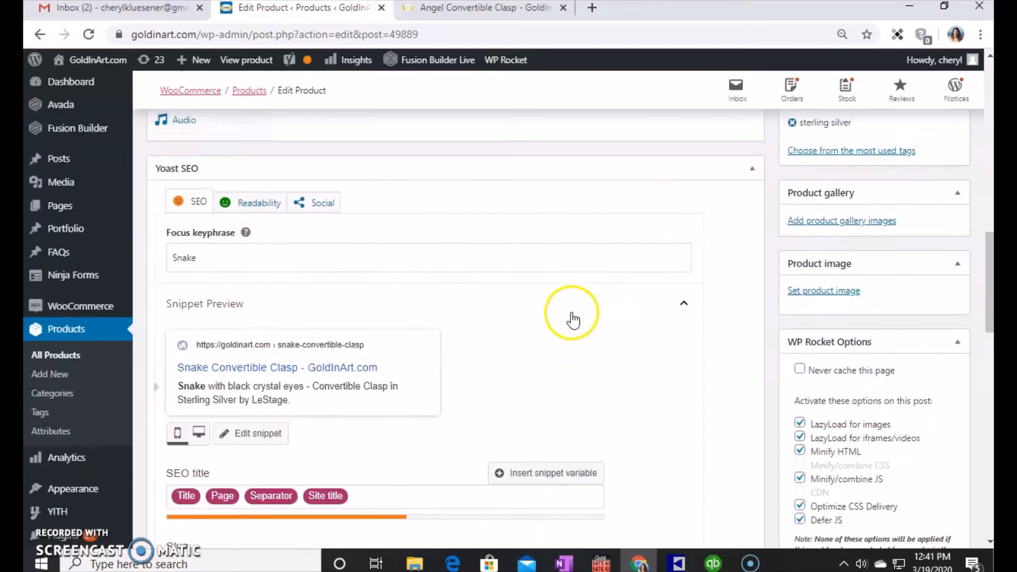
Start setting a new product image, browse the media library and bring up the file upload area
left_click(826, 301)
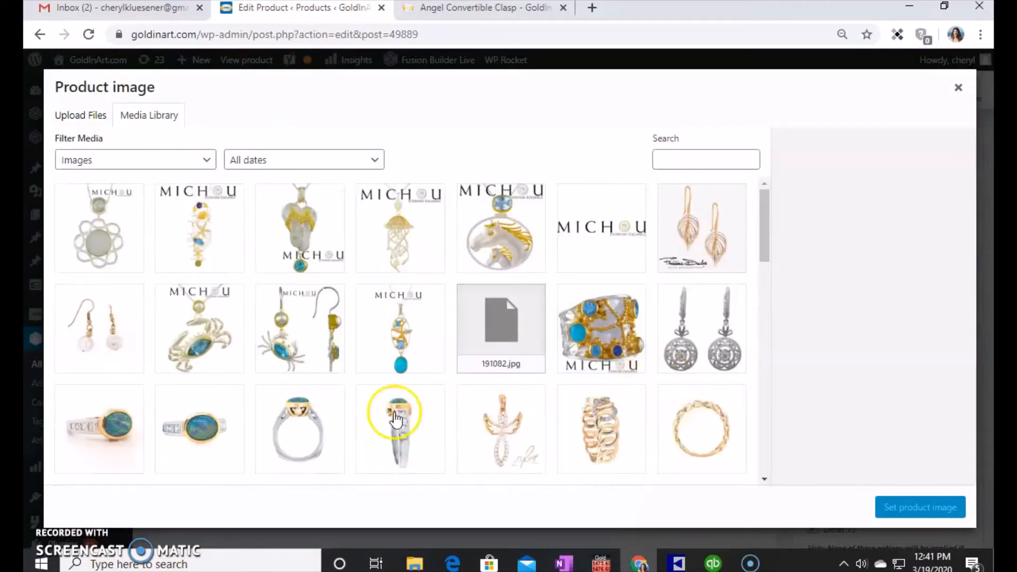
left_click_drag(765, 220, 771, 253)
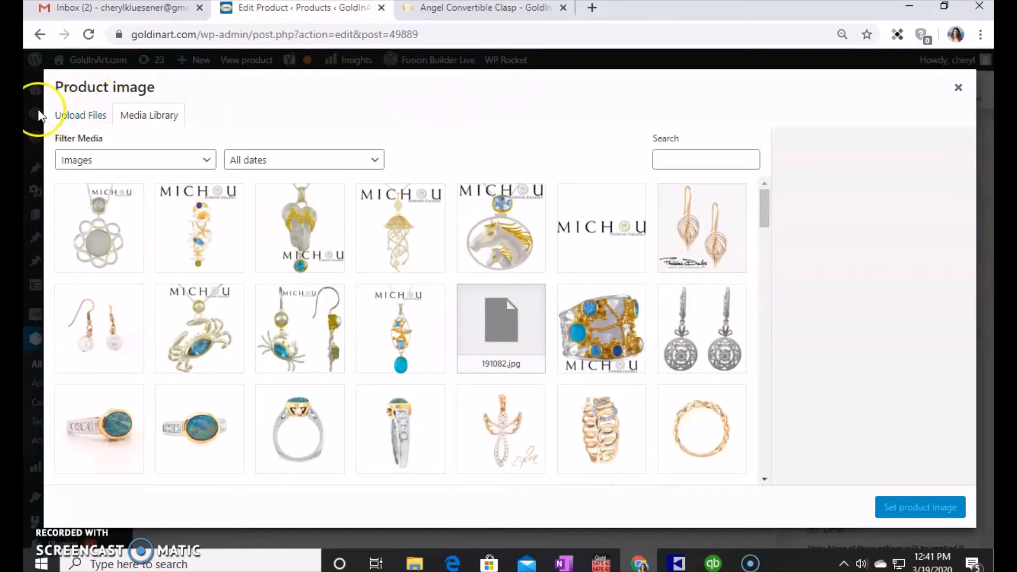
left_click(75, 116)
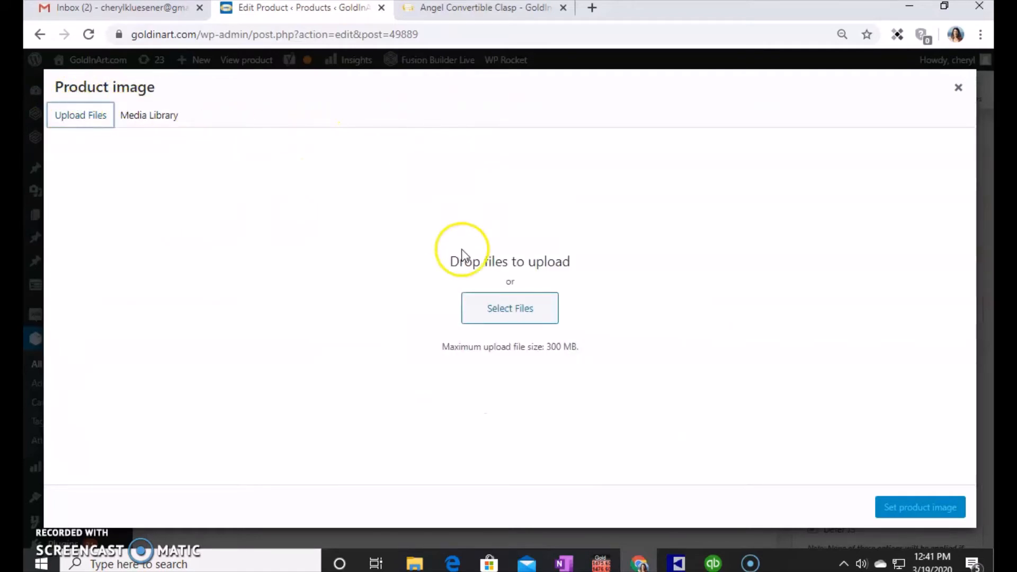
Switch to The Edge and copy the snake clasp image's file name to the clipboard
left_click(677, 561)
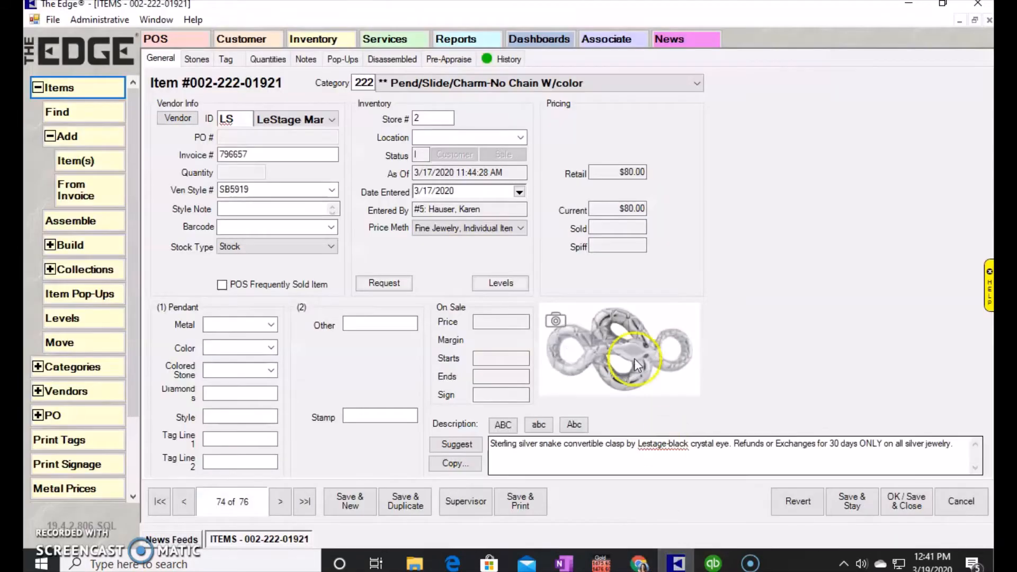
left_click(556, 320)
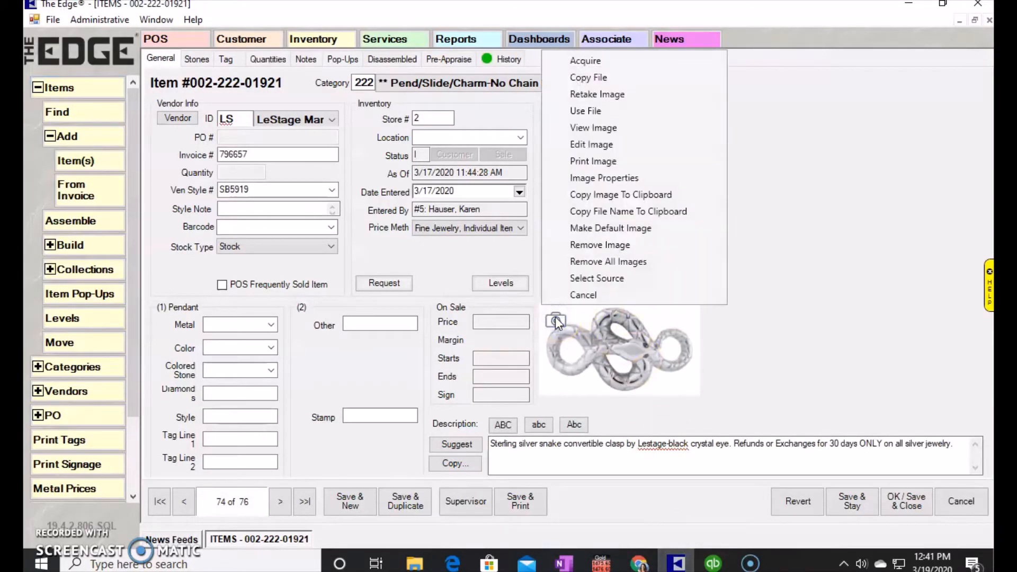
left_click(587, 216)
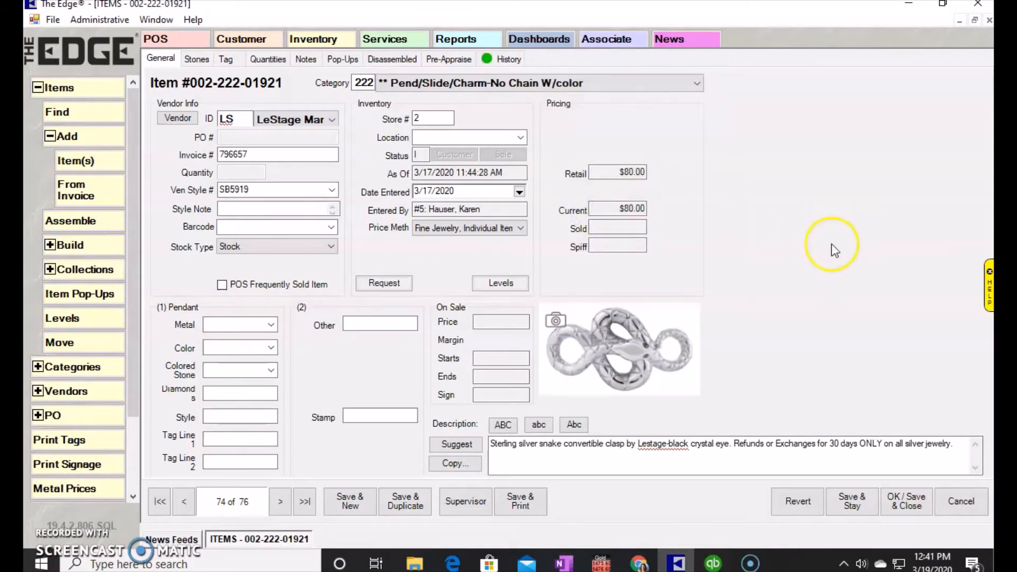
Return to the WordPress product in Chrome, upload sb5919.jpg using the copied path and set it as the product image
mouse_move(644, 564)
left_click(633, 530)
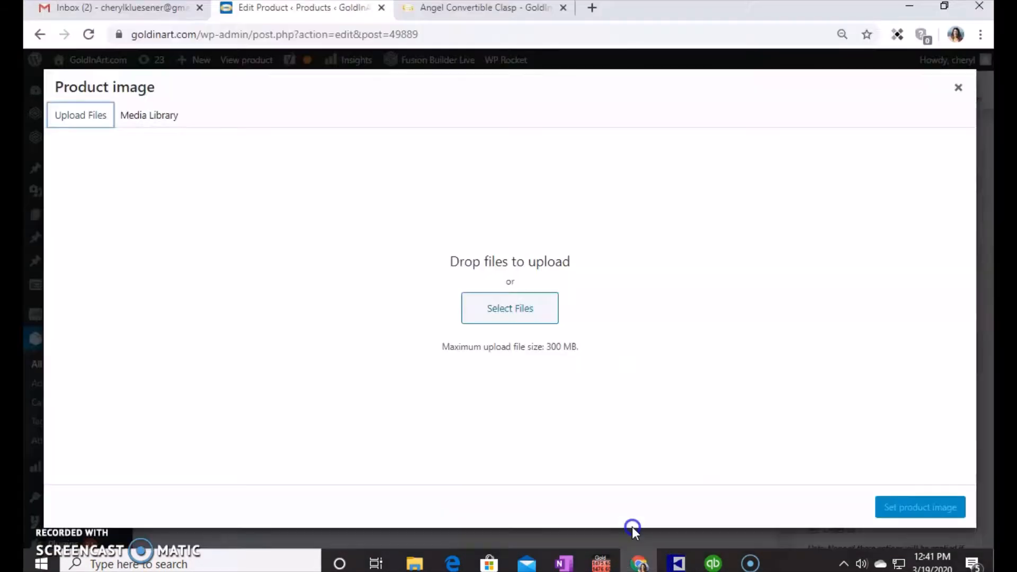
left_click(519, 311)
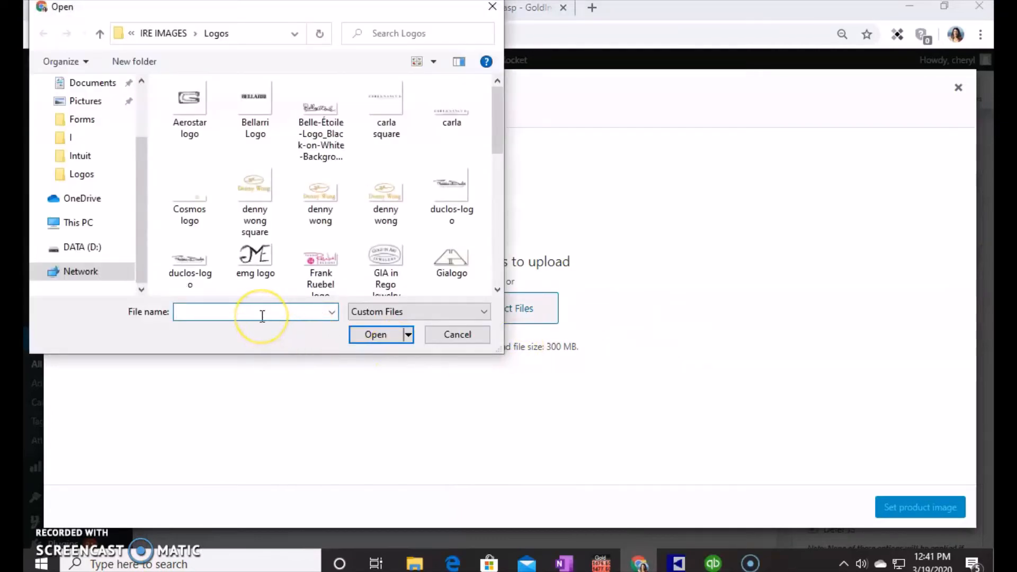
key("ctrl+v")
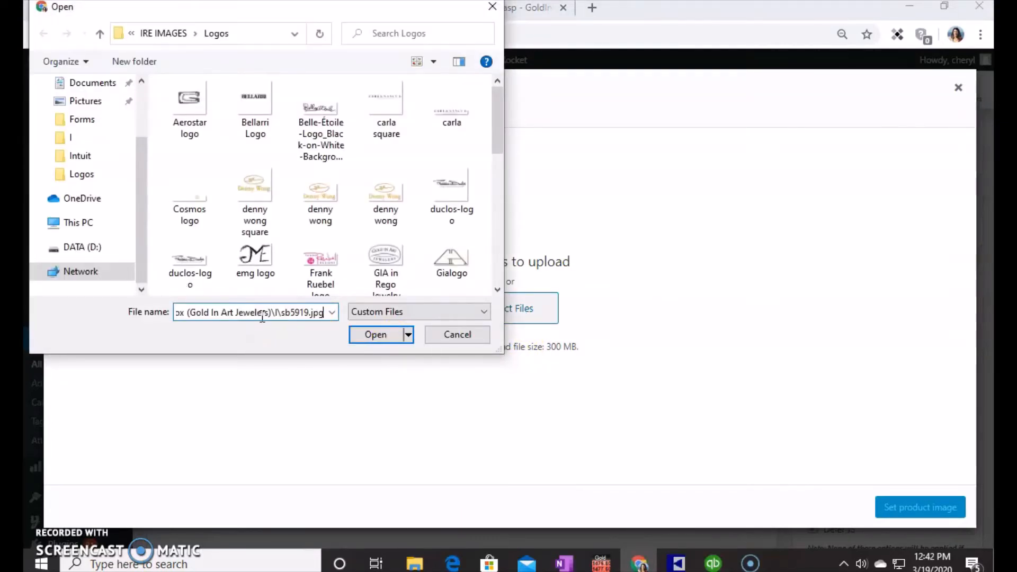
left_click(355, 336)
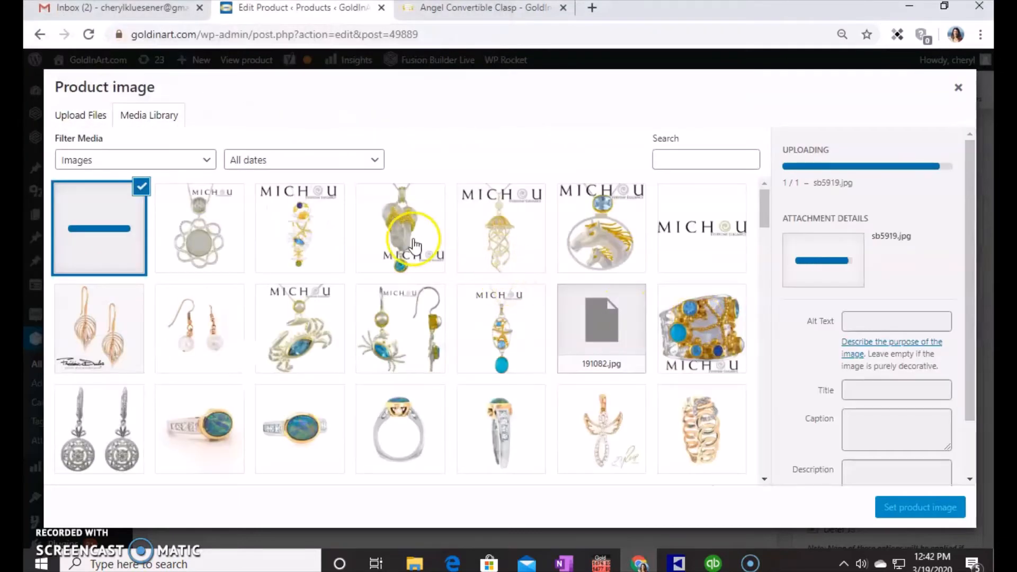
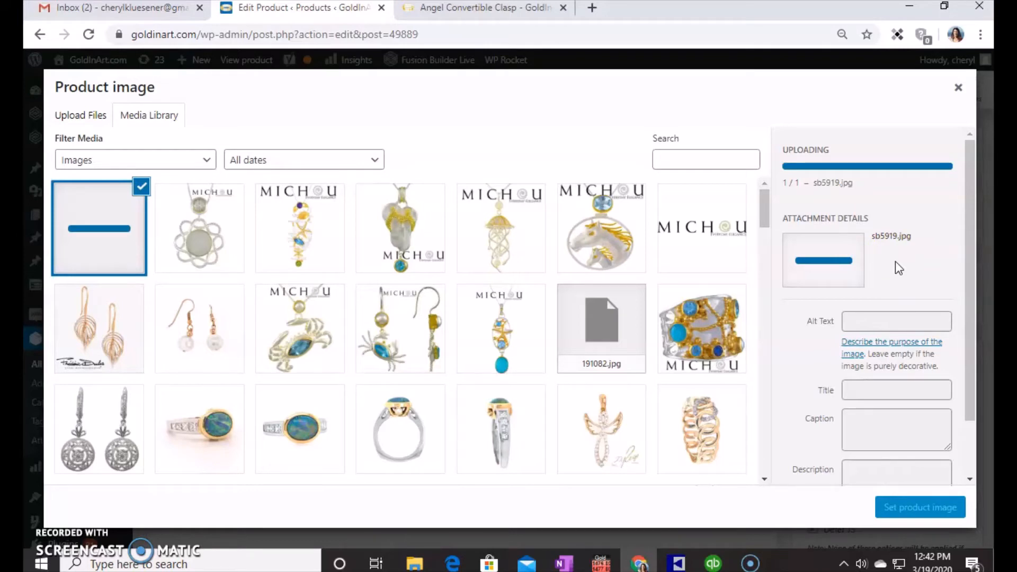
left_click(921, 510)
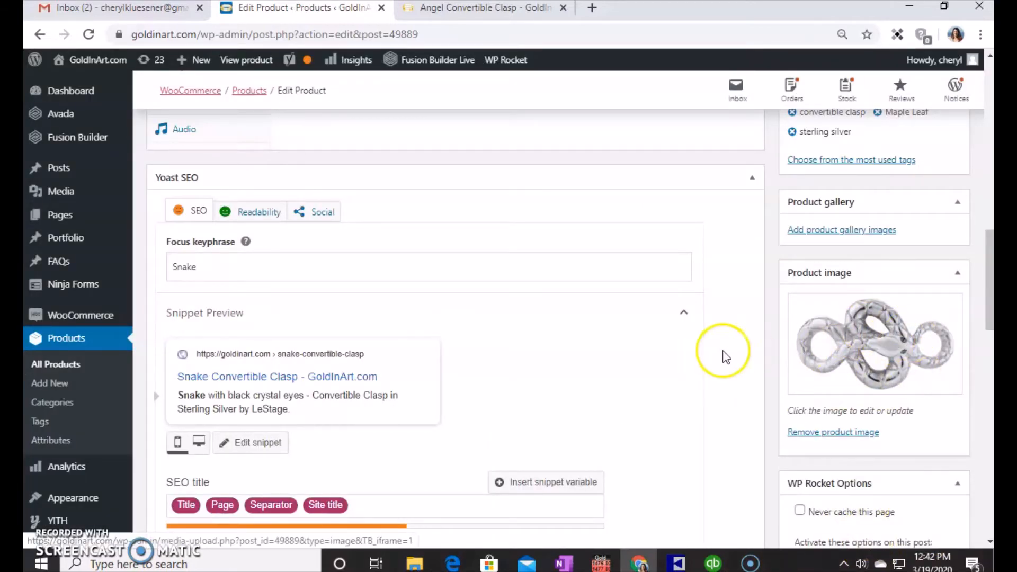
left_click(621, 358)
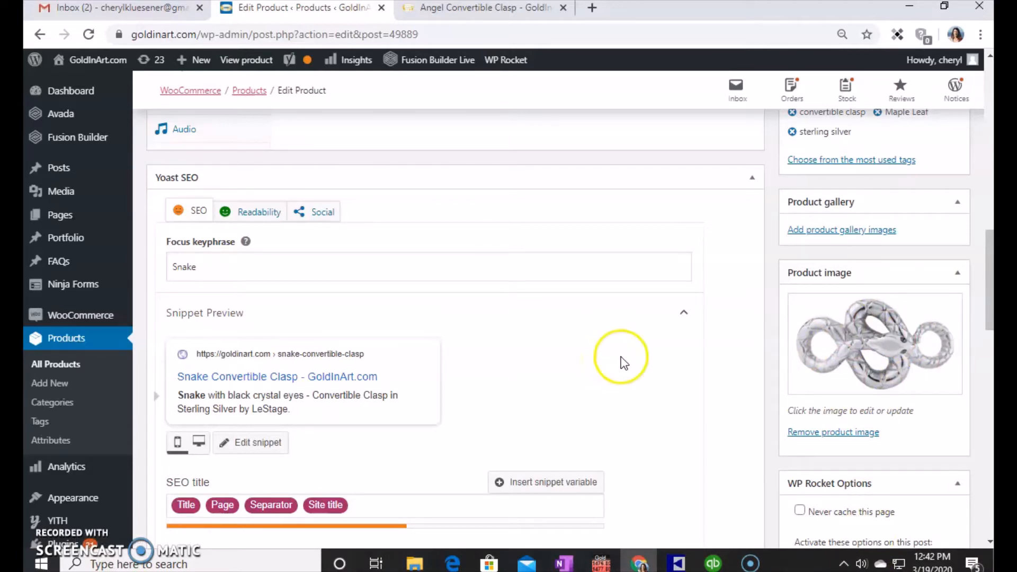
Copy the vendor style number SB5919 from the item in The Edge and set it as the product's SKU
scroll(622, 361, "up", 3)
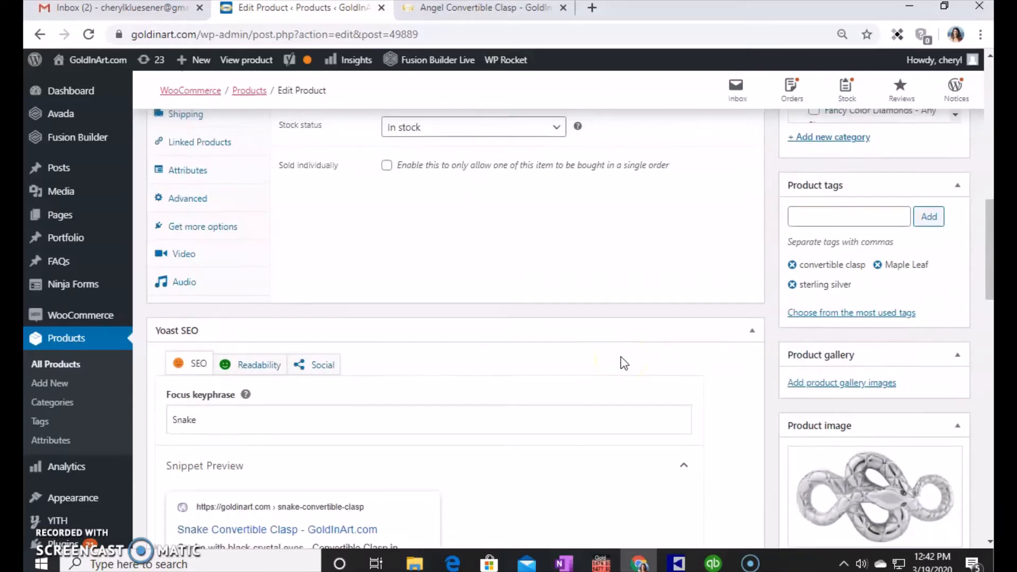
scroll(624, 363, "up", 3)
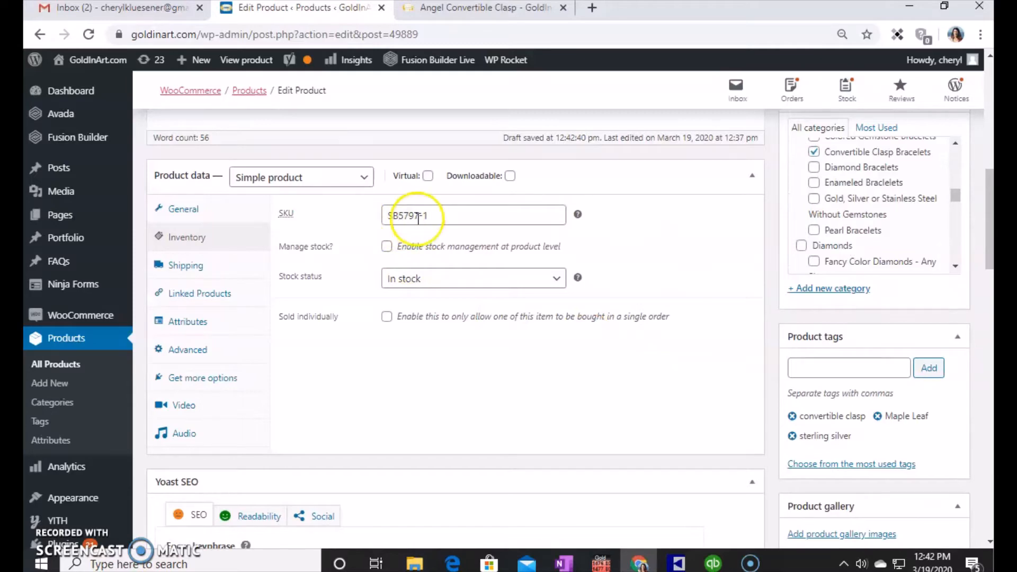
scroll(835, 329, "down", 3)
scroll(835, 328, "up", 5)
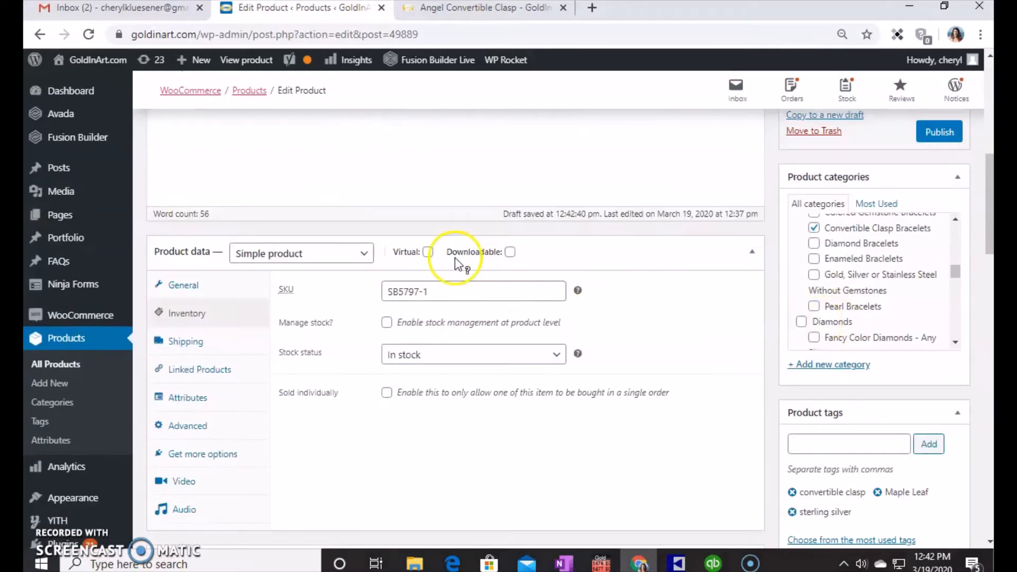
left_click(677, 563)
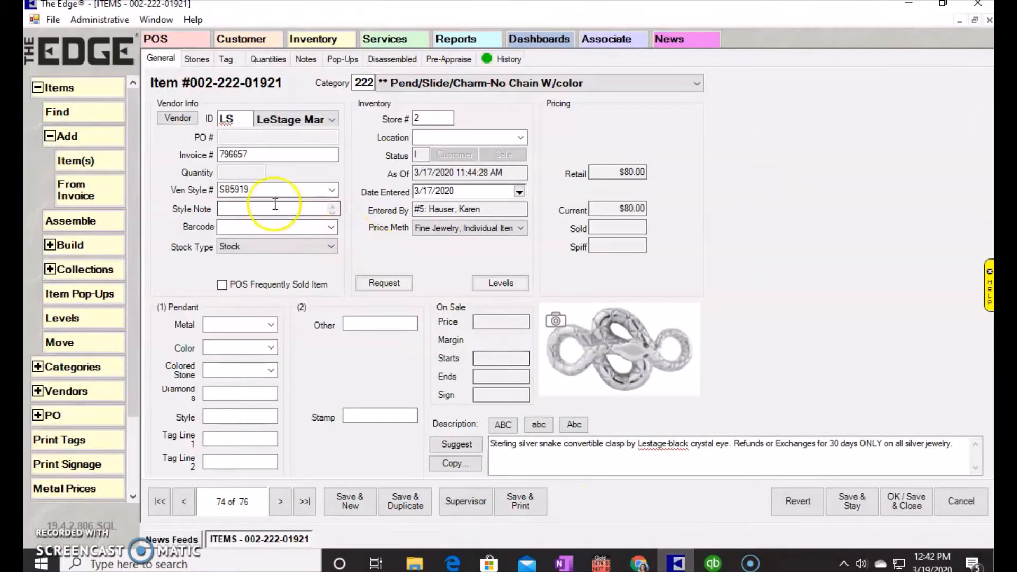
left_click_drag(262, 190, 174, 200)
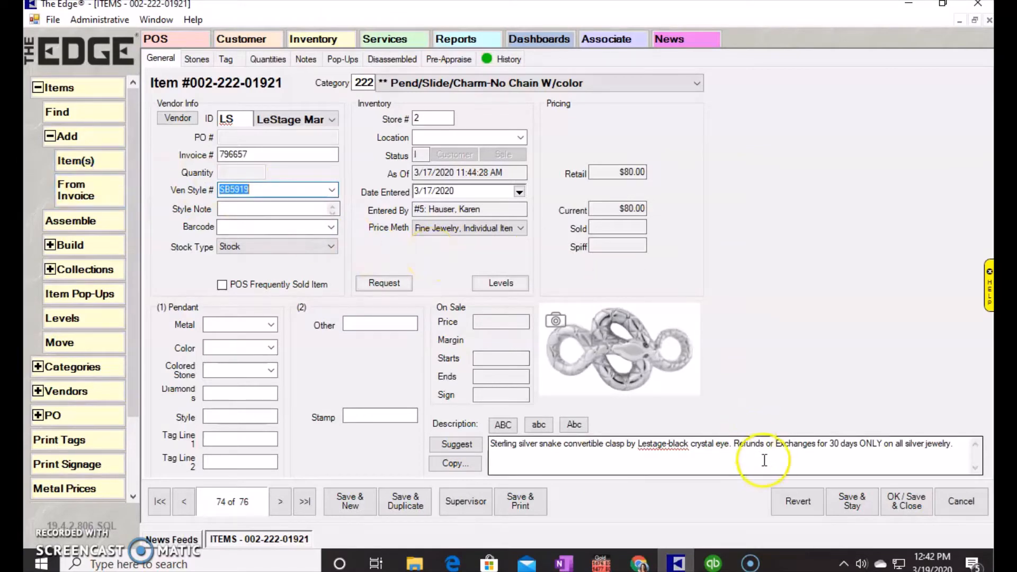
left_click(638, 563)
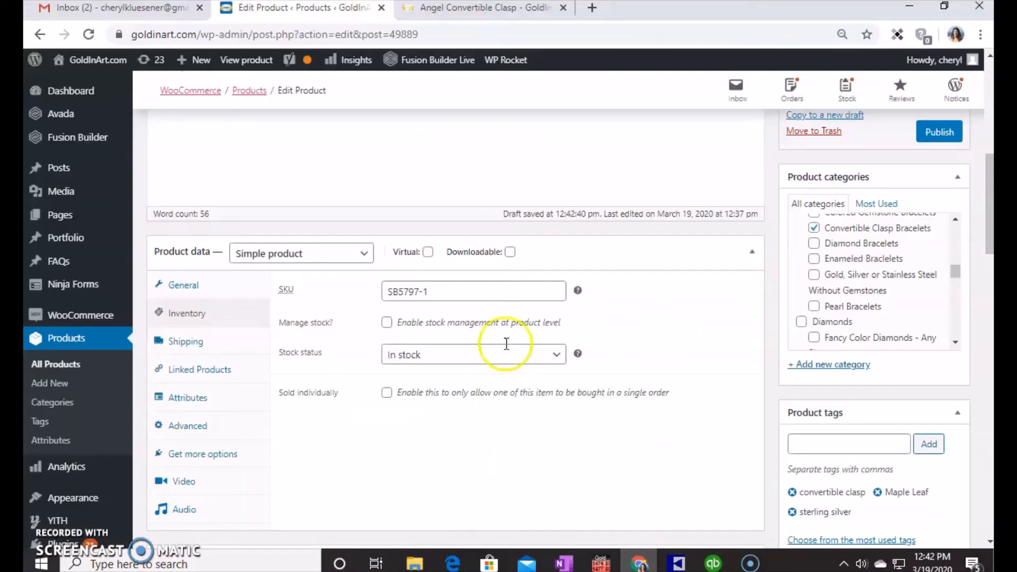
triple_click(456, 290)
mouse_move(100, 254)
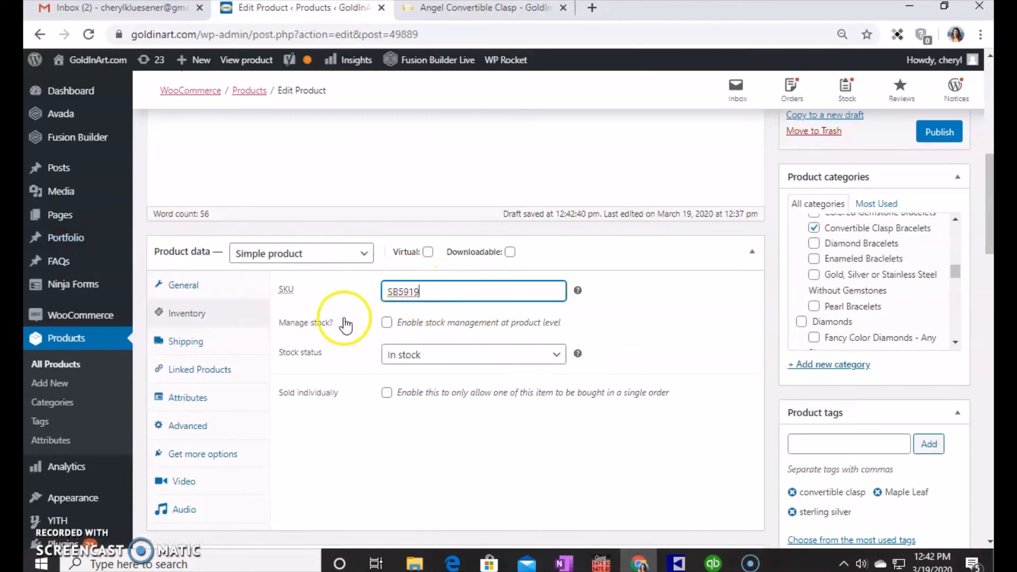
Check the retail price in The Edge and set the product's regular price to 80 dollars
left_click(186, 289)
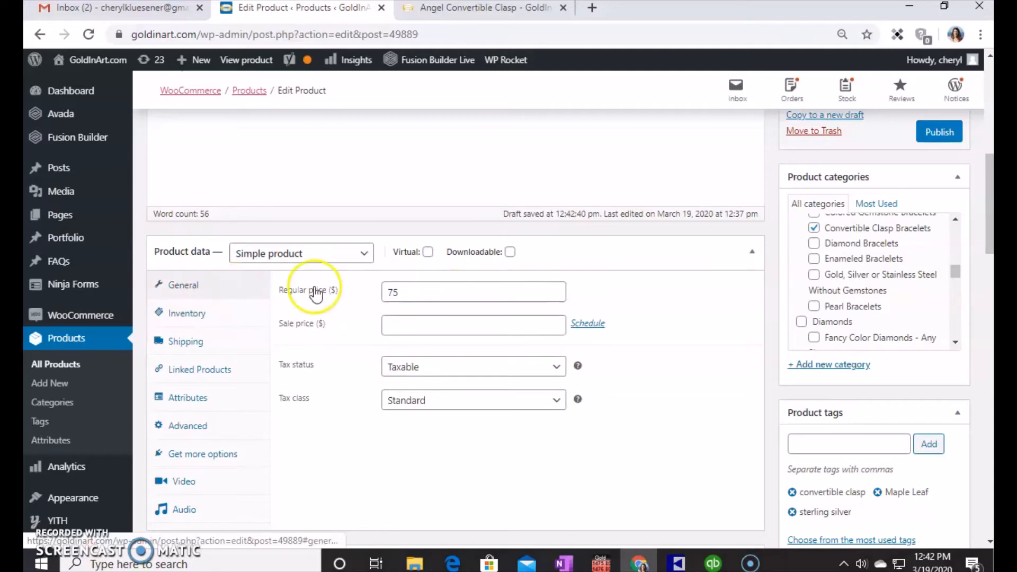
left_click(479, 288)
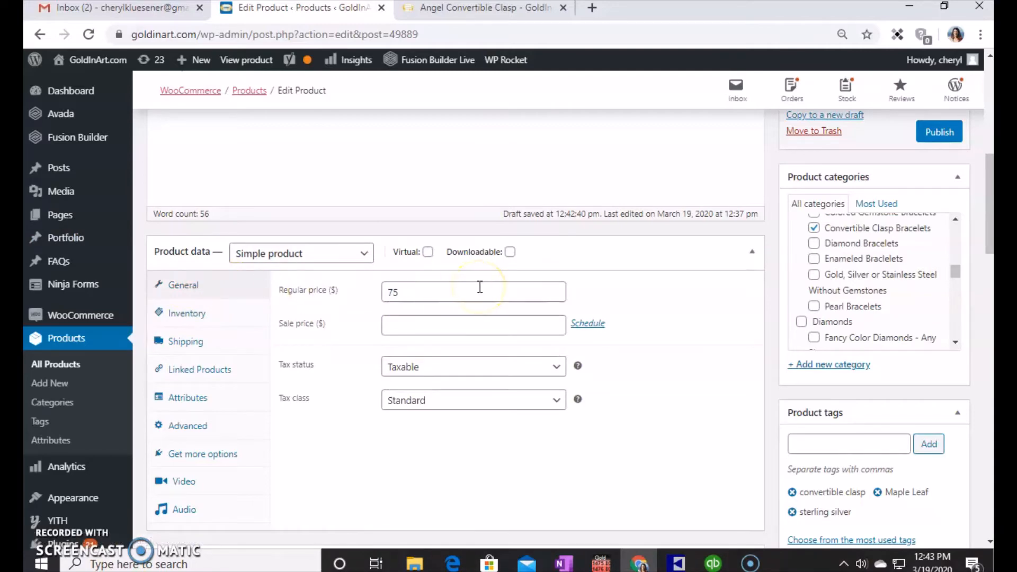
left_click(681, 566)
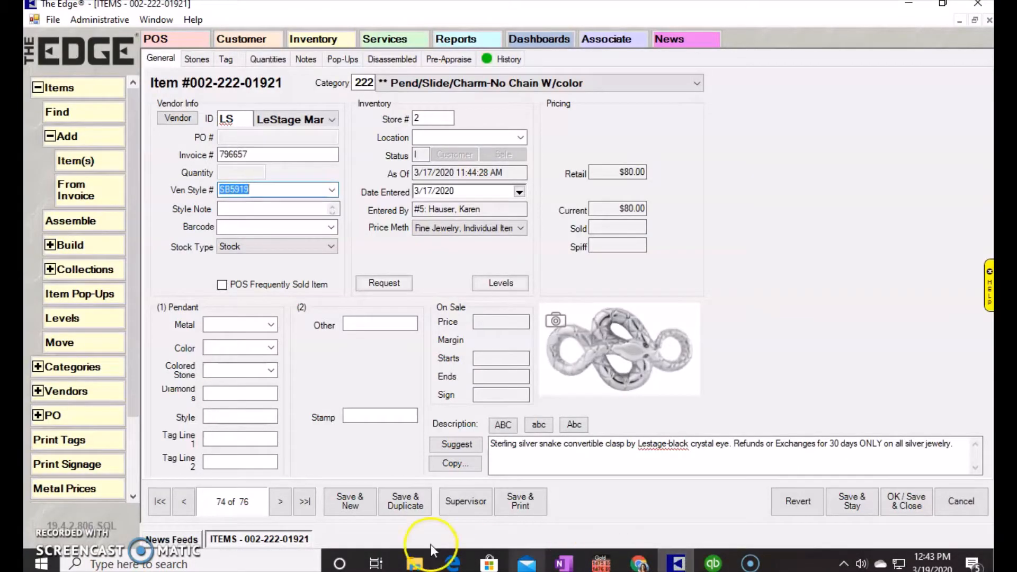
left_click(638, 564)
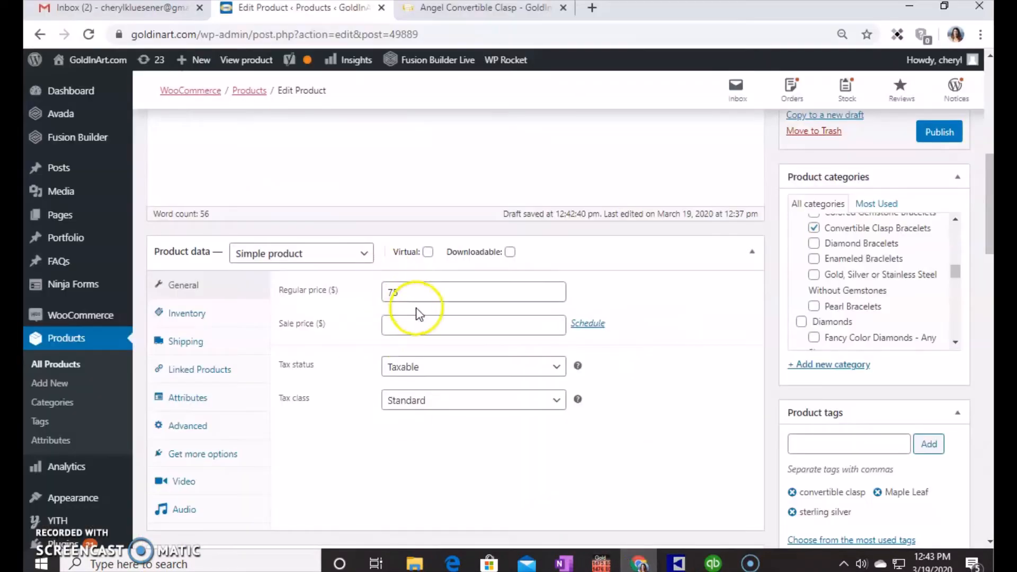
double_click(392, 292)
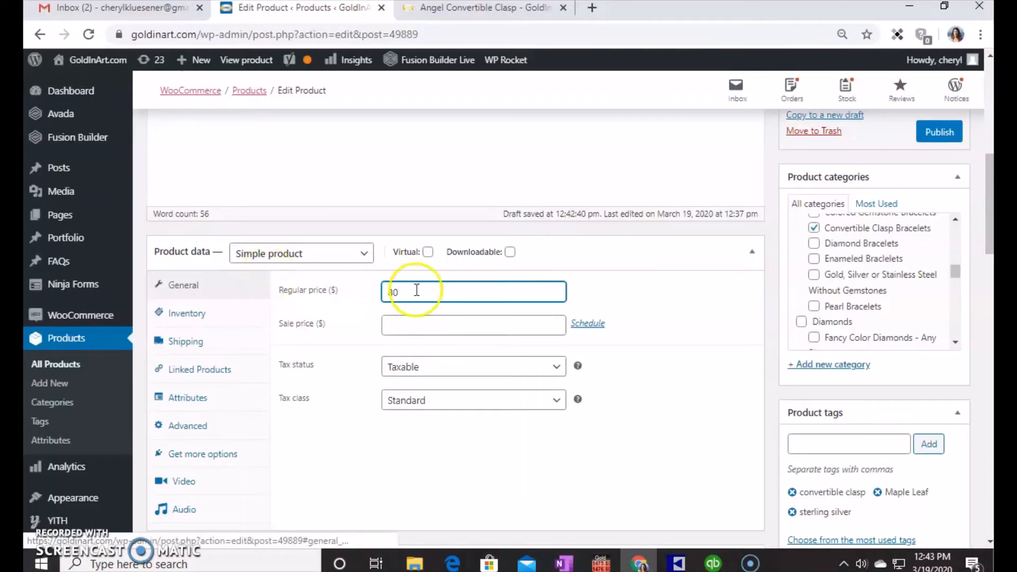
left_click(642, 314)
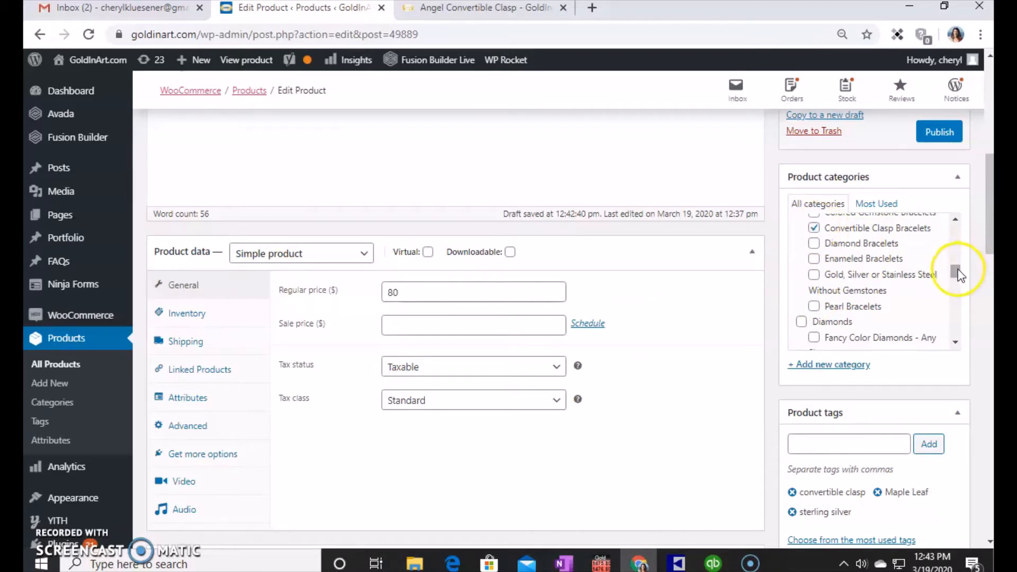
Publish the Snake Convertible Clasp and review its live product page, including price, image, description and tags
left_click(942, 135)
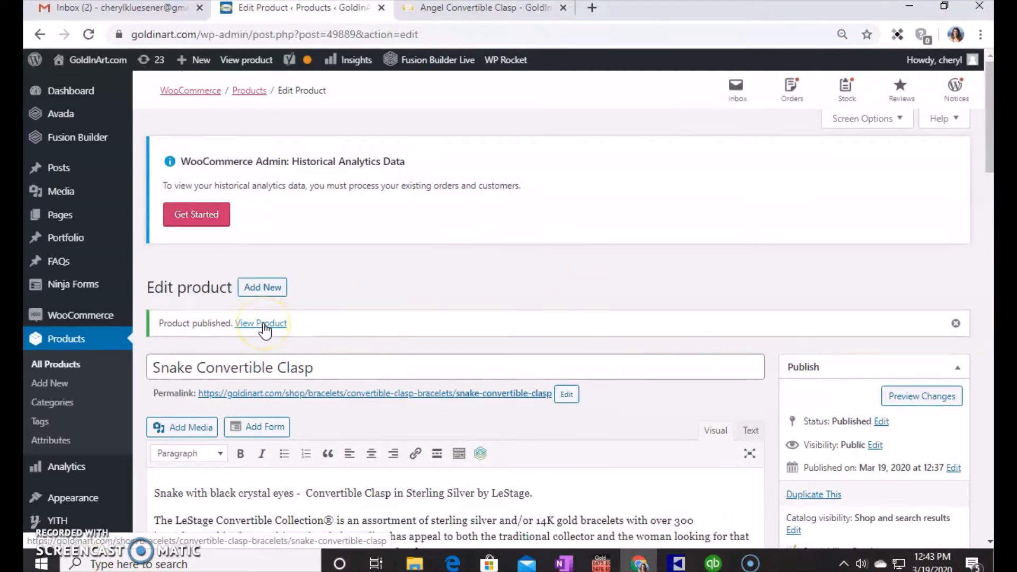
left_click(265, 323)
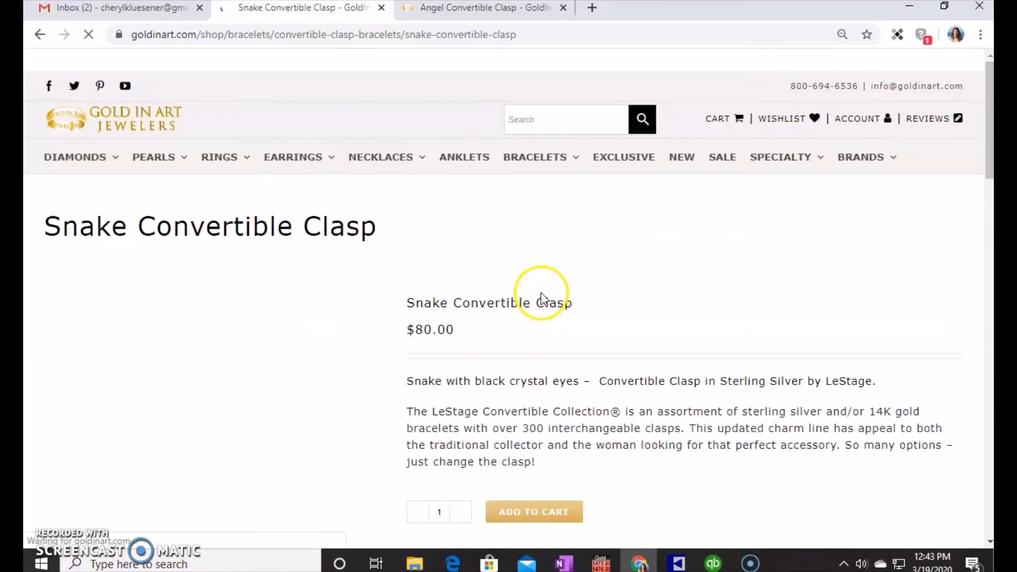
scroll(744, 292, "down", 2)
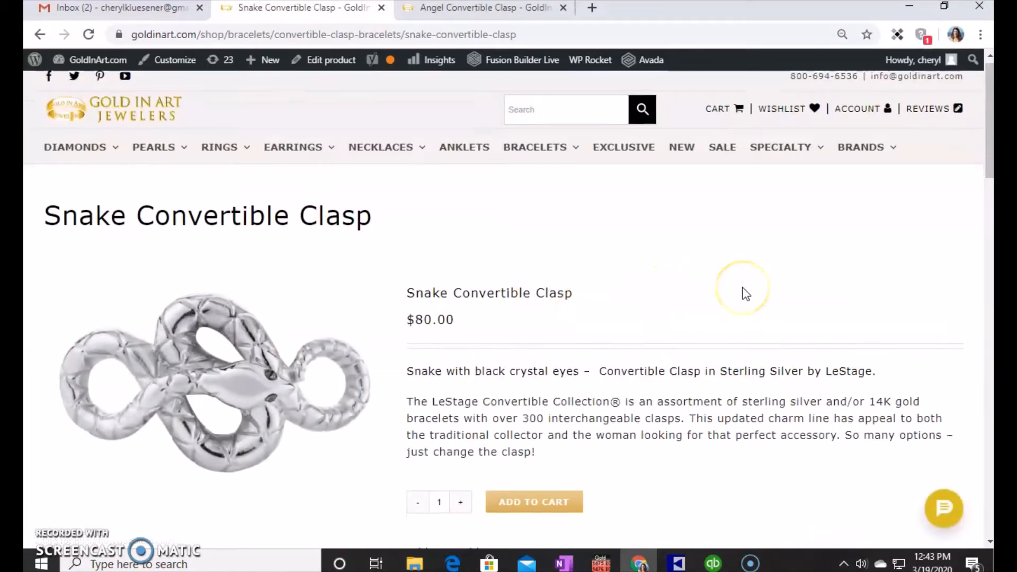
scroll(743, 292, "down", 2)
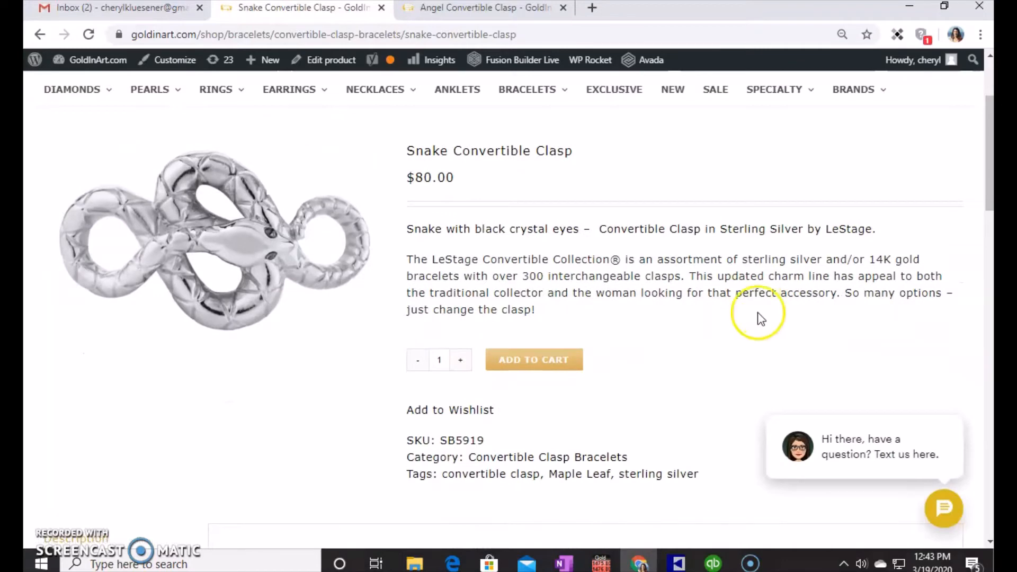
scroll(685, 333, "down", 6)
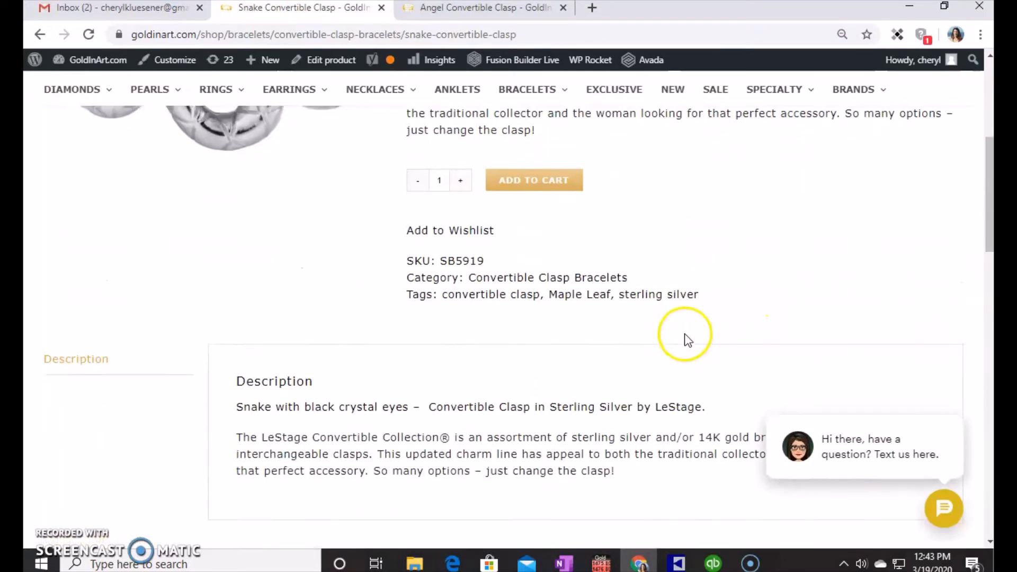
scroll(688, 340, "down", 2)
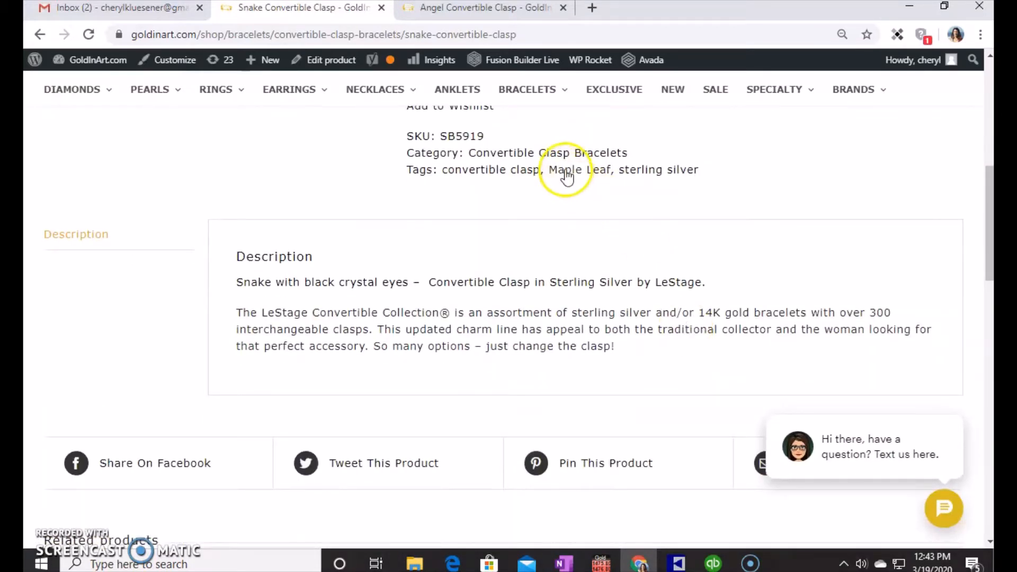
scroll(579, 211, "up", 8)
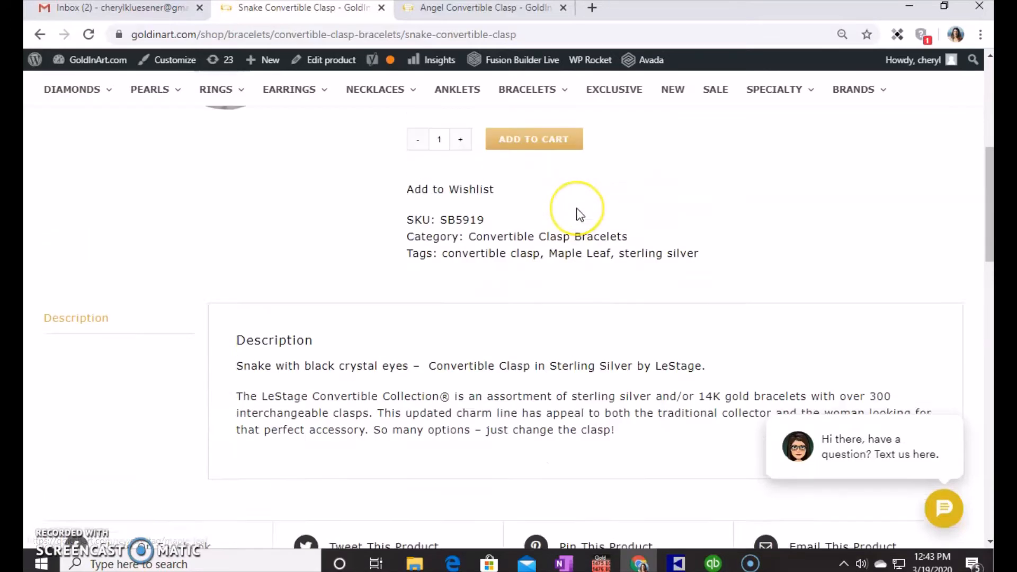
scroll(579, 214, "up", 3)
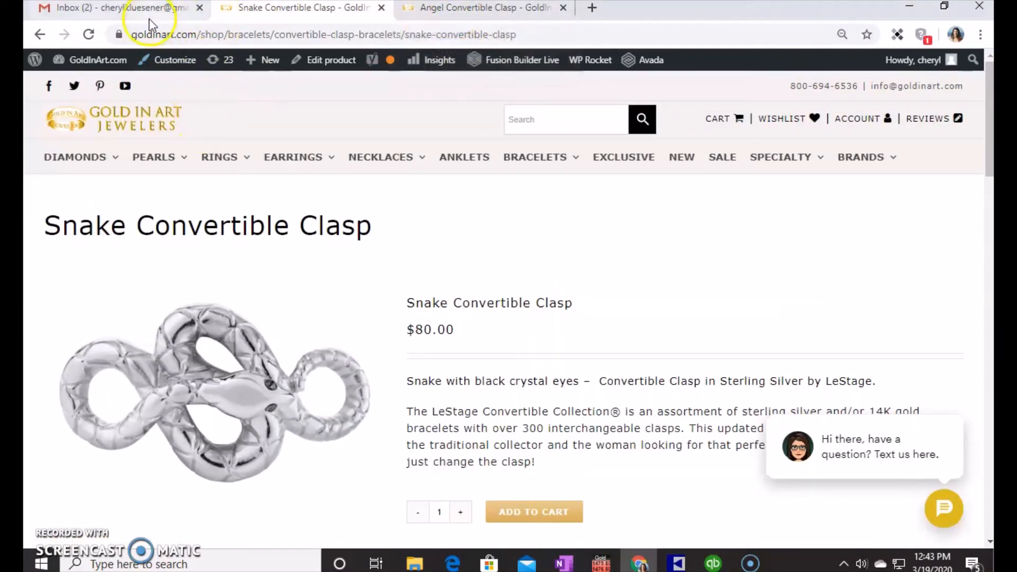
Return to editing the Snake Convertible Clasp, replace its Maple Leaf tag with snake and update the product
left_click(41, 35)
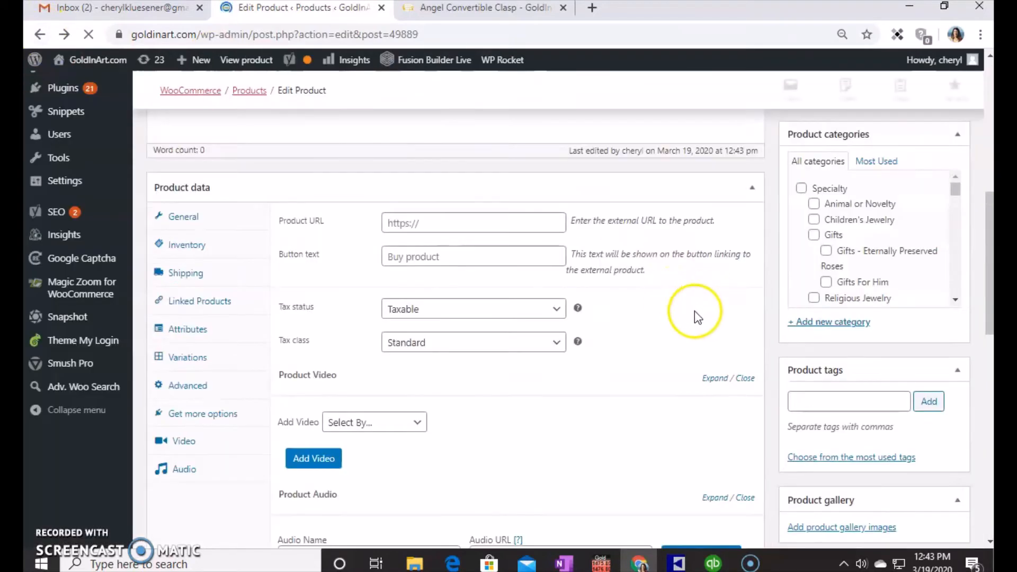
scroll(784, 300, "up", 3)
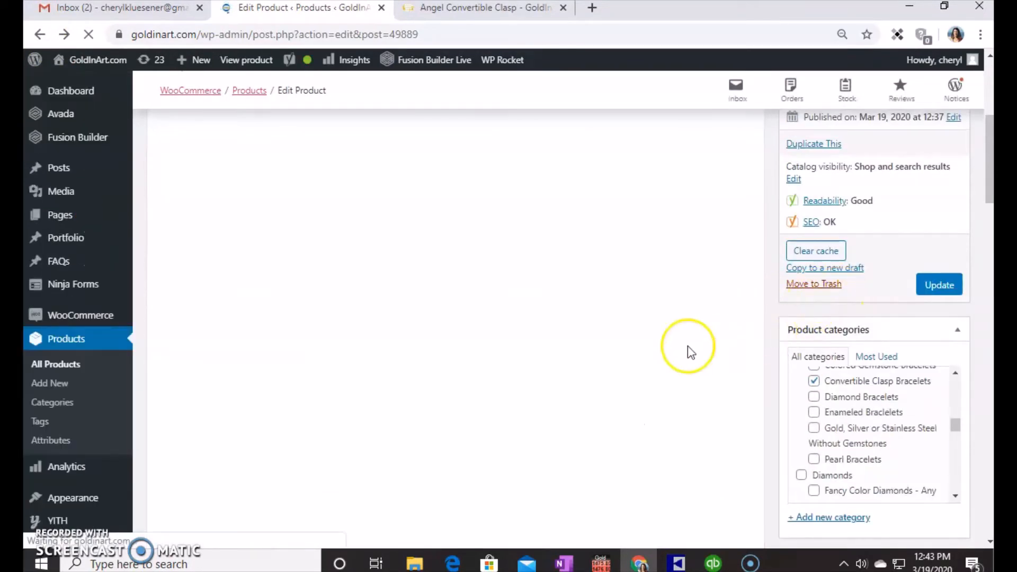
scroll(666, 355, "down", 4)
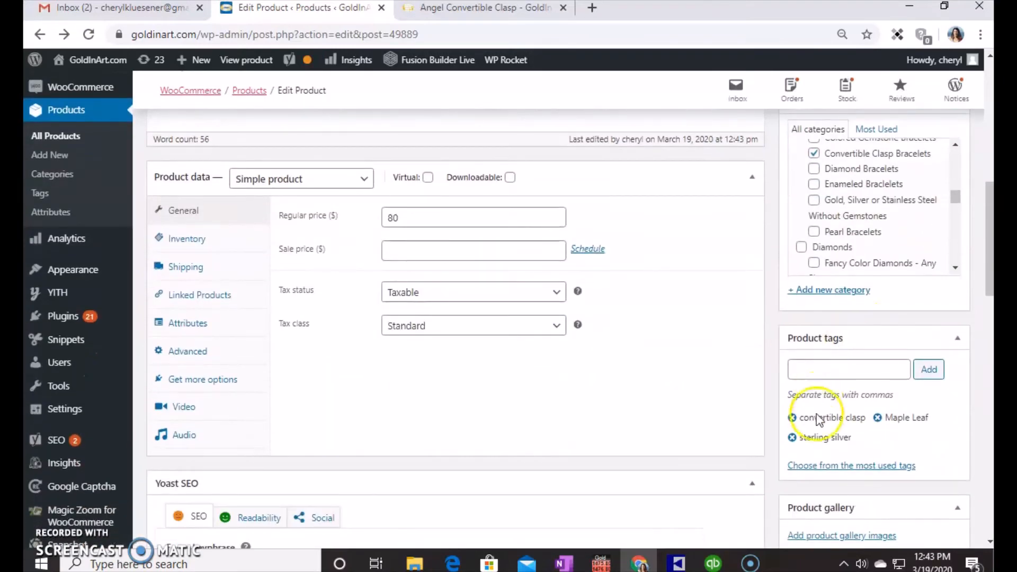
left_click(877, 417)
left_click(831, 370)
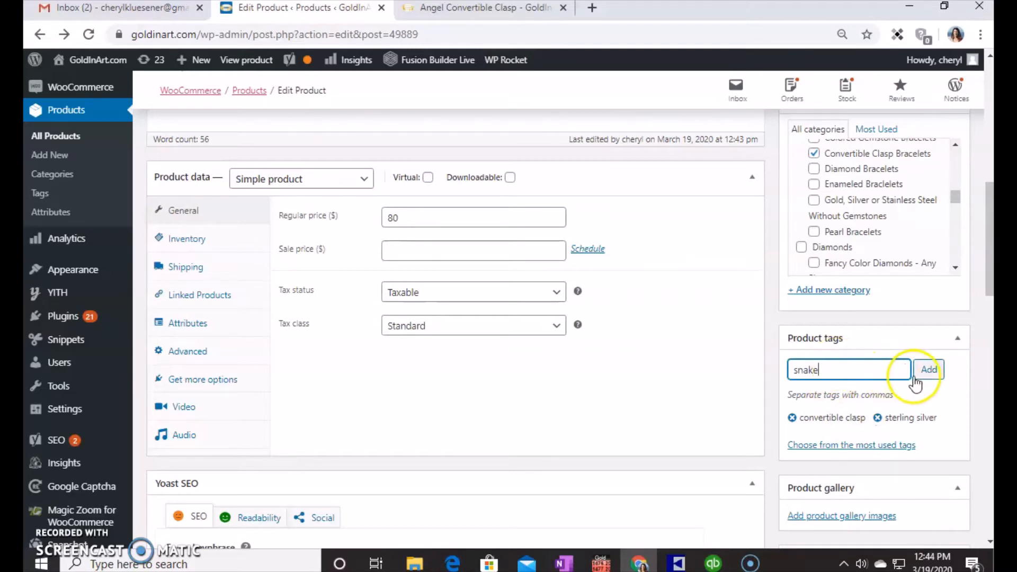
left_click(928, 369)
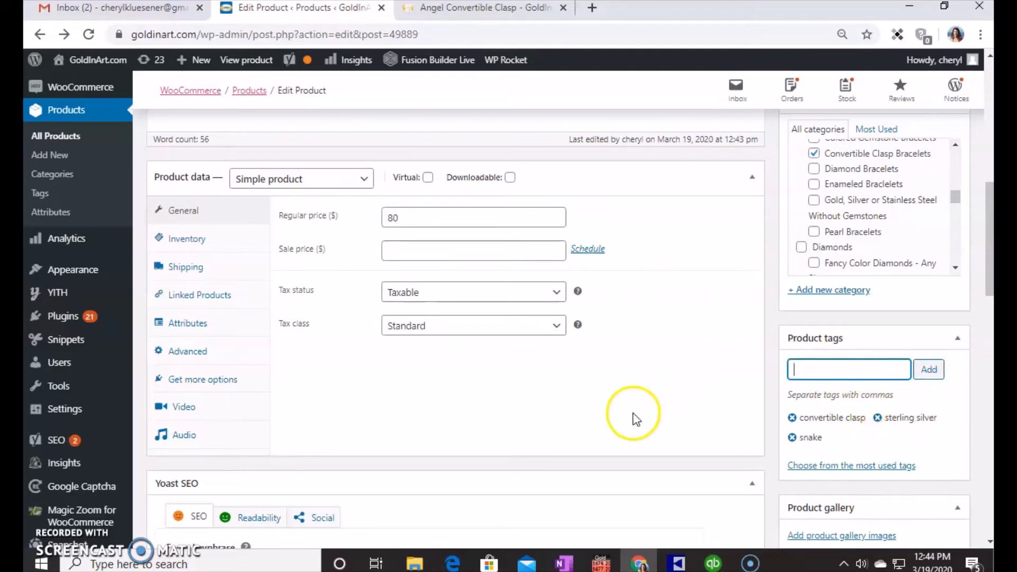
scroll(832, 394, "up", 1)
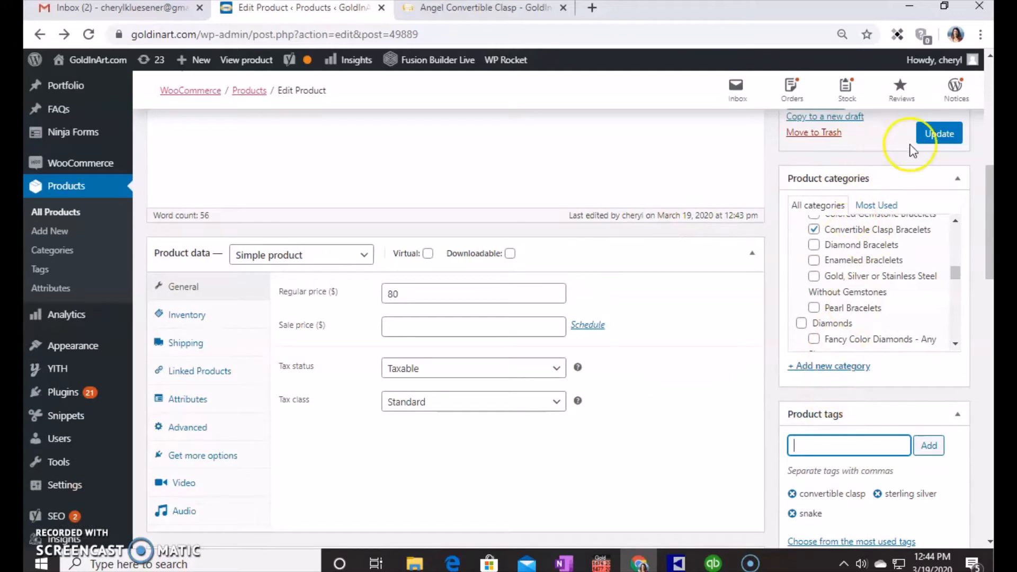
left_click(938, 133)
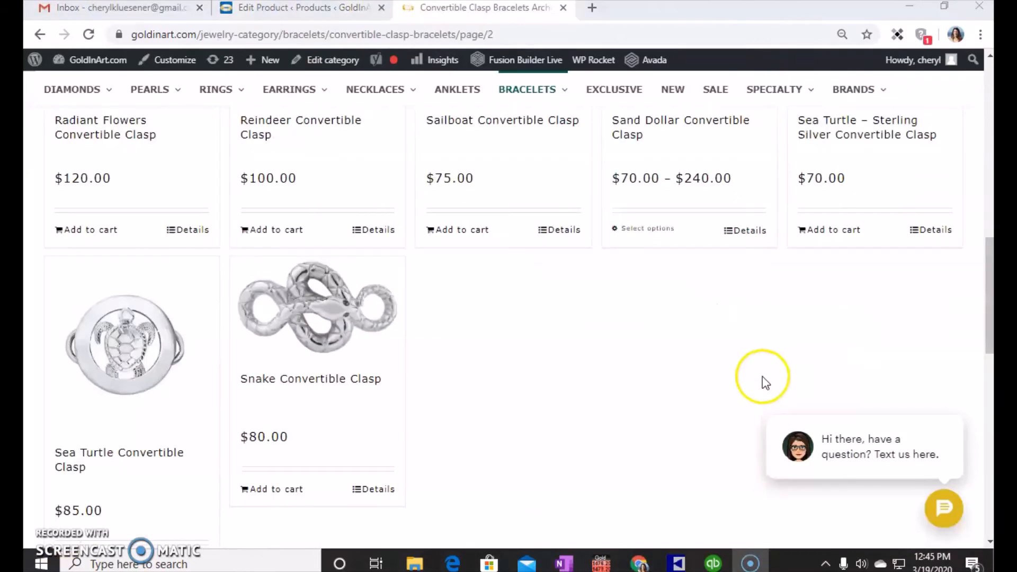
Compare the snake clasp item in The Edge with page 2 of the store's Convertible Clasp Bracelets listing in Chrome
left_click(676, 563)
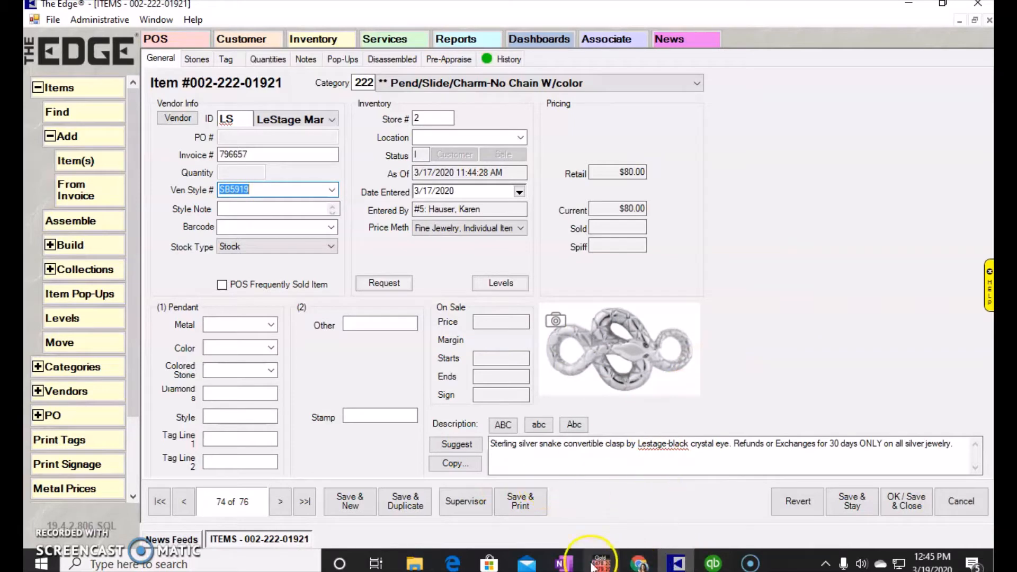
mouse_move(641, 566)
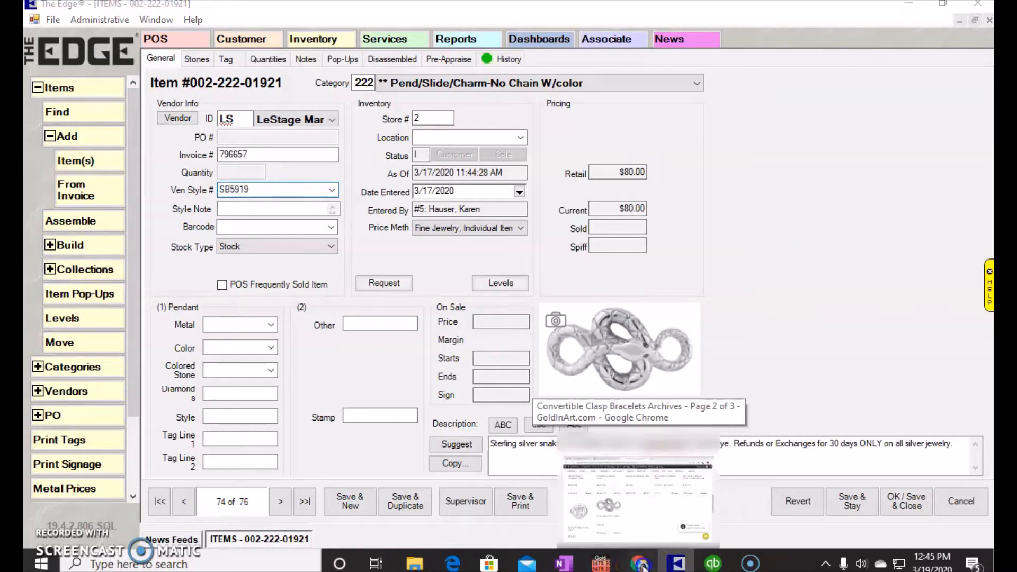
left_click(641, 566)
scroll(501, 347, "up", 3)
scroll(501, 345, "up", 10)
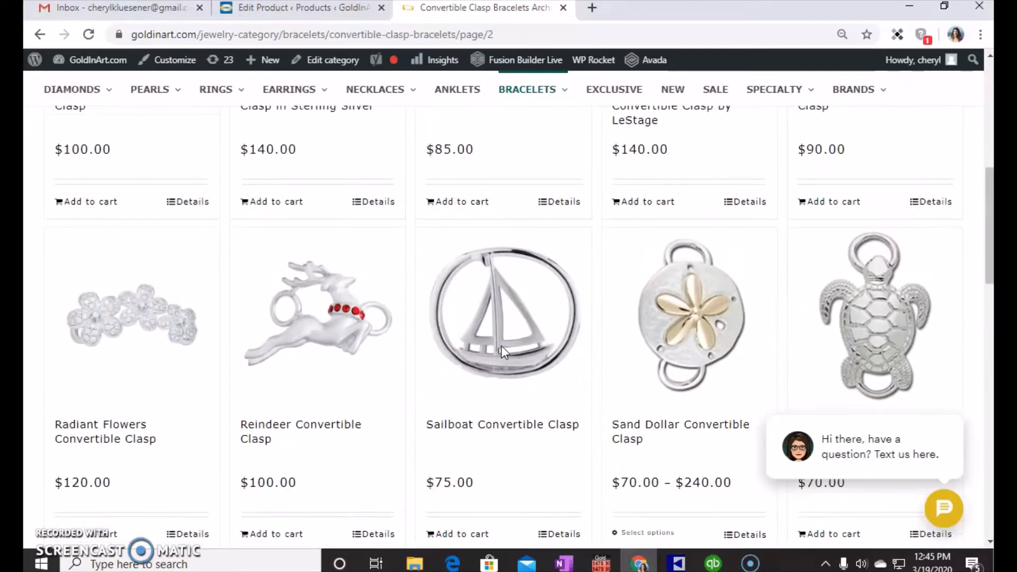
scroll(501, 345, "down", 2)
scroll(502, 347, "down", 12)
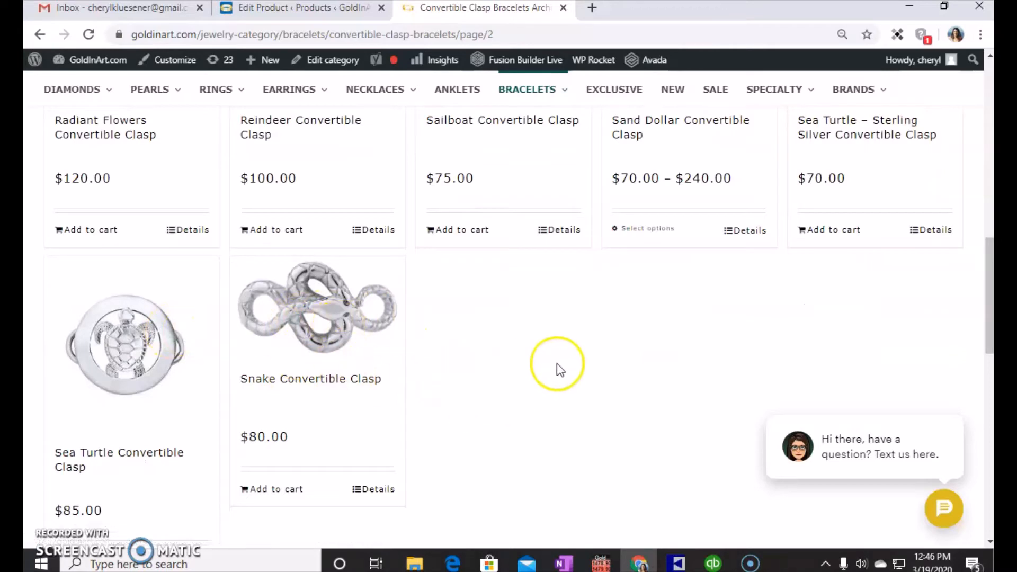
scroll(534, 364, "up", 1)
scroll(534, 363, "down", 1)
scroll(536, 368, "up", 10)
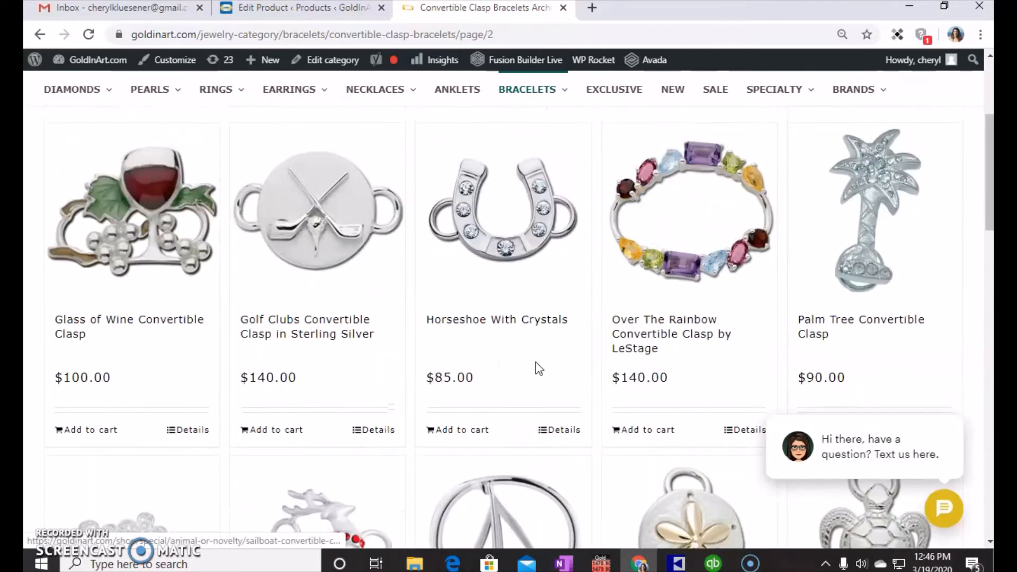
scroll(538, 366, "up", 5)
left_click(363, 313)
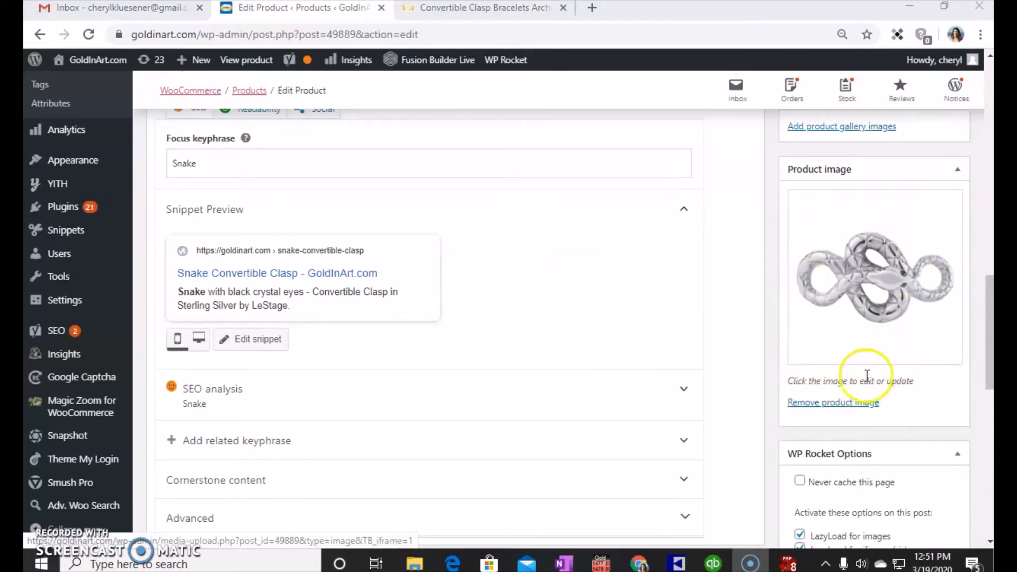
Update the Snake Convertible Clasp product again, reload page 2 of the Convertible Clasp Bracelets listing and check how the clasp is displayed
scroll(879, 318, "up", 10)
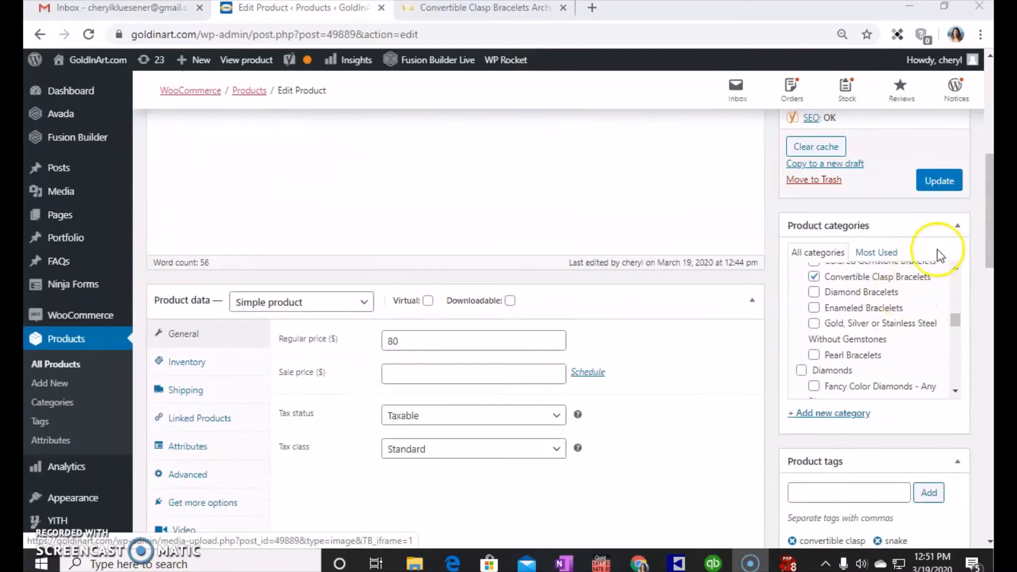
left_click(936, 181)
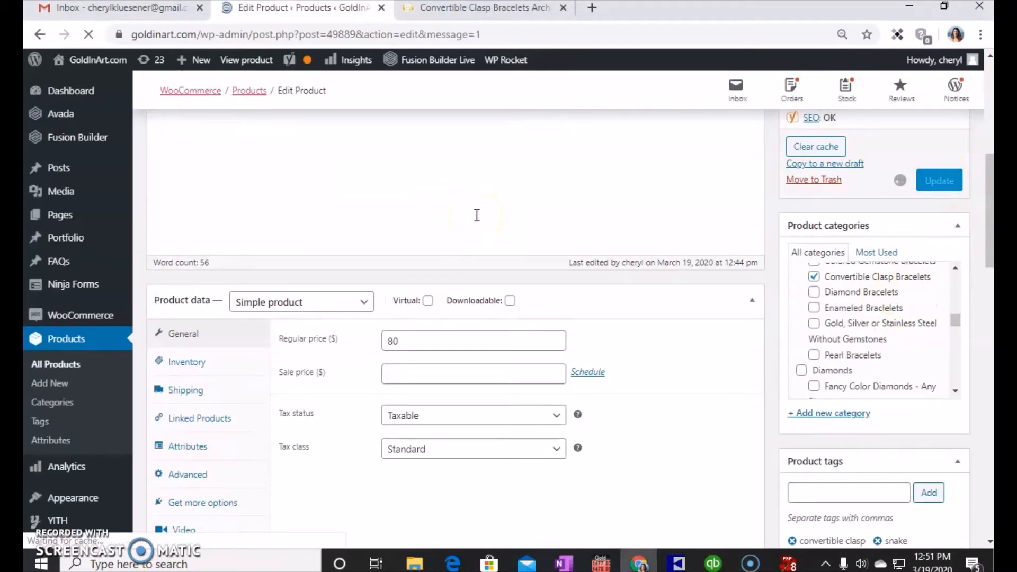
left_click(468, 10)
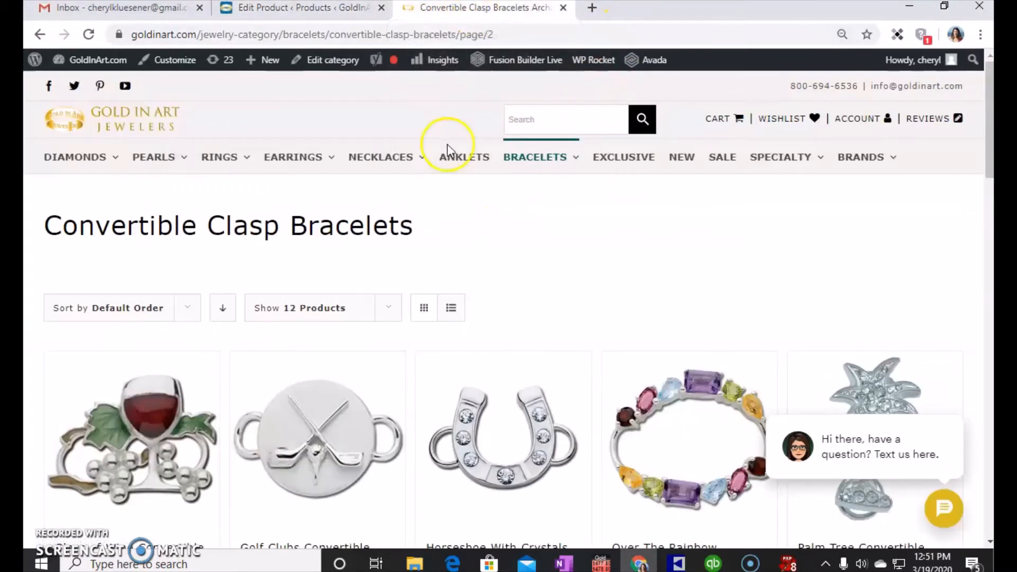
left_click(89, 34)
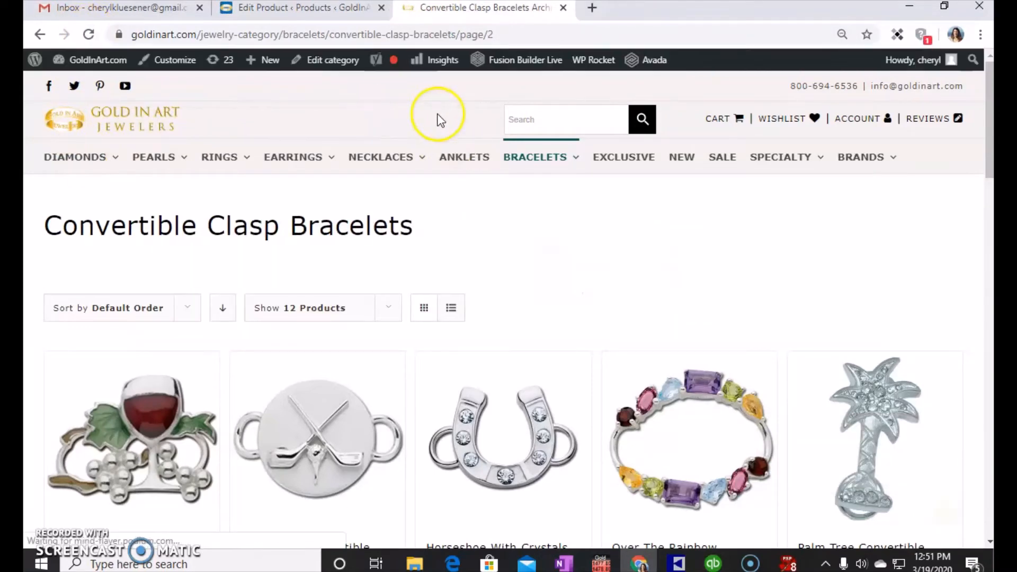
scroll(433, 141, "down", 8)
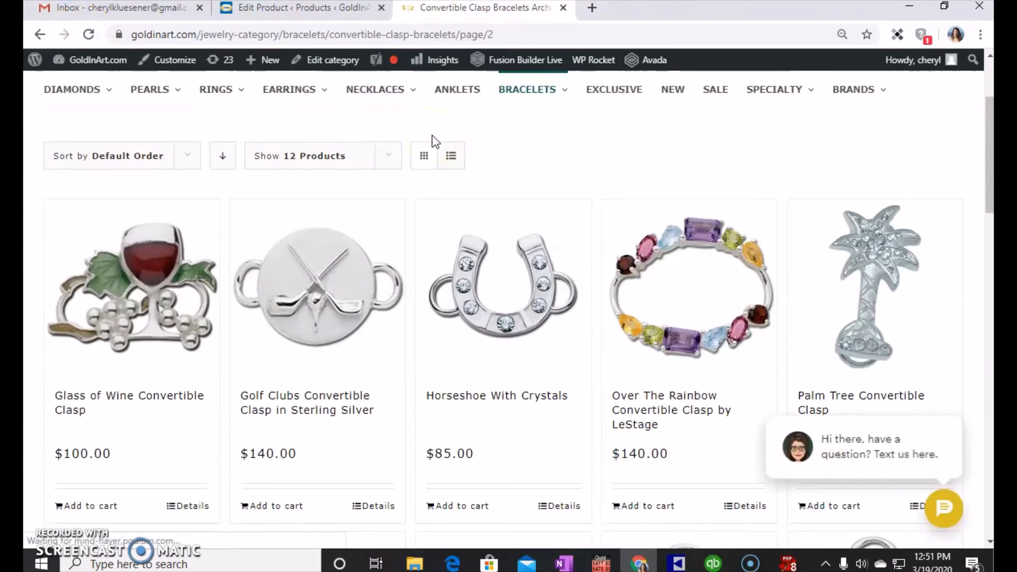
scroll(433, 140, "down", 8)
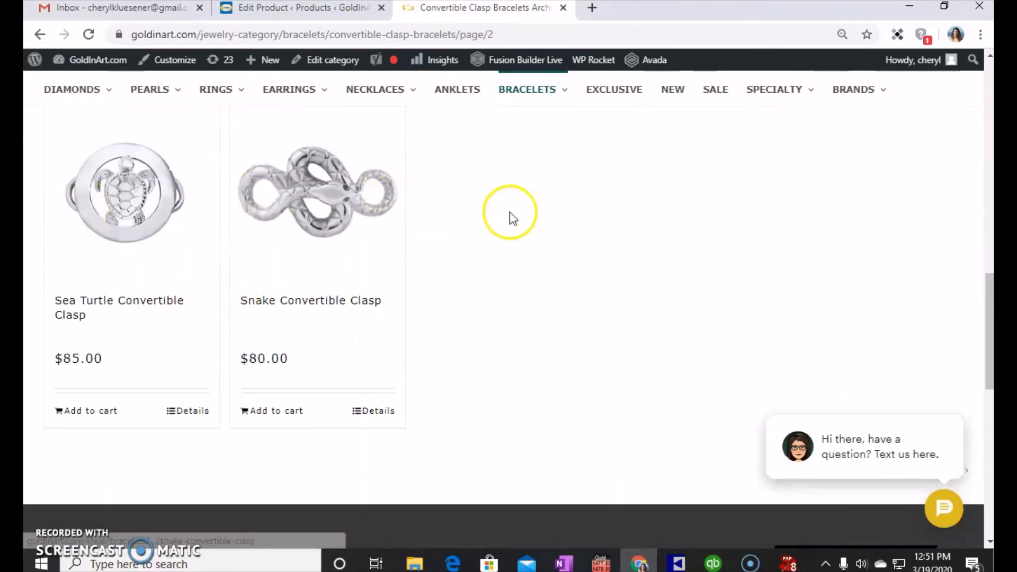
scroll(573, 246, "up", 15)
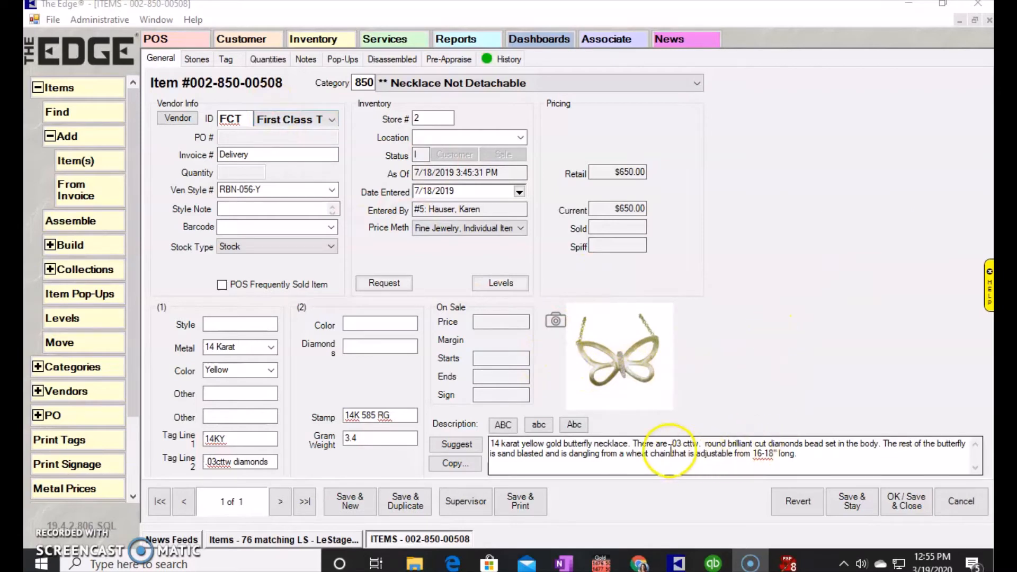
Remove the extra space before "round" in the butterfly necklace's description in The Edge
left_click(709, 444)
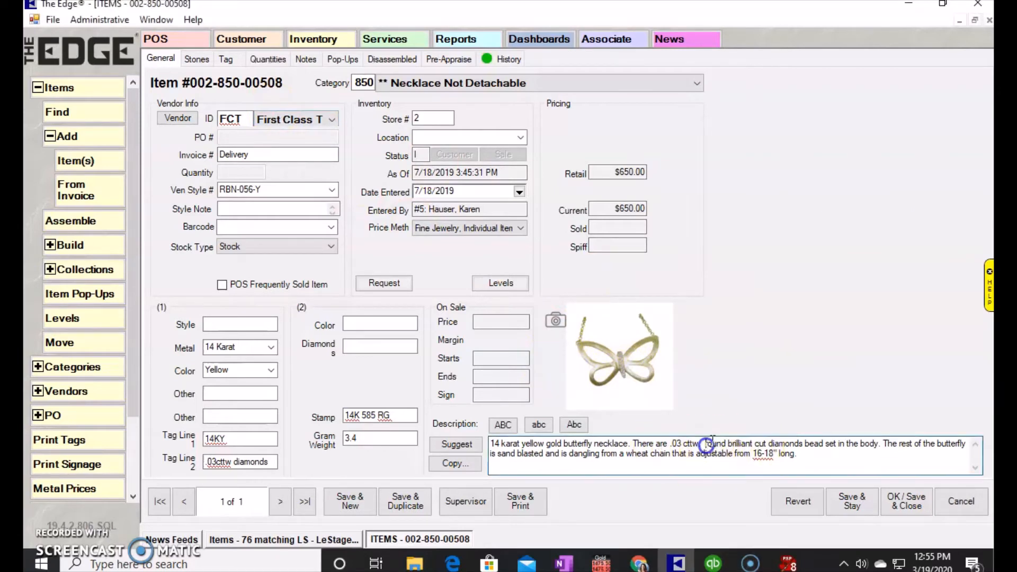
key("BackSpace")
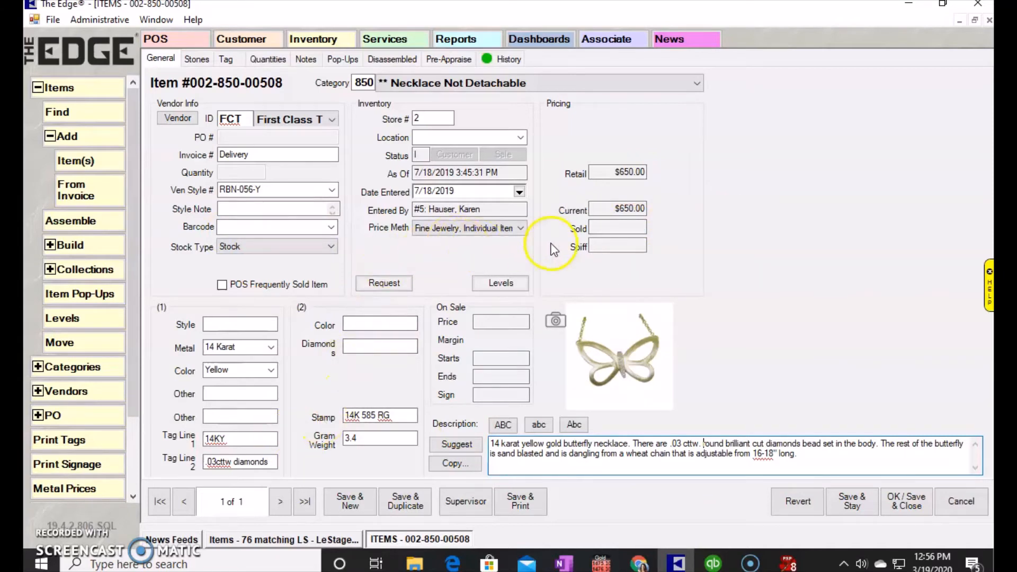
Switch to WordPress in Chrome and start a new product named "0.03 cttw. Diamond Butterfly Necklace"
left_click(632, 565)
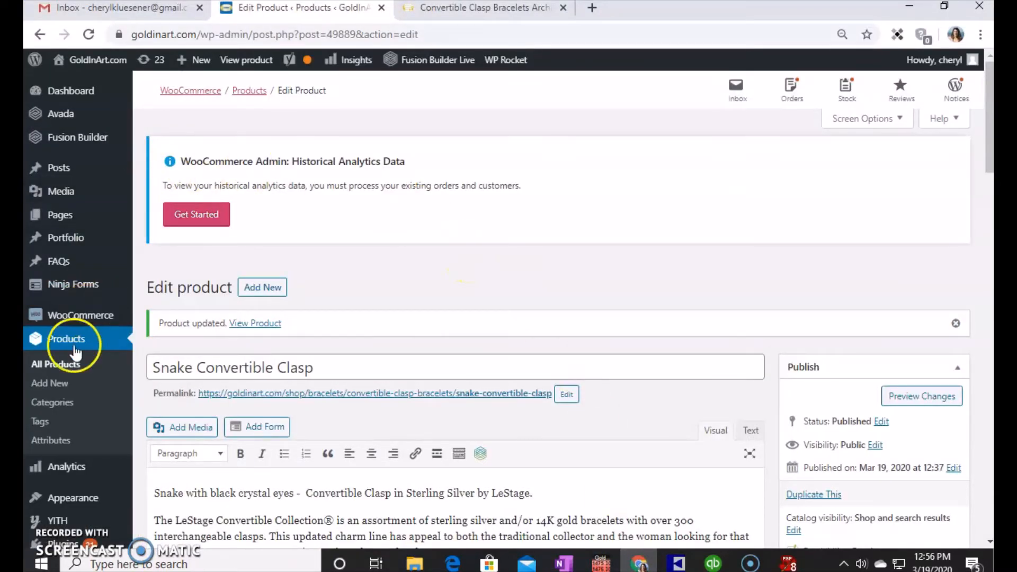
left_click(55, 392)
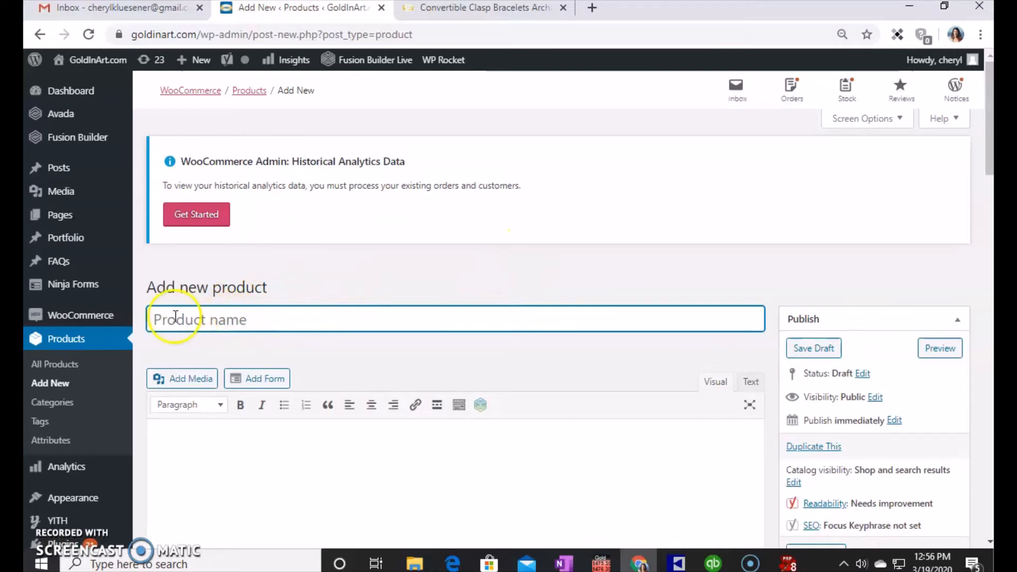
type("0.")
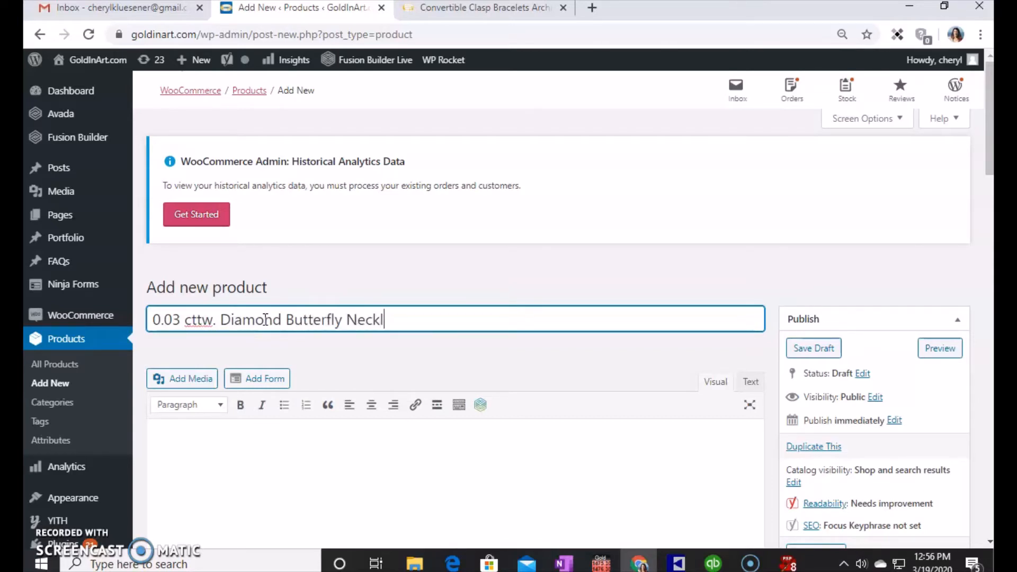
left_click(505, 364)
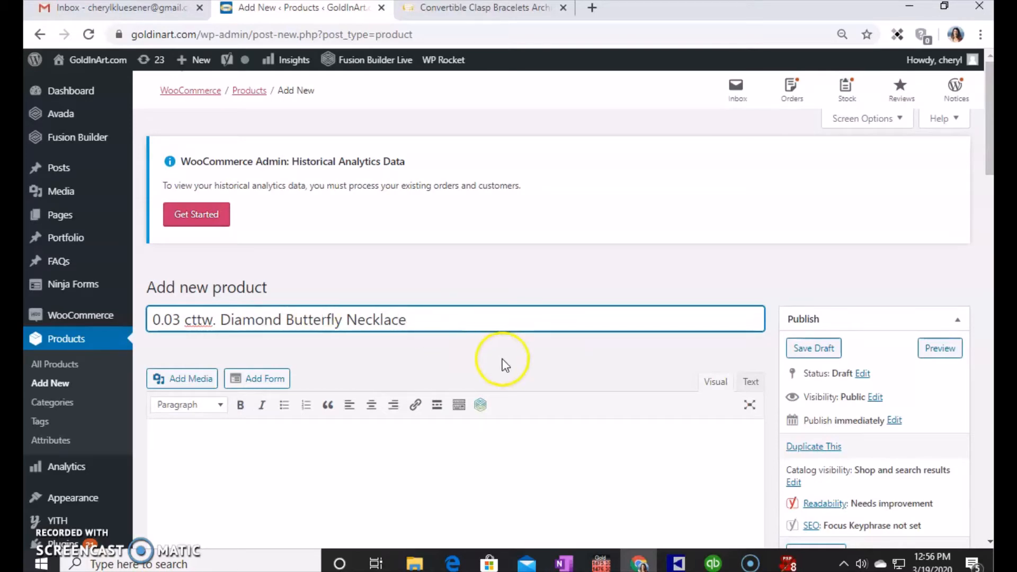
scroll(496, 356, "down", 3)
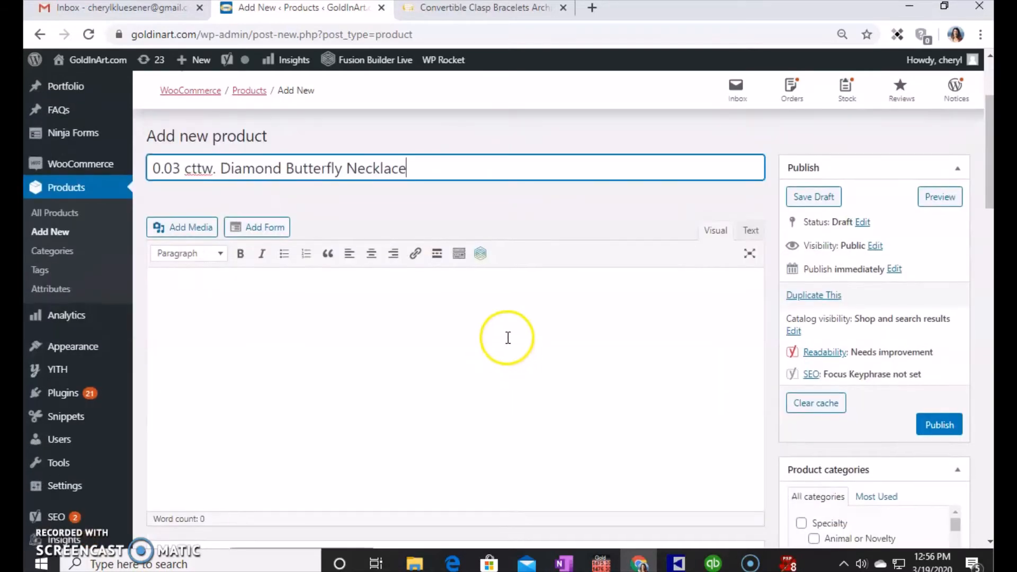
scroll(508, 336, "up", 2)
left_click(450, 273)
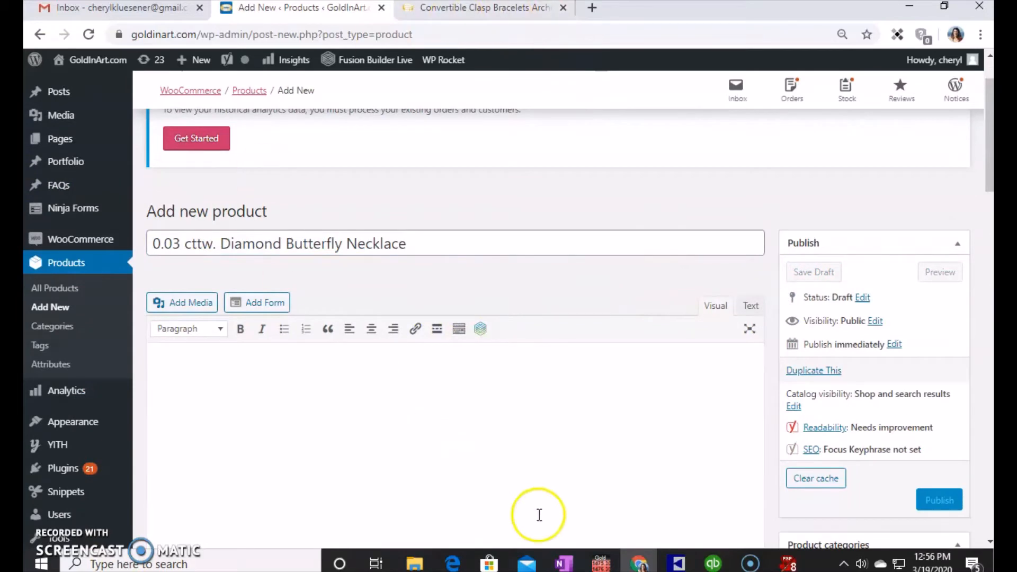
Copy the butterfly necklace's full description from The Edge and paste it into the new WordPress product's description
left_click(676, 563)
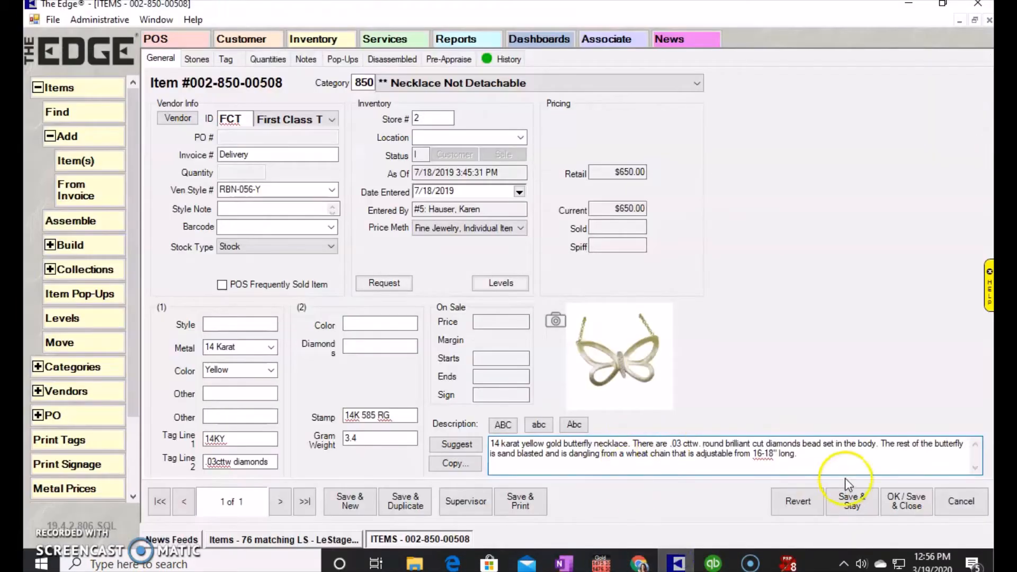
left_click(812, 463)
key("ctrl+a")
key("ctrl+c")
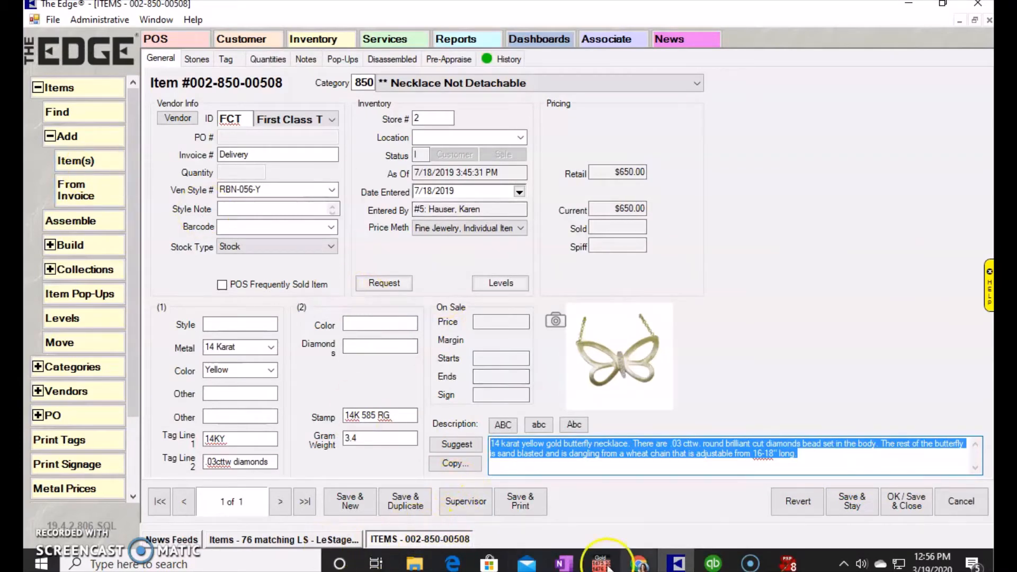
left_click(639, 563)
left_click(289, 390)
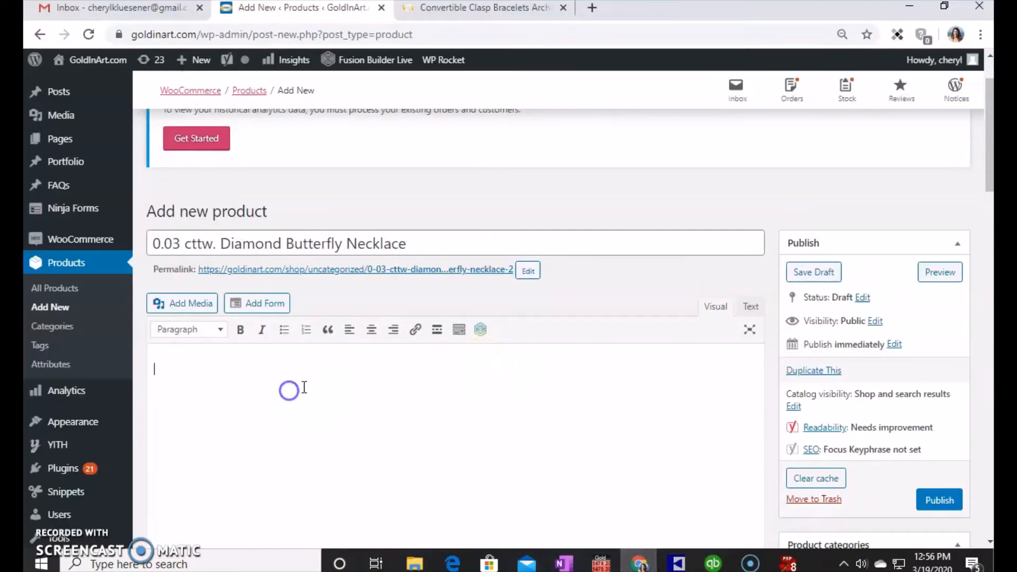
key("ctrl+v")
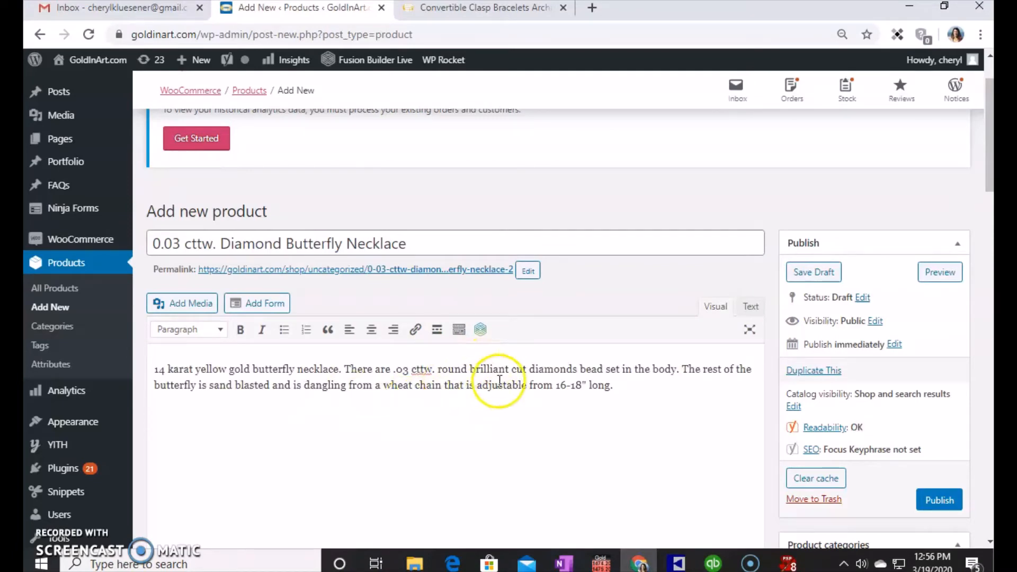
Edit the Yoast search snippet and paste the copied 14 karat yellow gold butterfly necklace description as its meta description
scroll(638, 425, "down", 13)
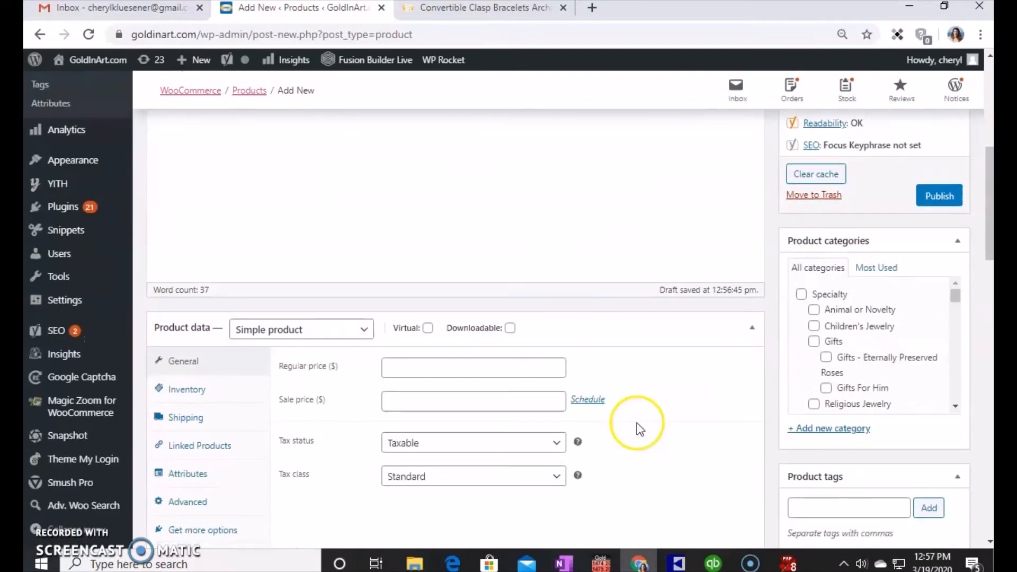
scroll(638, 429, "down", 4)
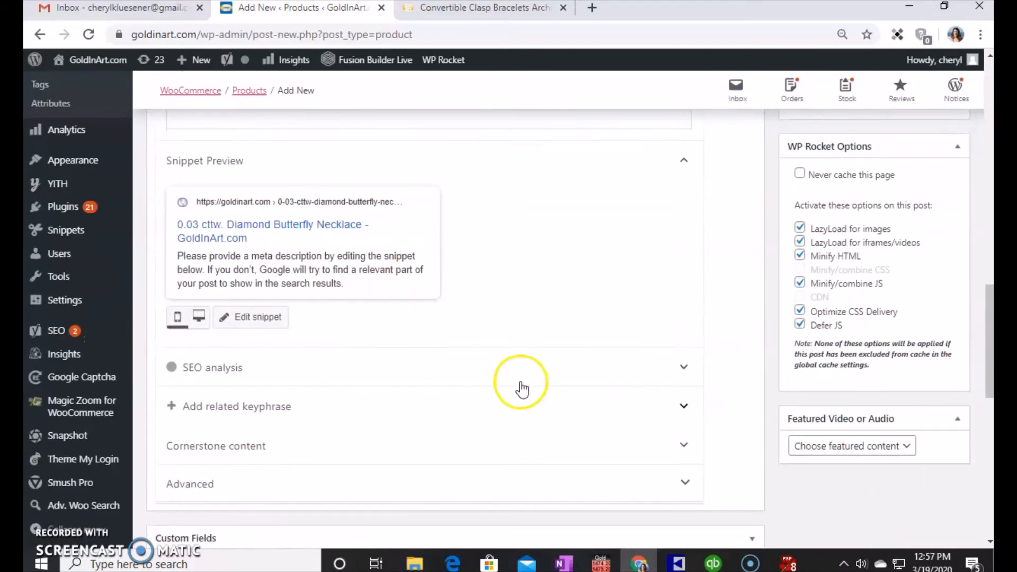
left_click(267, 318)
scroll(551, 342, "down", 3)
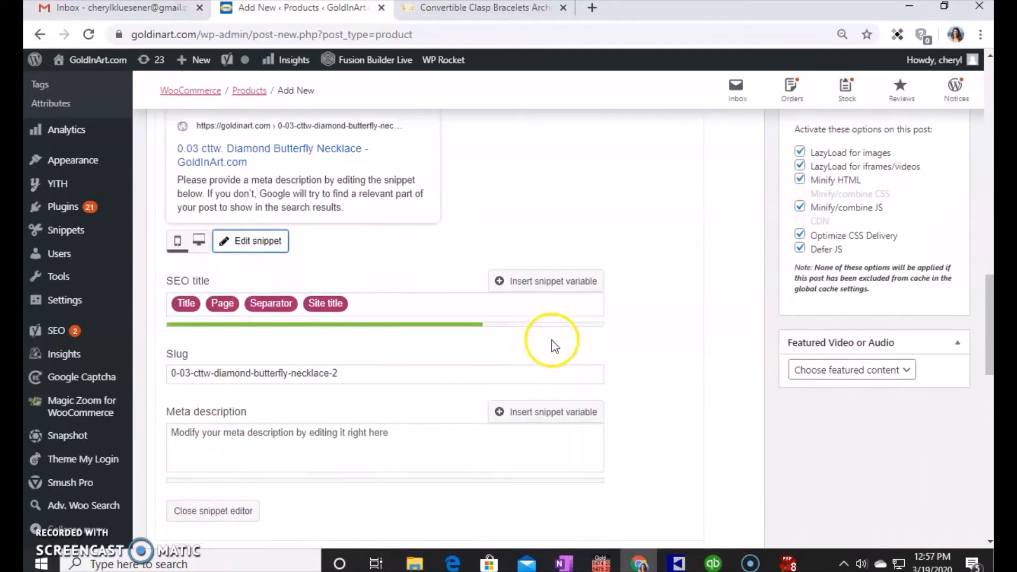
left_click(380, 354)
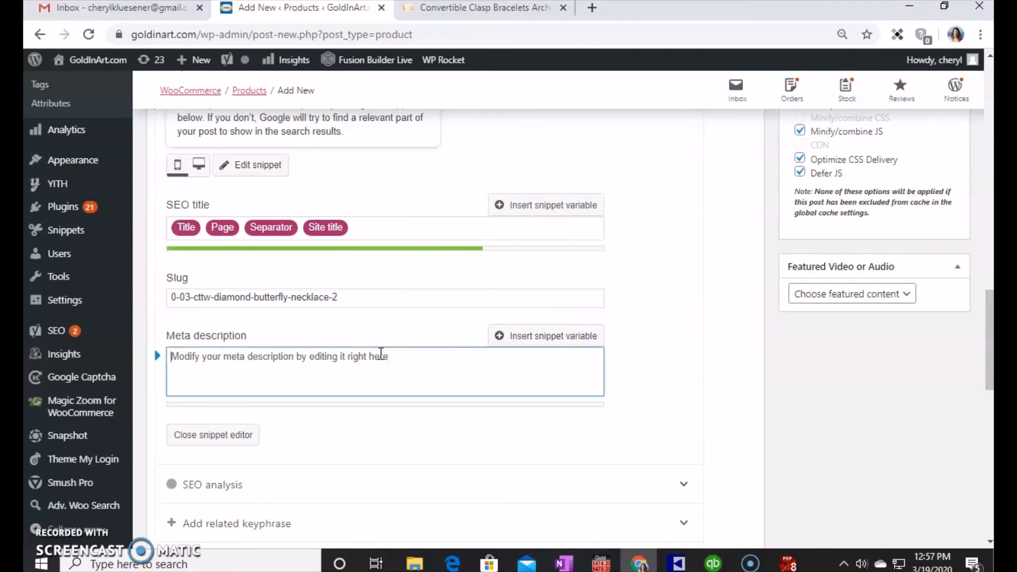
key("ctrl+v")
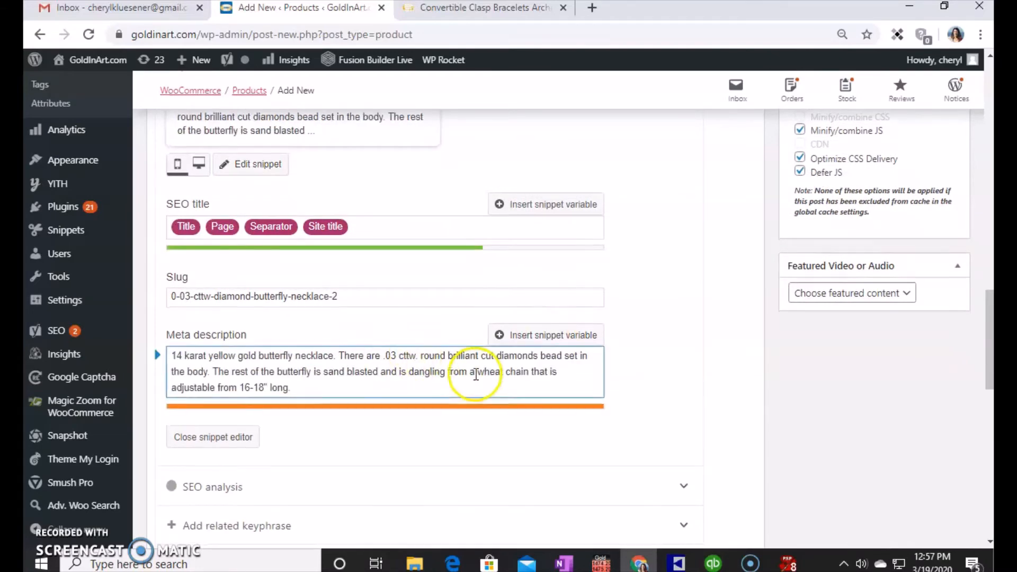
Paste the same butterfly necklace description into the product short description
scroll(473, 377, "down", 7)
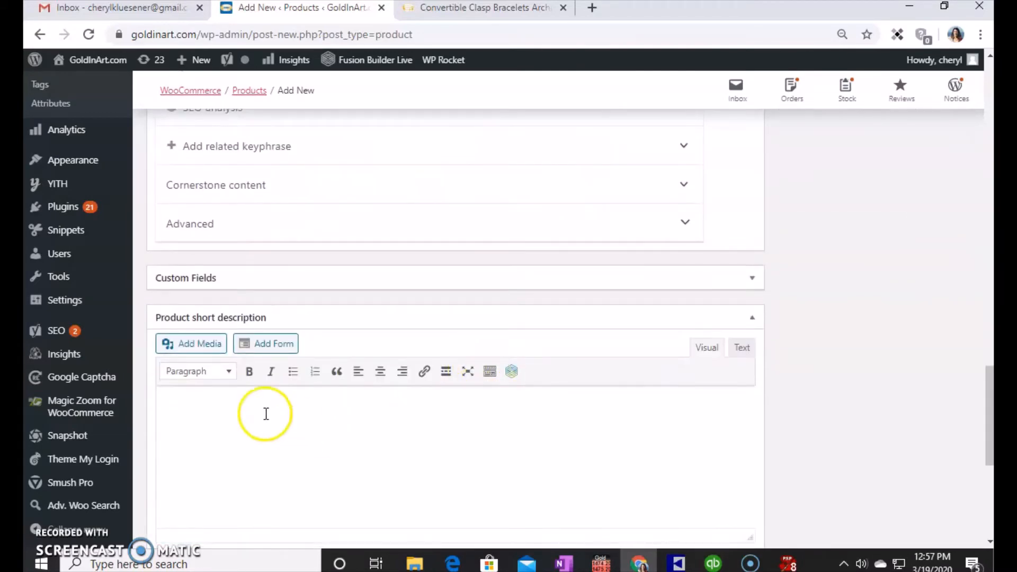
left_click(265, 414)
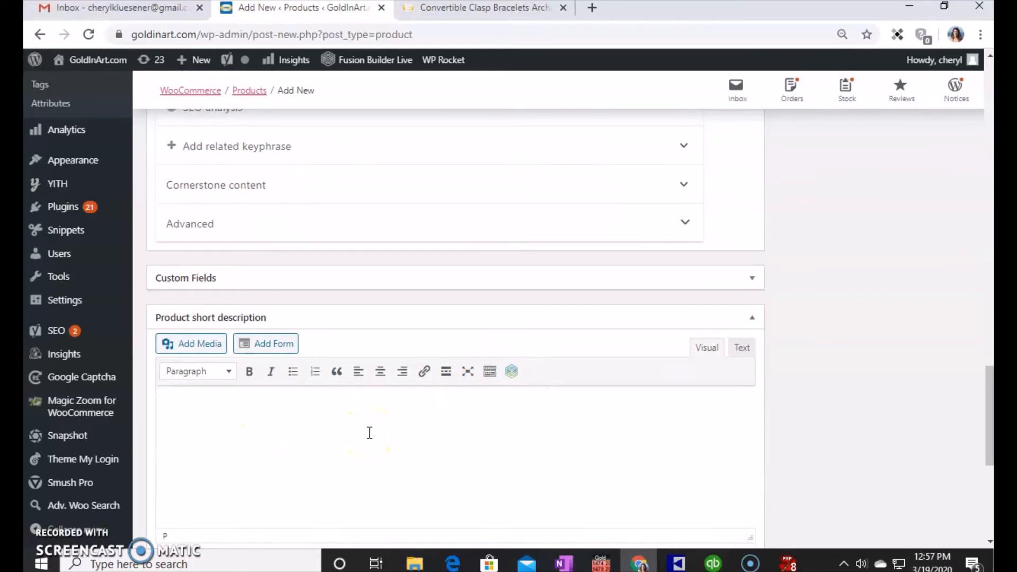
key("ctrl+v")
scroll(370, 432, "up", 6)
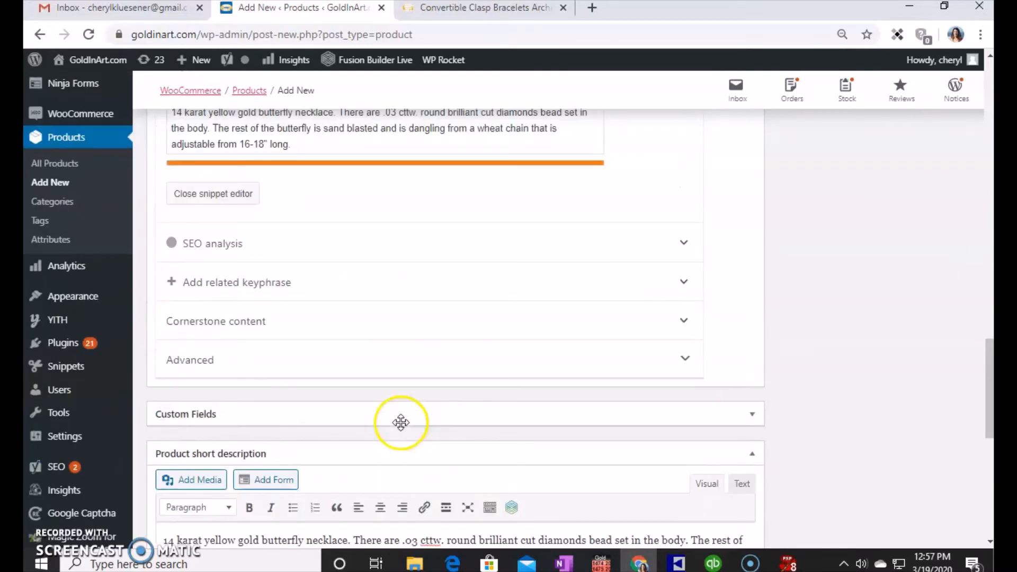
Switch to The Edge and check the file properties of the butterfly necklace image, then close them
left_click(677, 563)
left_click(557, 318)
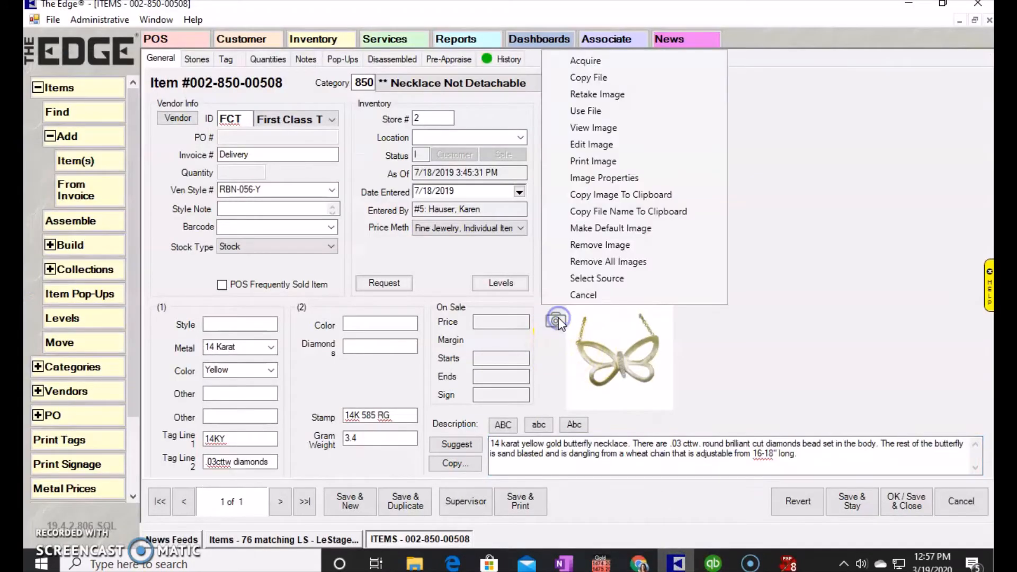
left_click(604, 178)
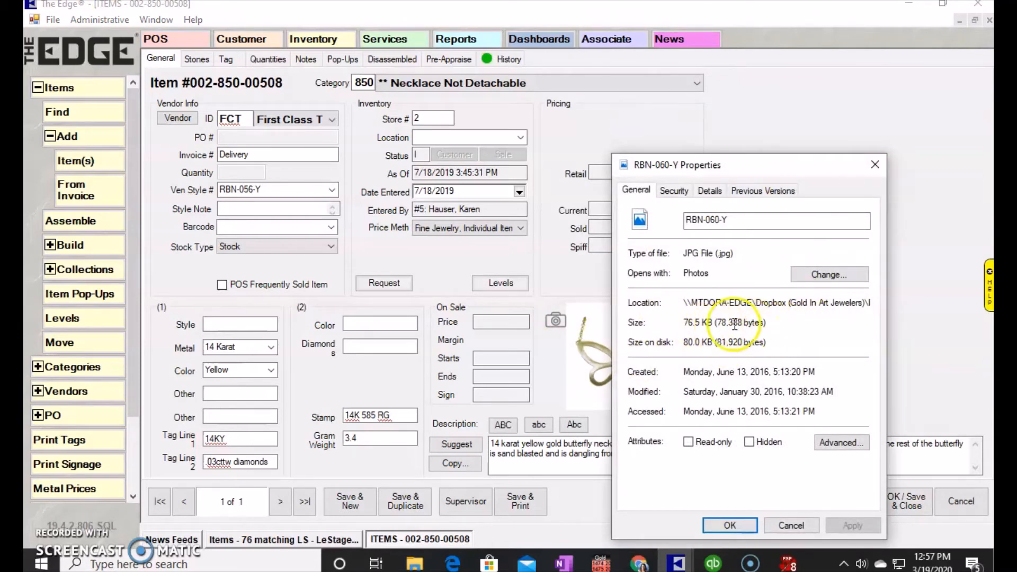
left_click(728, 525)
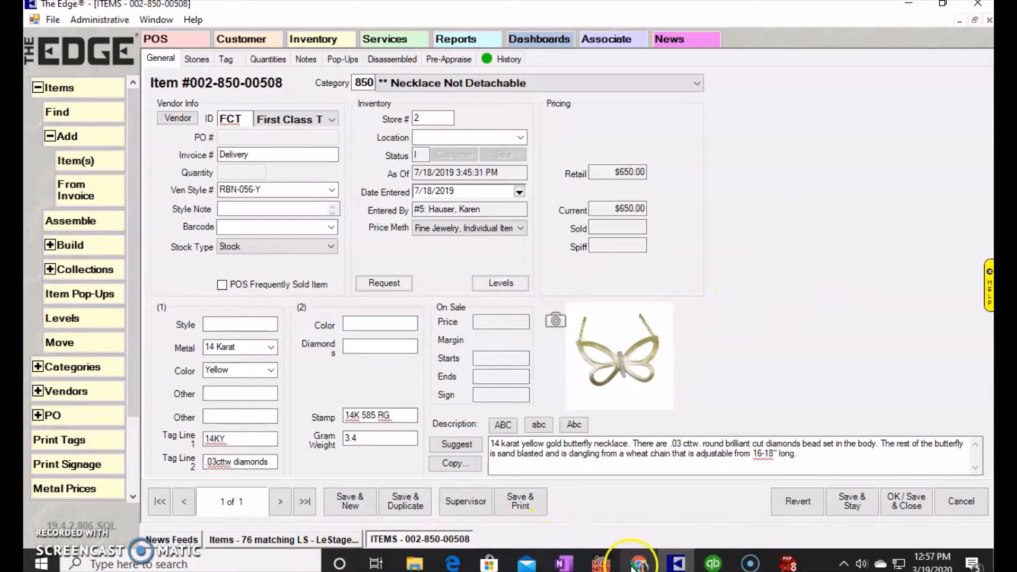
Return to the product page in Chrome and set the regular price to 650, checking the retail price in The Edge
left_click(639, 563)
scroll(503, 424, "up", 15)
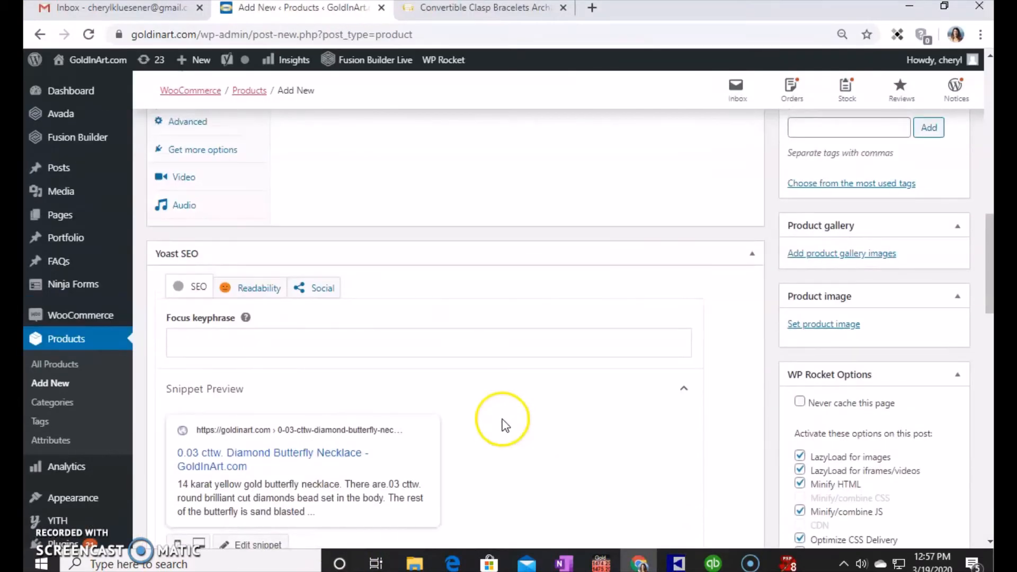
scroll(630, 392, "down", 3)
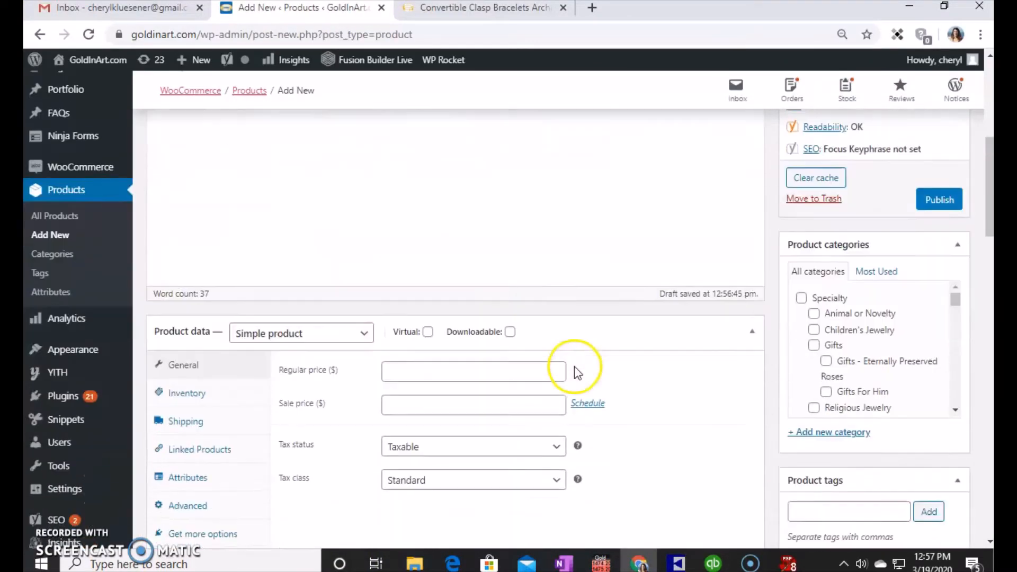
left_click(466, 367)
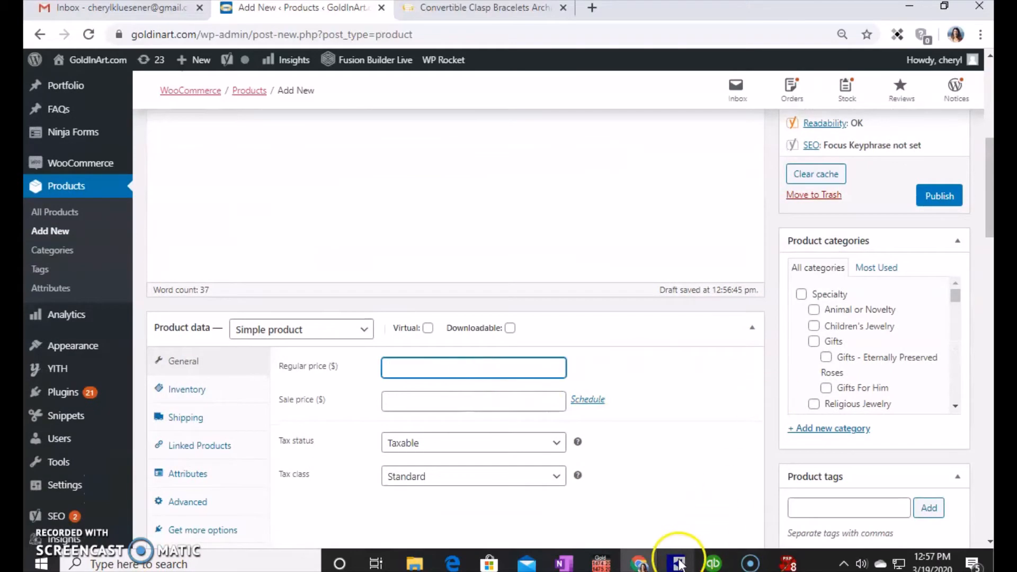
left_click(678, 564)
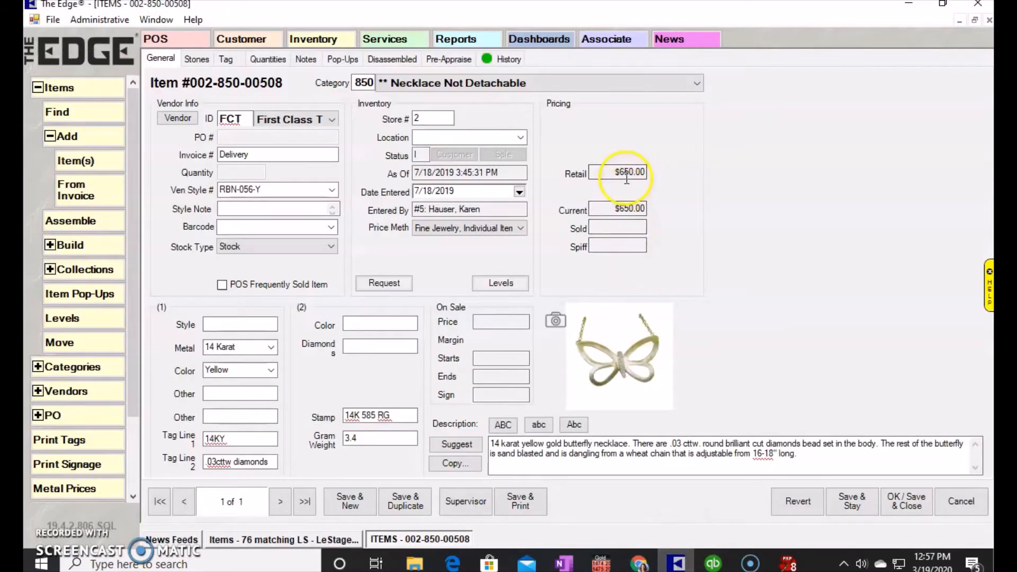
left_click(799, 502)
left_click(638, 564)
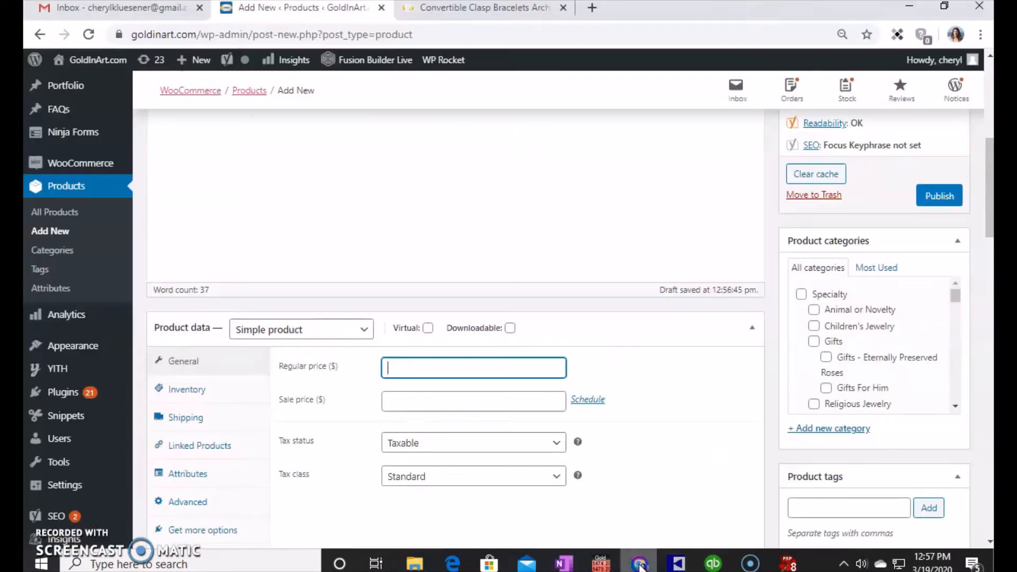
type("650")
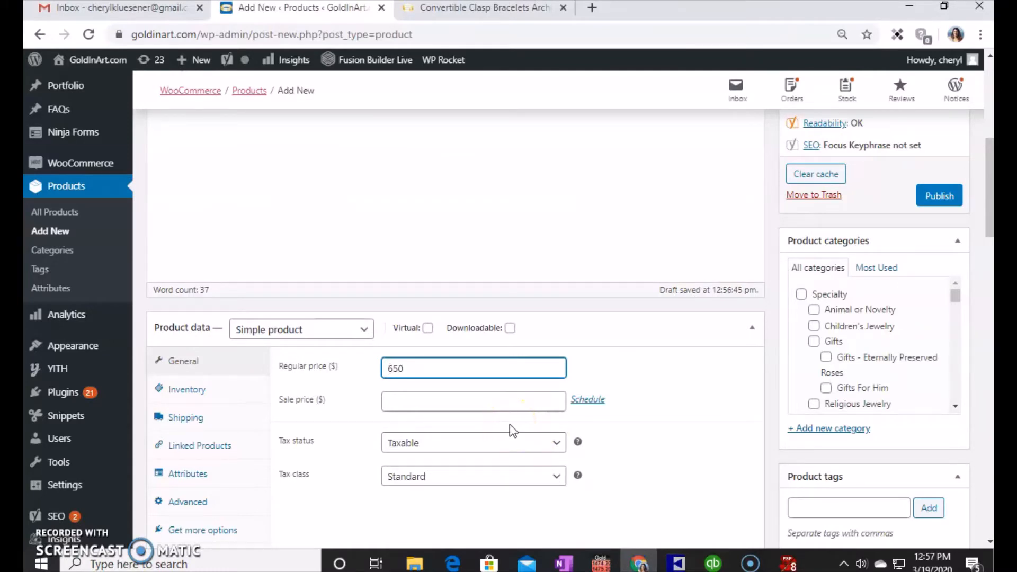
Copy the vendor style number from The Edge and enter it as the product's inventory SKU, RBN-056-Y
left_click(186, 391)
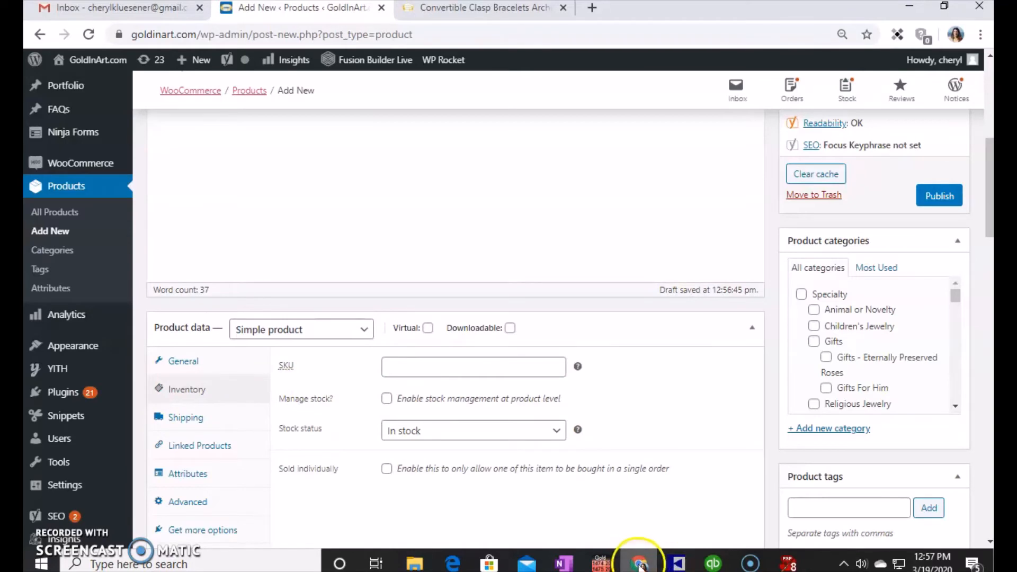
left_click(678, 563)
double_click(280, 186)
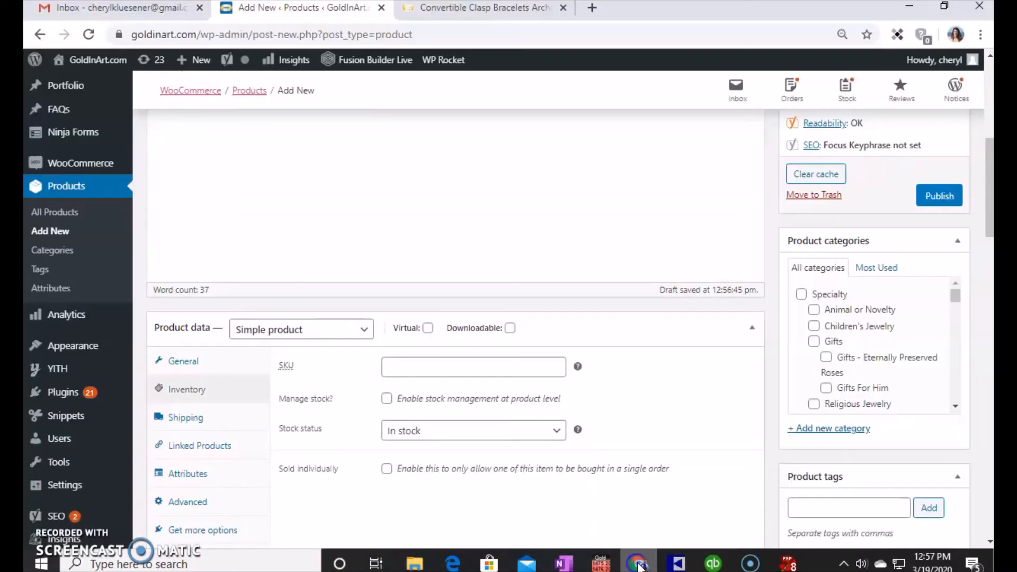
left_click(639, 563)
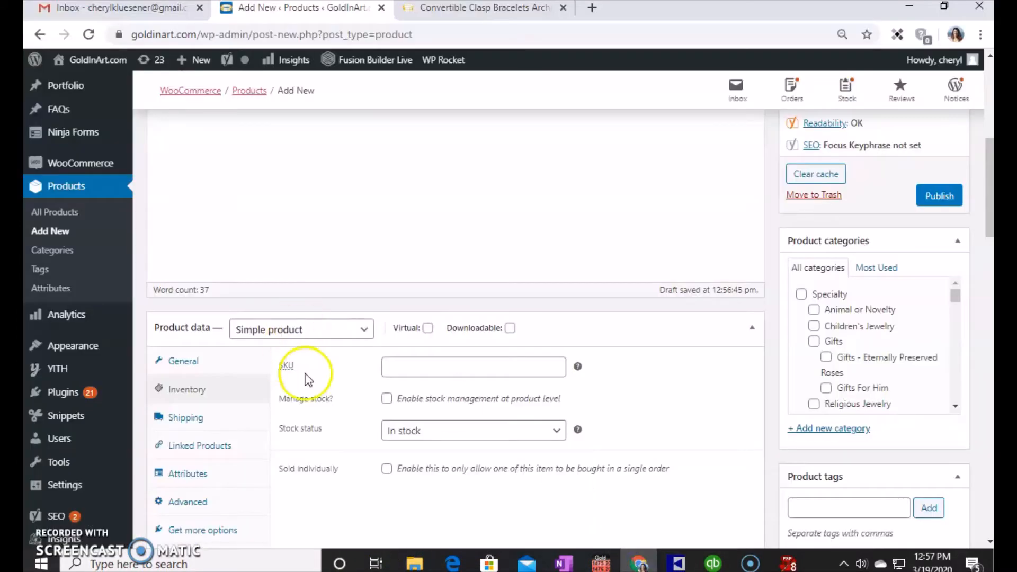
left_click(408, 364)
key("ctrl+v")
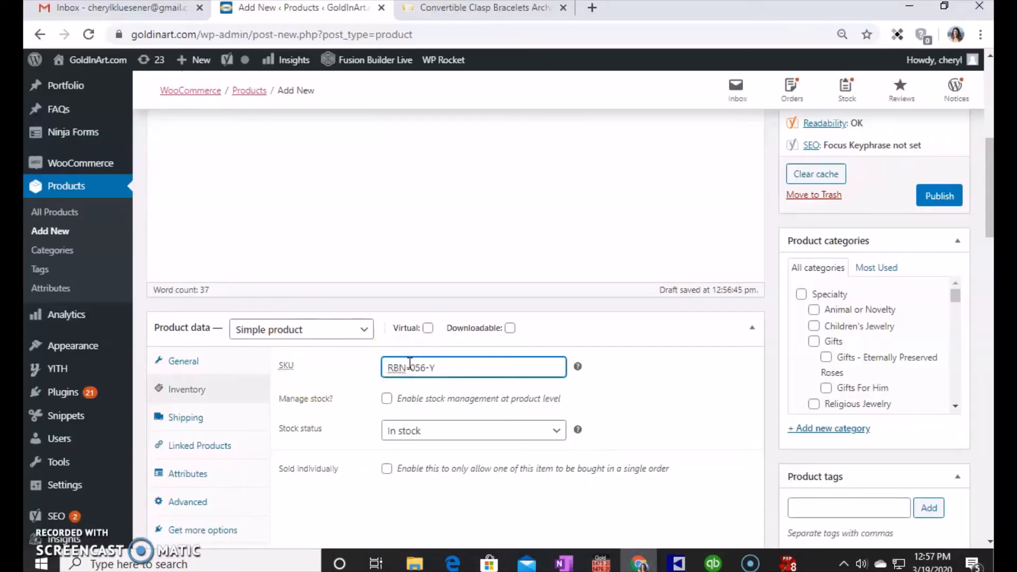
Enter "Diamond Butterfly Necklace" as the Yoast SEO focus keyphrase
scroll(477, 358, "down", 3)
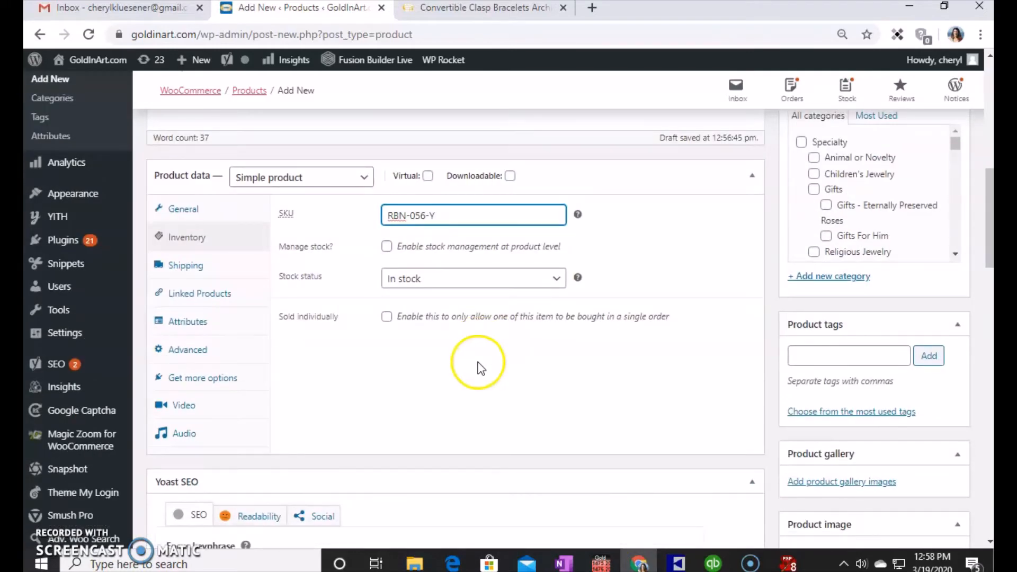
scroll(481, 368, "down", 2)
left_click(352, 494)
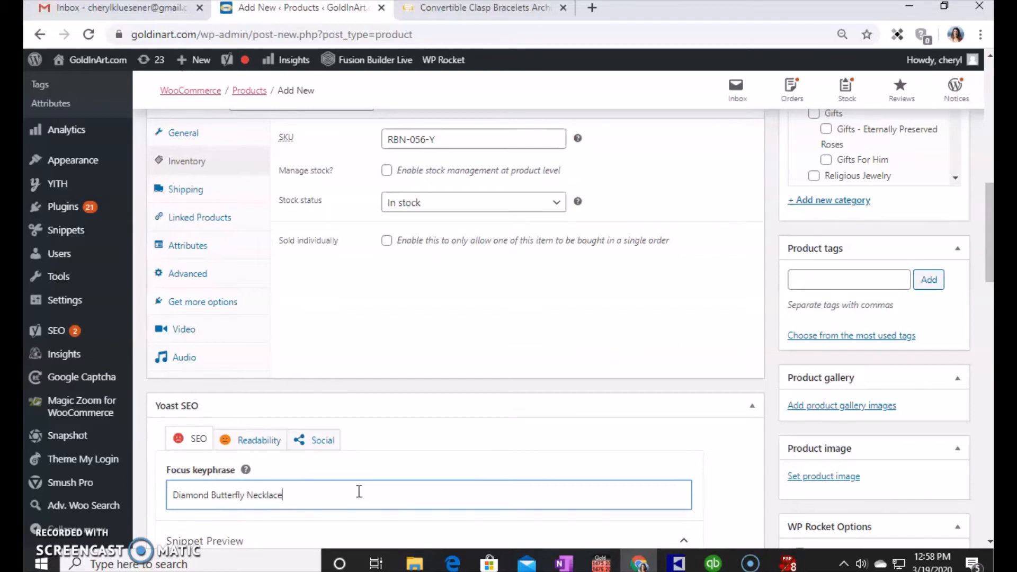
Start setting the product image by uploading a file, and open the file chooser
scroll(630, 364, "down", 1)
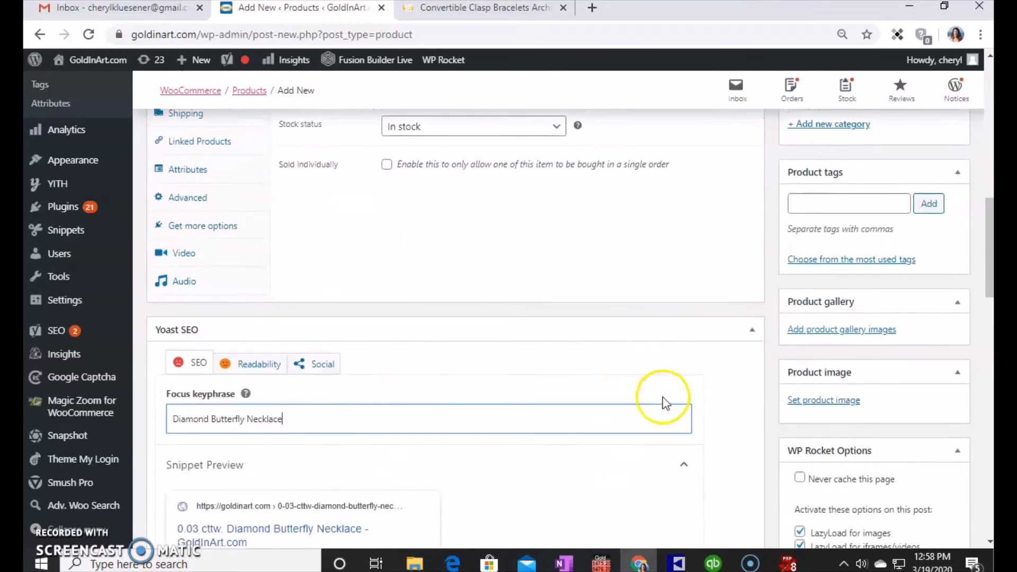
left_click(836, 402)
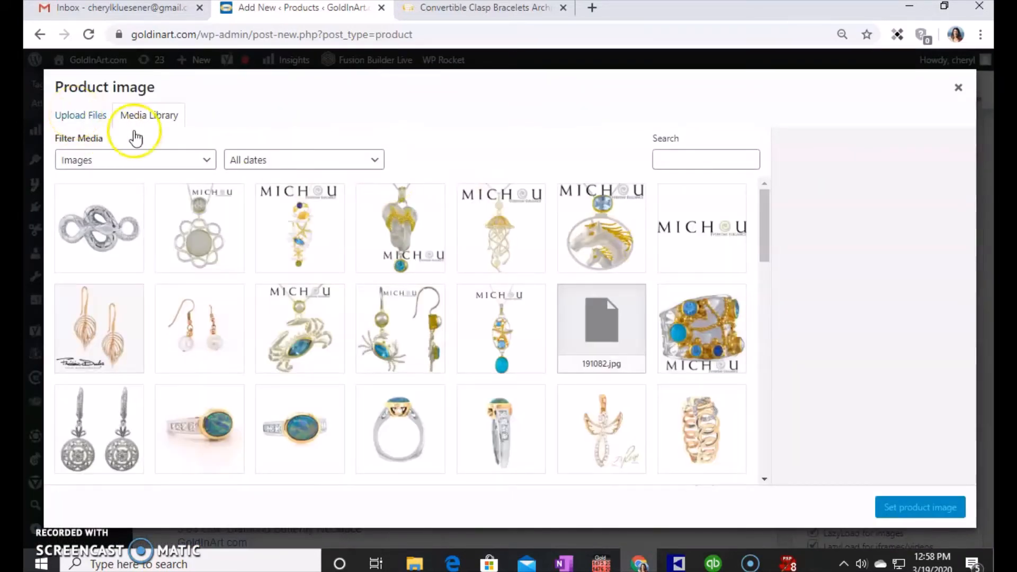
left_click(82, 117)
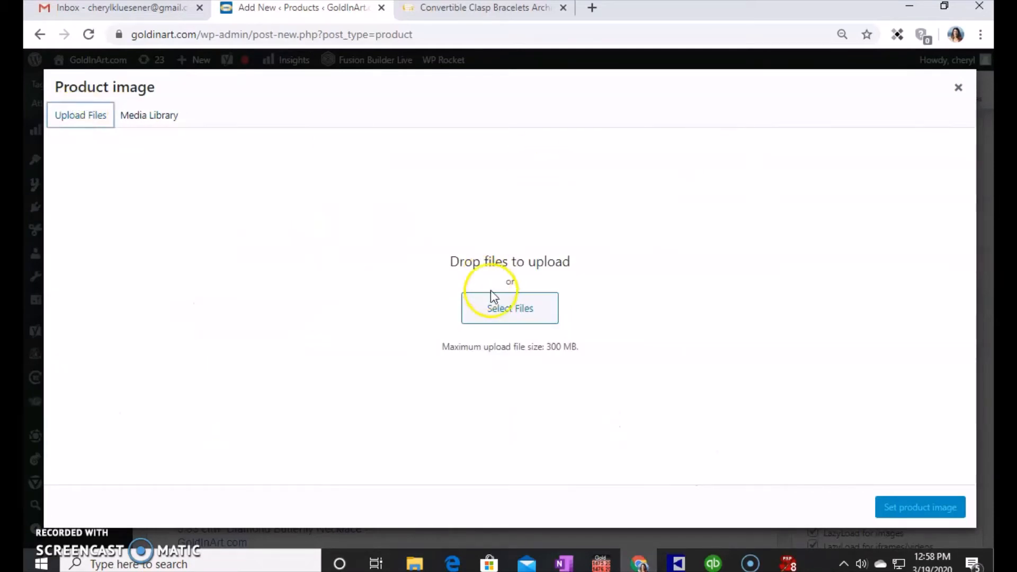
left_click(518, 311)
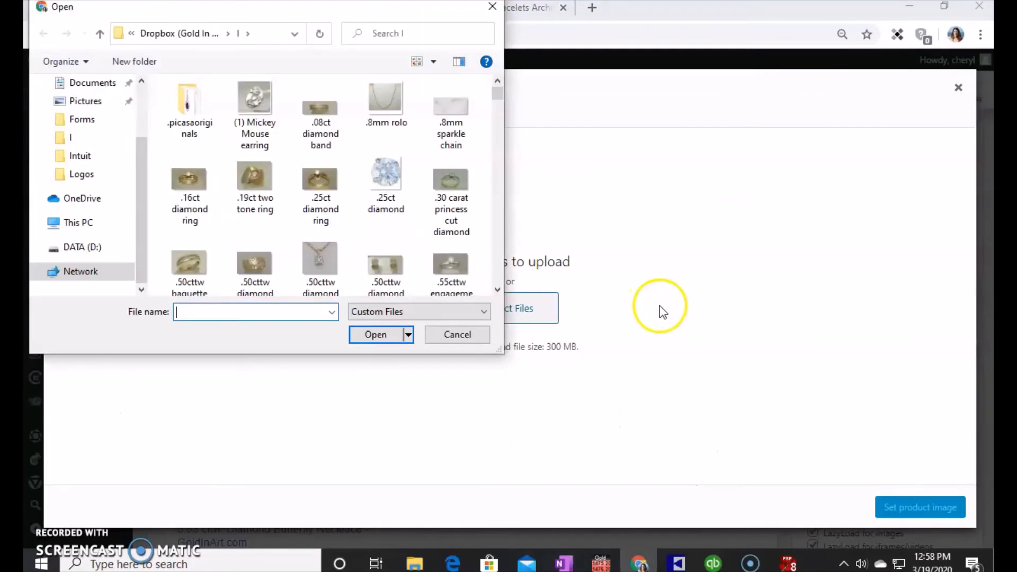
Switch to The Edge and copy the necklace image's file name to the clipboard
left_click(678, 564)
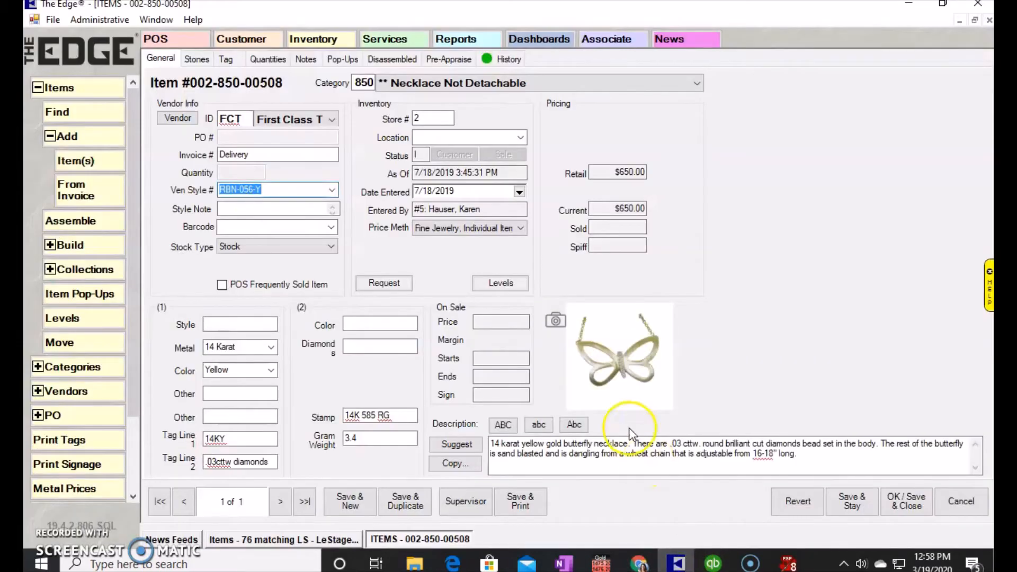
left_click(554, 322)
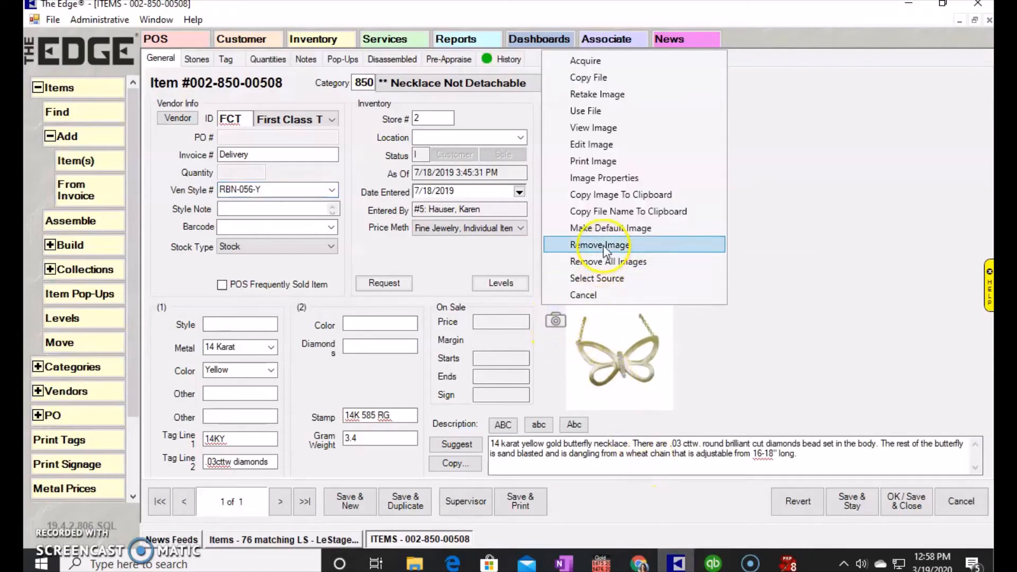
left_click(606, 215)
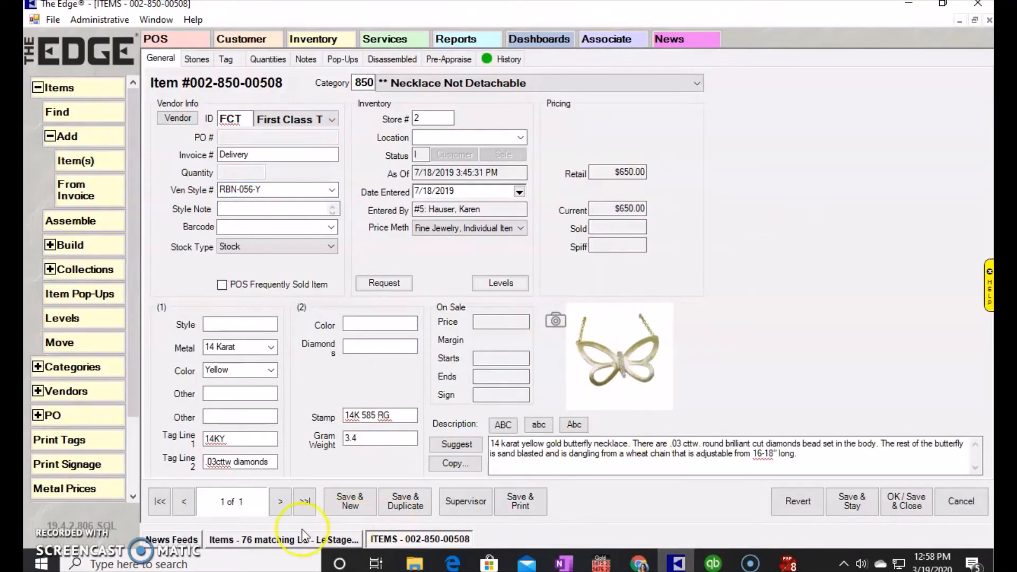
Back in Chrome, upload RBN-060-Y.jpg using the copied file path and set it as the product image
left_click(640, 563)
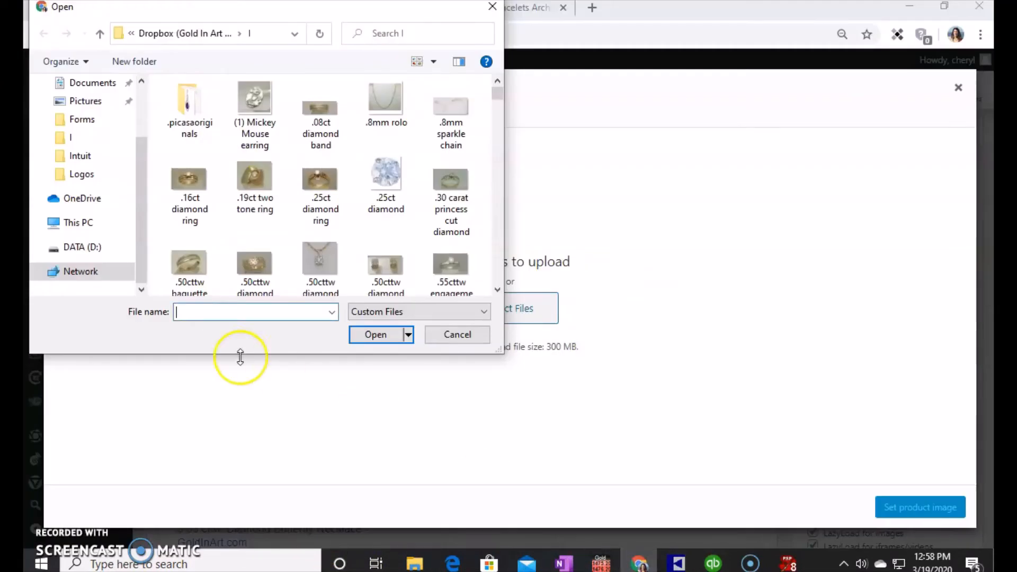
key("ctrl+v")
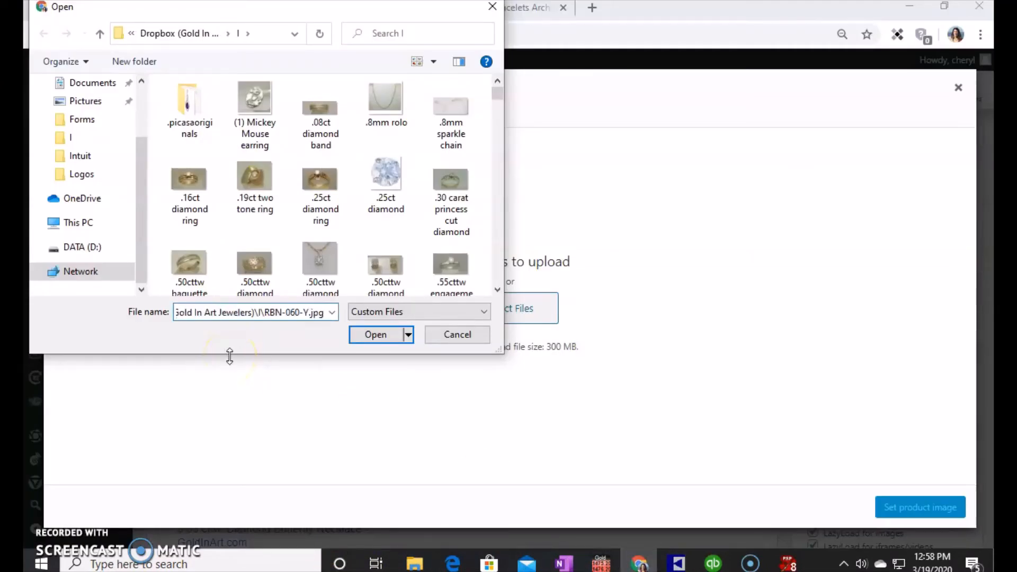
left_click(375, 335)
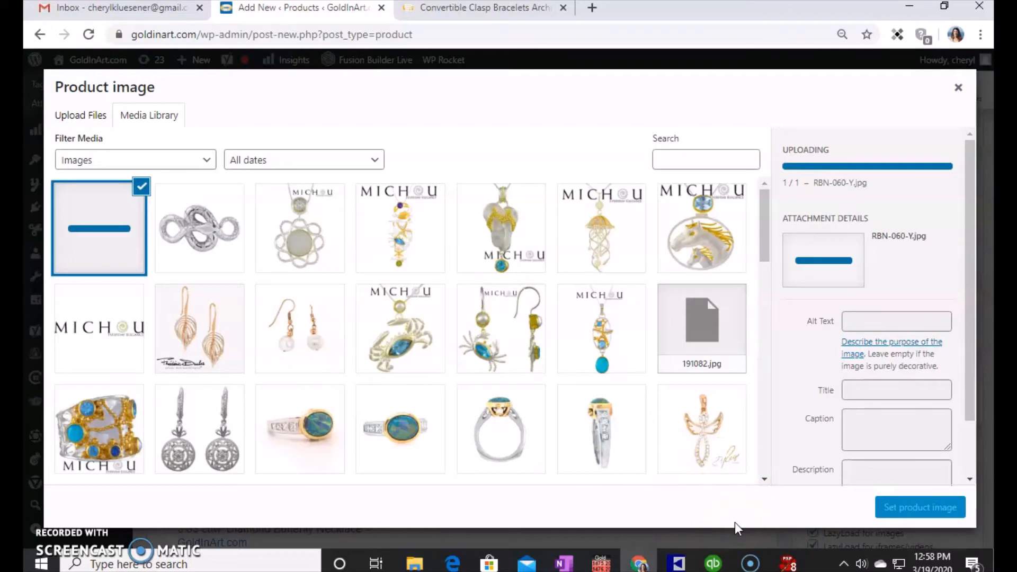
left_click(918, 509)
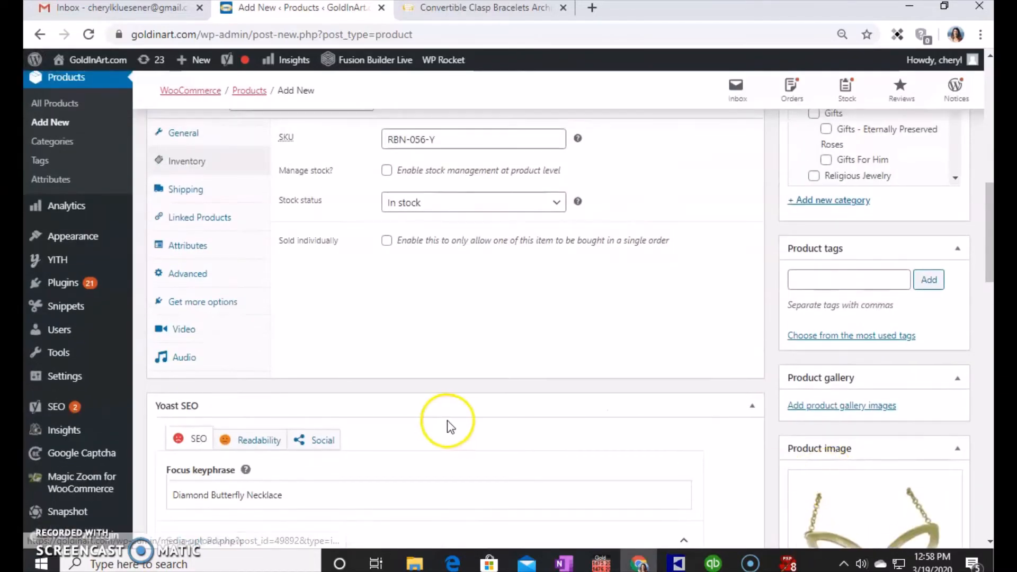
scroll(530, 424, "up", 5)
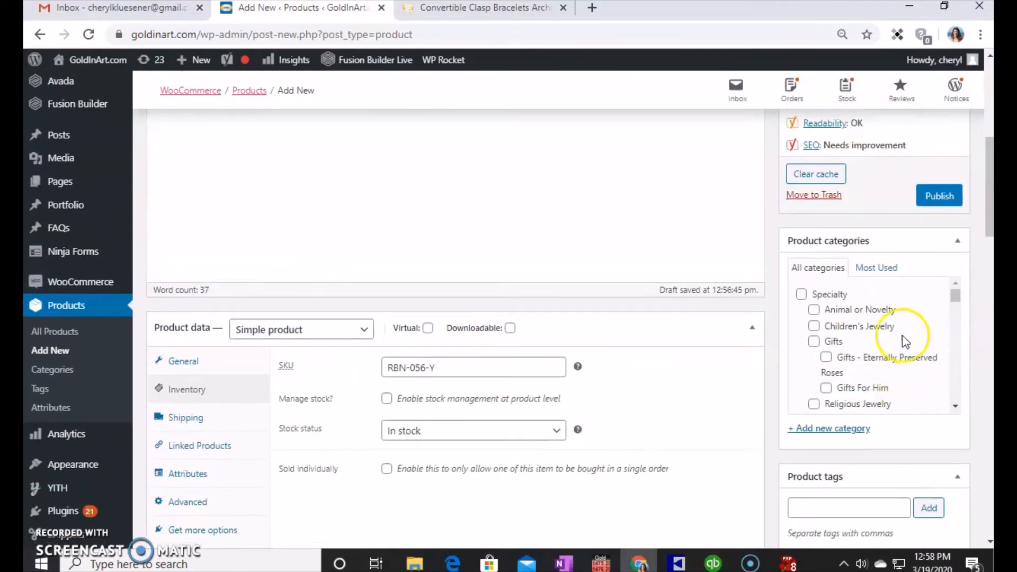
Assign the butterfly necklace to the Animal or Novelty and Diamond Necklaces product categories
left_click(813, 310)
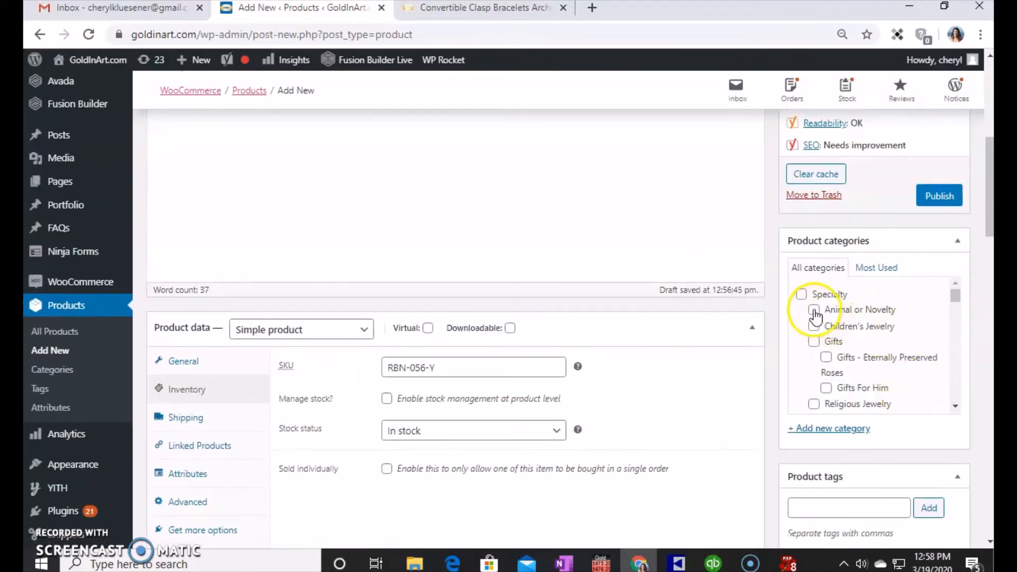
left_click(956, 406)
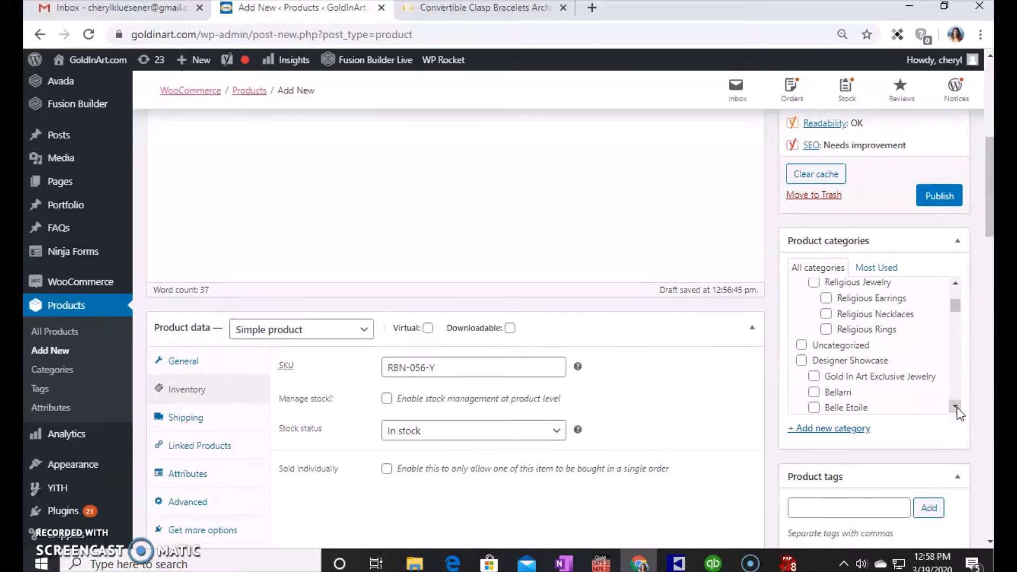
left_click(957, 408)
left_click(957, 408)
left_click(957, 407)
left_click(957, 408)
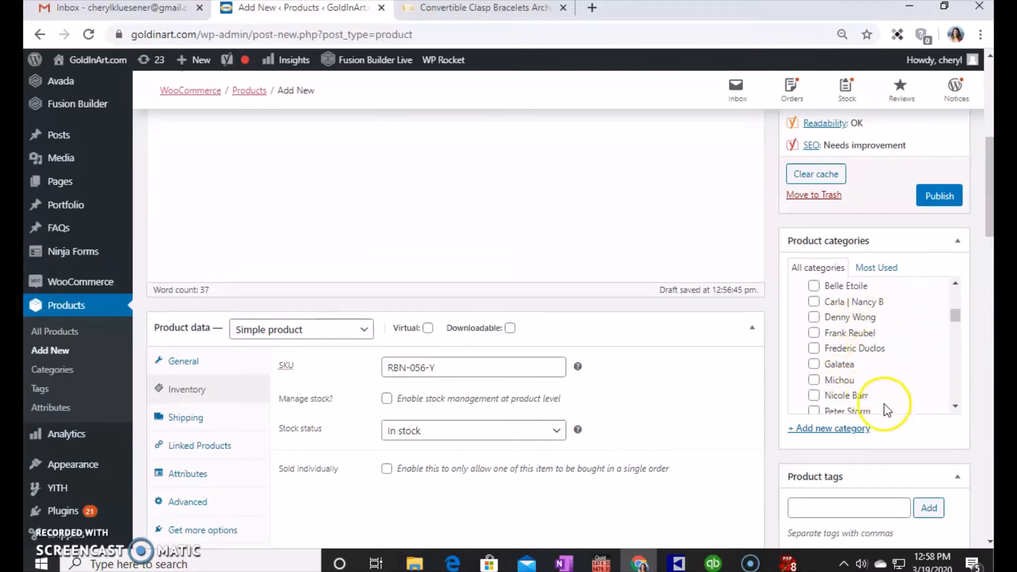
left_click(955, 406)
left_click(956, 406)
left_click(955, 407)
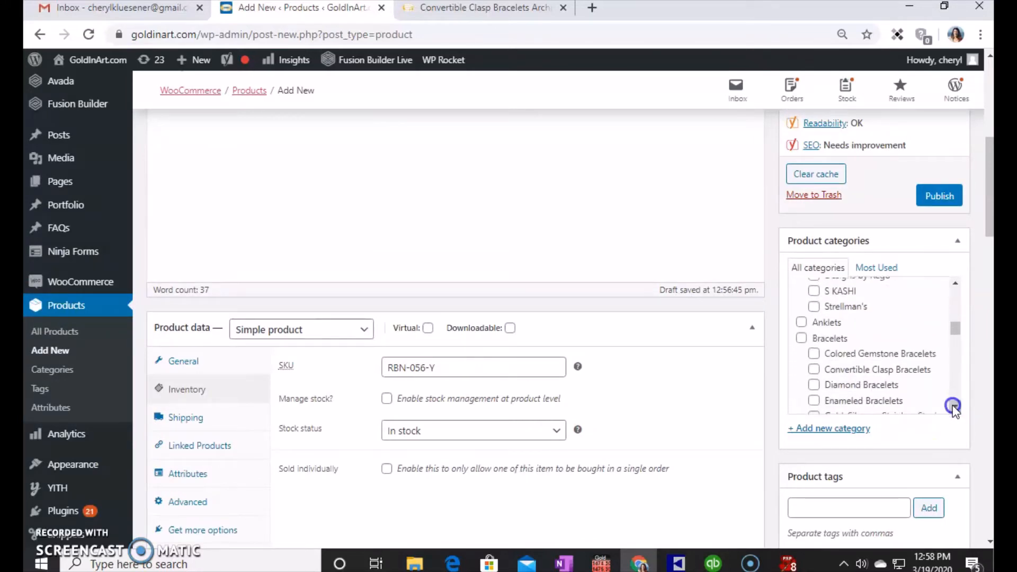
left_click(955, 406)
left_click(955, 407)
left_click(955, 406)
left_click(955, 406)
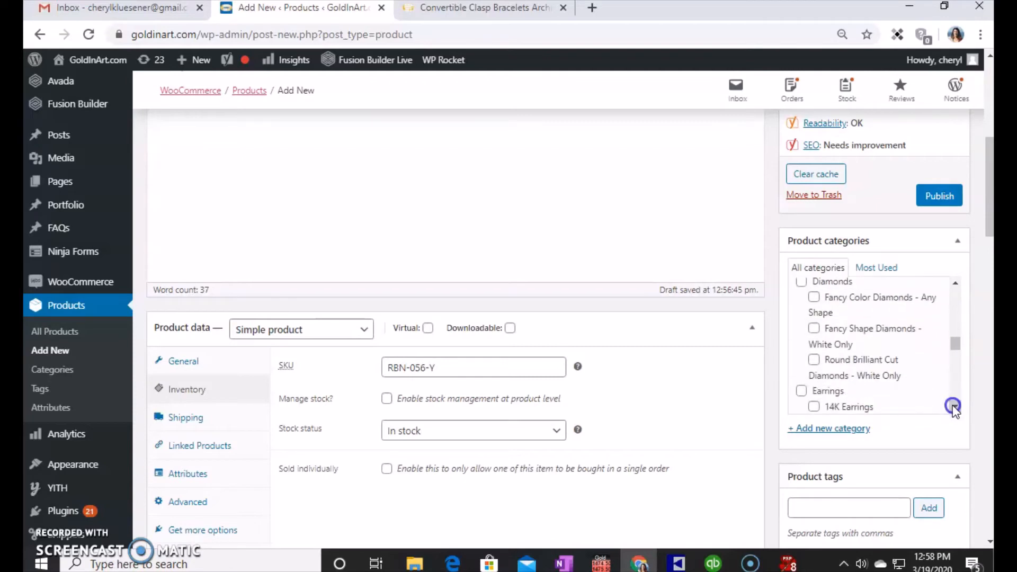
left_click(955, 407)
left_click(954, 407)
left_click(955, 407)
left_click(954, 407)
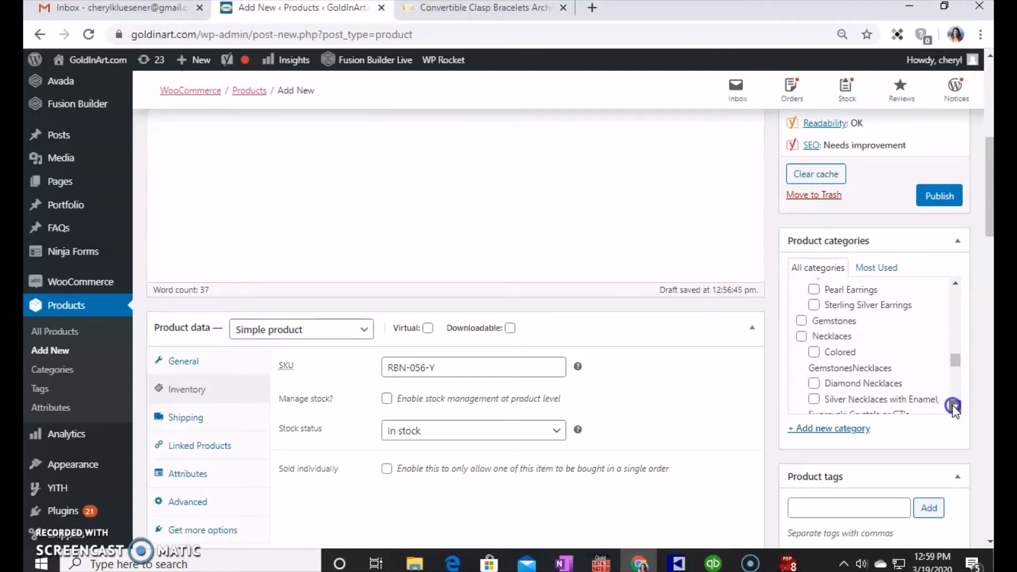
scroll(906, 400, "down", 1)
left_click(814, 334)
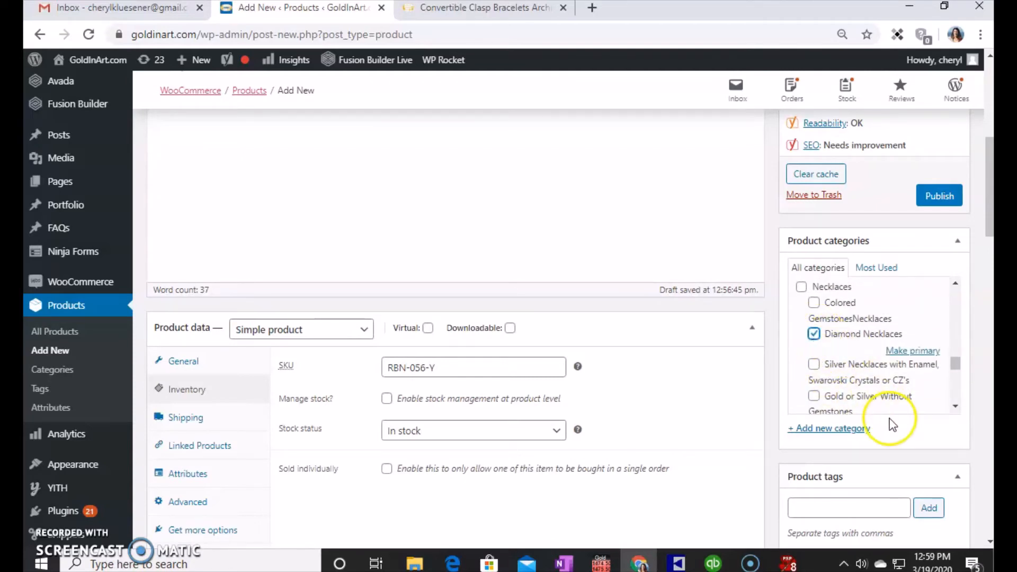
Add the butterfly necklace to the New Jewelry product category as well
left_click(955, 407)
left_click(955, 407)
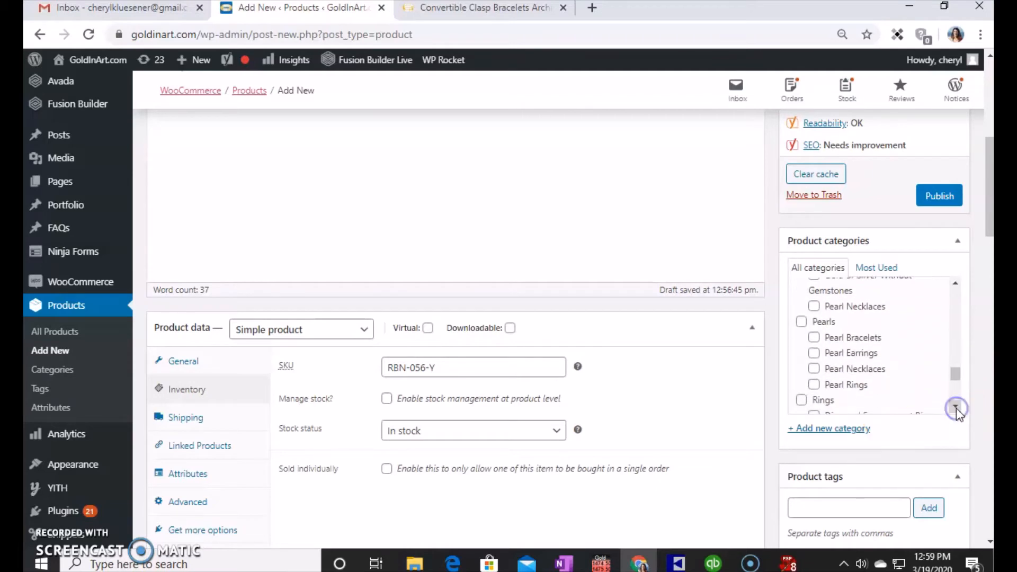
left_click(956, 407)
left_click(956, 407)
left_click(956, 406)
left_click(955, 407)
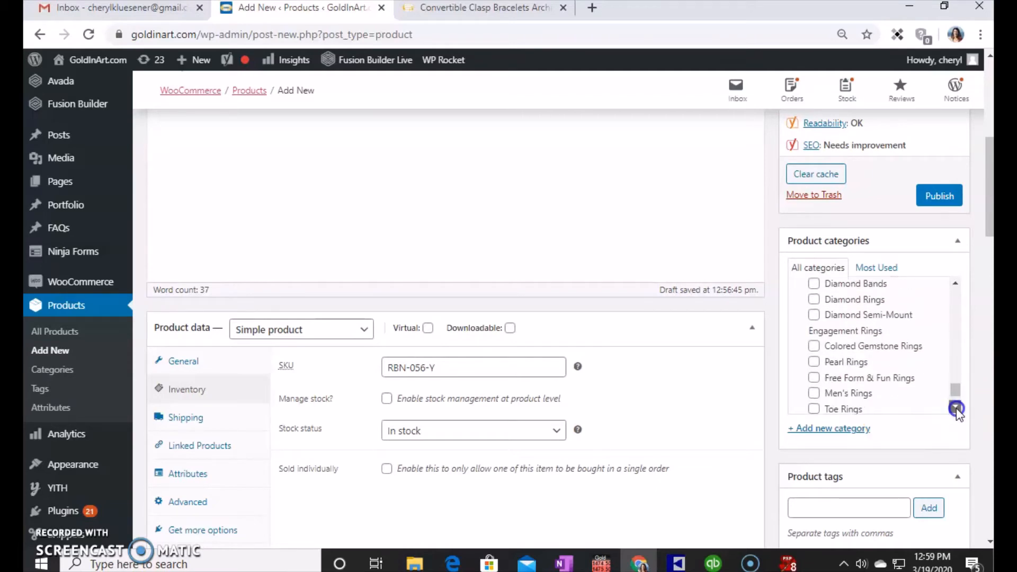
left_click(956, 406)
left_click(955, 407)
left_click(801, 382)
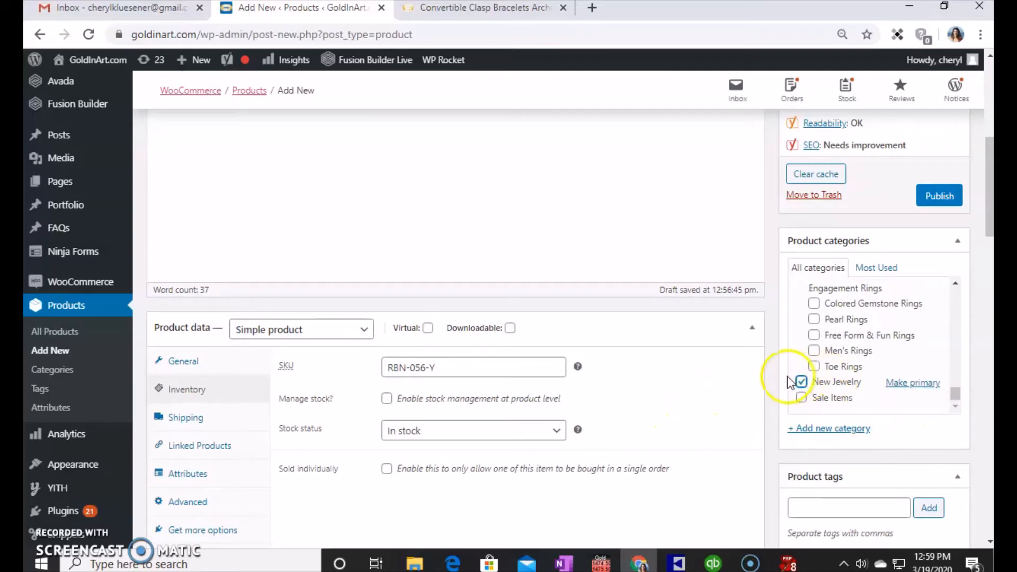
Add the product tag "butterfly" and publish the product
scroll(729, 438, "down", 3)
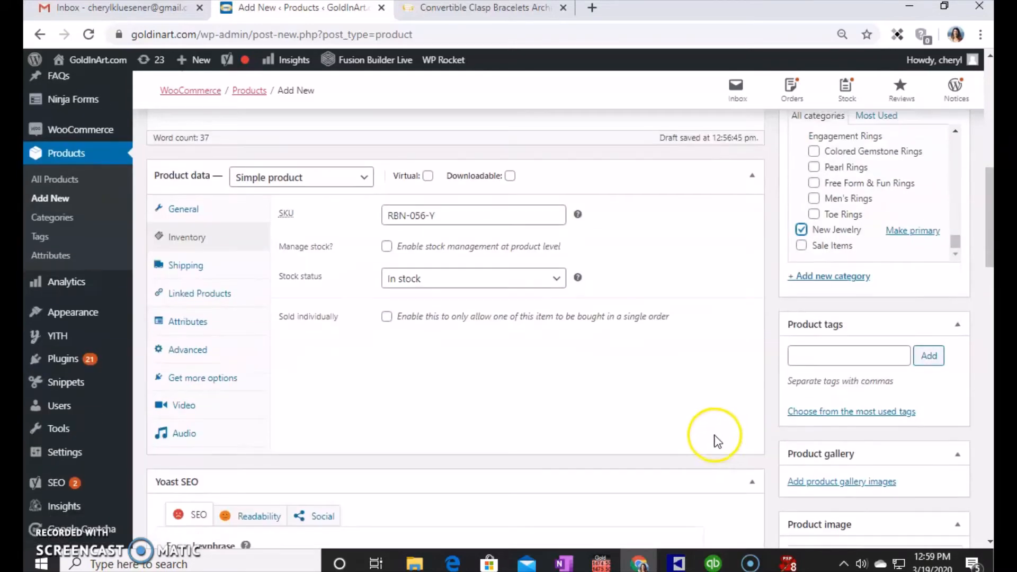
left_click(815, 356)
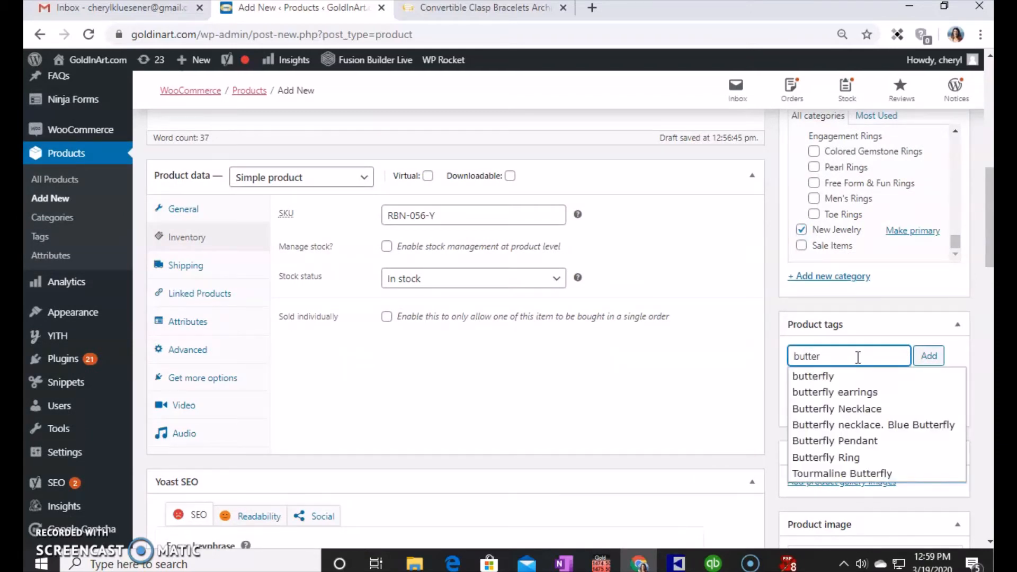
key("Return")
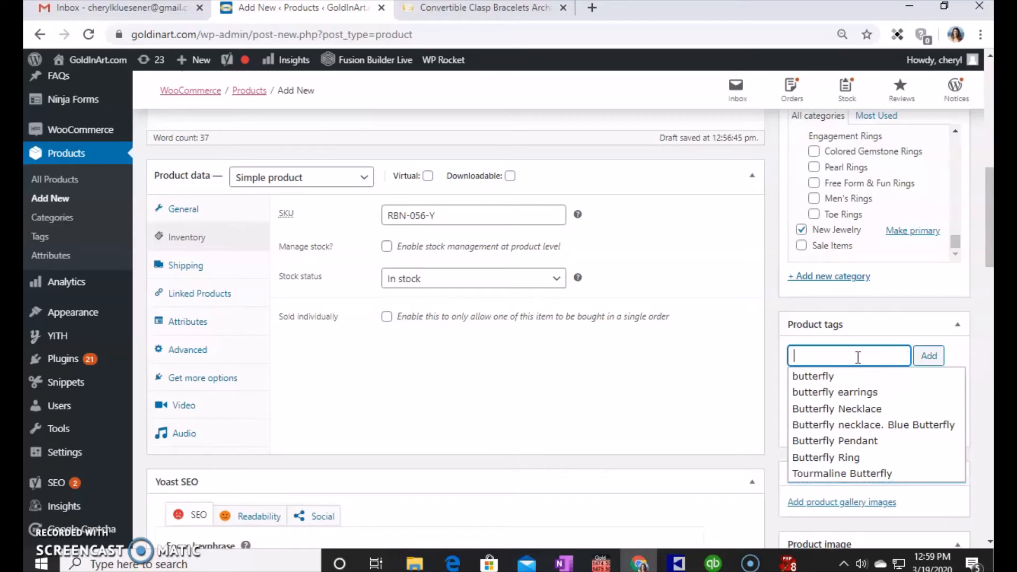
left_click(687, 390)
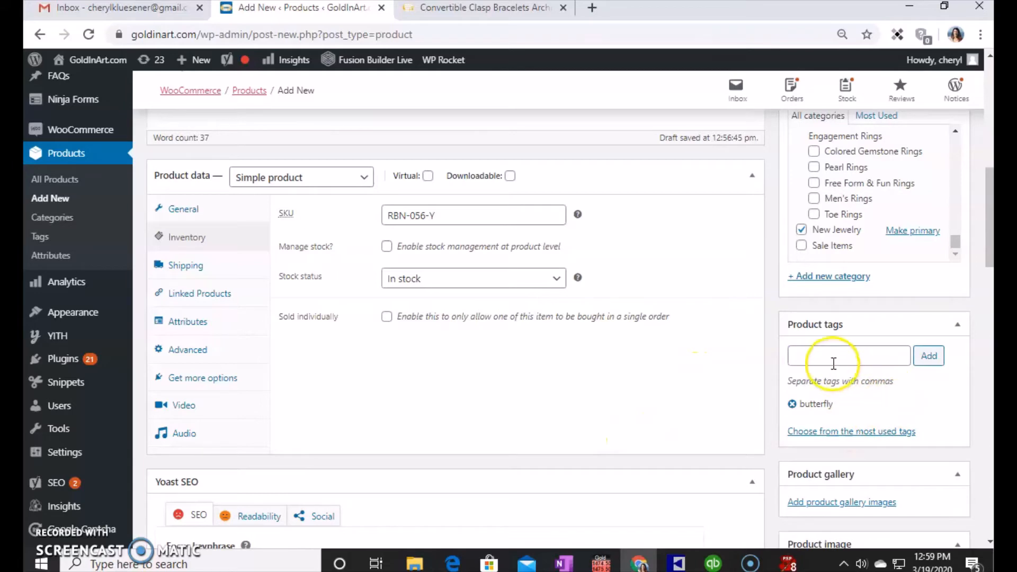
scroll(603, 430, "up", 5)
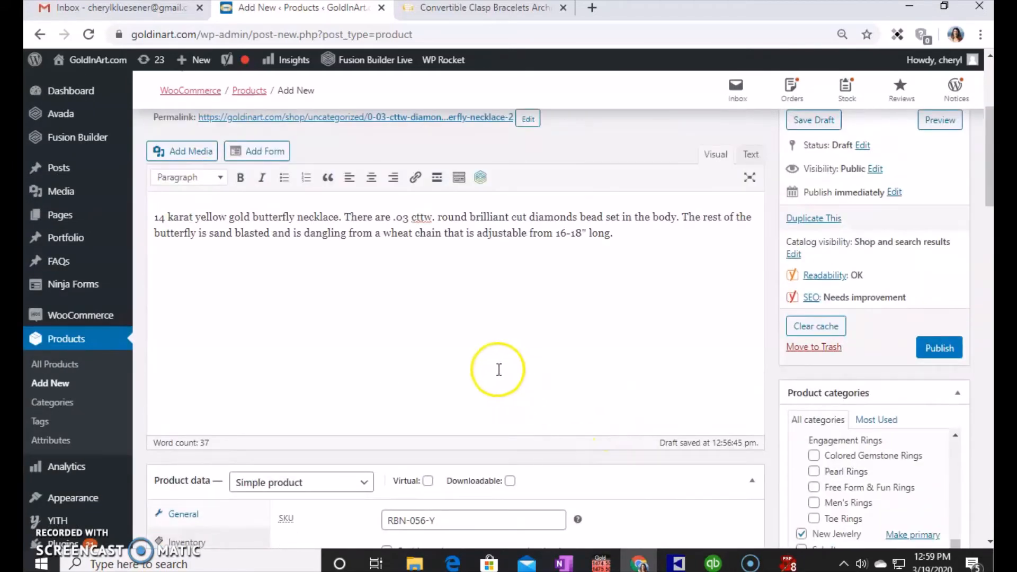
left_click(938, 348)
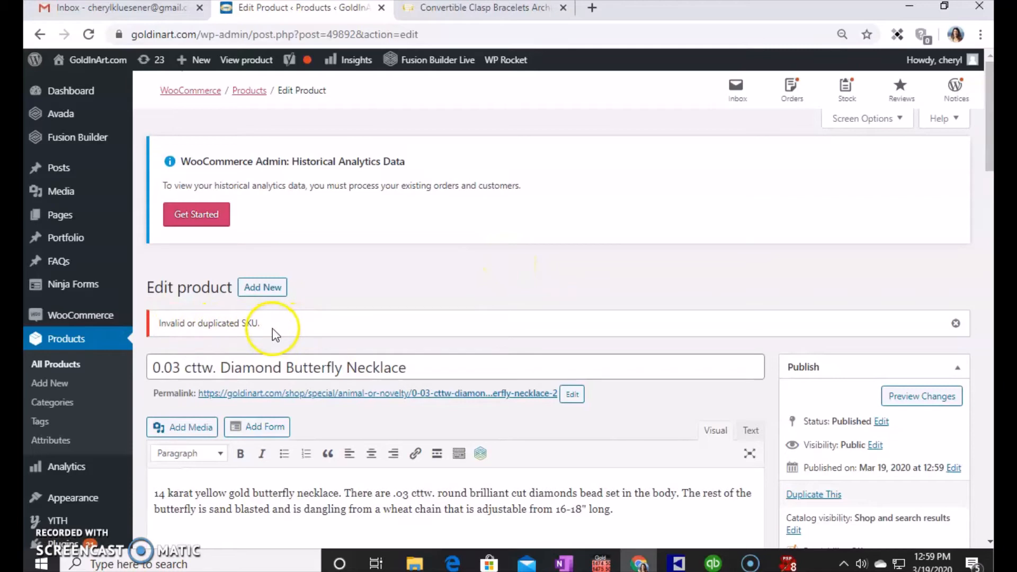
Check the SKU in the published product's inventory data and review its title and description
scroll(459, 356, "down", 2)
scroll(459, 352, "down", 8)
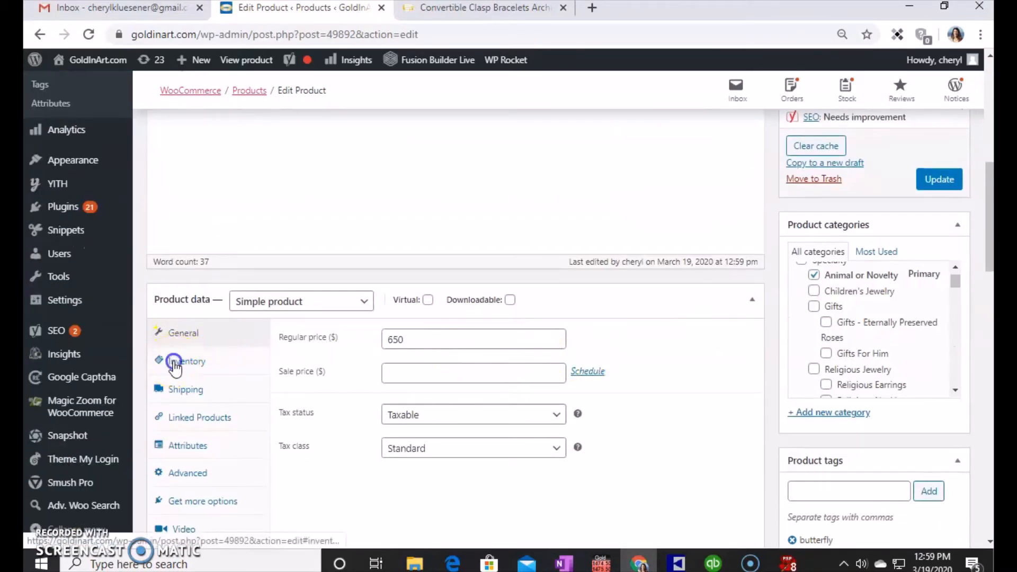
left_click(178, 361)
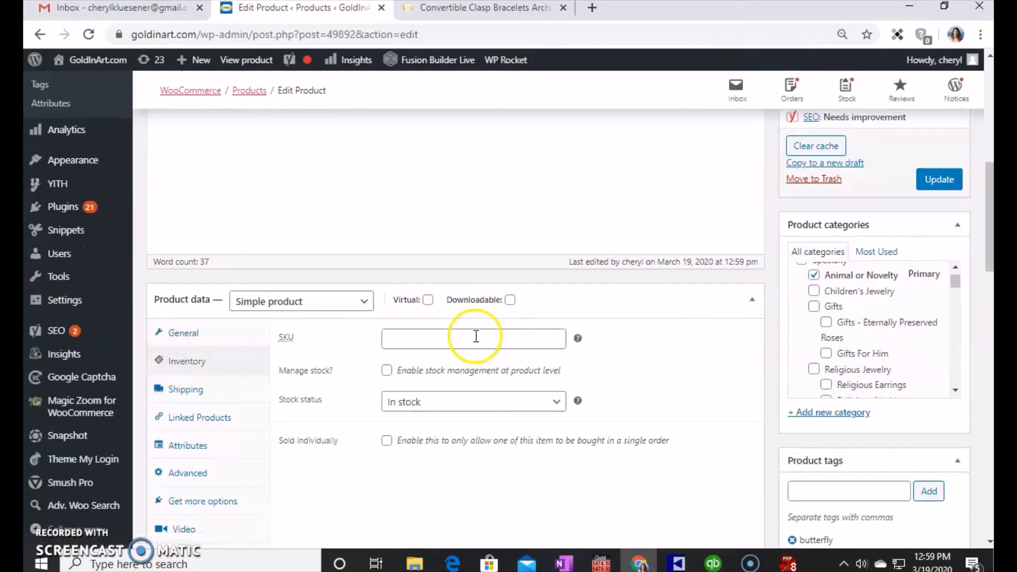
scroll(640, 350, "up", 7)
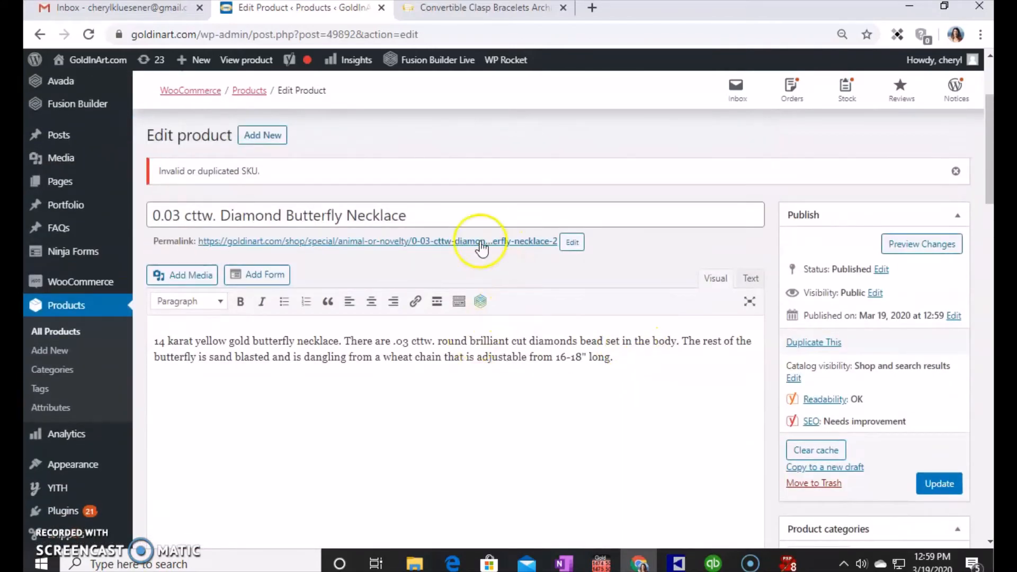
scroll(551, 317, "down", 3)
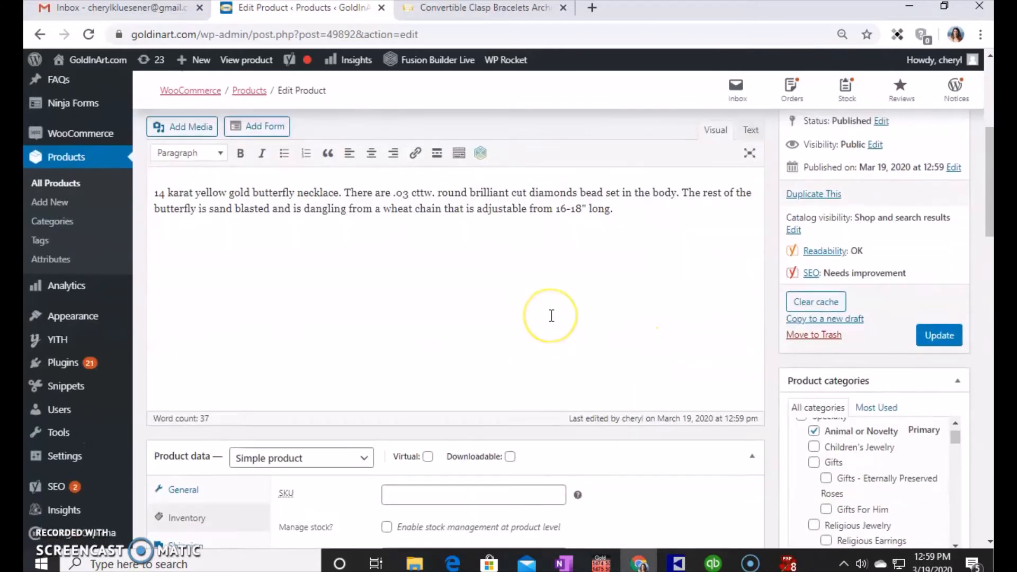
scroll(550, 316, "down", 4)
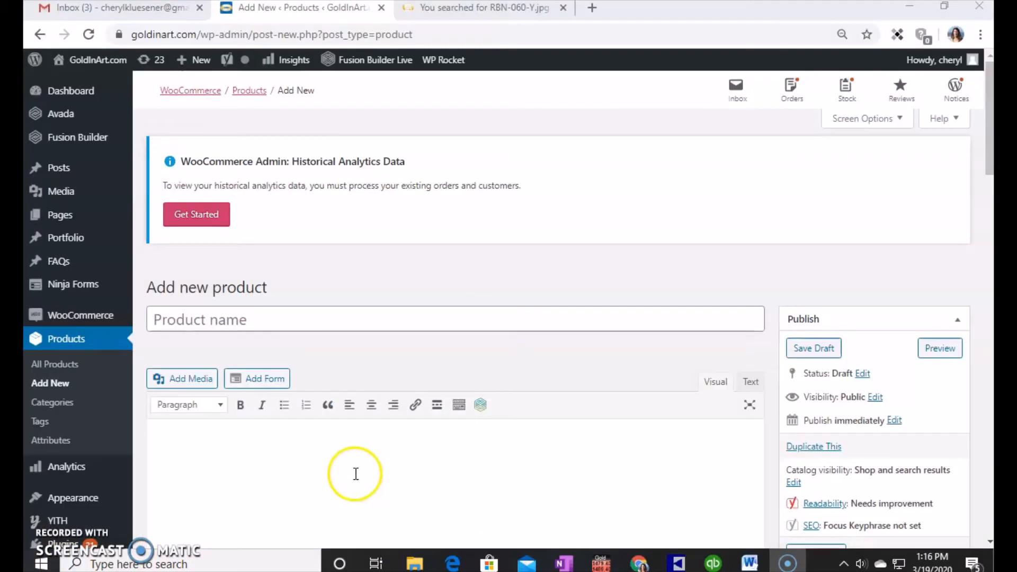
Name the new product "Moonstone Necklace with 0.27 cttw. Diamonds"
left_click(204, 320)
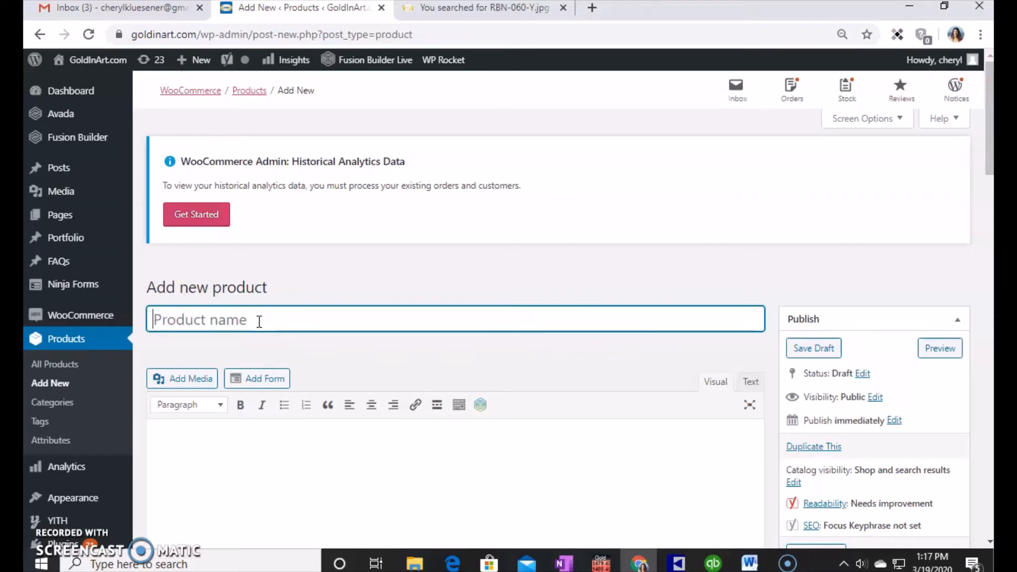
type("Moonstaone")
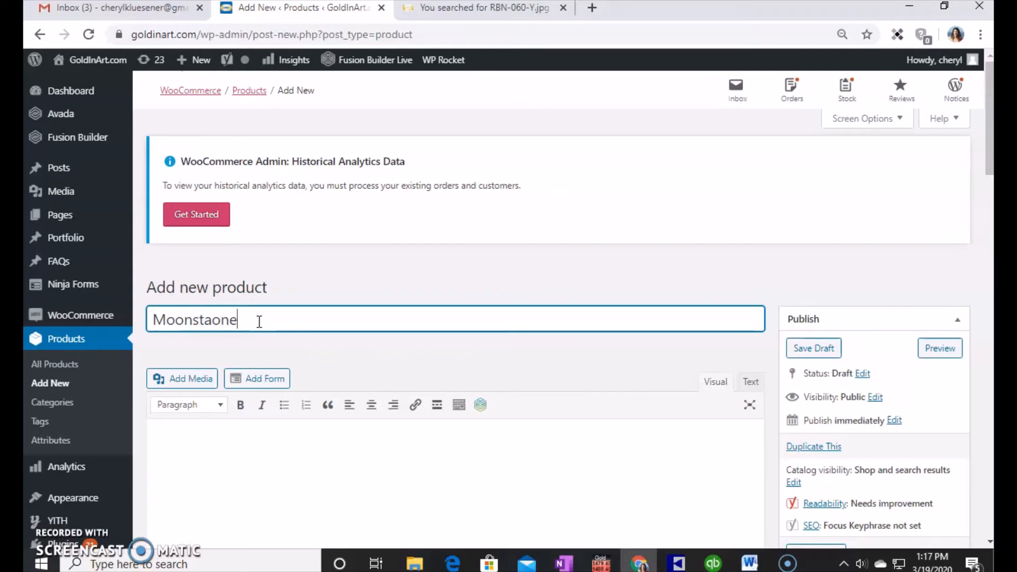
key("BackSpace")
key("BackSpace")
key("BackSpace")
key("BackSpace")
type("one Neck")
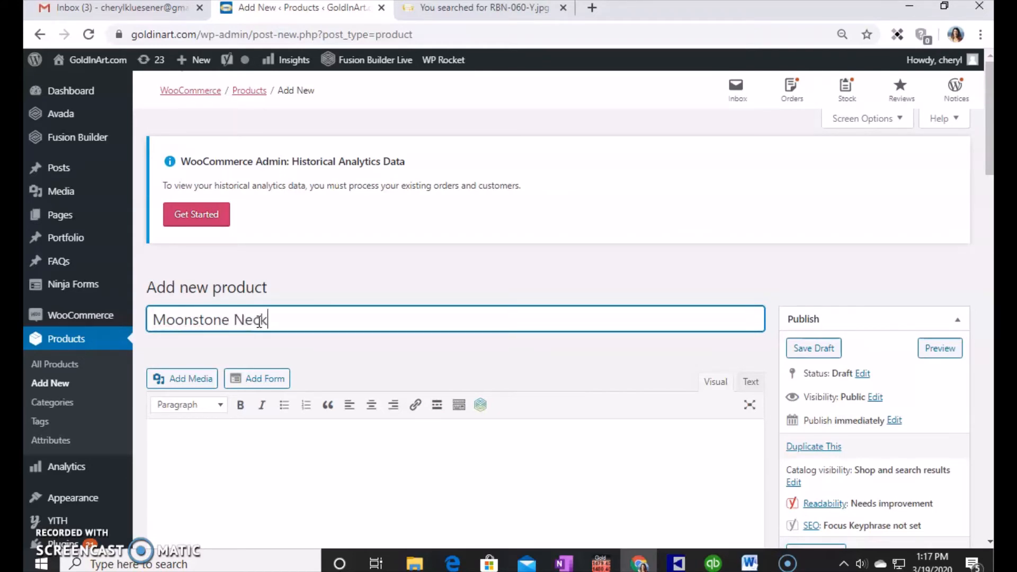
type("lace with 0.27 cttw. Diamonds")
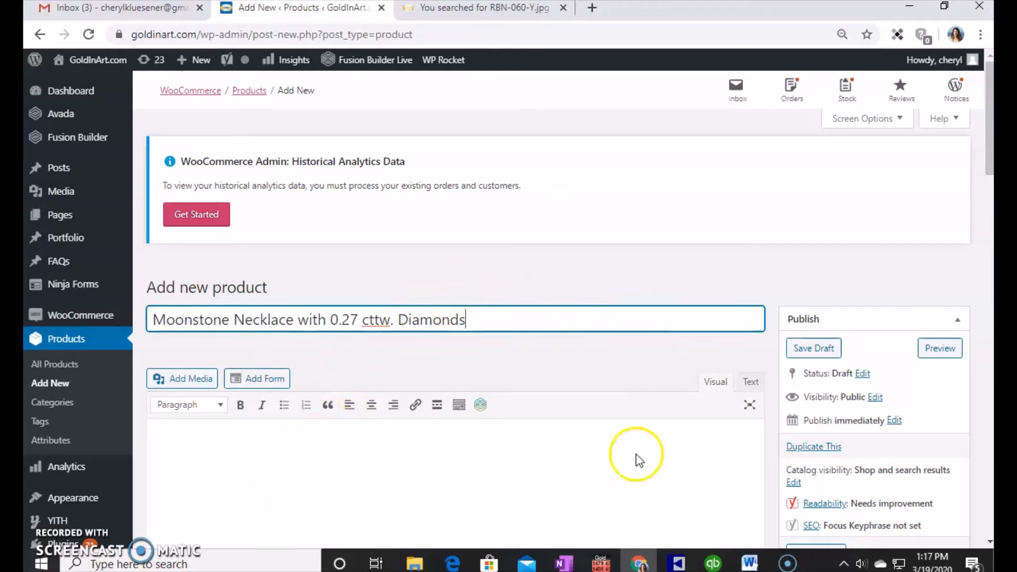
Switch to The Edge and copy the full description of the moonstone necklace item
left_click(676, 563)
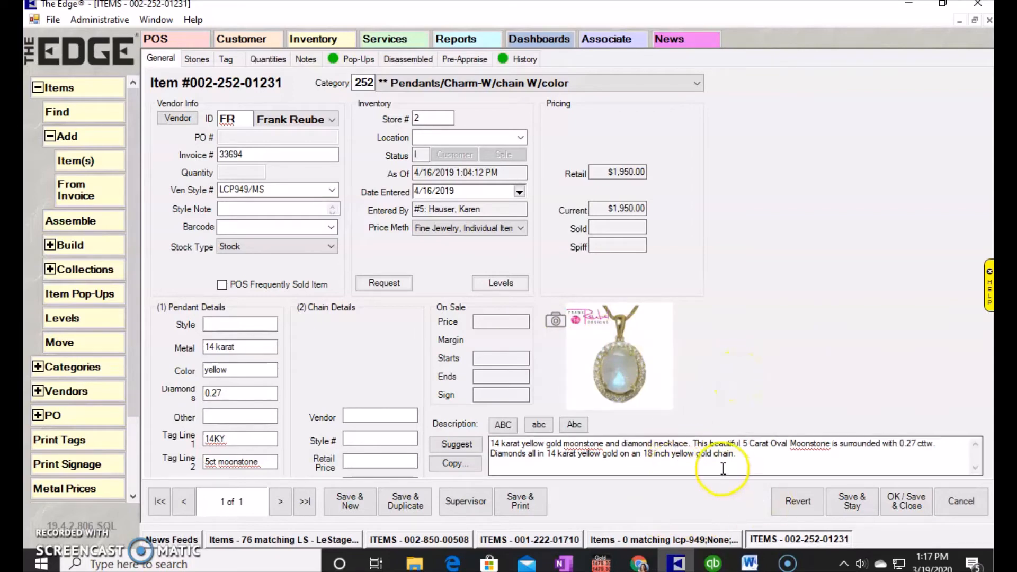
left_click(739, 454)
key("ctrl+a")
key("ctrl+c")
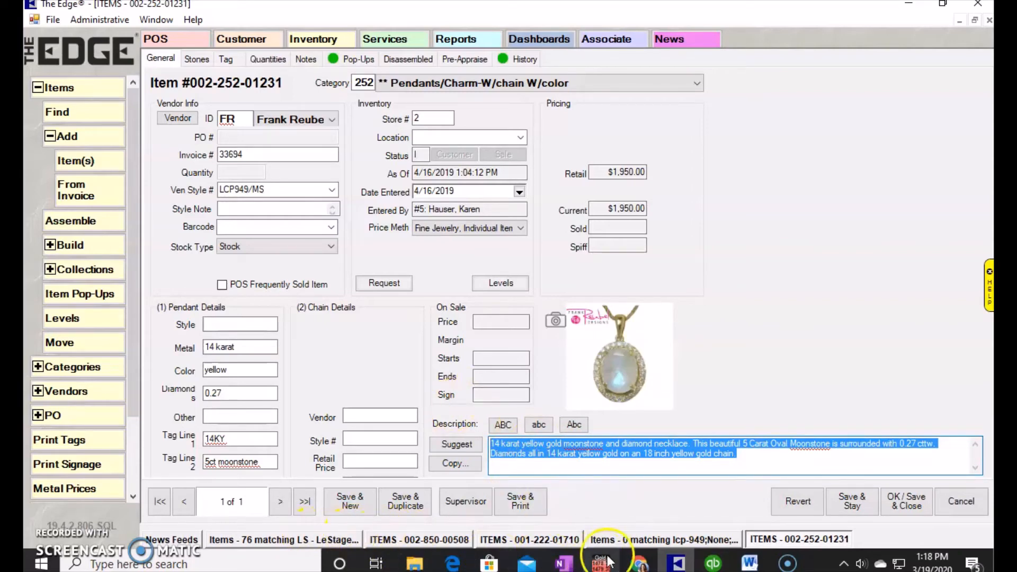
Back in Chrome, paste the copied moonstone necklace text as the product's main description
left_click(640, 563)
left_click(246, 444)
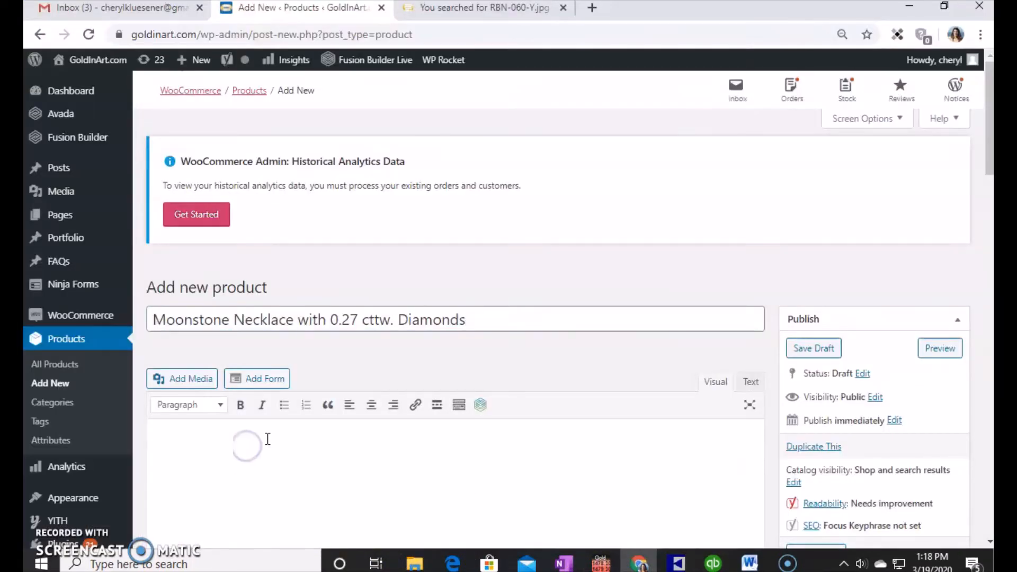
key("ctrl+v")
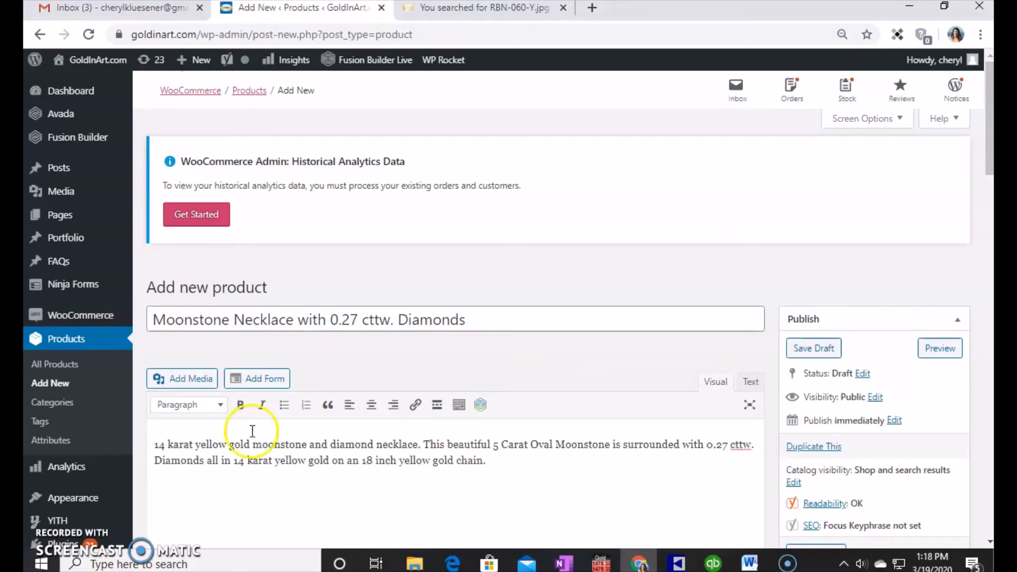
Edit the Yoast SEO snippet and paste the copied moonstone necklace text as its meta description
scroll(317, 456, "down", 1)
scroll(316, 456, "down", 8)
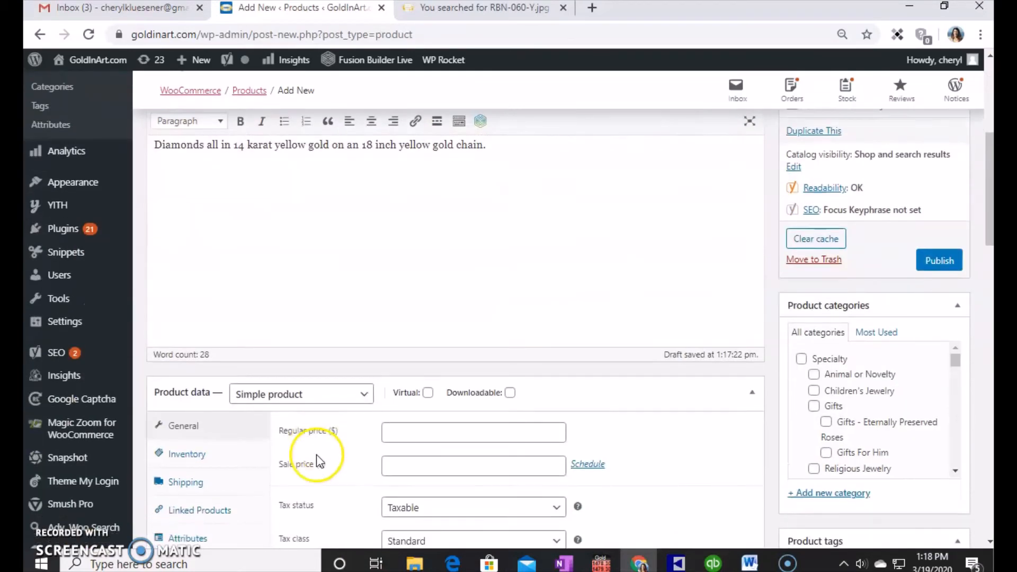
scroll(317, 453, "down", 4)
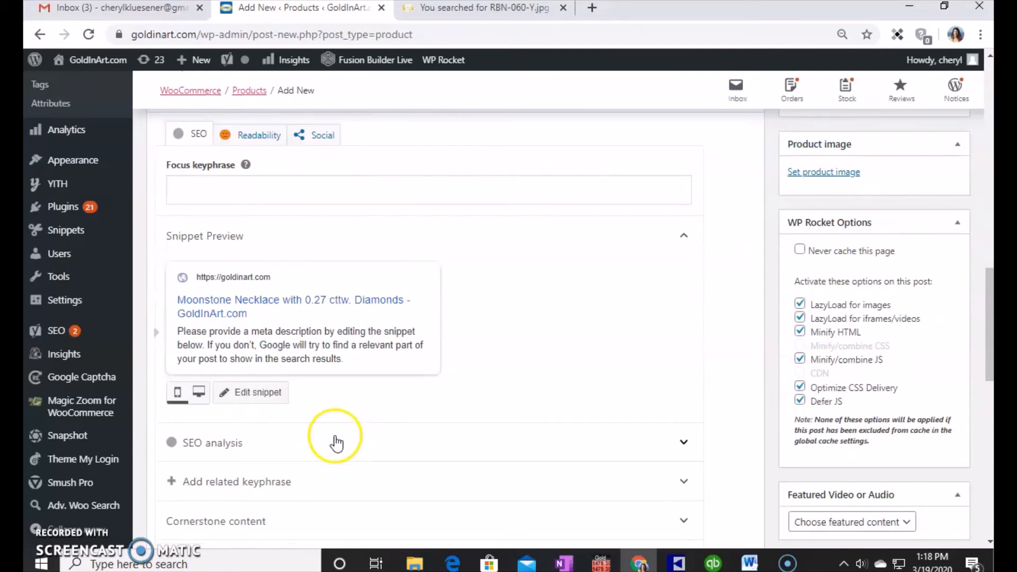
left_click(265, 392)
scroll(454, 386, "down", 4)
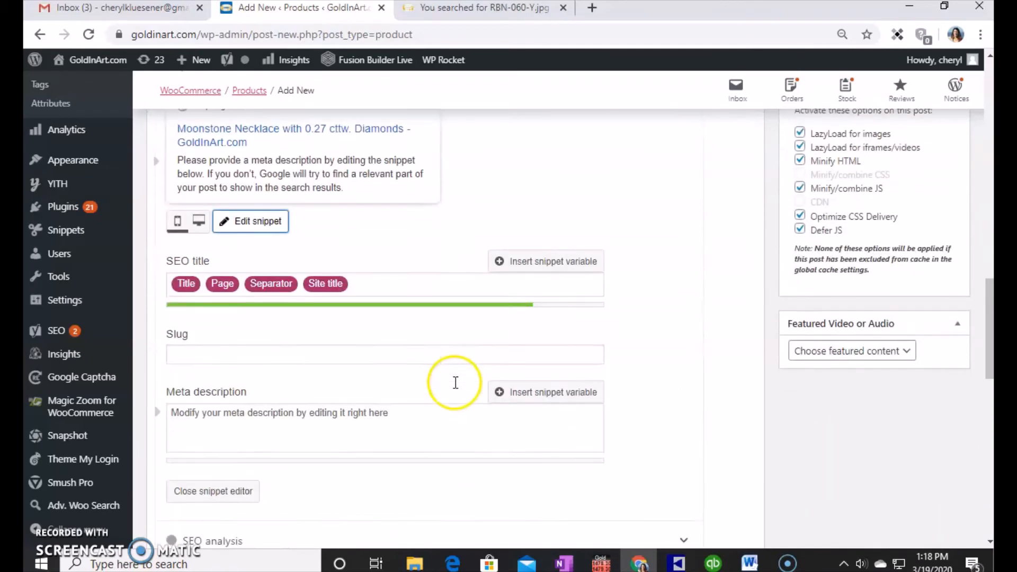
left_click(245, 363)
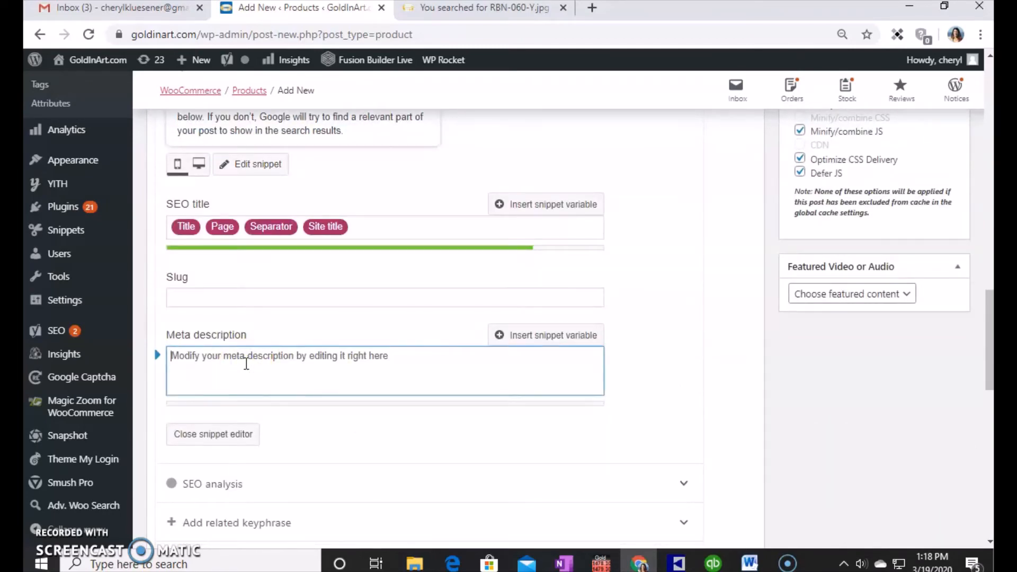
key("ctrl+v")
Paste the copied moonstone necklace text as the product short description
scroll(272, 390, "down", 6)
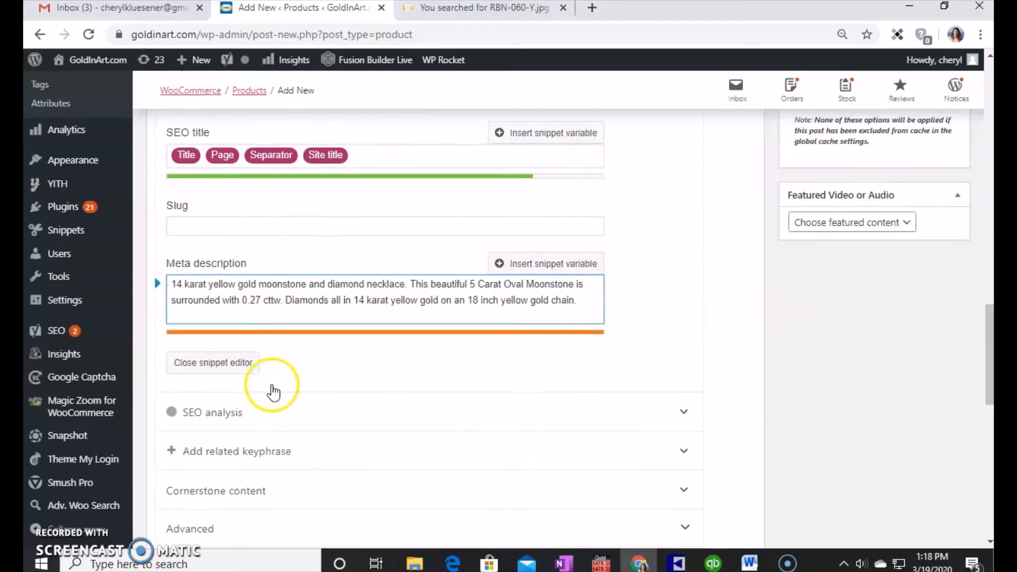
scroll(285, 380, "down", 2)
left_click(225, 414)
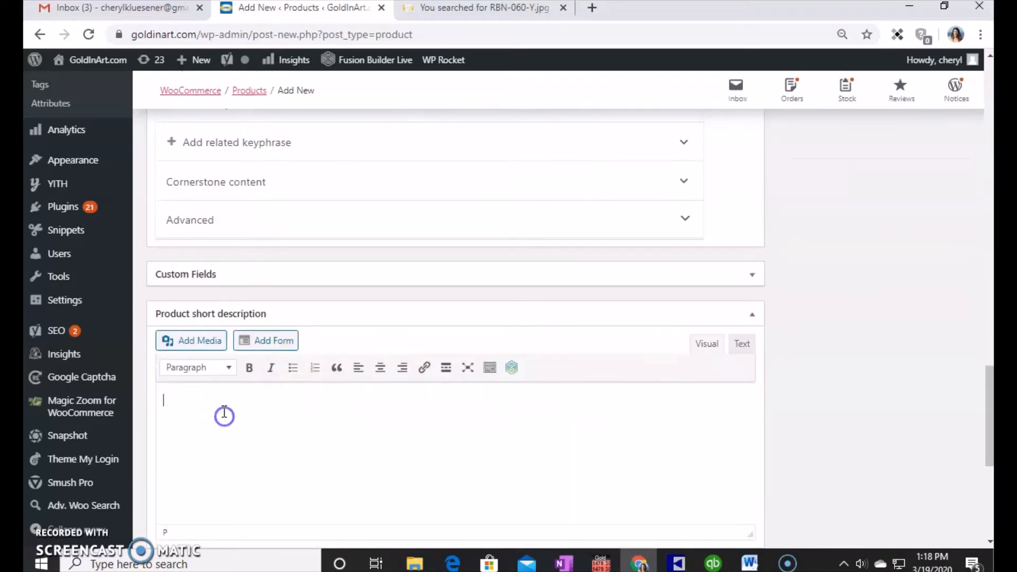
key("ctrl+v")
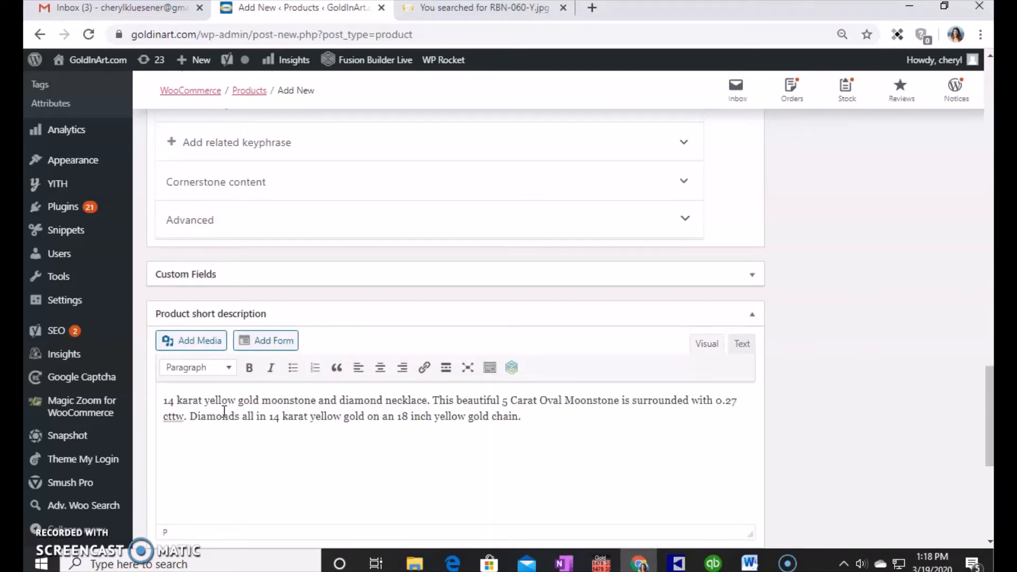
Switch to Word and copy the three paragraphs under the Moonstone heading in the gemstone descriptions document
scroll(498, 473, "up", 6)
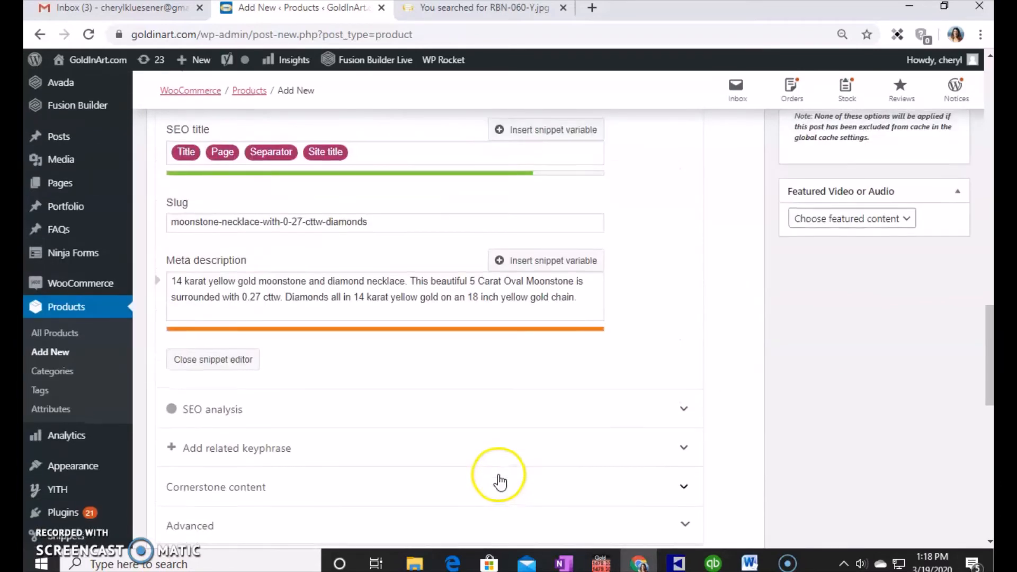
scroll(500, 480, "up", 20)
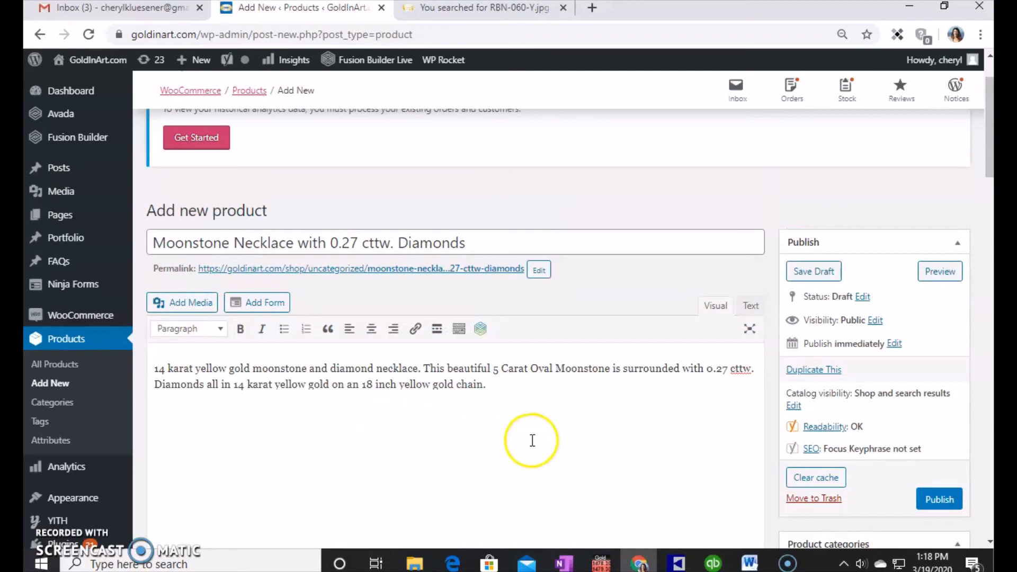
left_click(750, 564)
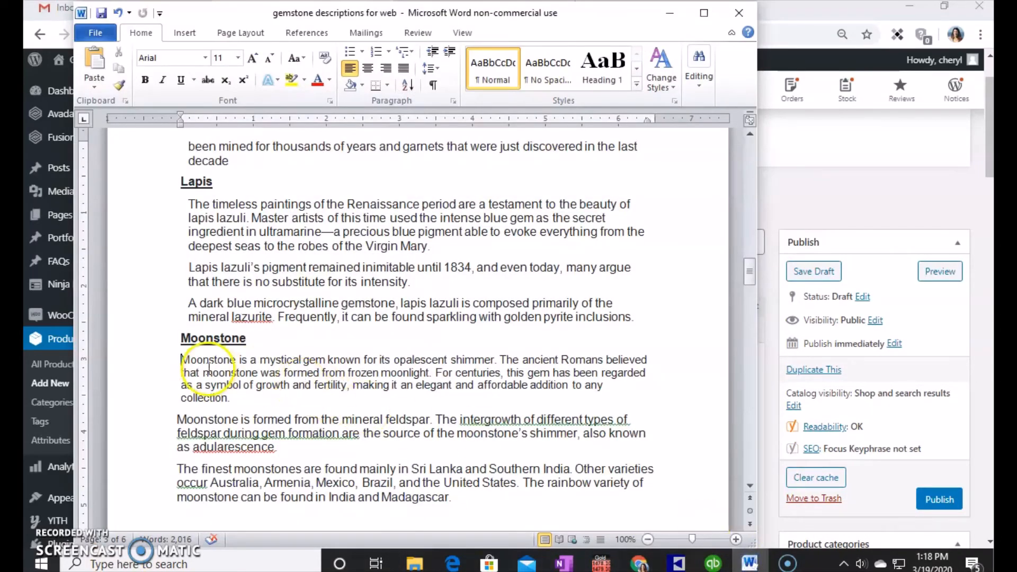
left_click(181, 359)
left_click_drag(181, 359, 490, 493)
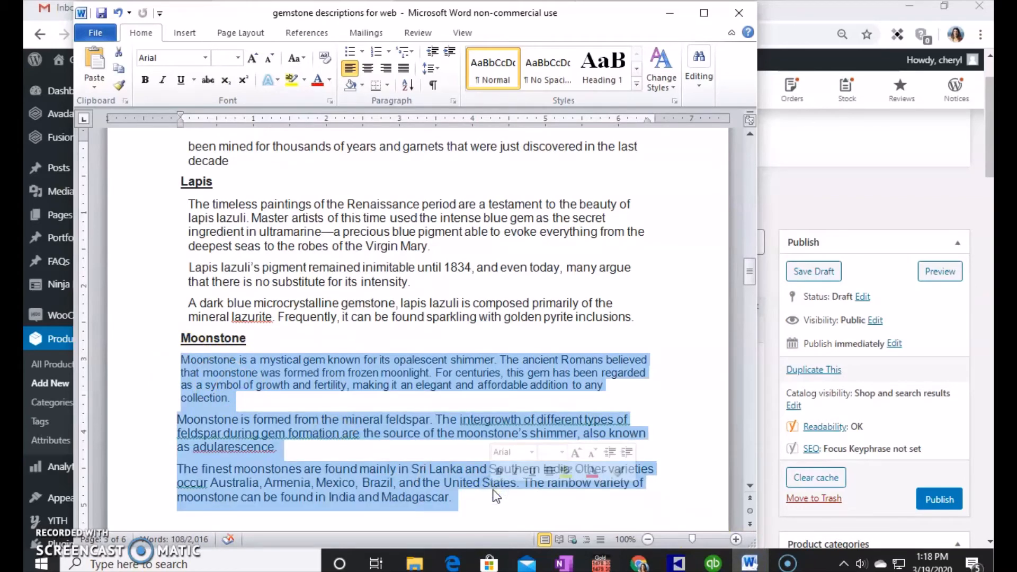
key("ctrl+c")
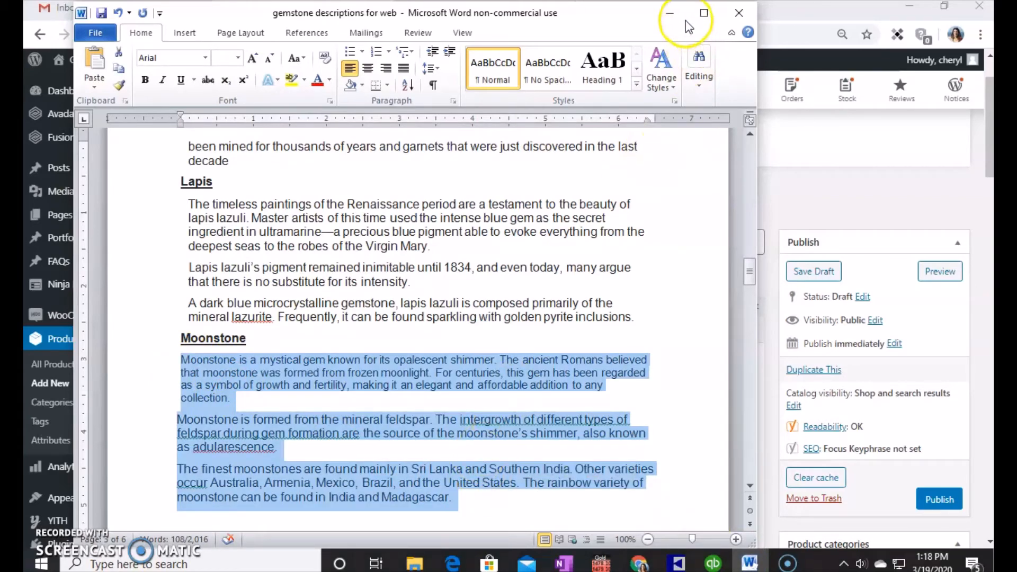
left_click(670, 13)
Append the copied Moonstone gemstone paragraphs below the existing text in the product's main description
left_click(486, 397)
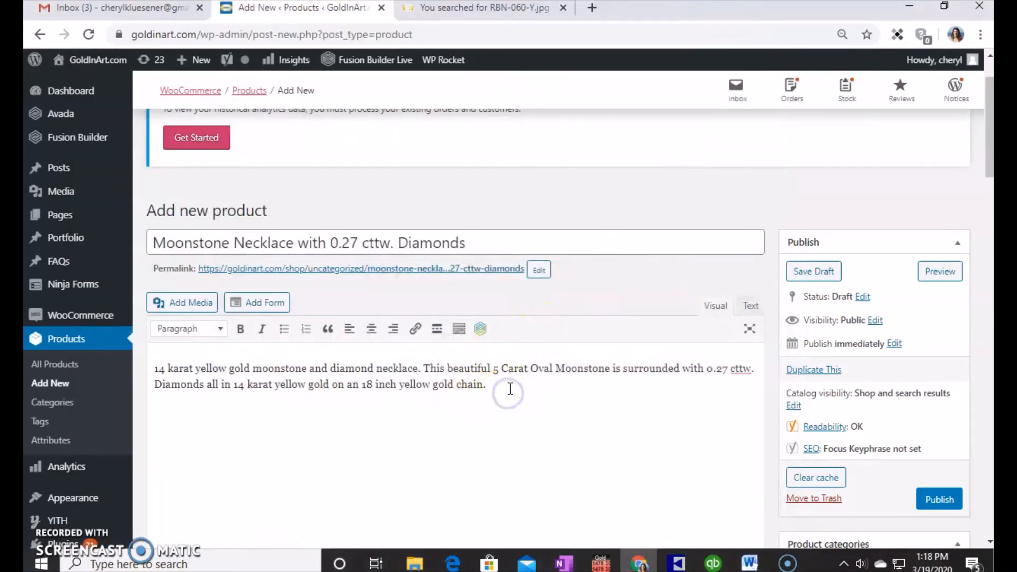
key("ctrl+v")
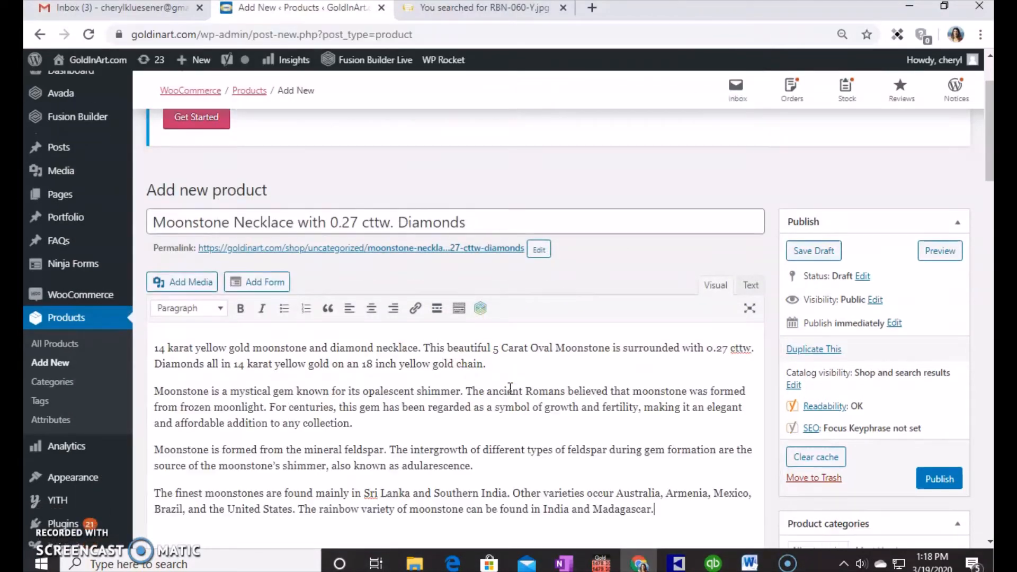
left_click(532, 396)
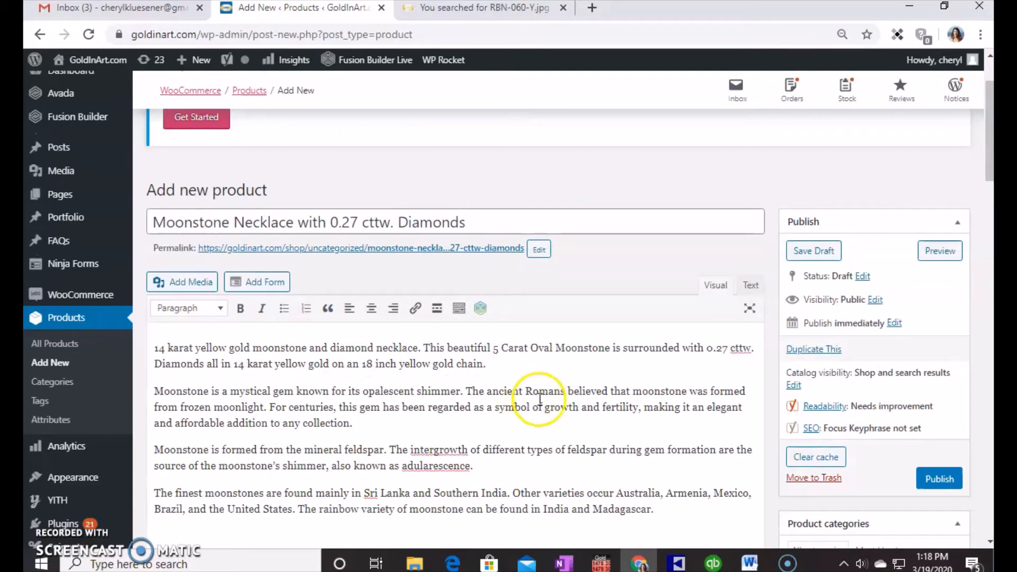
Look up the necklace's retail price in The Edge and set the product's regular price to 1950 in Chrome
scroll(583, 401, "down", 3)
scroll(587, 400, "down", 3)
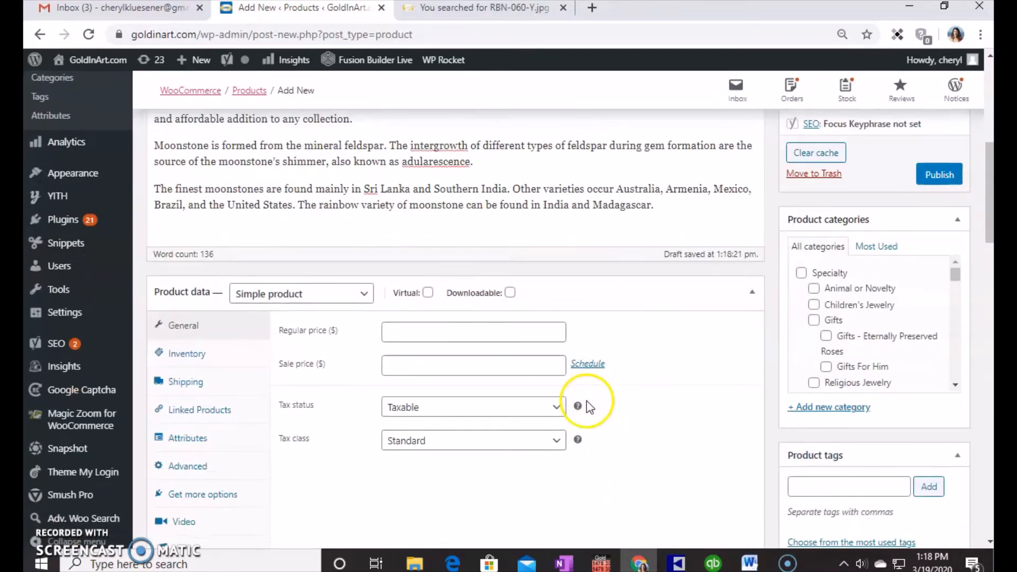
scroll(635, 404, "down", 2)
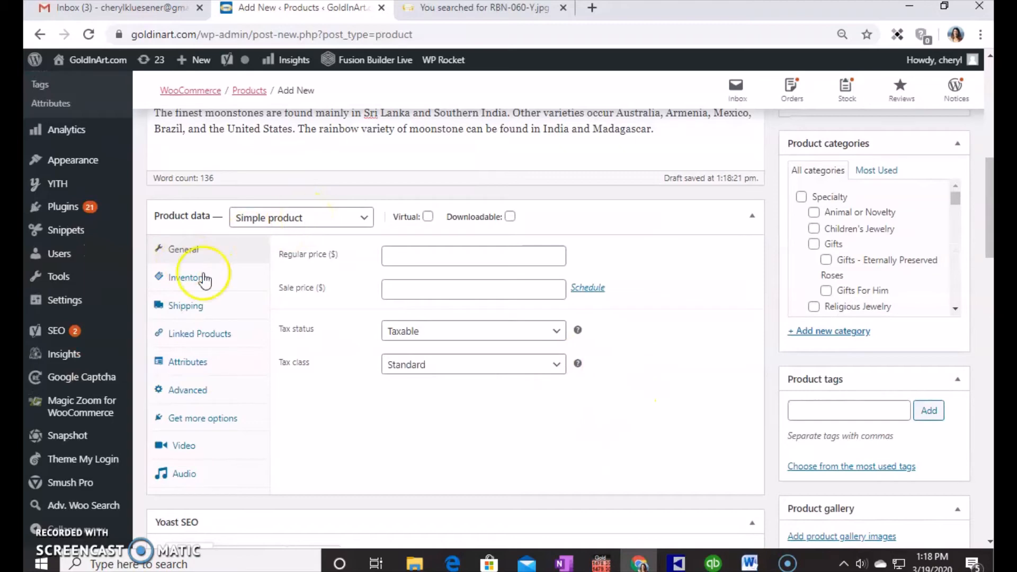
left_click(444, 253)
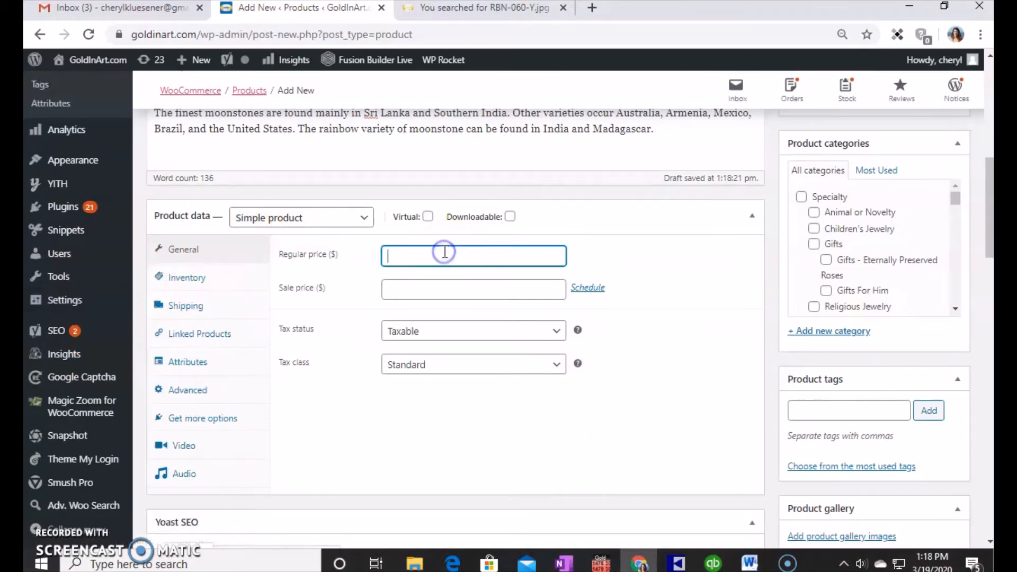
left_click(676, 563)
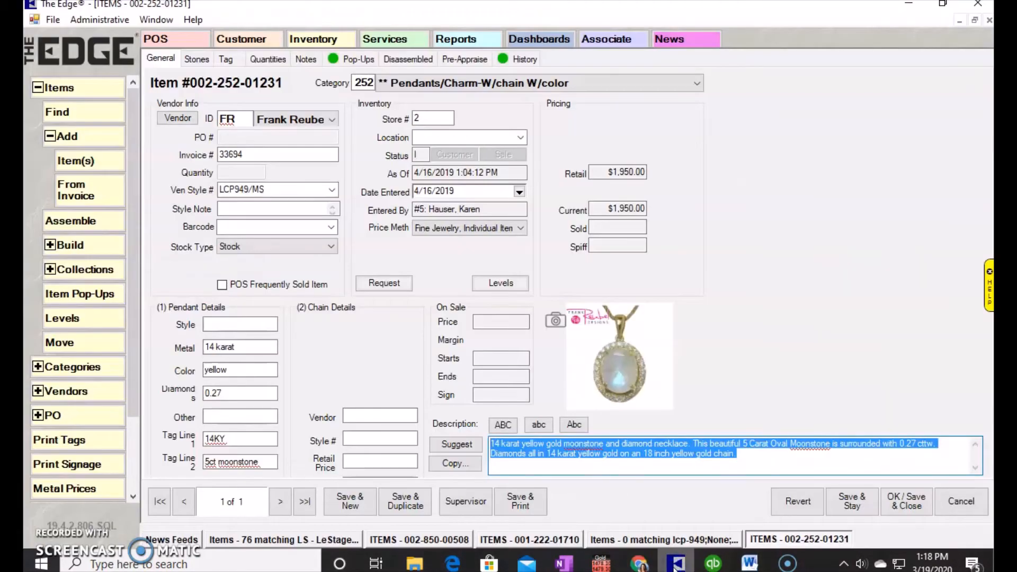
left_click(677, 563)
left_click(626, 449)
type("1950")
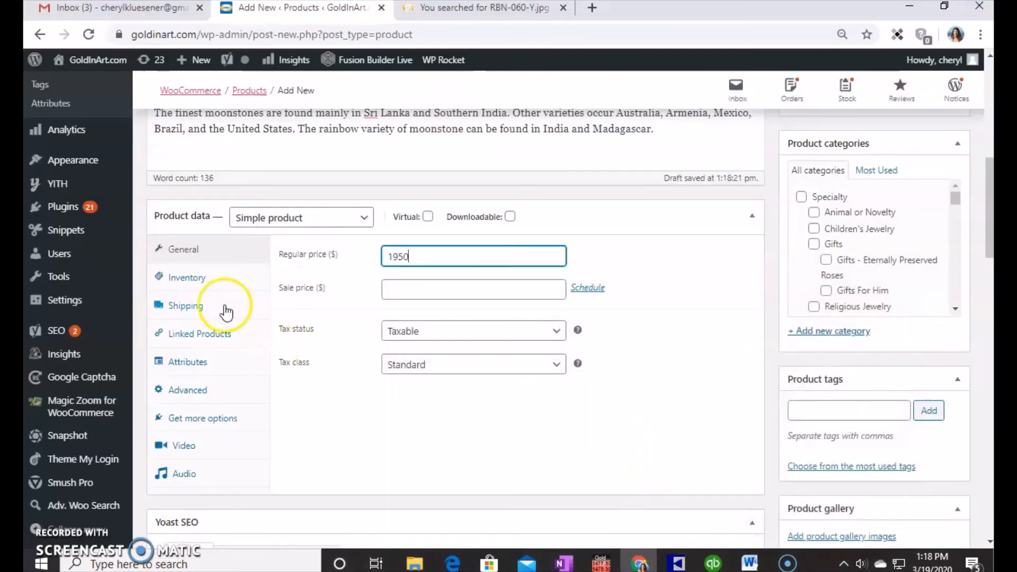
Copy the vendor style number from The Edge and paste it as the product's inventory SKU, LCP949/MS
left_click(196, 277)
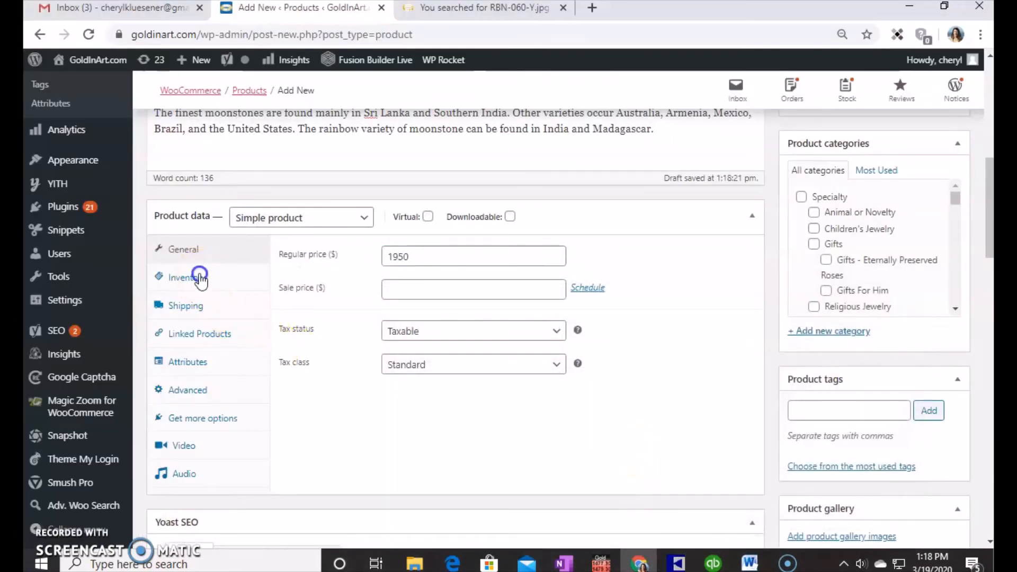
left_click(676, 565)
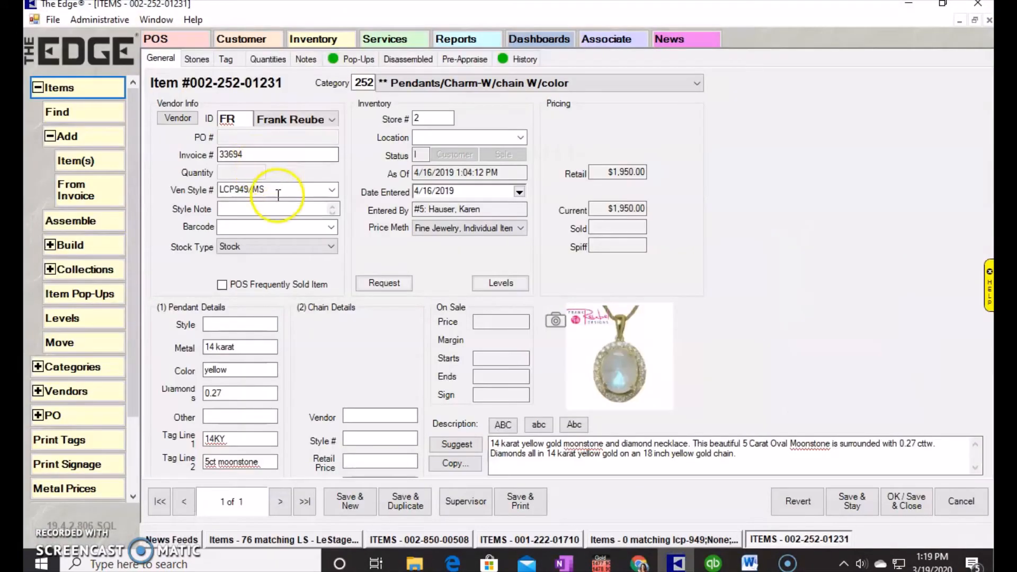
double_click(280, 192)
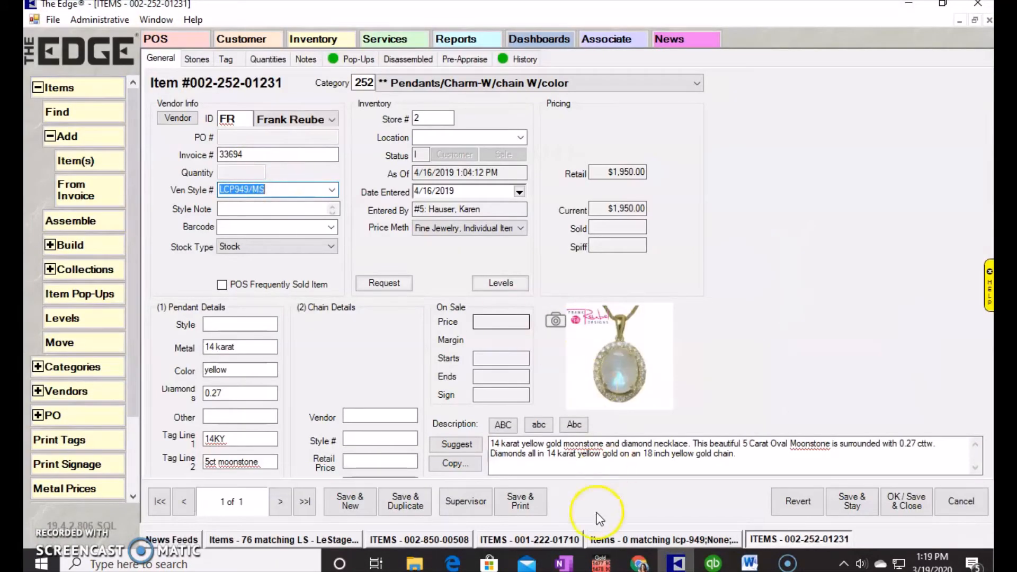
left_click(641, 564)
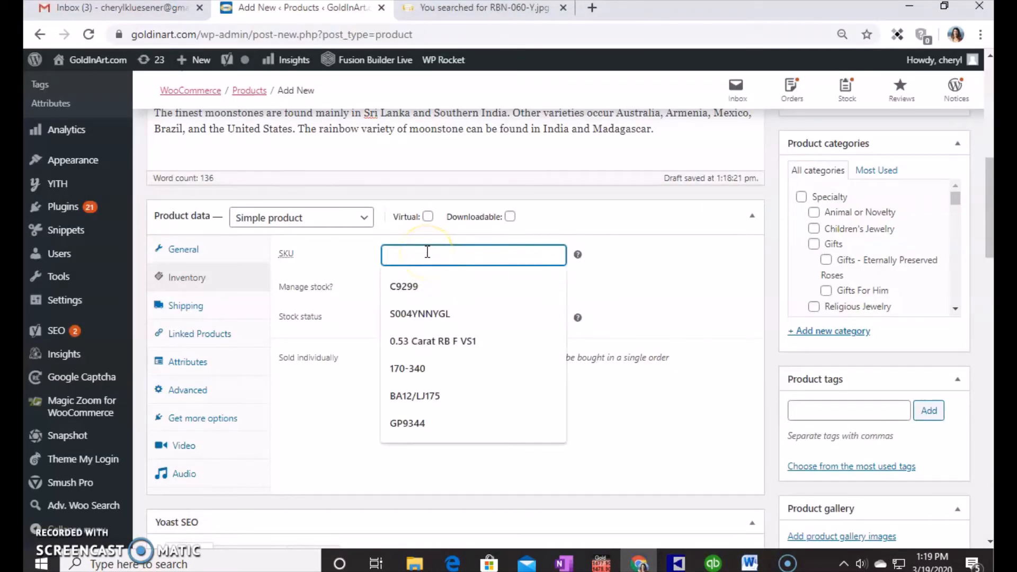
key("ctrl+v")
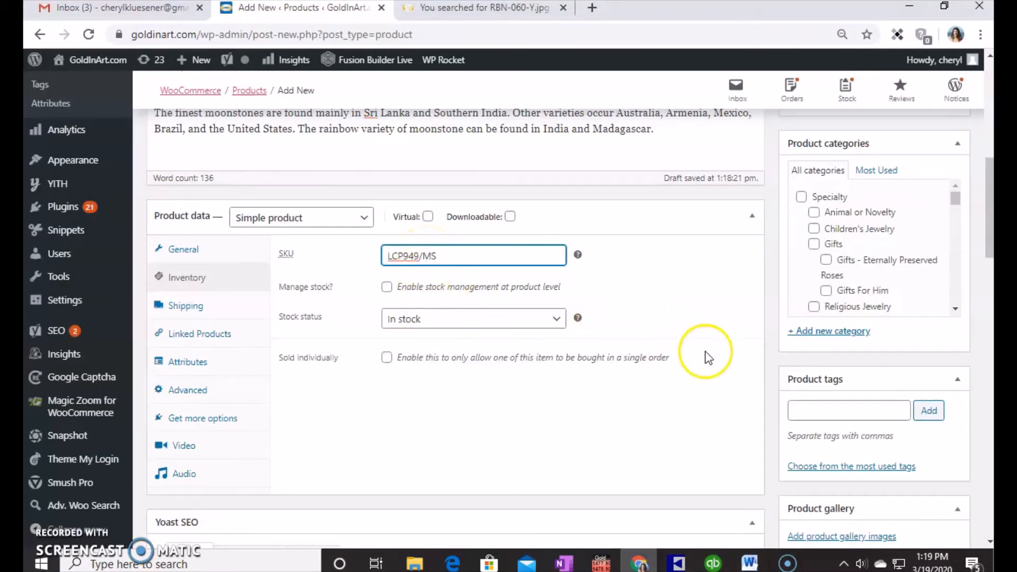
Switch to The Edge and copy the file name of the moonstone pendant's image to the clipboard
scroll(739, 440, "down", 4)
scroll(739, 440, "down", 1)
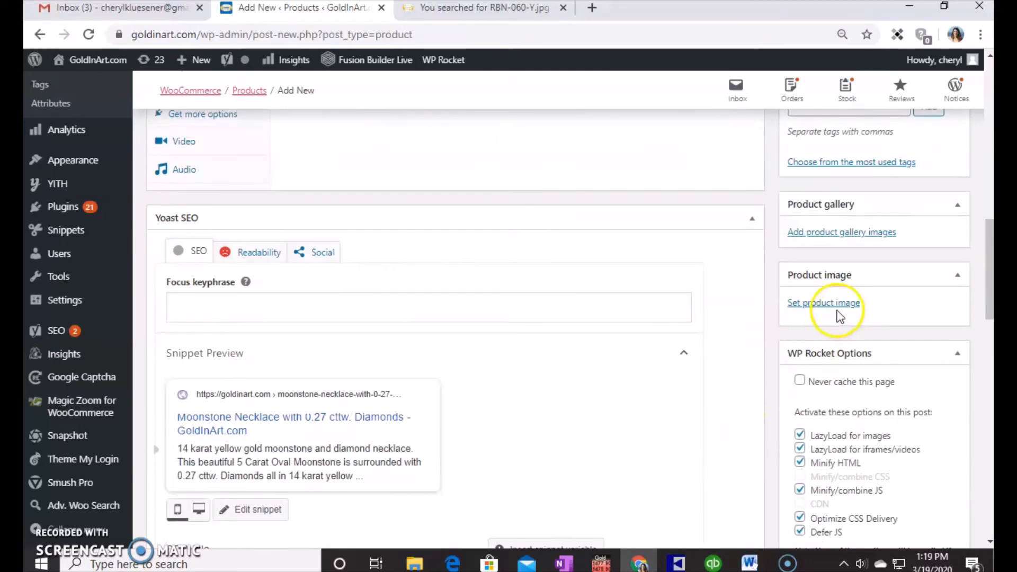
left_click(678, 565)
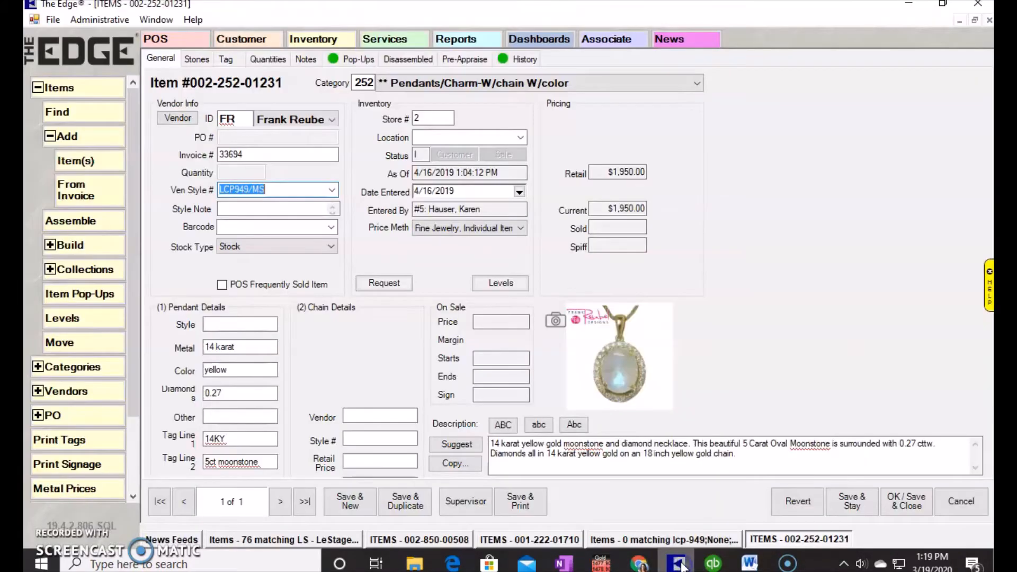
left_click(554, 319)
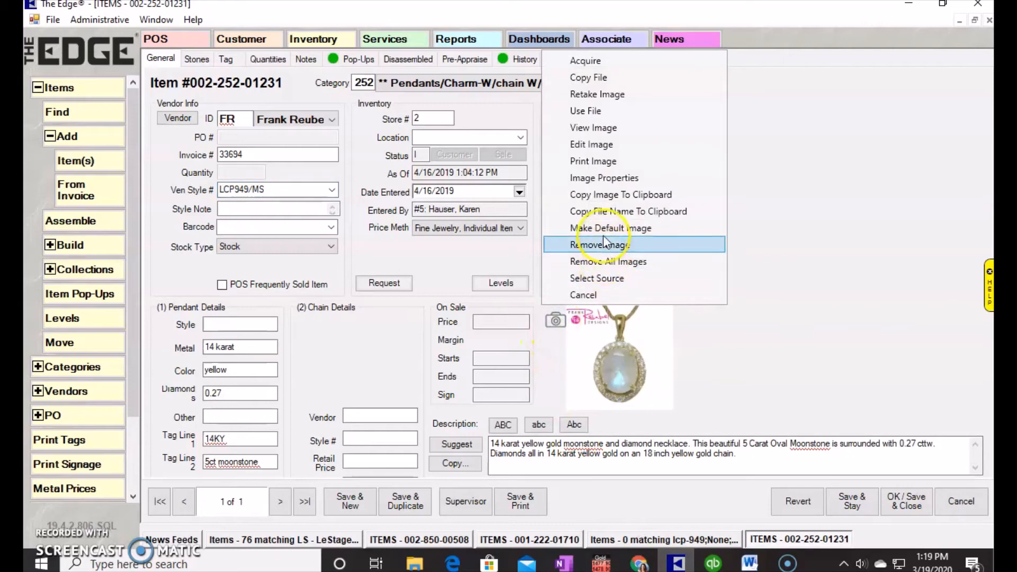
left_click(777, 218)
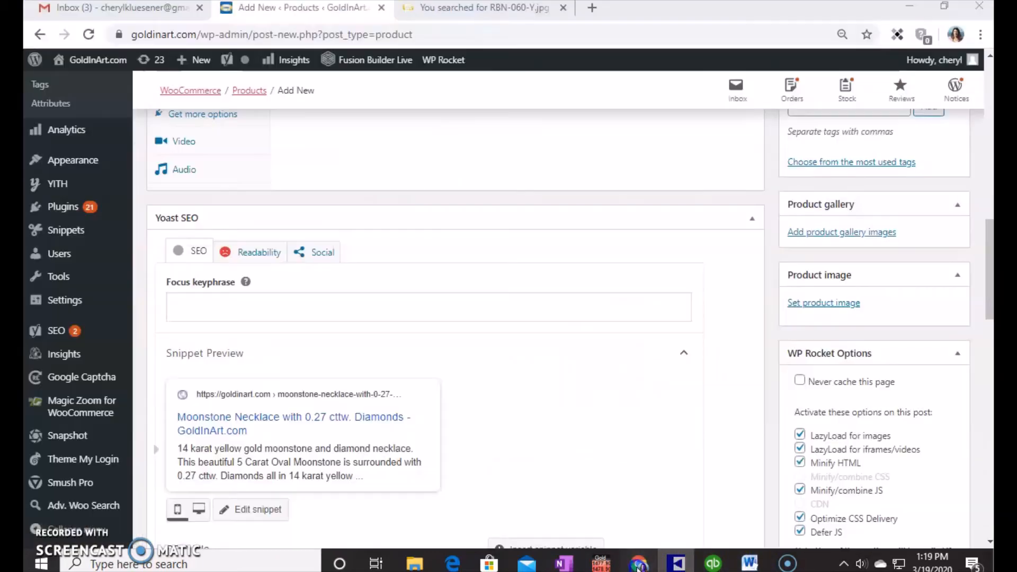
Back in Chrome, upload LCP949.jpg and set it as the product image
left_click(639, 564)
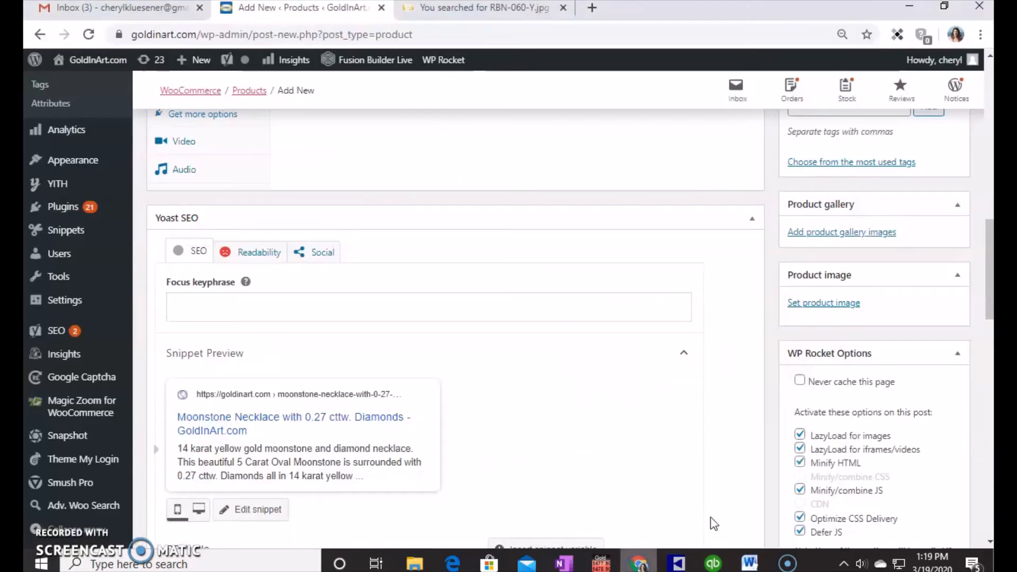
left_click(825, 304)
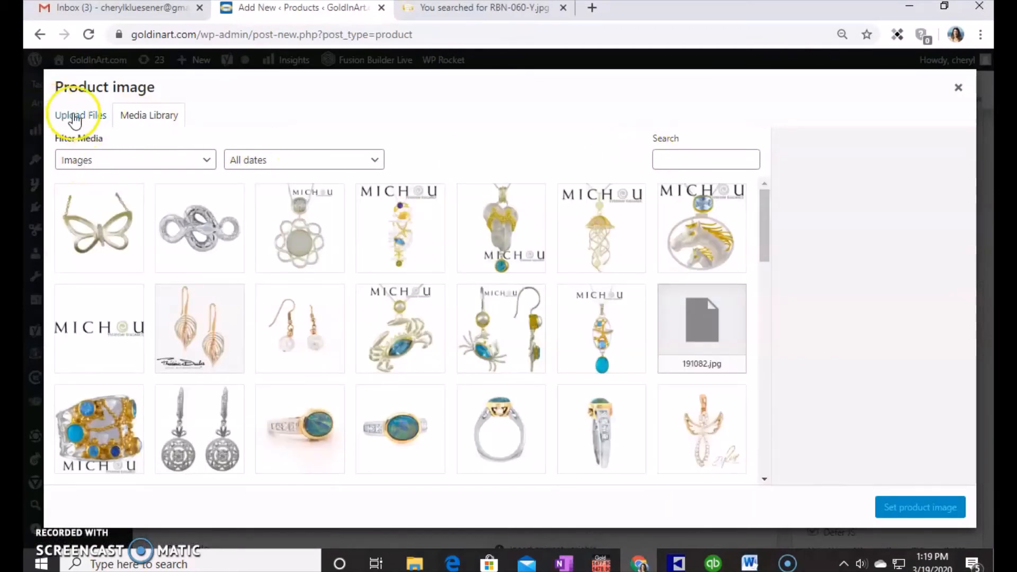
left_click(75, 118)
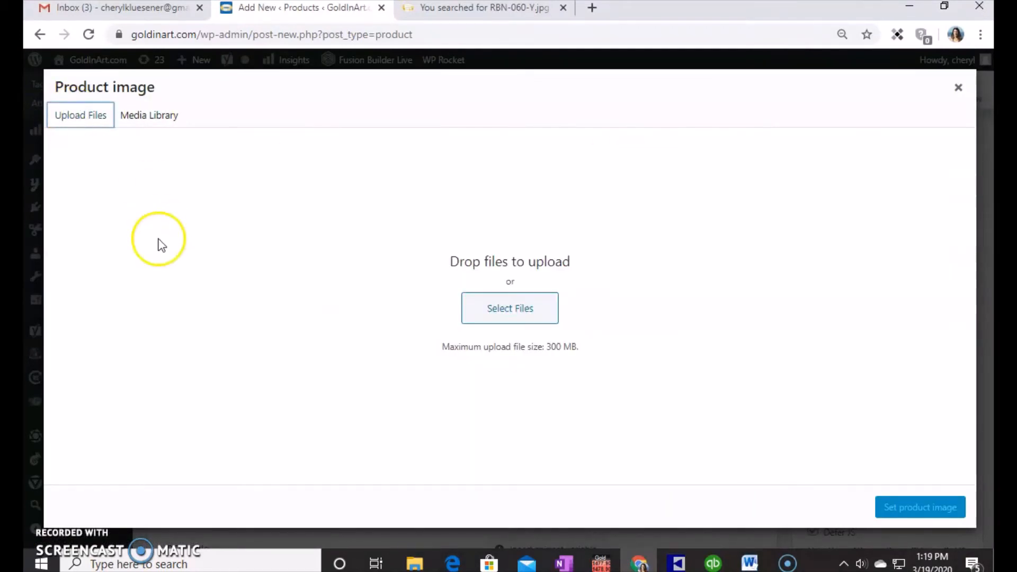
left_click(524, 310)
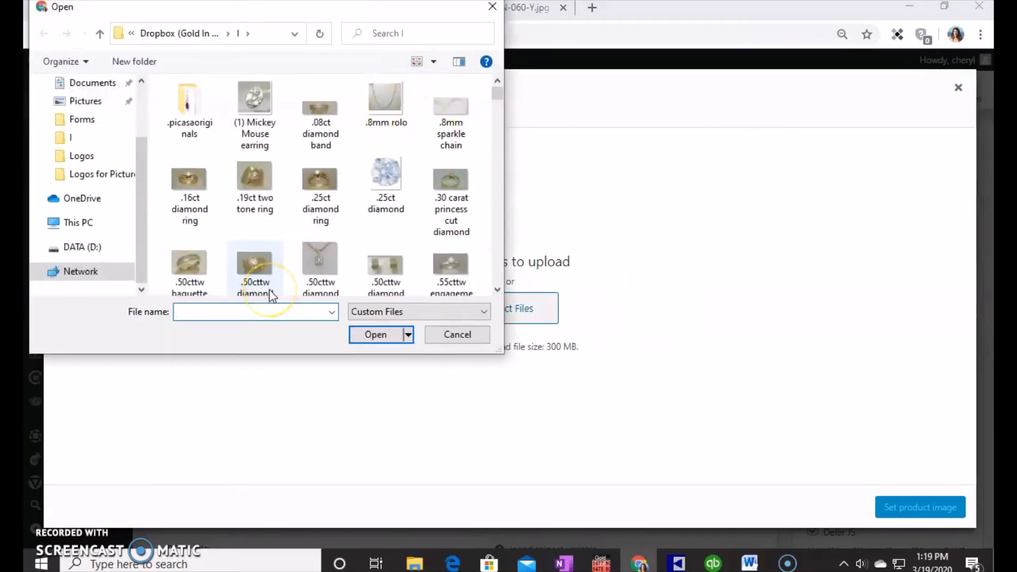
left_click(269, 289)
left_click(382, 336)
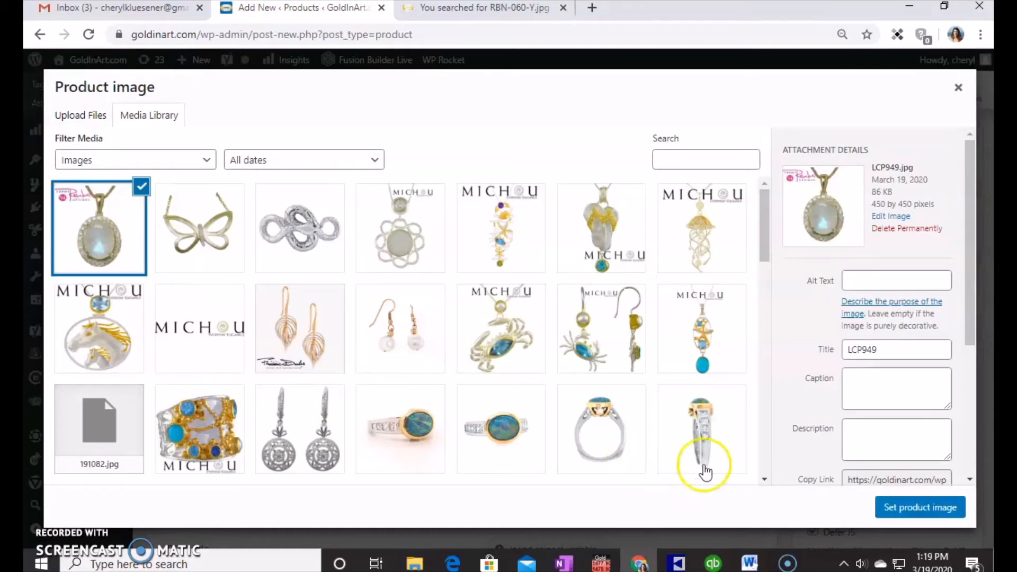
left_click(919, 507)
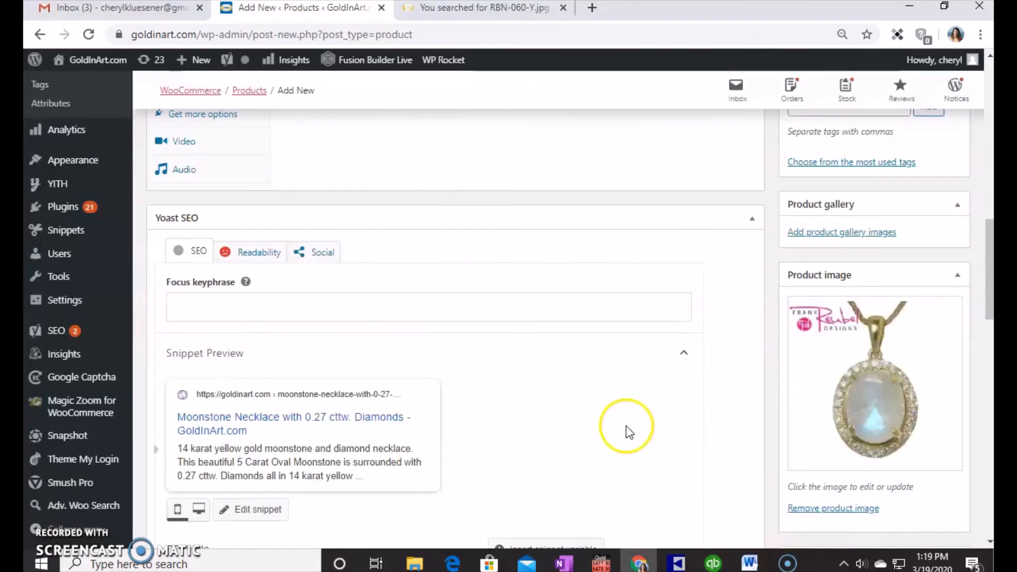
Set the Yoast SEO focus keyphrase to "moonstone necklace"
left_click(311, 311)
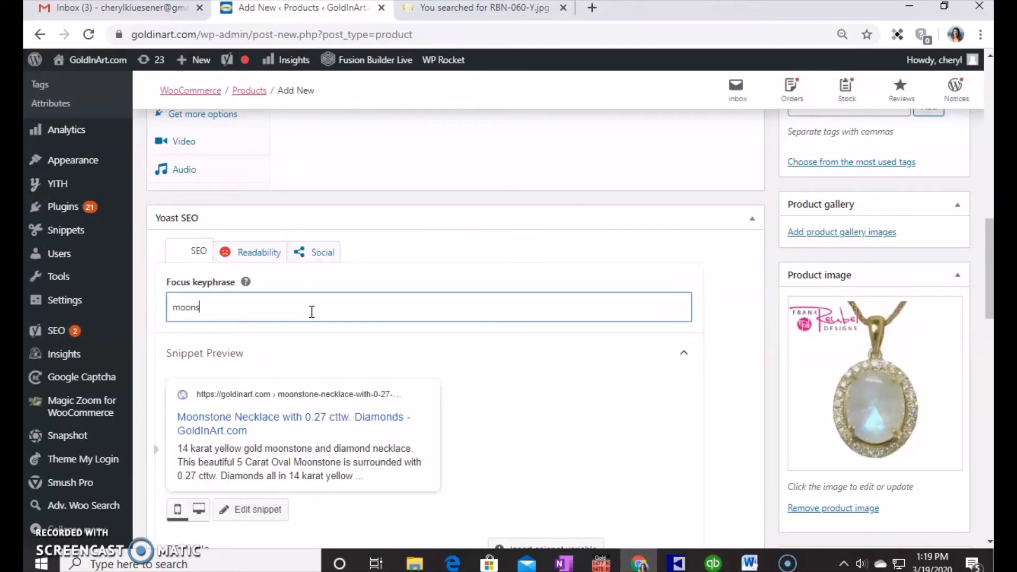
type("moonstone necklace")
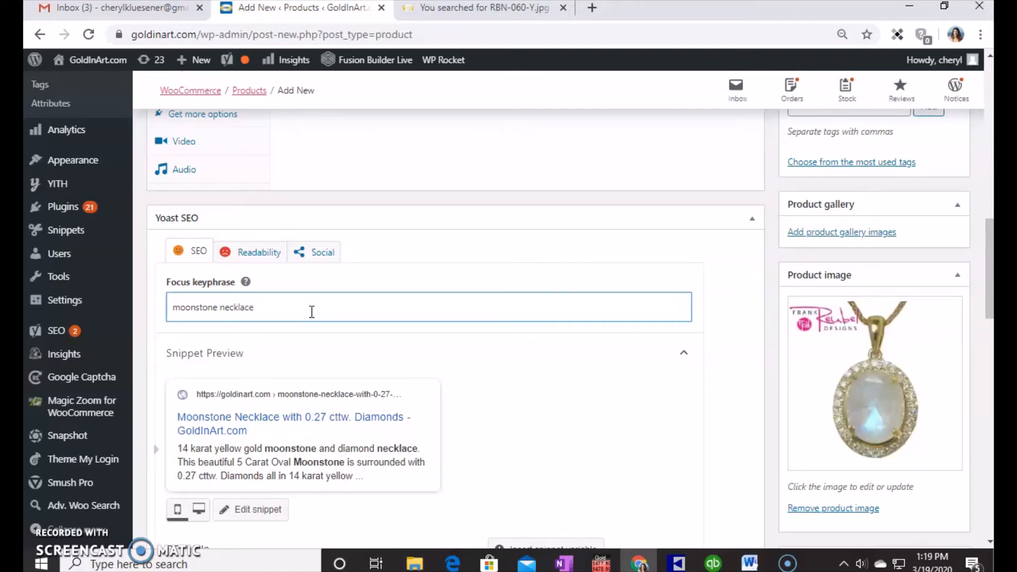
scroll(808, 339, "down", 5)
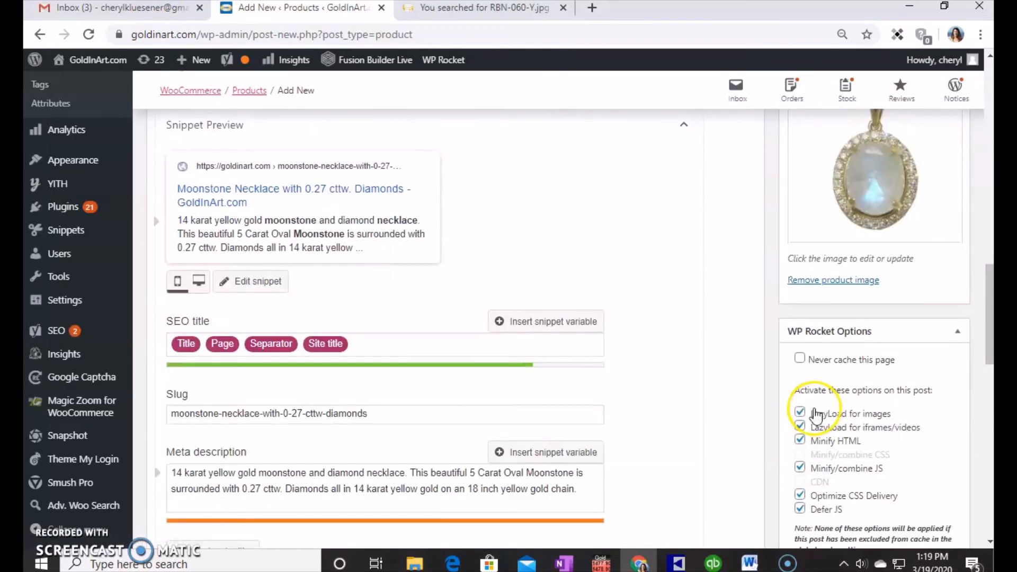
scroll(816, 414, "down", 4)
scroll(815, 392, "up", 15)
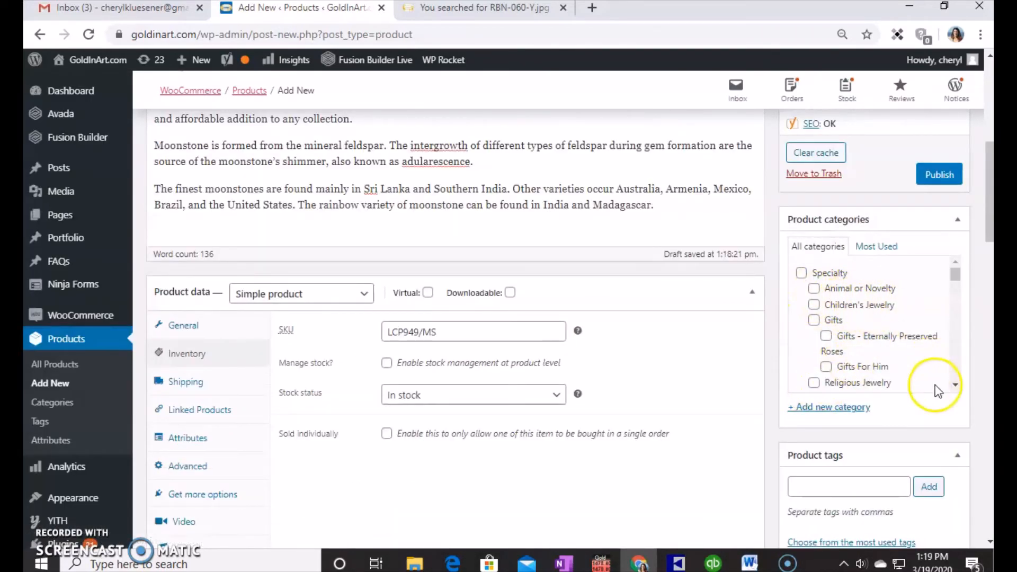
Assign the moonstone necklace to the Frank Reubel category under Designer Showcase
scroll(949, 381, "down", 4)
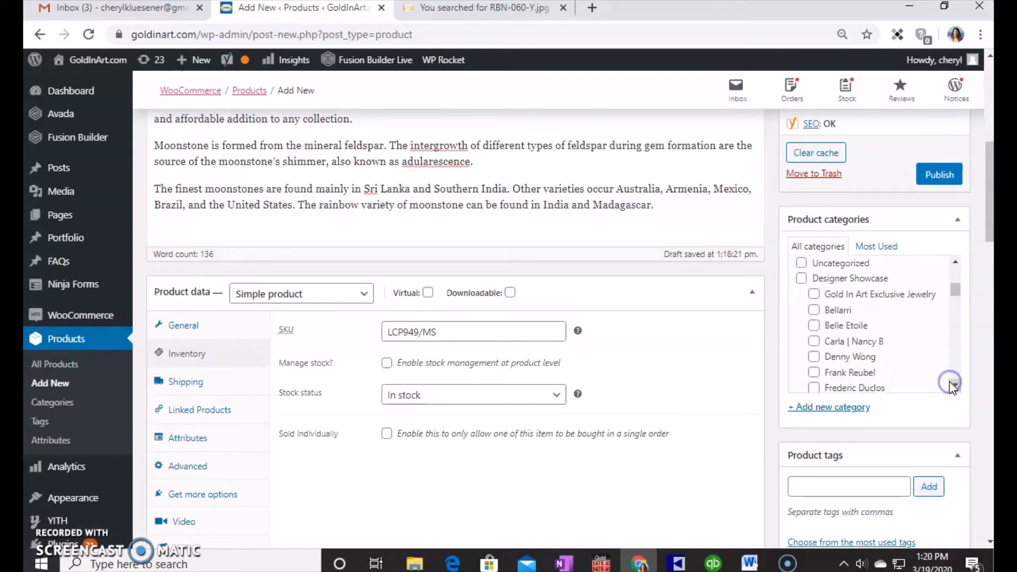
scroll(950, 382, "down", 2)
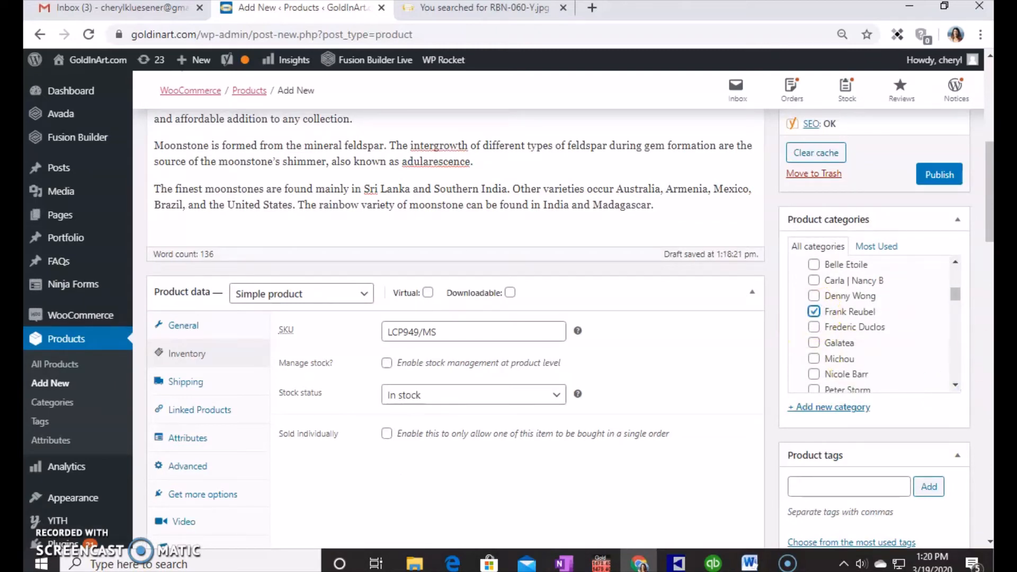
scroll(953, 386, "down", 3)
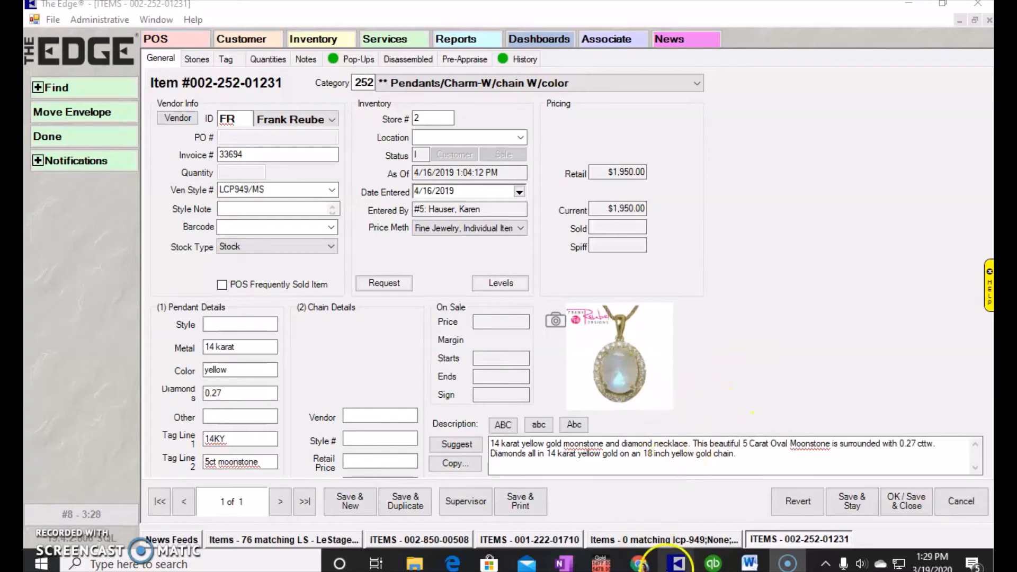
Return to Chrome and review the product's regular price, product image and Yoast SEO snippet
left_click(641, 566)
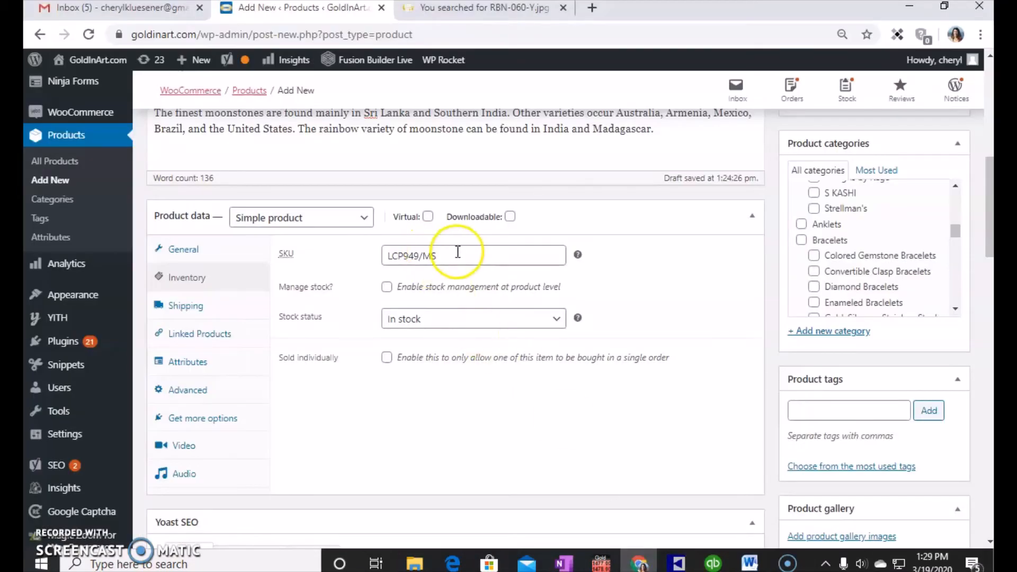
left_click(215, 248)
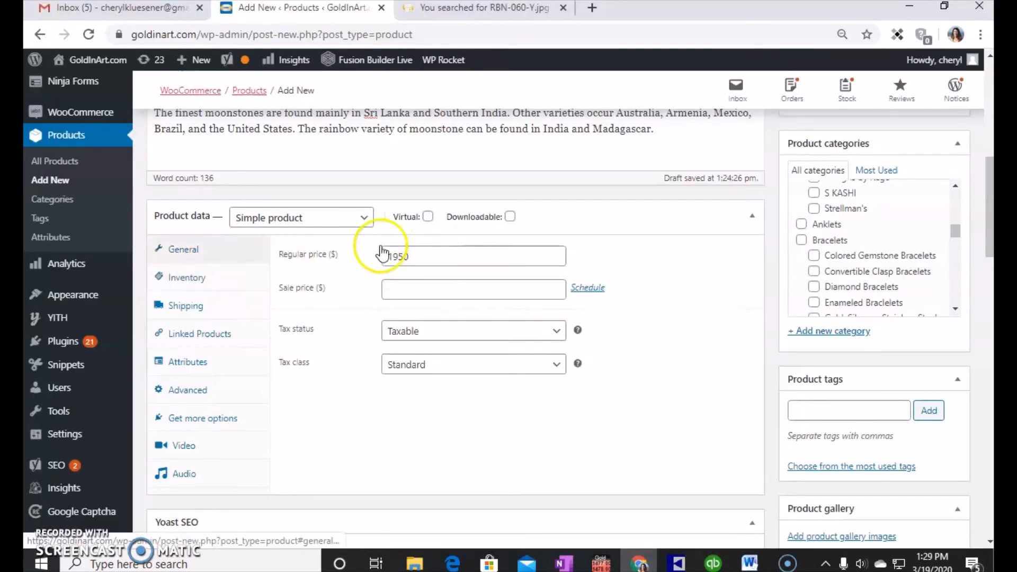
scroll(710, 408, "down", 4)
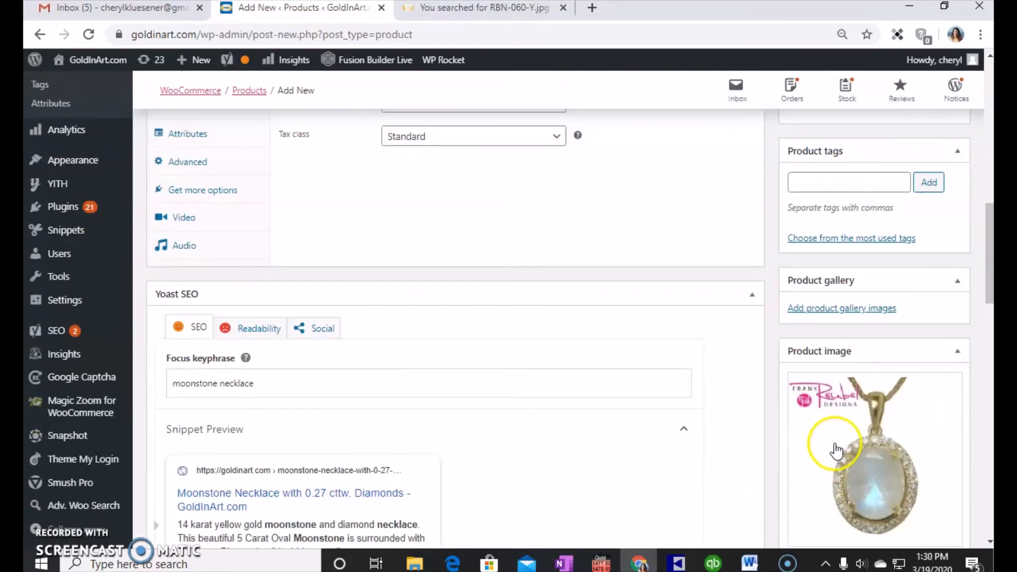
scroll(344, 424, "down", 1)
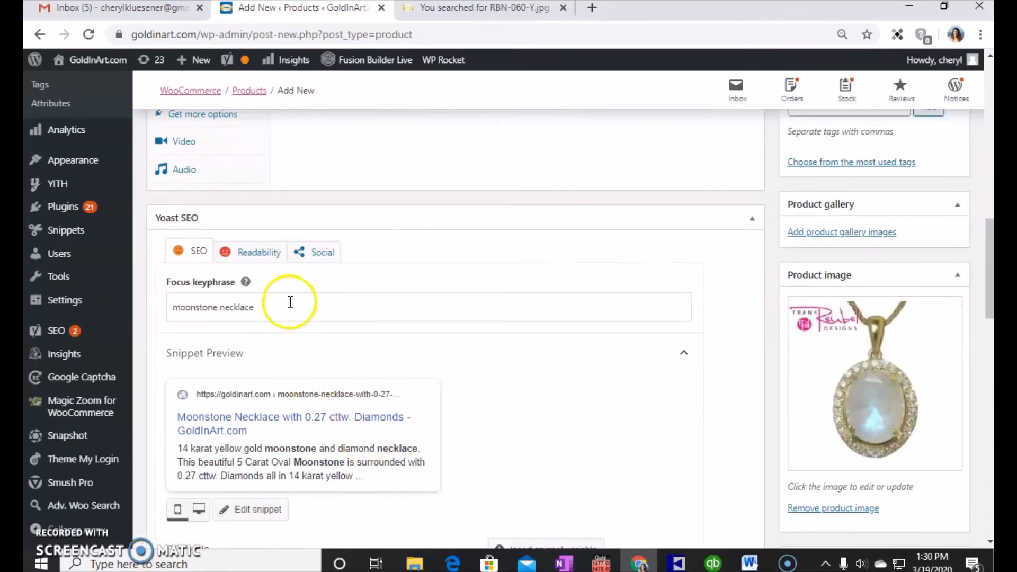
scroll(424, 371, "down", 4)
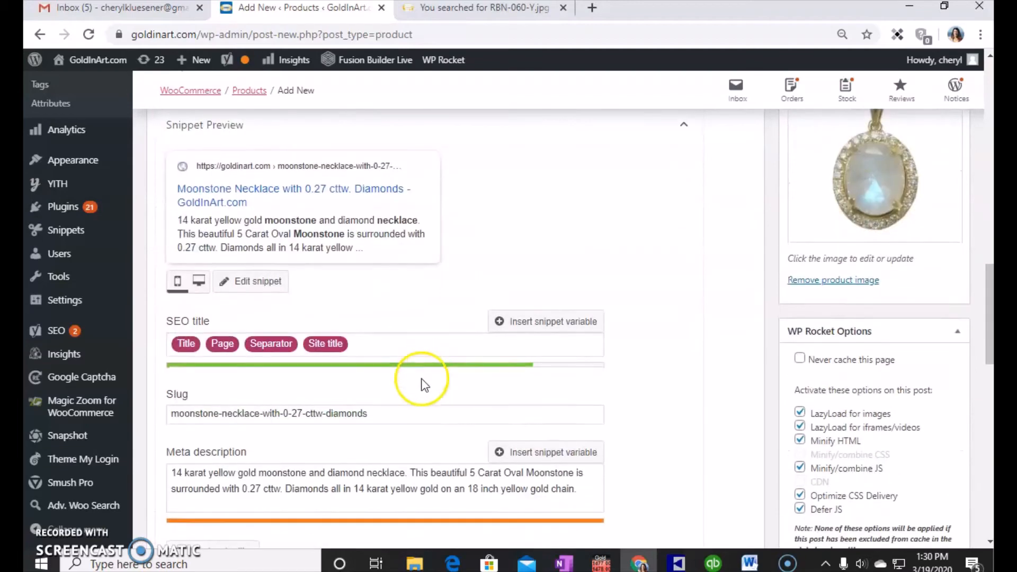
Add the Colored GemstonesNecklaces and New Jewelry categories to the necklace and publish the product
scroll(398, 457, "up", 12)
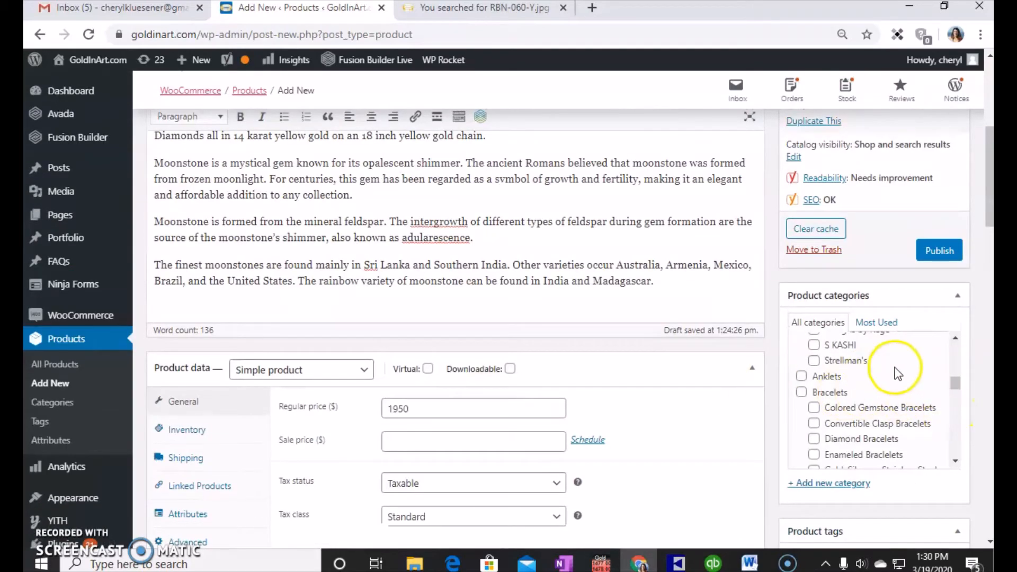
scroll(898, 374, "up", 3)
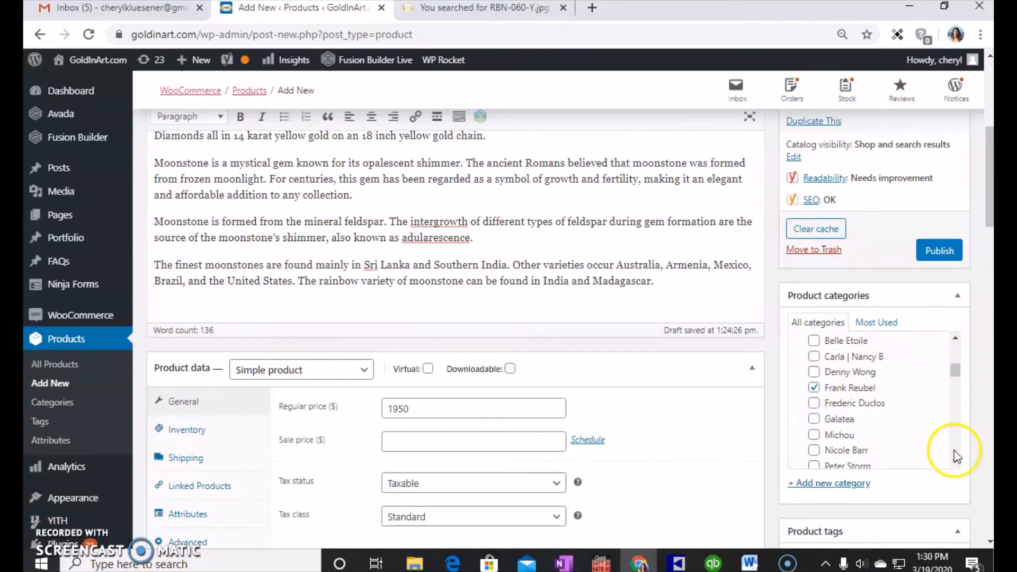
left_click_drag(957, 464, 956, 460)
left_click(815, 357)
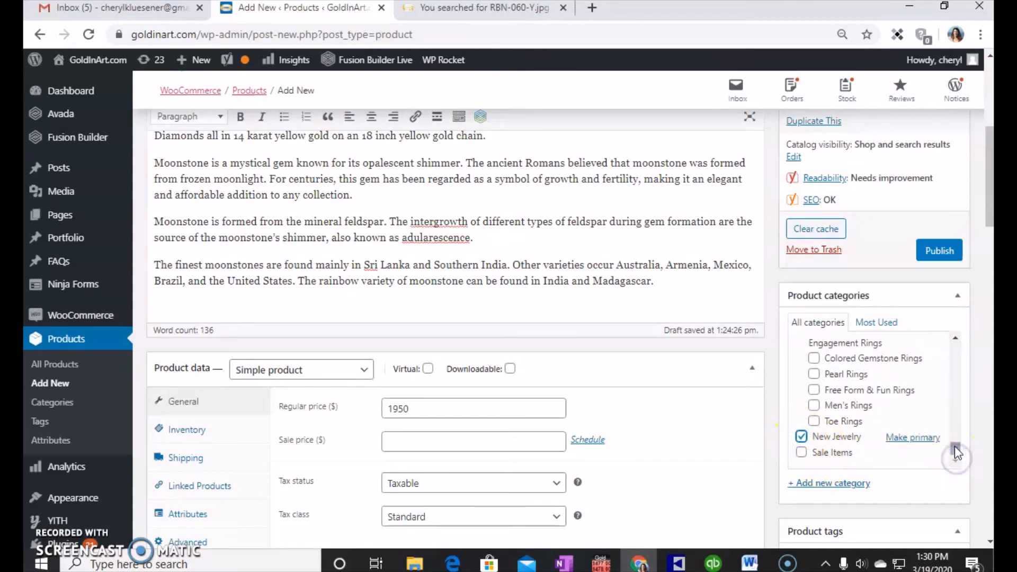
left_click(935, 251)
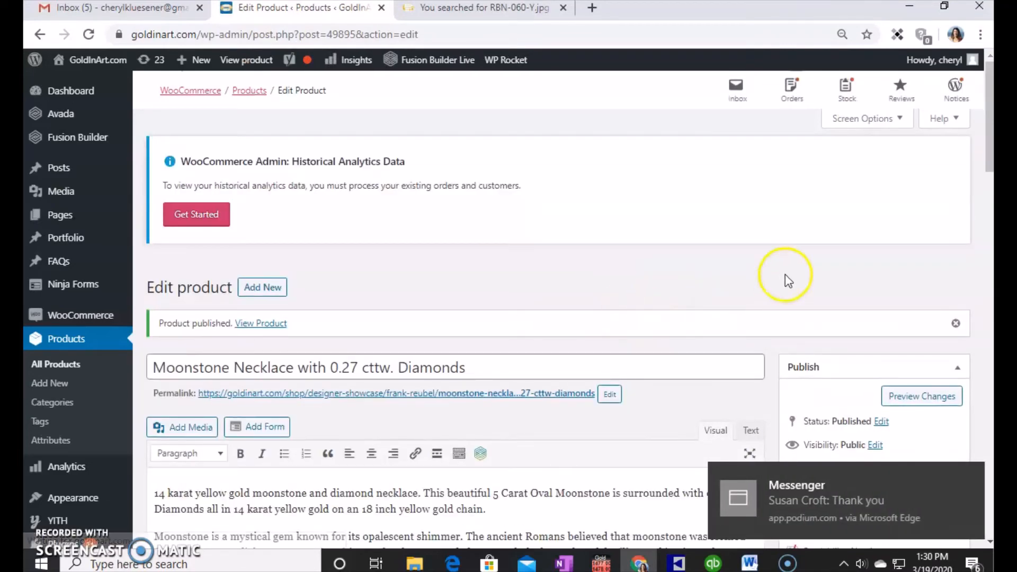
Preview the published necklace page and check its image, price, SKU, categories and full description
left_click(911, 397)
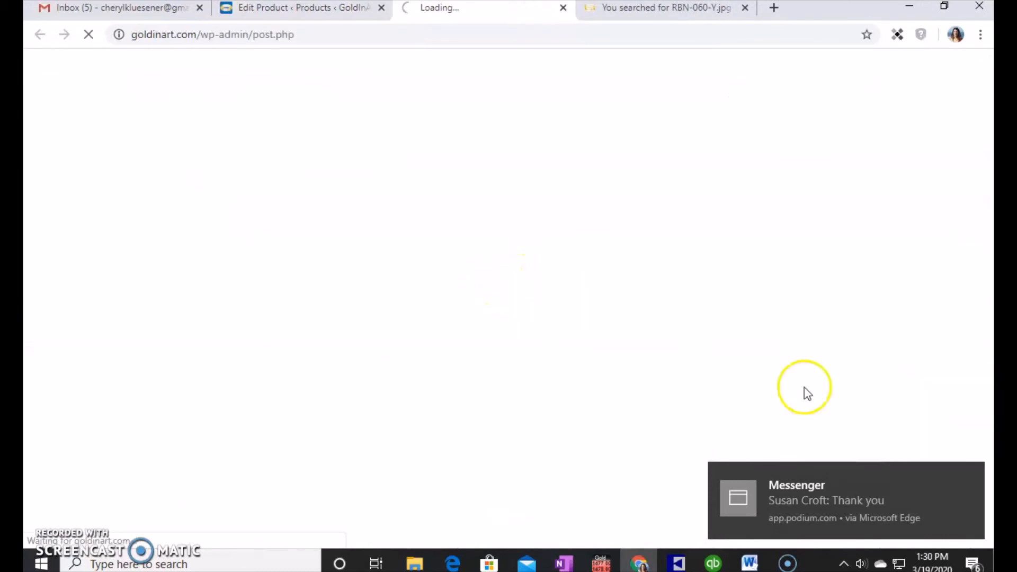
left_click(969, 479)
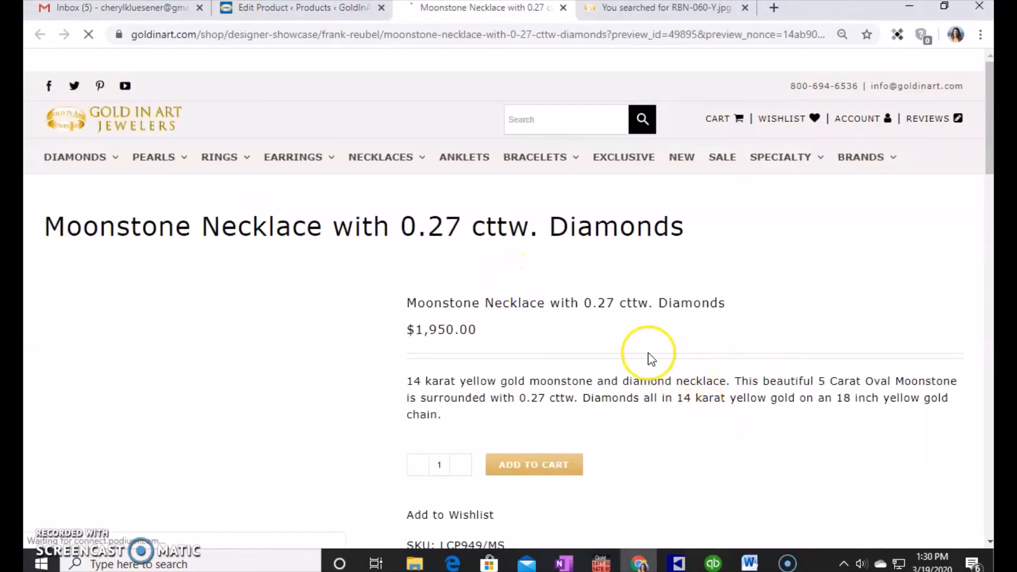
scroll(731, 318, "down", 3)
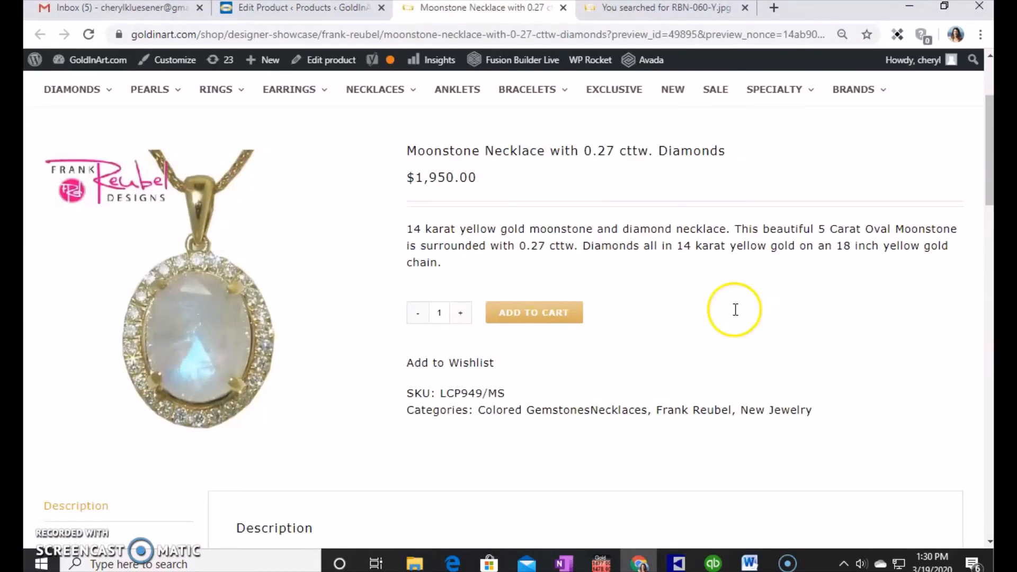
scroll(683, 270, "down", 3)
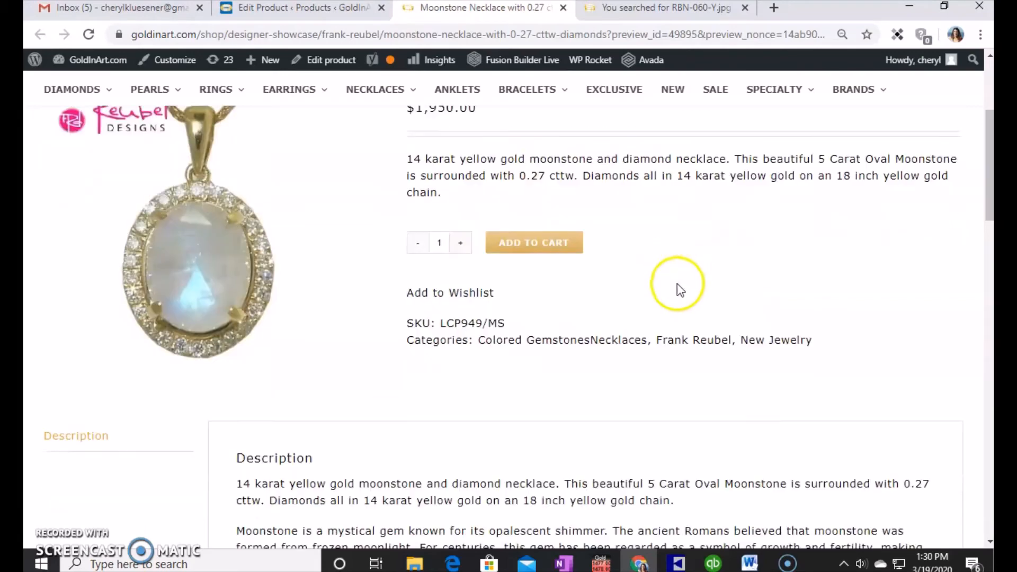
scroll(487, 273, "up", 5)
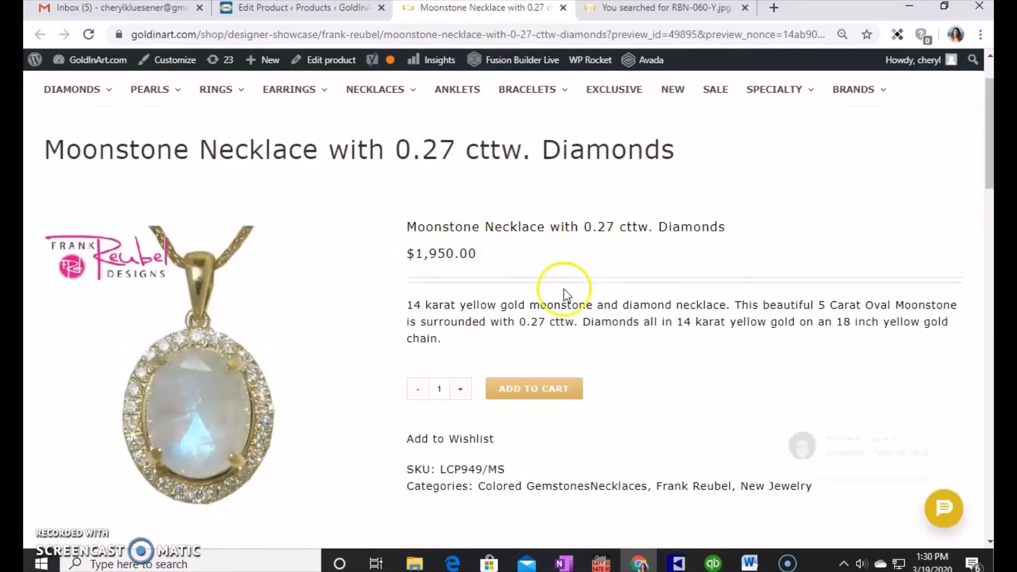
scroll(572, 306, "down", 7)
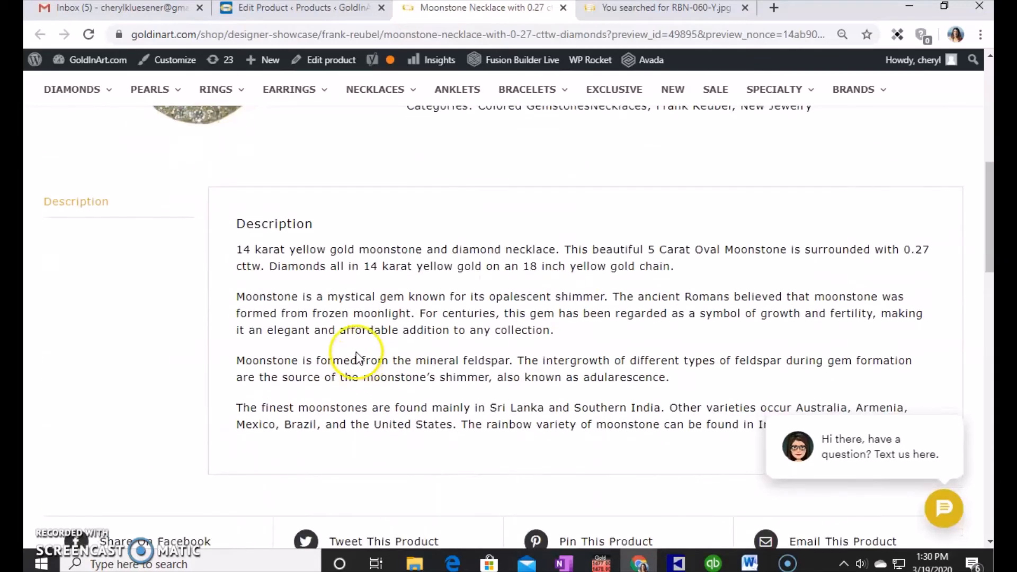
scroll(352, 357, "up", 3)
scroll(239, 254, "up", 2)
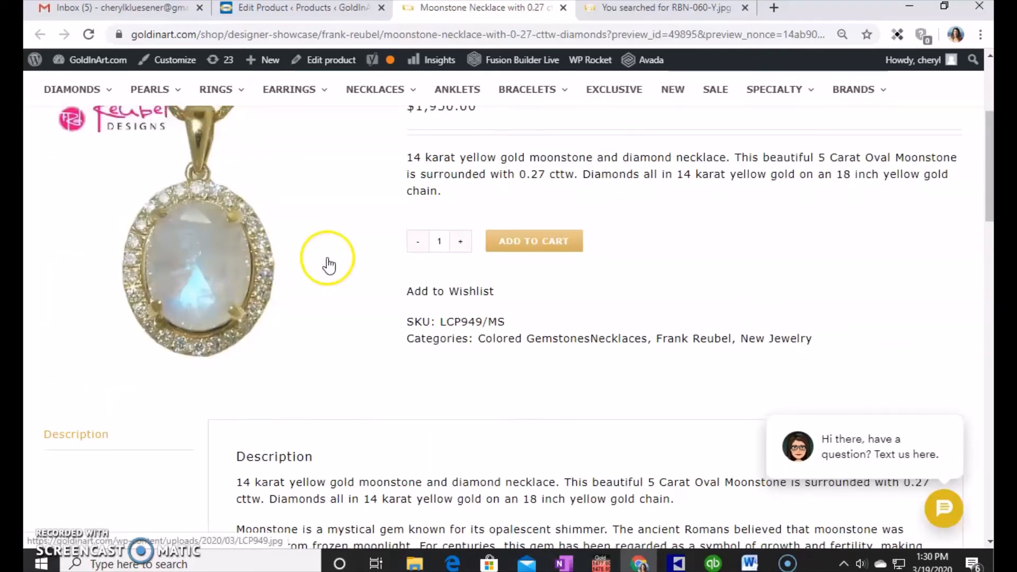
scroll(329, 265, "up", 4)
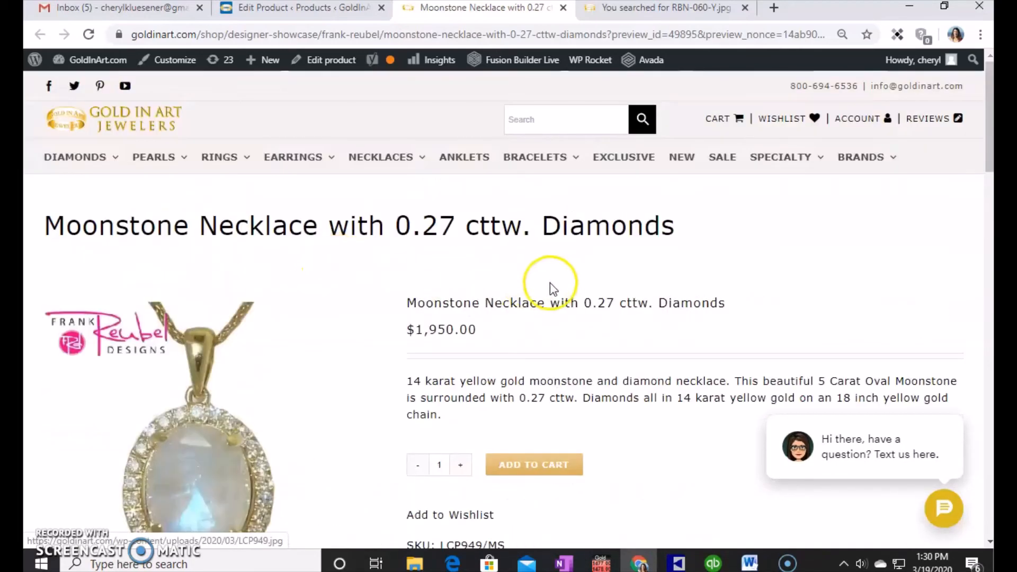
Go back to the product editor, open the list of all products and filter it by the New Jewelry category
left_click(278, 13)
scroll(579, 262, "down", 3)
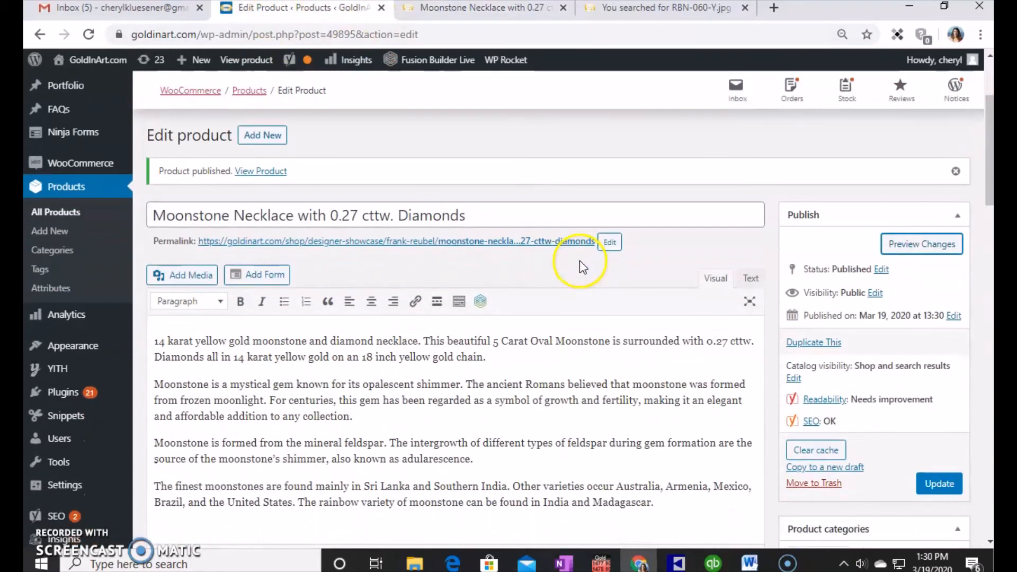
left_click(54, 217)
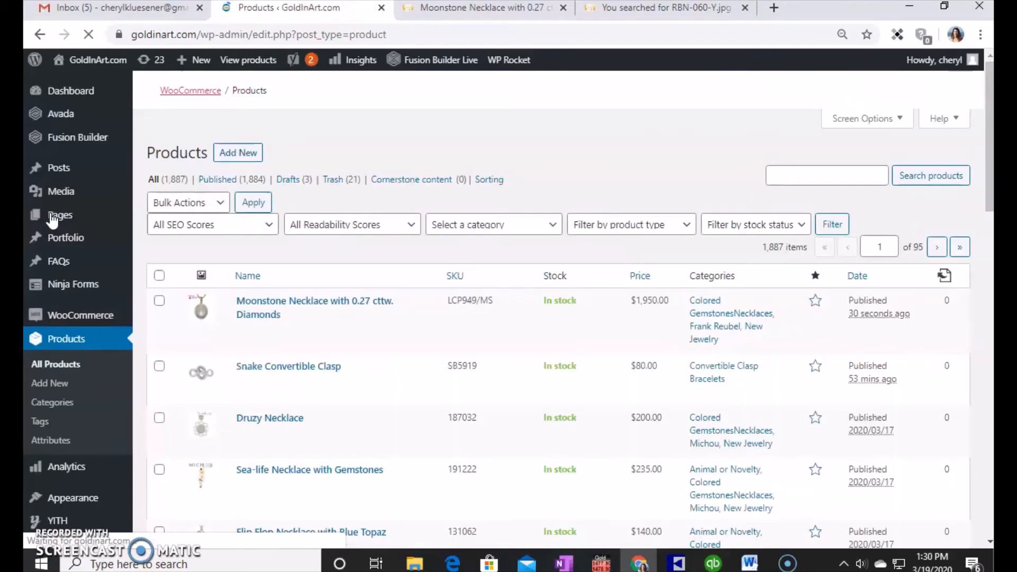
scroll(472, 210, "down", 3)
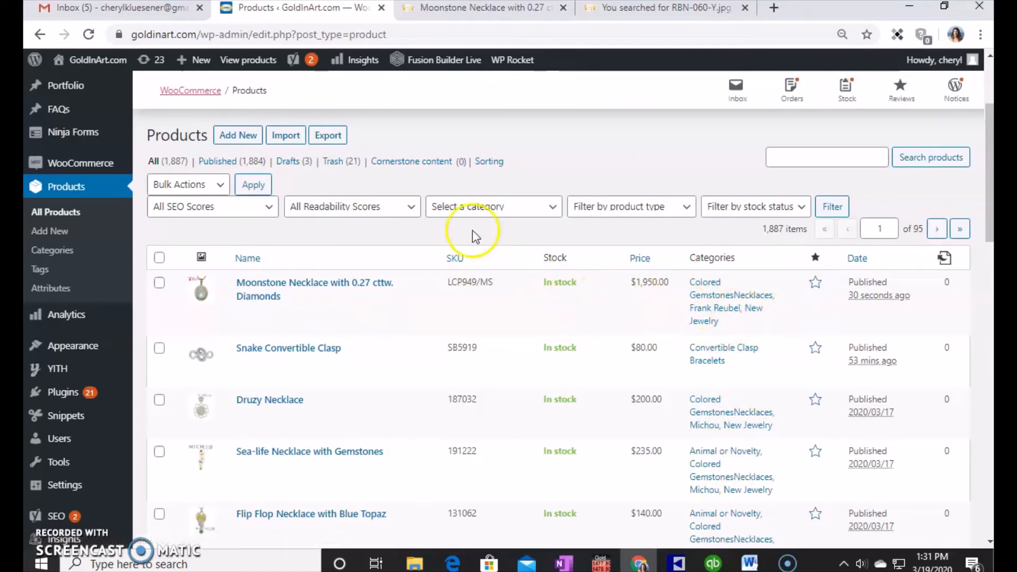
left_click(513, 211)
scroll(517, 311, "down", 10)
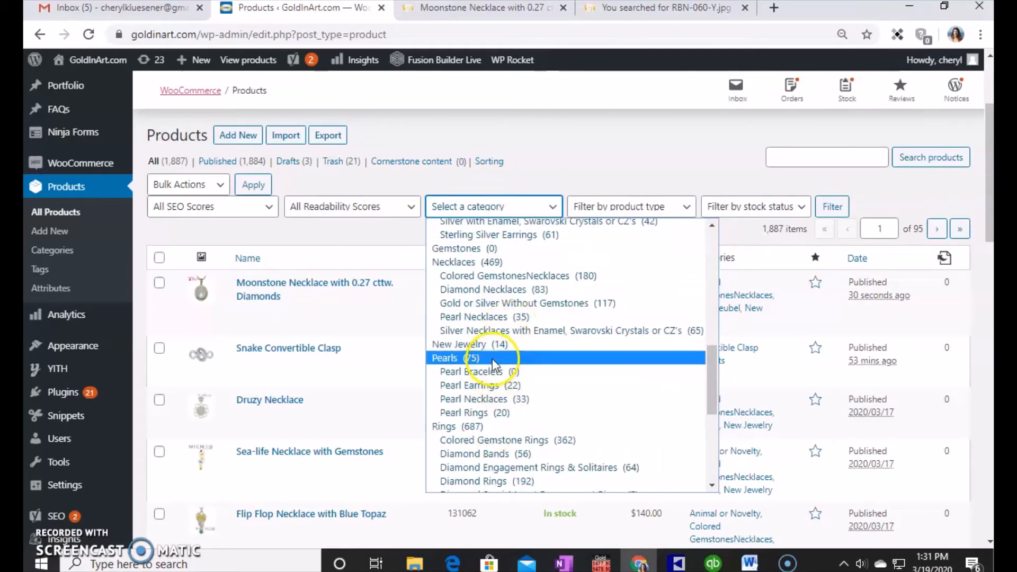
left_click(506, 346)
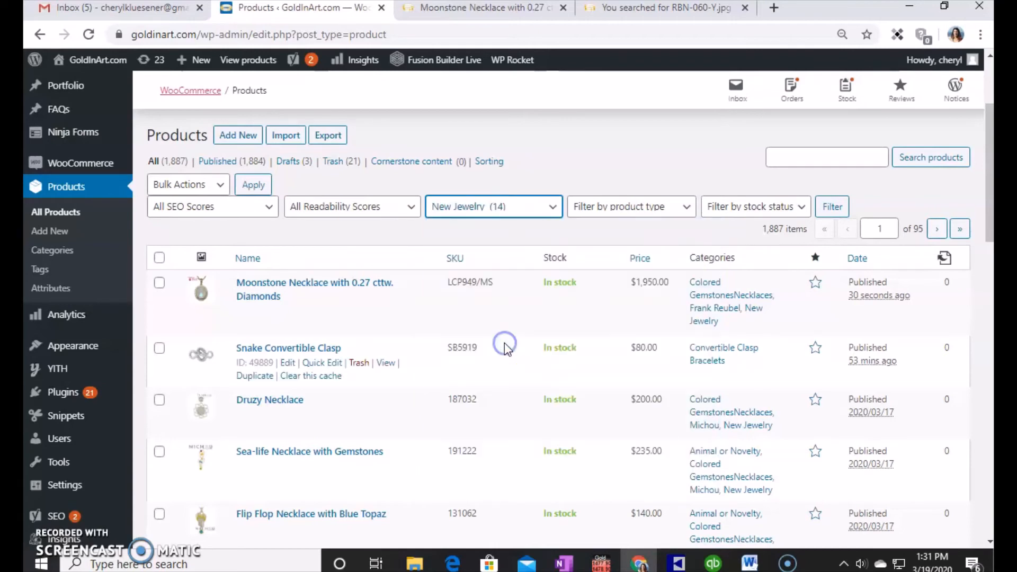
left_click(836, 211)
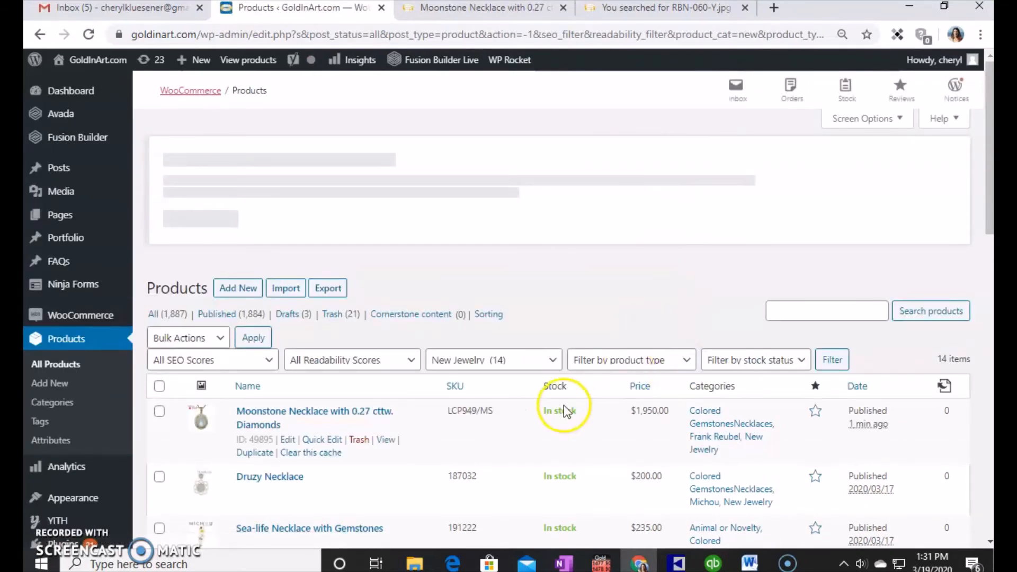
Quick-edit the Larimar, Blue Topaz & Pearl Ring to remove it from the New Jewelry category and save the update
scroll(339, 389, "down", 3)
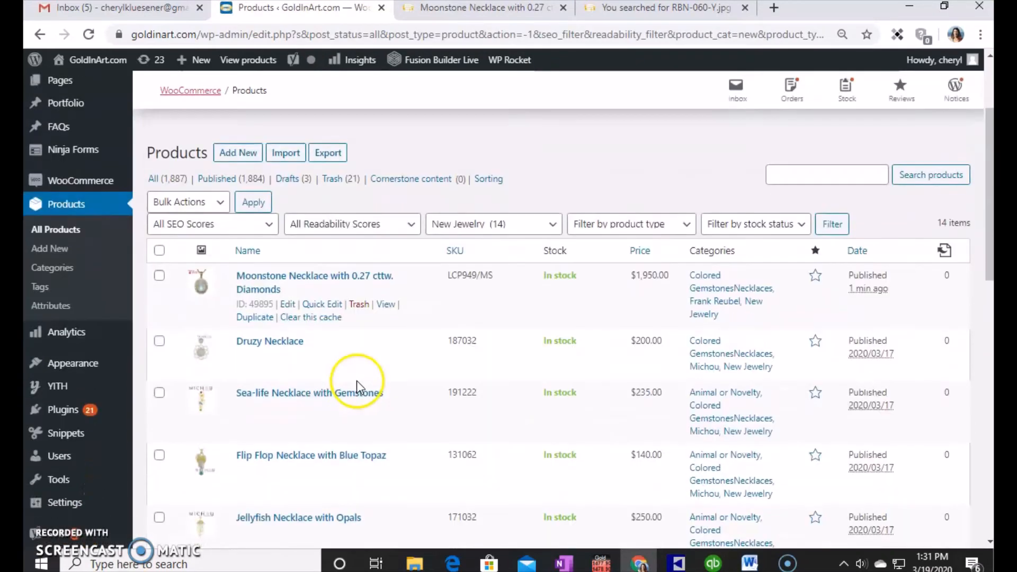
scroll(357, 386, "down", 3)
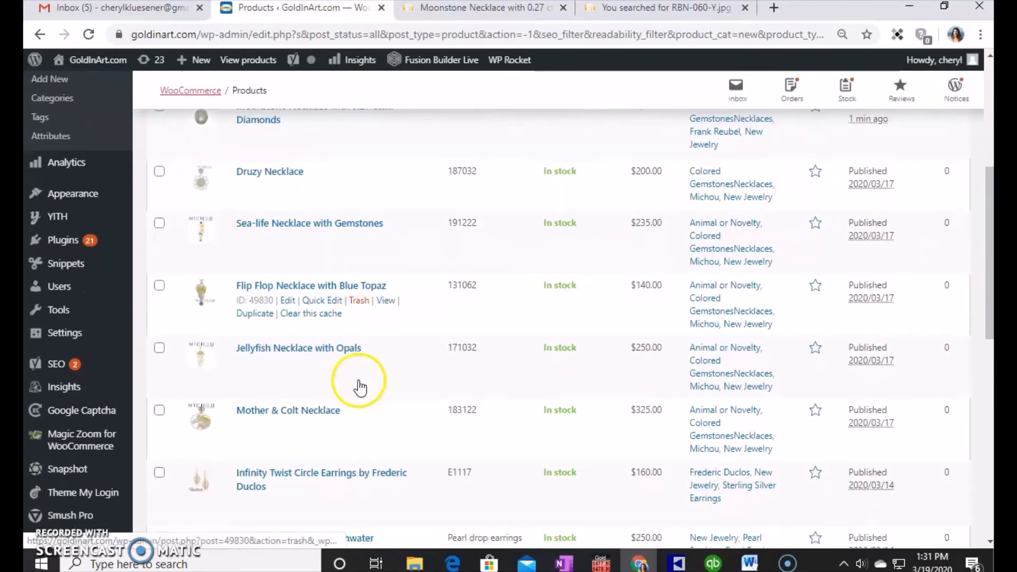
scroll(364, 385, "down", 10)
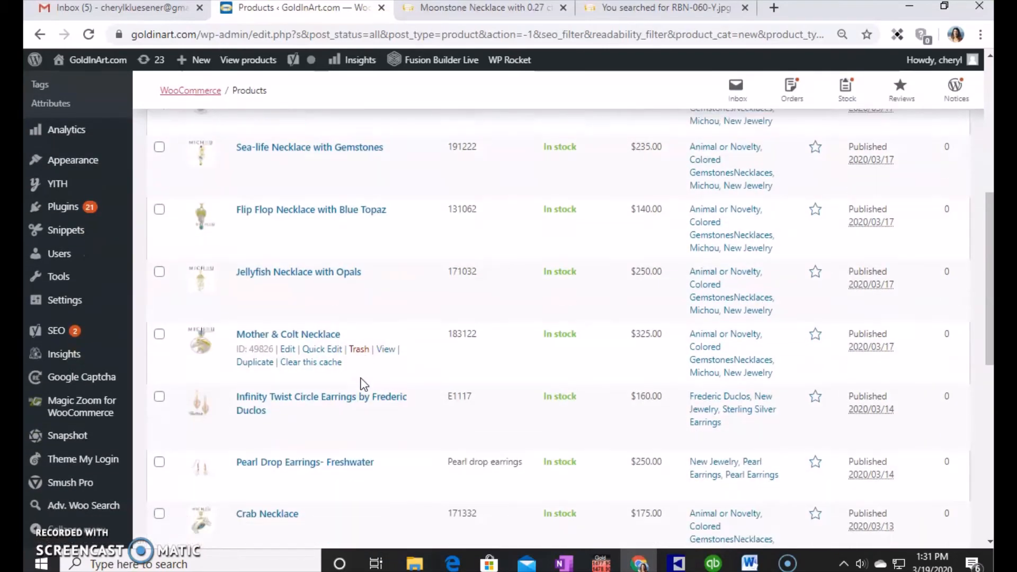
scroll(363, 382, "down", 1)
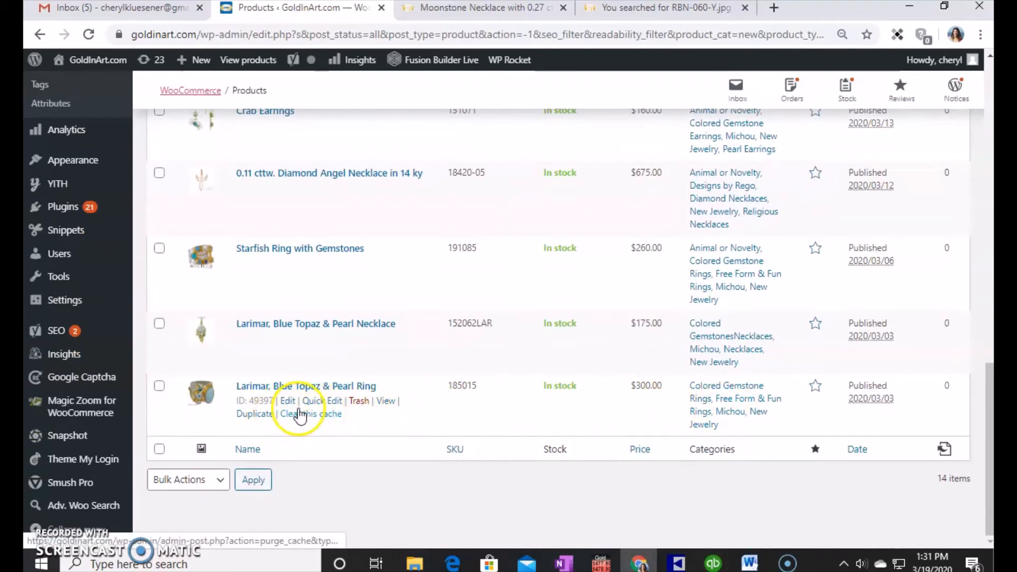
left_click(332, 406)
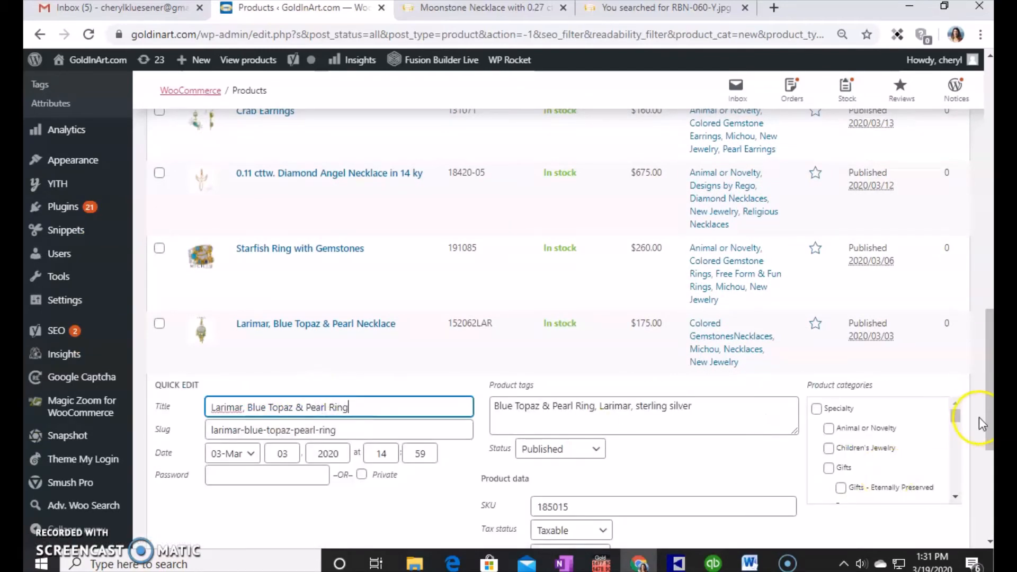
left_click_drag(953, 415, 952, 490)
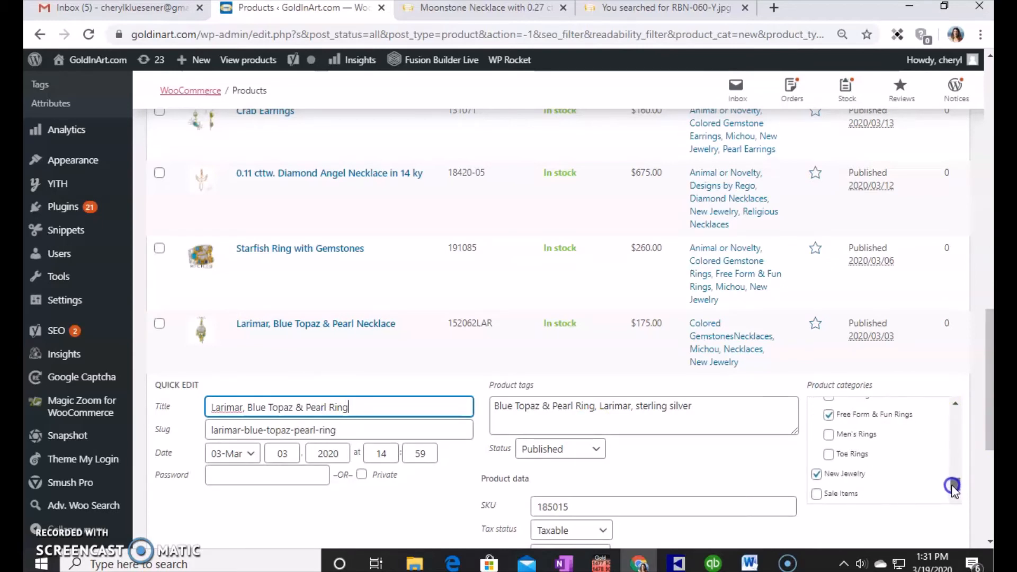
left_click(818, 474)
scroll(869, 488, "down", 4)
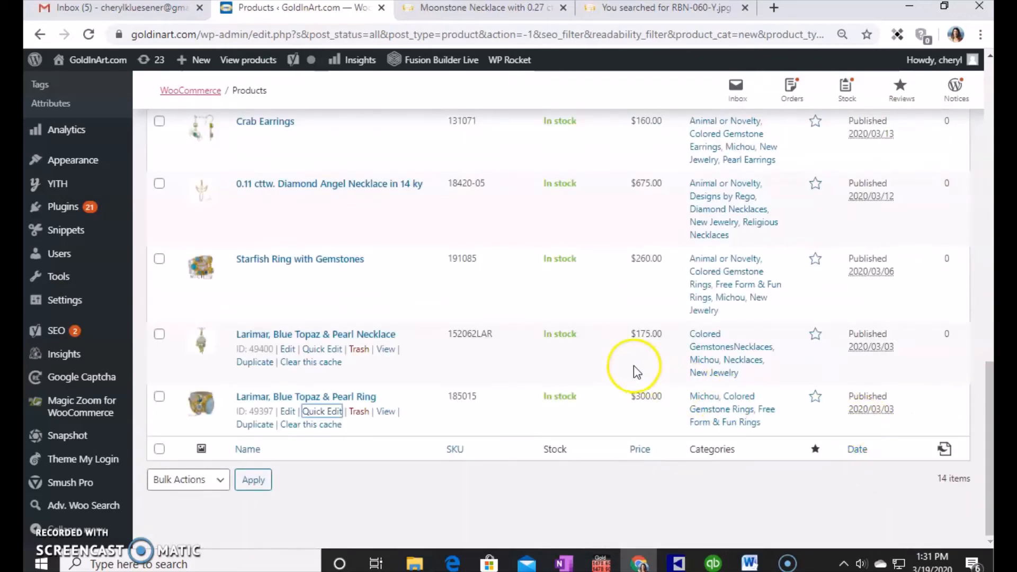
Quick-edit the Larimar, Blue Topaz & Pearl Necklace to remove it from the New Jewelry category and save the update
left_click(321, 348)
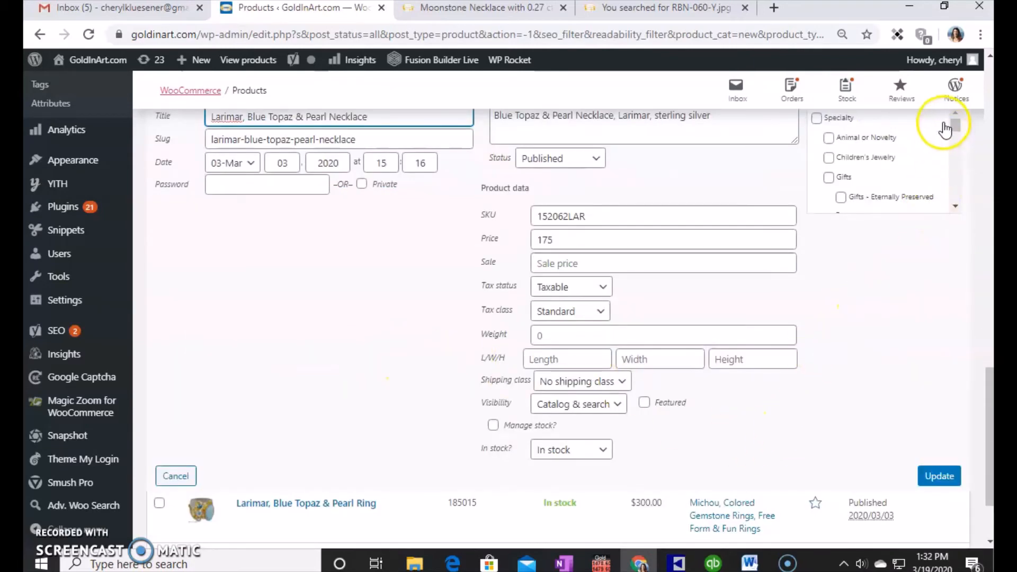
left_click_drag(954, 128, 924, 206)
left_click(818, 182)
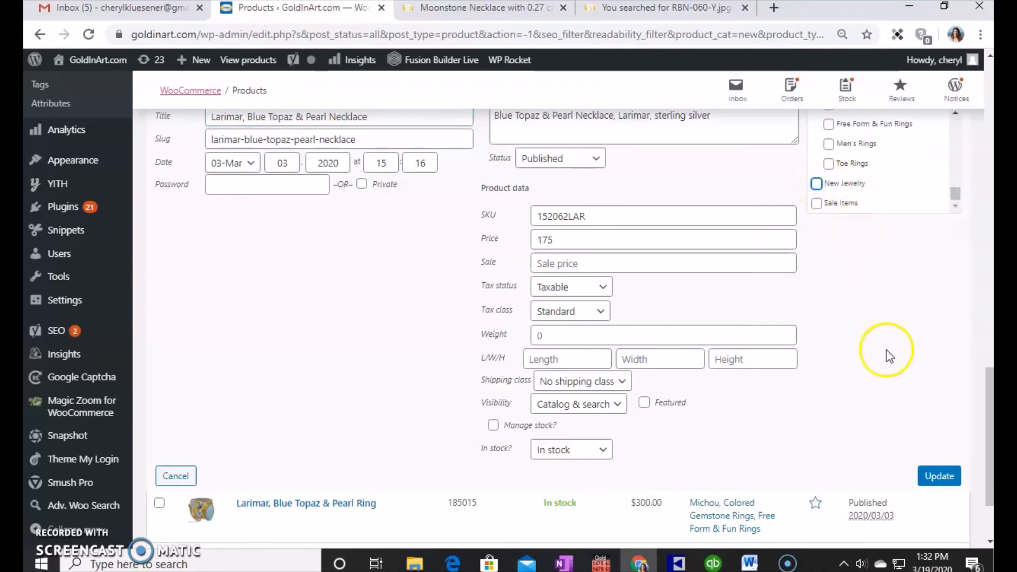
left_click(938, 475)
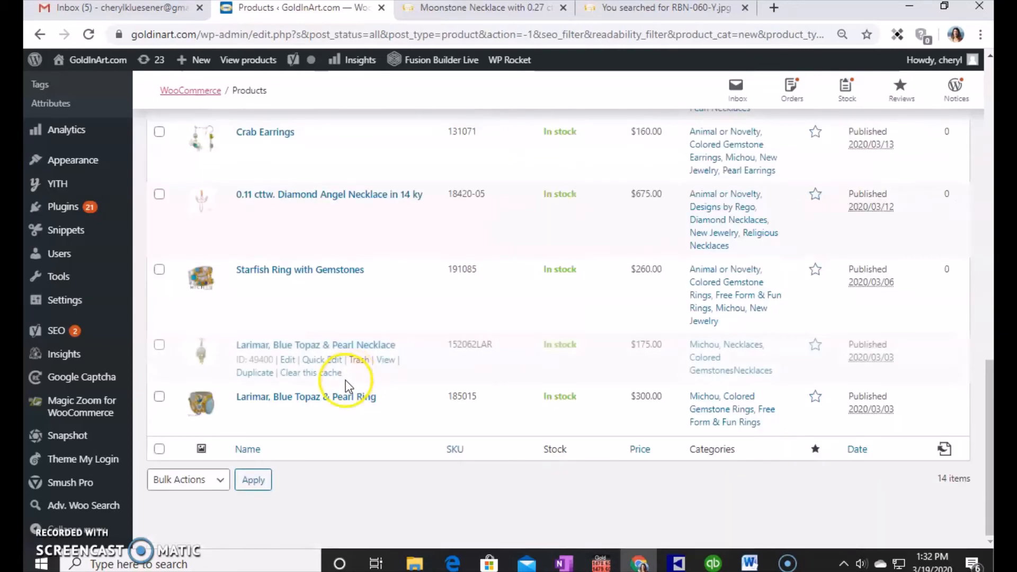
scroll(469, 380, "up", 5)
scroll(465, 377, "up", 10)
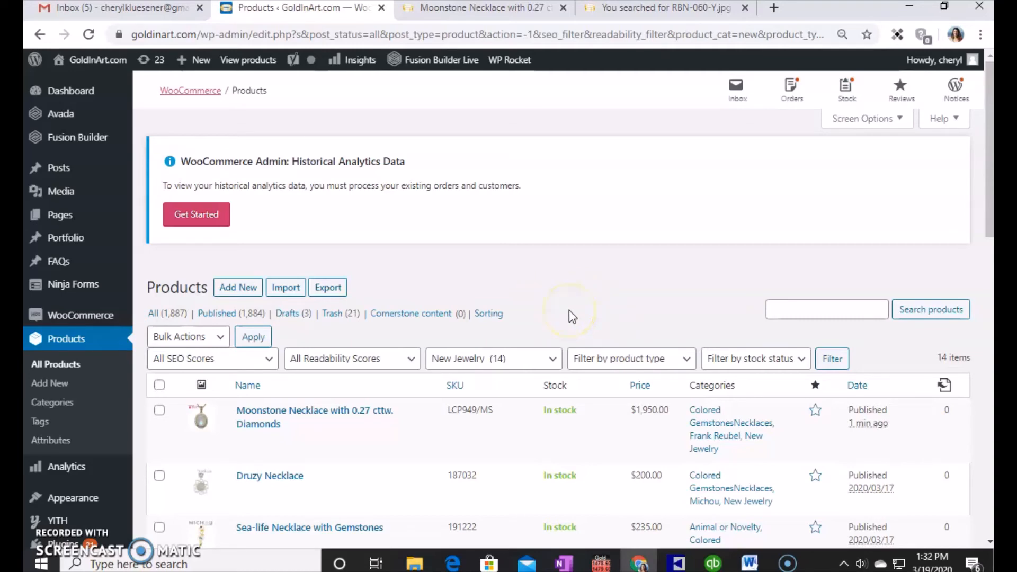
scroll(569, 316, "down", 1)
scroll(573, 317, "up", 1)
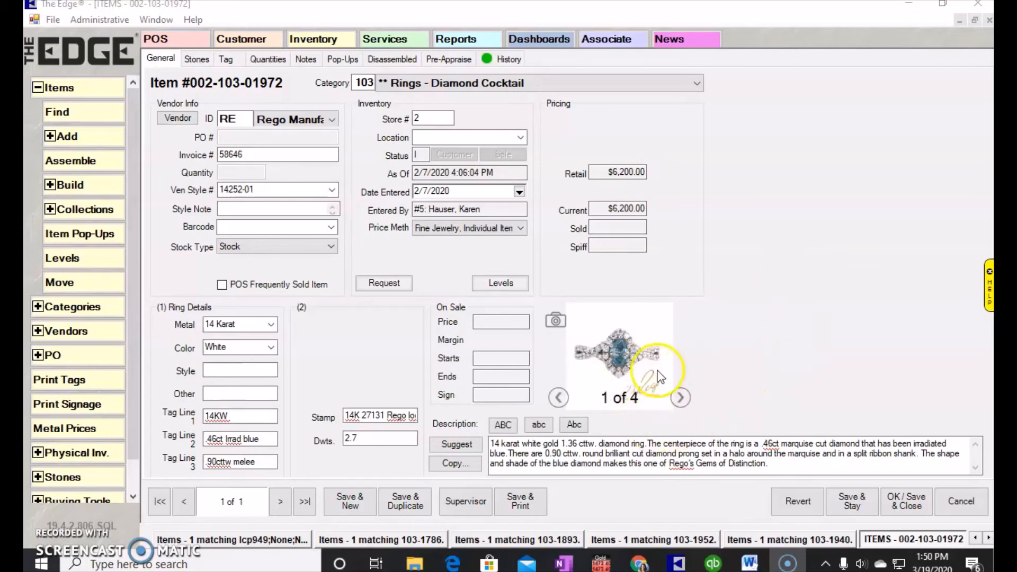
Look through all the photos attached to the Rego blue diamond ring, vendor style 14252-01, in The Edge
left_click(681, 398)
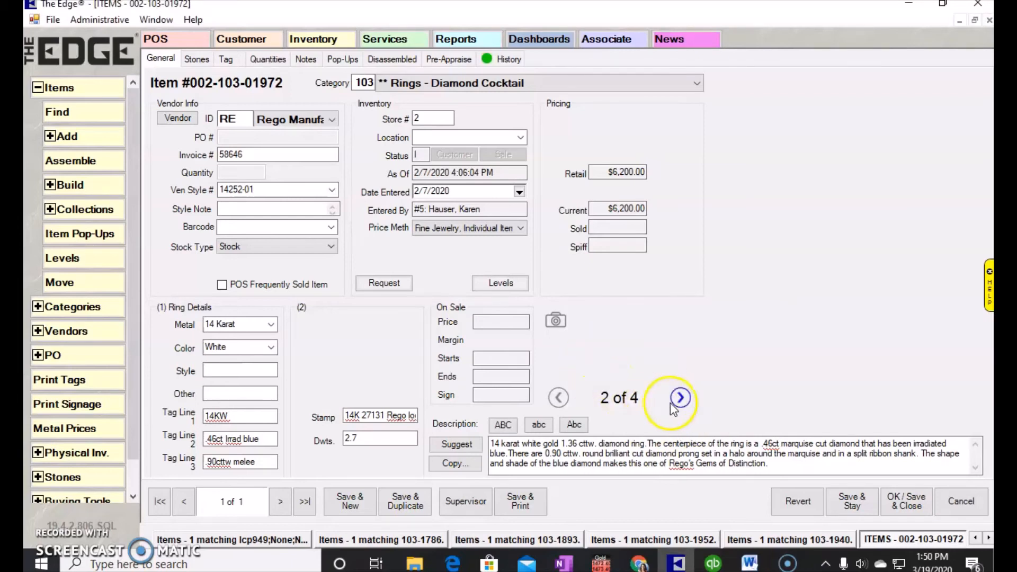
left_click(681, 398)
left_click(682, 398)
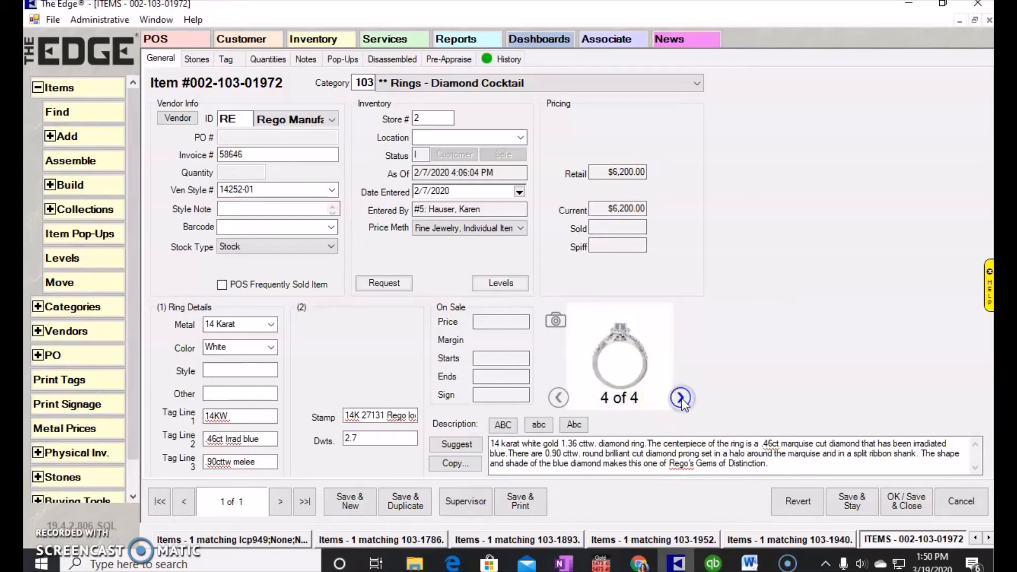
left_click(681, 399)
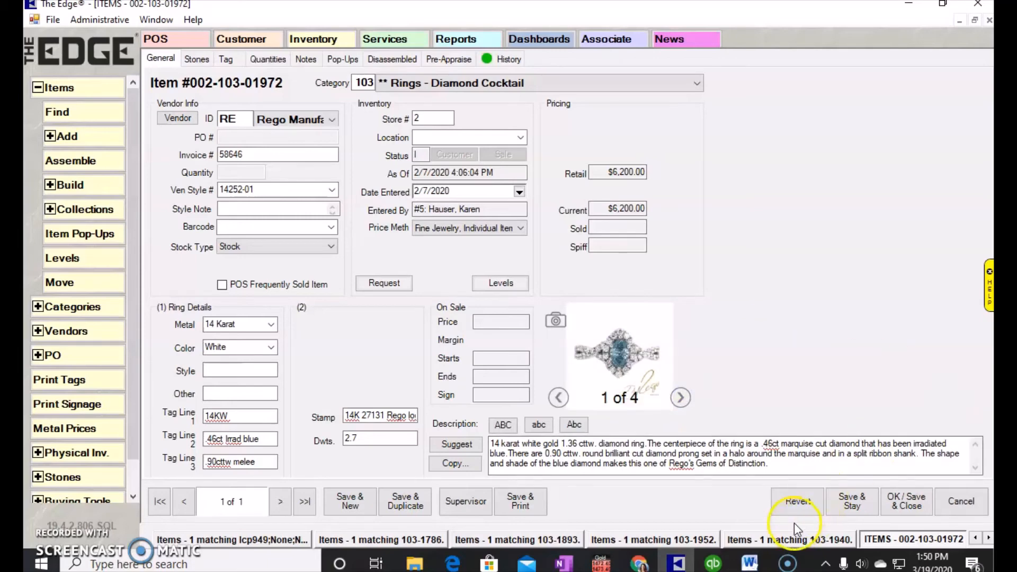
Check the YouTube search results for the ring's video 14252-01 in Edge, then return to The Edge item record
mouse_move(454, 563)
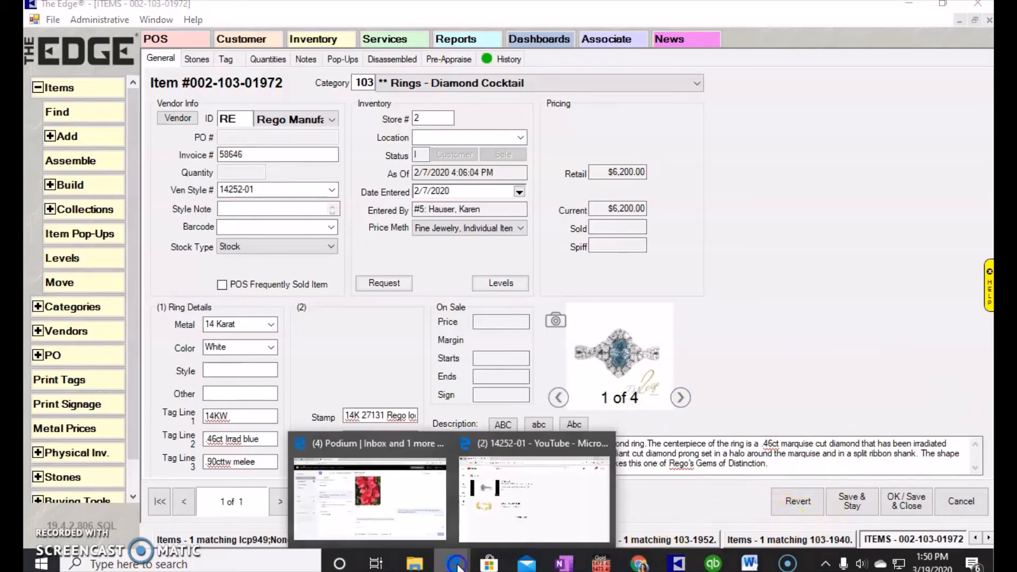
left_click(517, 502)
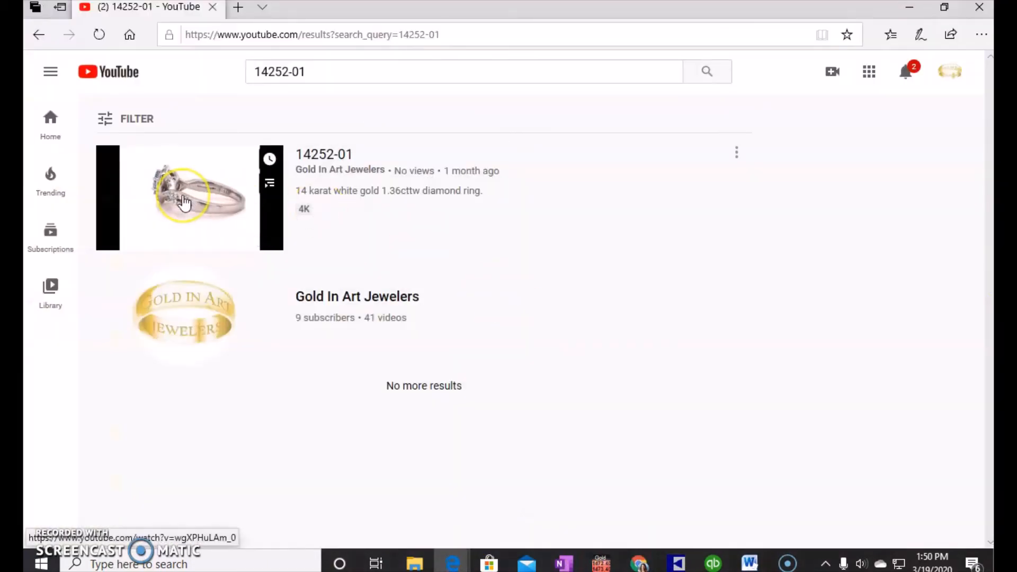
left_click(910, 7)
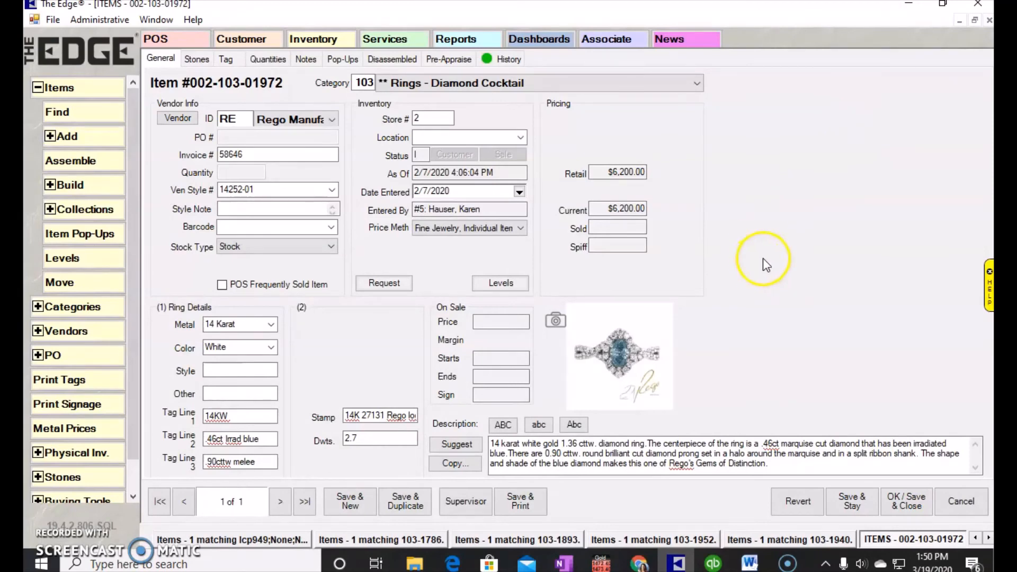
Switch to WordPress in Chrome and start a new product named "1.36 cttw. Blue and White Diamond Ring in 14 karat white gold"
left_click(639, 564)
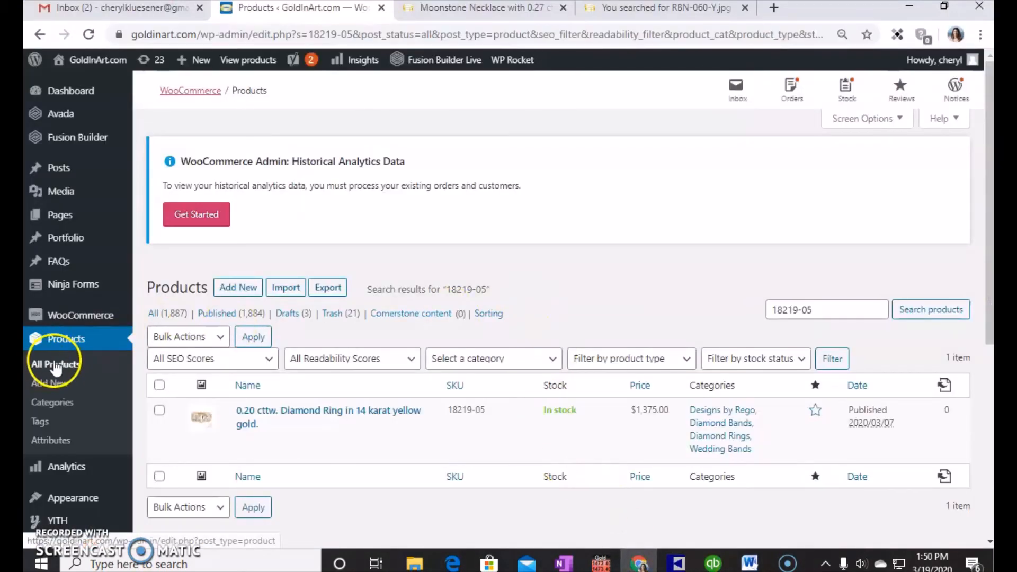
left_click(56, 364)
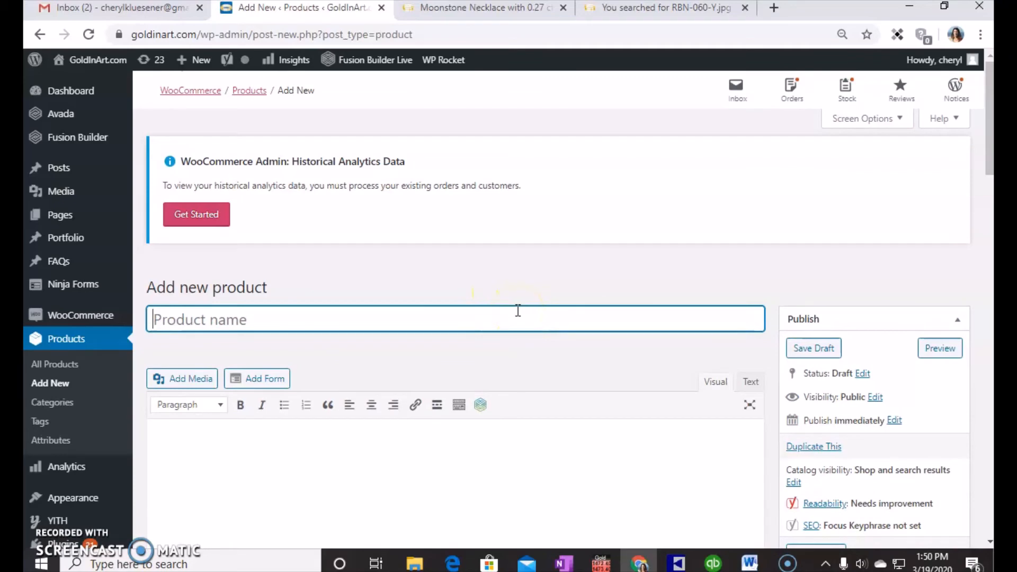
left_click(677, 564)
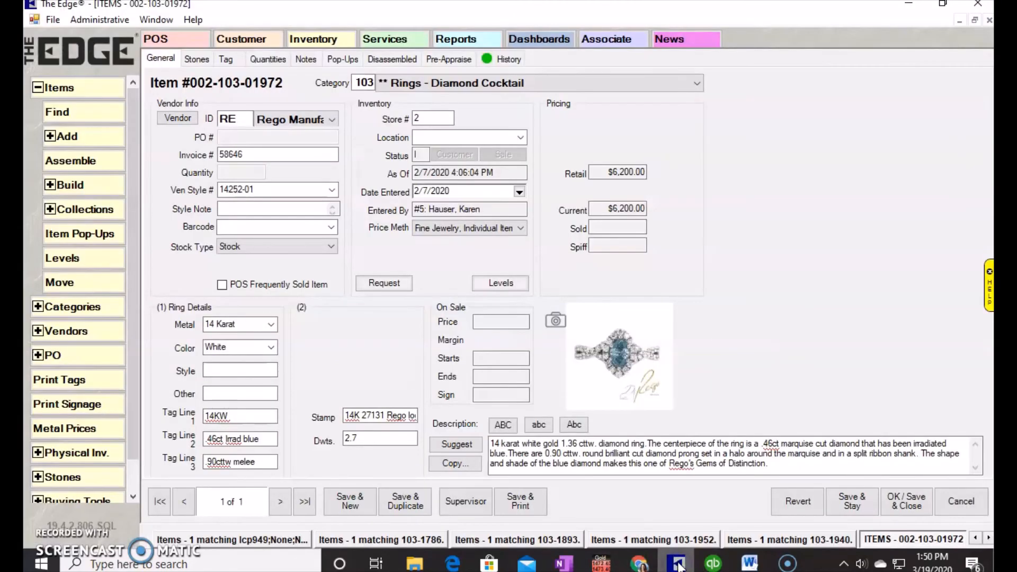
left_click(677, 564)
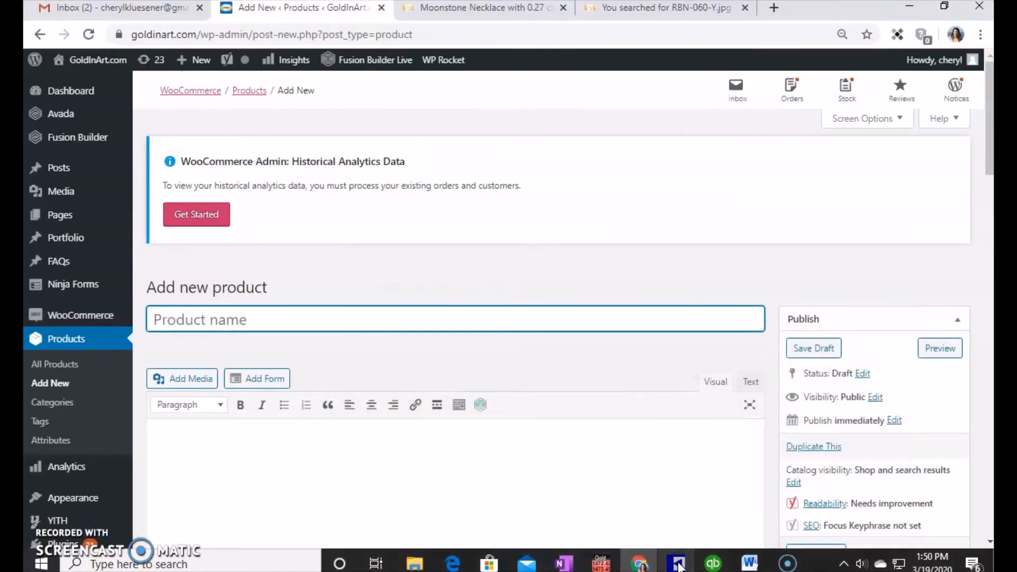
type("1")
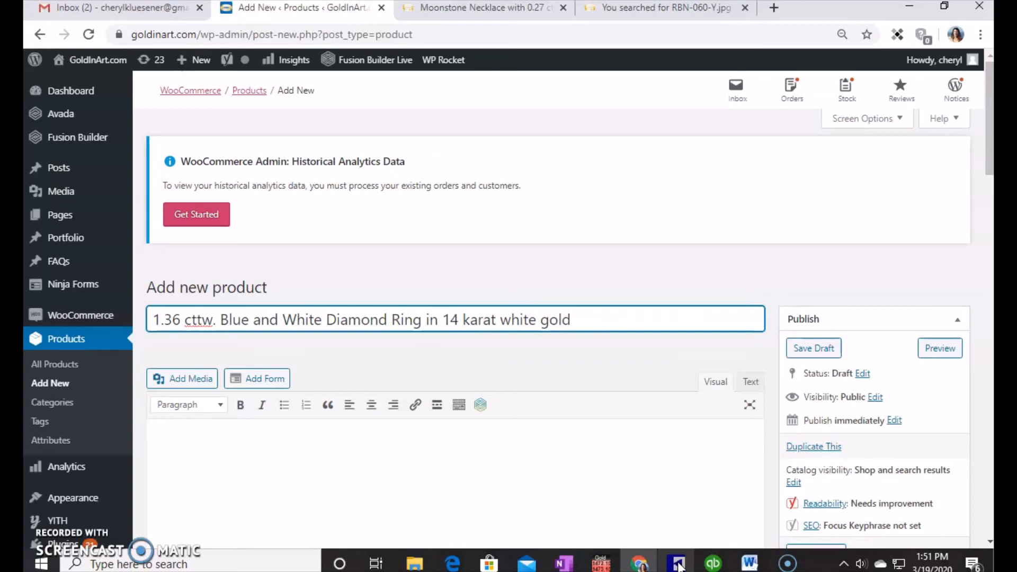
Copy the ring's full description from The Edge and paste it into the new product's main description
scroll(652, 407, "down", 2)
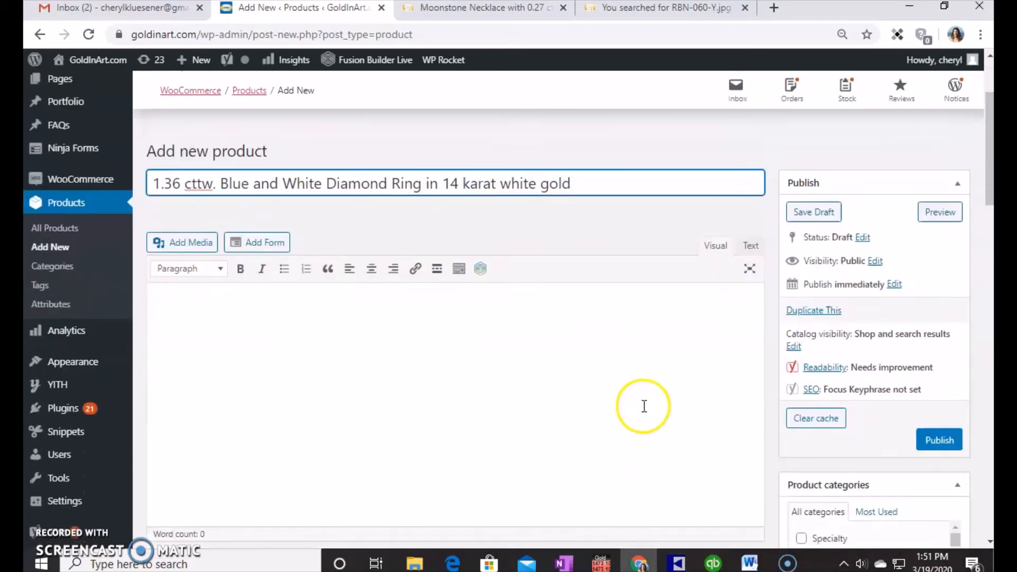
scroll(644, 406, "down", 2)
left_click(677, 563)
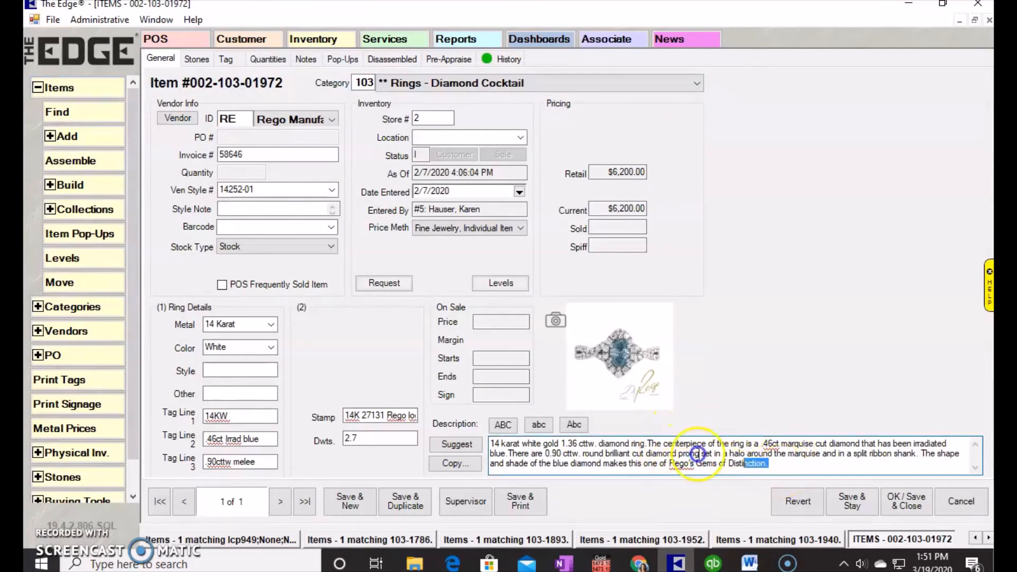
key("ctrl+a")
key("ctrl+c")
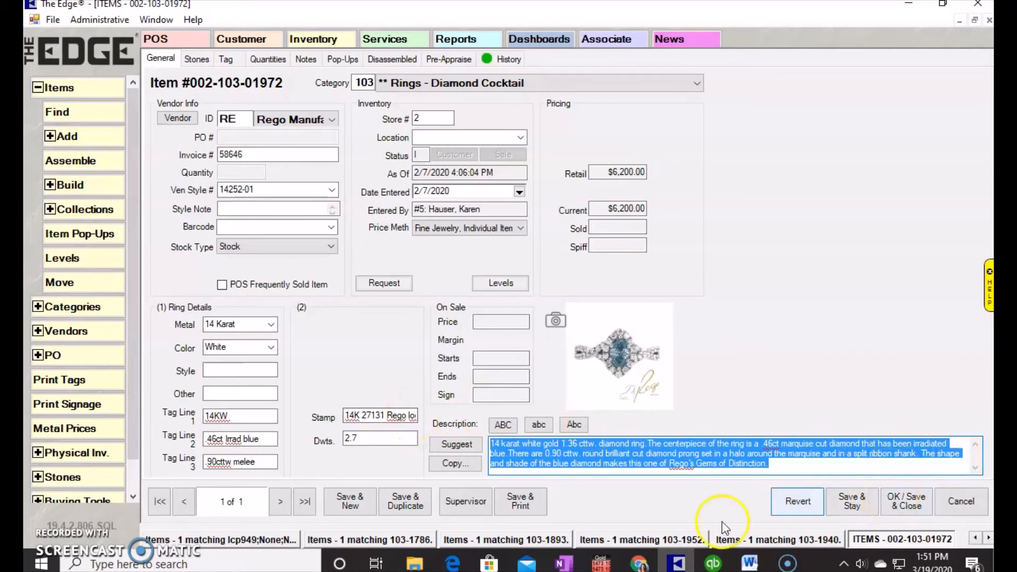
left_click(647, 561)
left_click(189, 200)
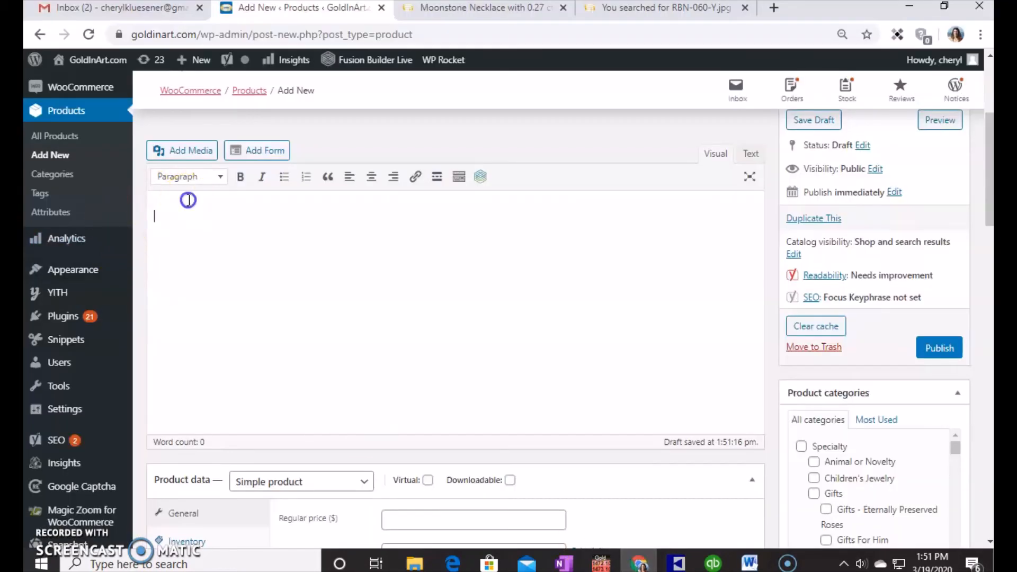
key("ctrl+v")
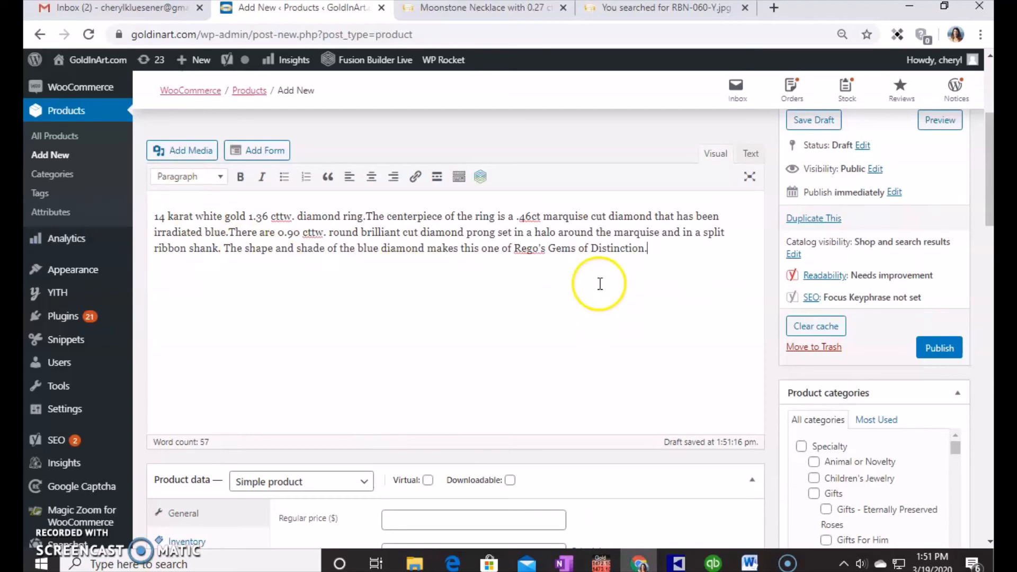
Correct the centerpiece diamond's weight in the main description to read "0.46 carat"
scroll(601, 289, "down", 3)
scroll(598, 284, "up", 3)
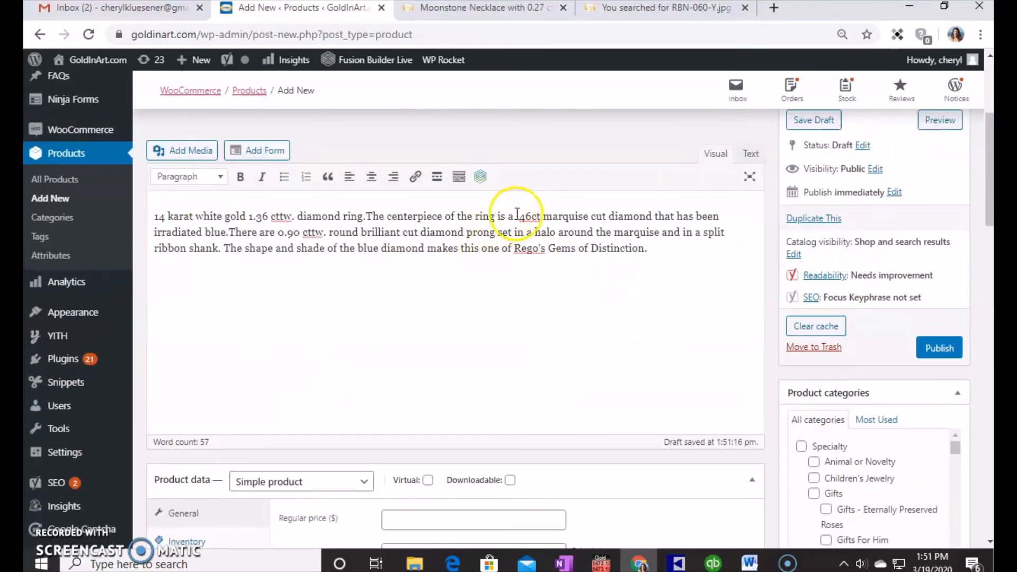
left_click(518, 215)
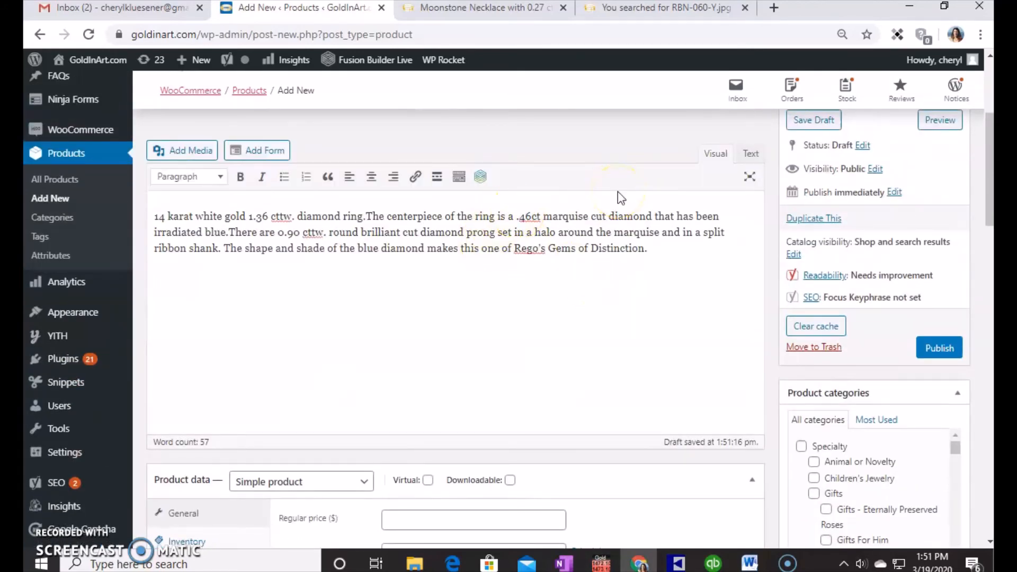
type("0")
key("Right")
key("Right")
key("Right")
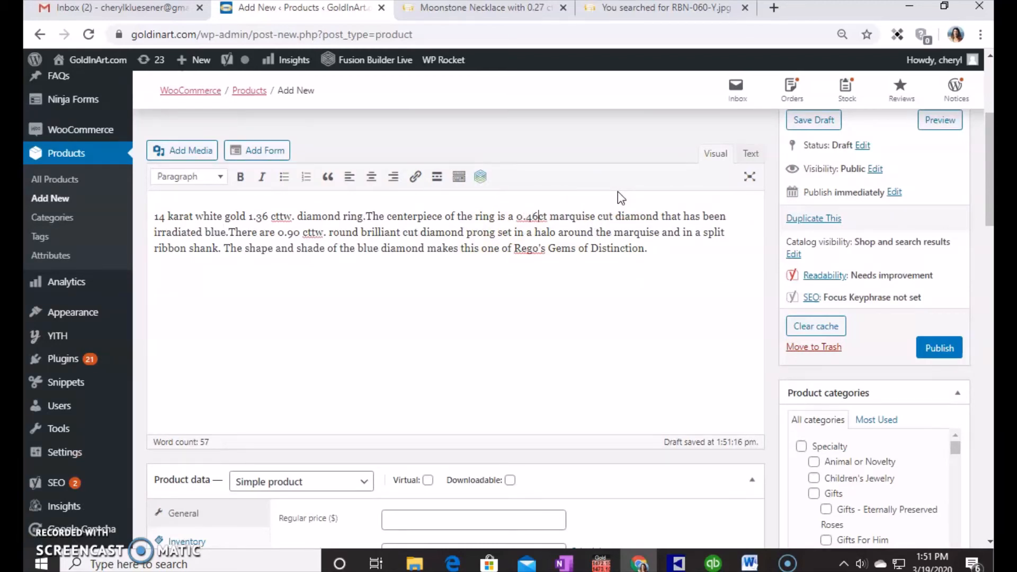
key("Right")
type("ara")
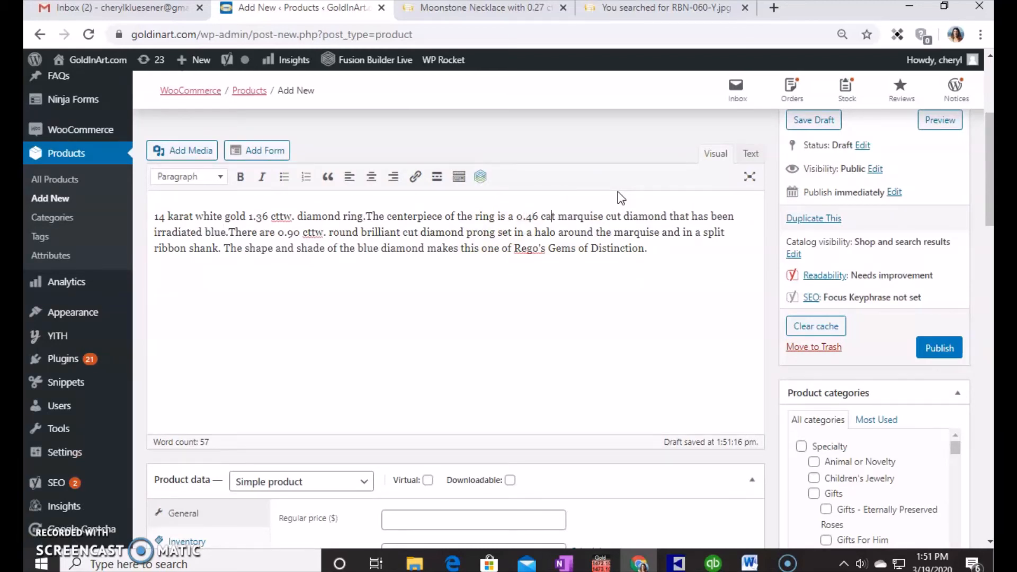
Copy the corrected main description and paste it as the meta description in the Yoast SEO snippet
left_click_drag(648, 248, 53, 180)
key("ctrl+c")
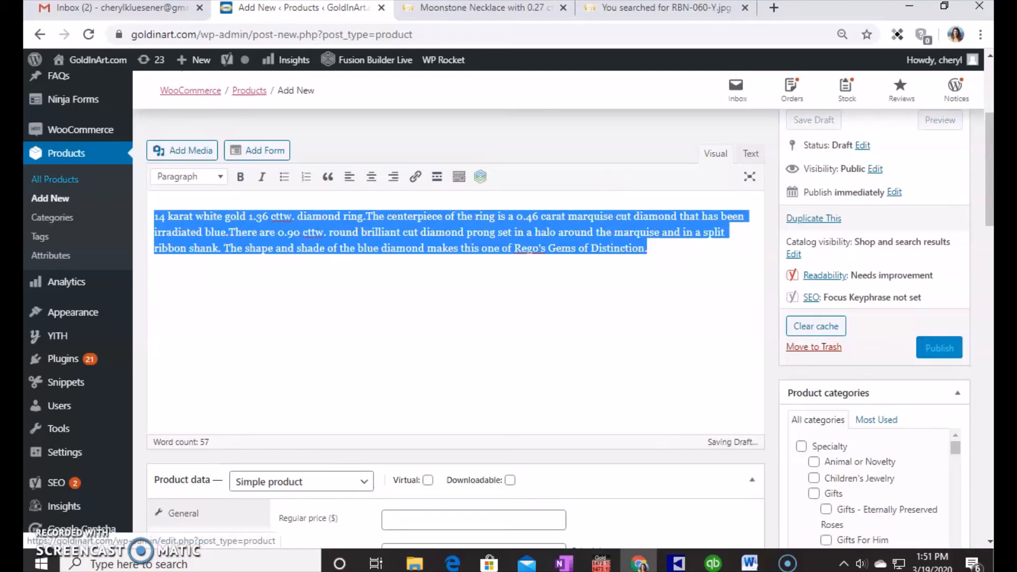
scroll(114, 249, "down", 10)
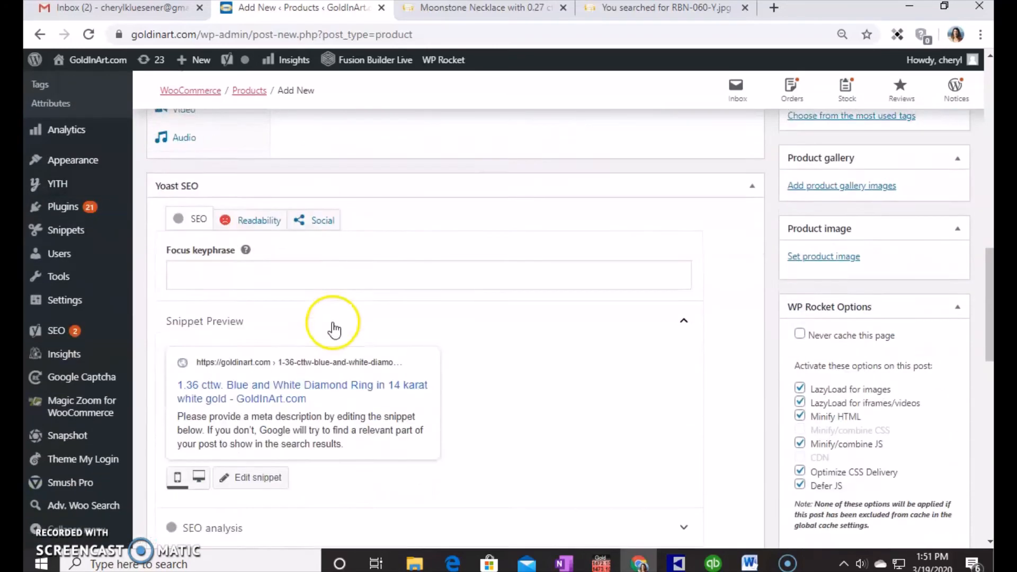
scroll(333, 330, "down", 4)
left_click(273, 244)
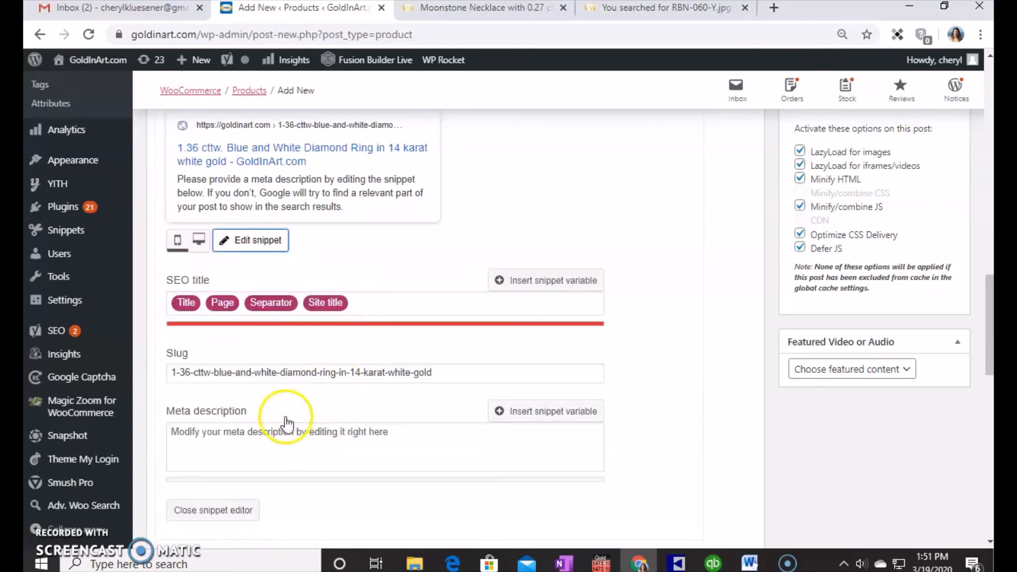
left_click(263, 441)
key("ctrl+v")
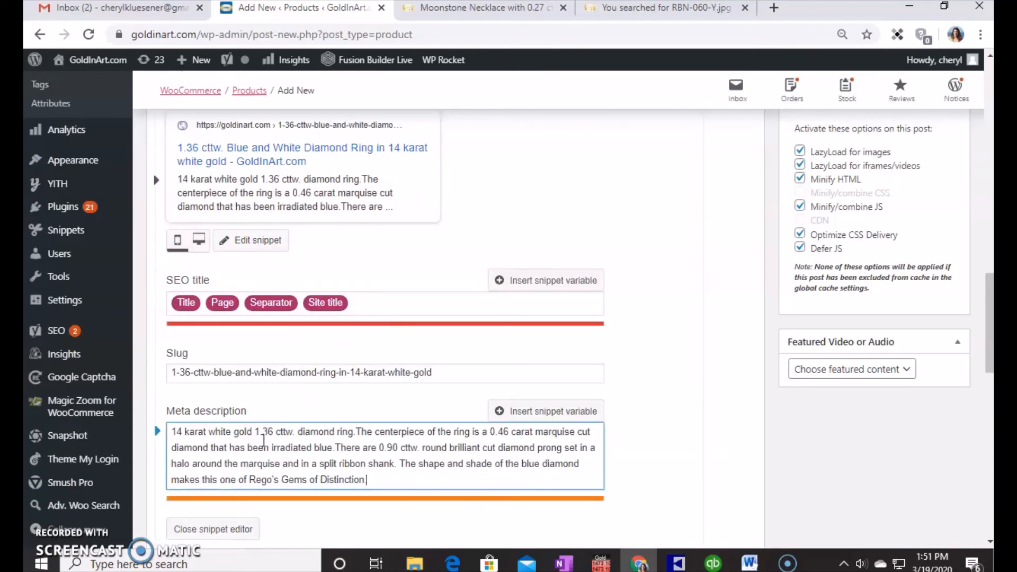
Paste the same ring description into the product short description and return to the product data section
scroll(551, 510, "down", 2)
scroll(551, 510, "down", 7)
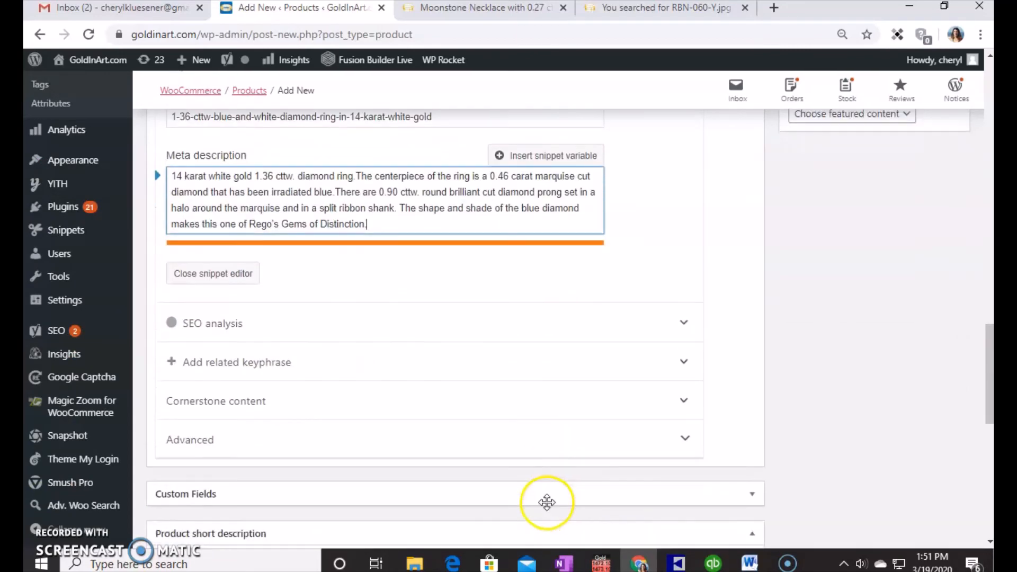
left_click(343, 482)
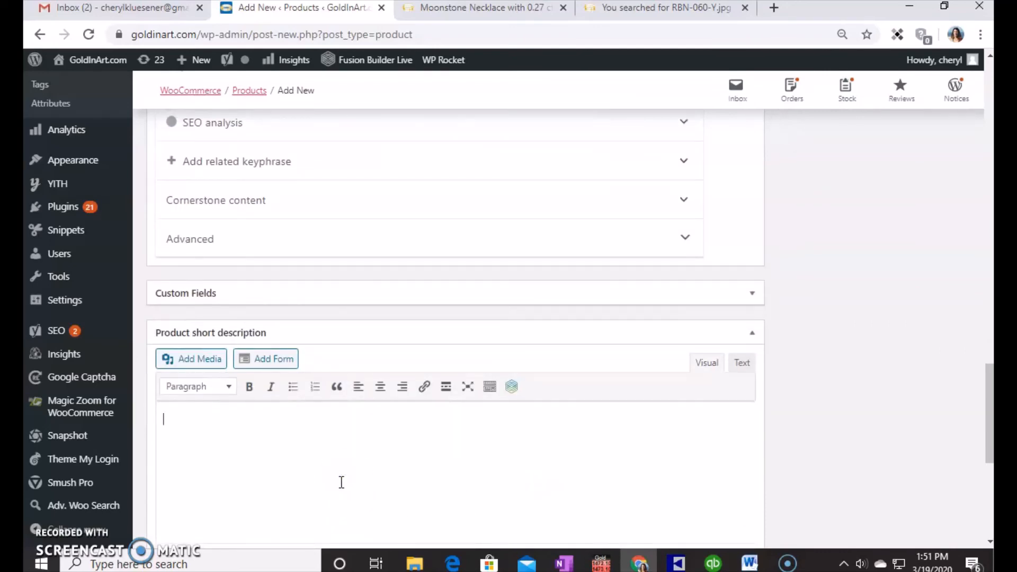
key("ctrl+v")
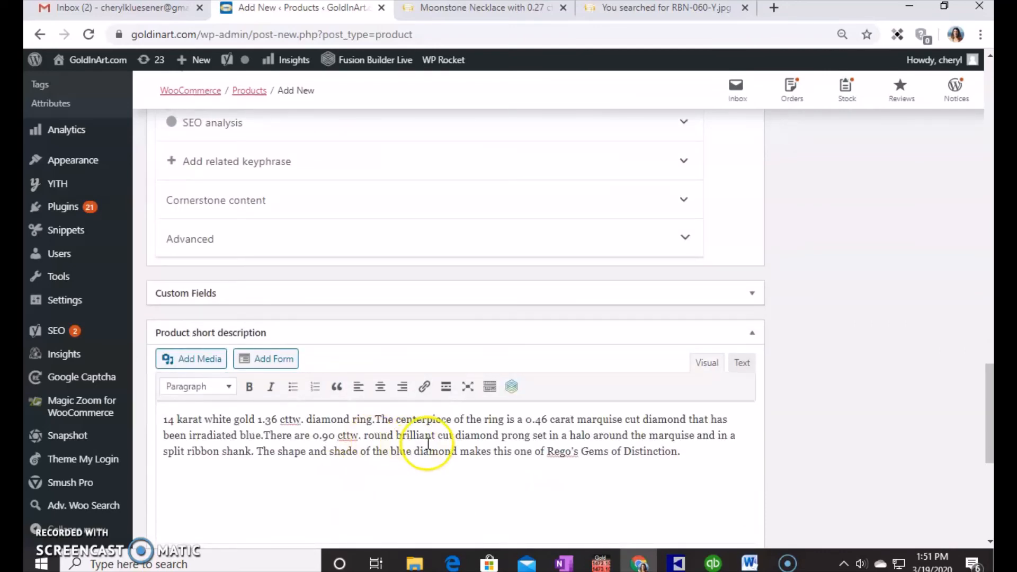
scroll(455, 438, "up", 7)
scroll(461, 437, "up", 13)
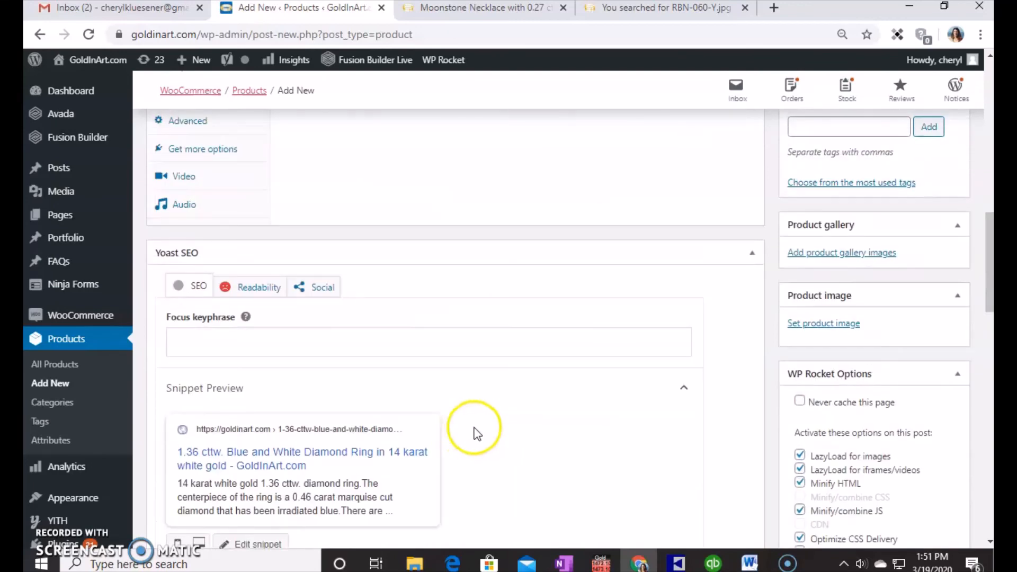
scroll(689, 321, "up", 3)
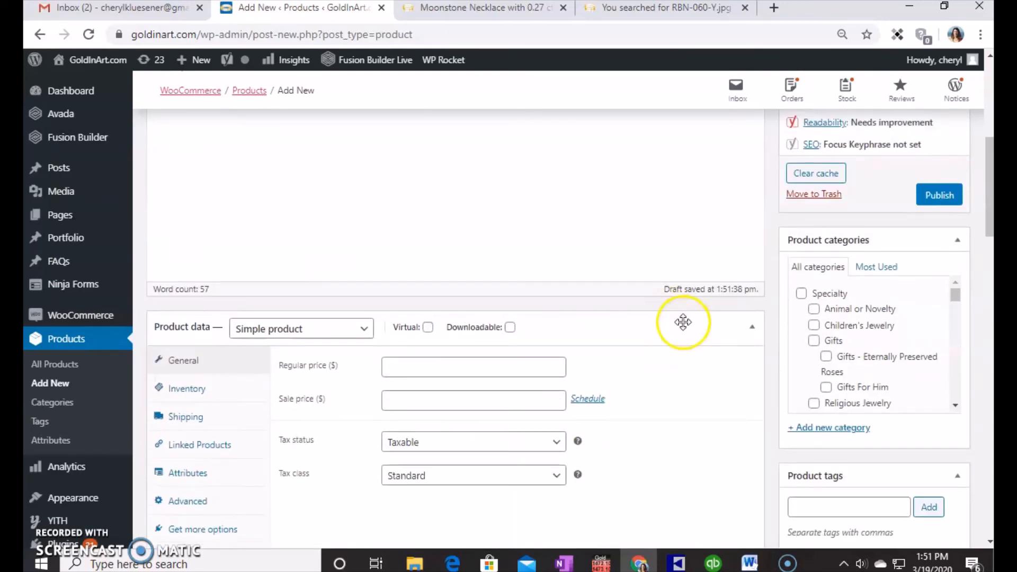
scroll(681, 323, "down", 3)
scroll(684, 331, "down", 1)
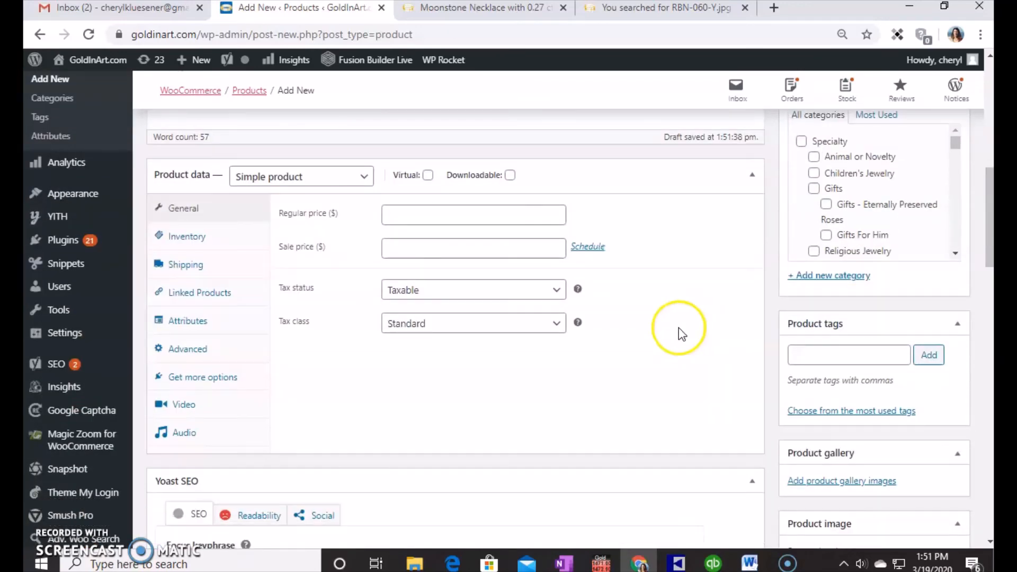
Make the ring a variable product and copy its vendor style number 14252-01 from The Edge into the SKU
left_click(292, 177)
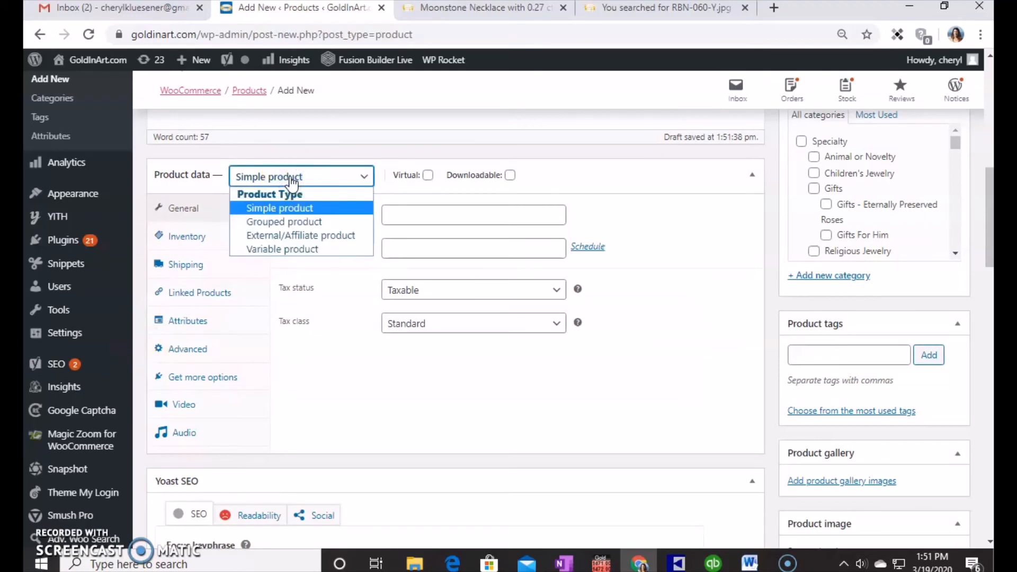
left_click(289, 249)
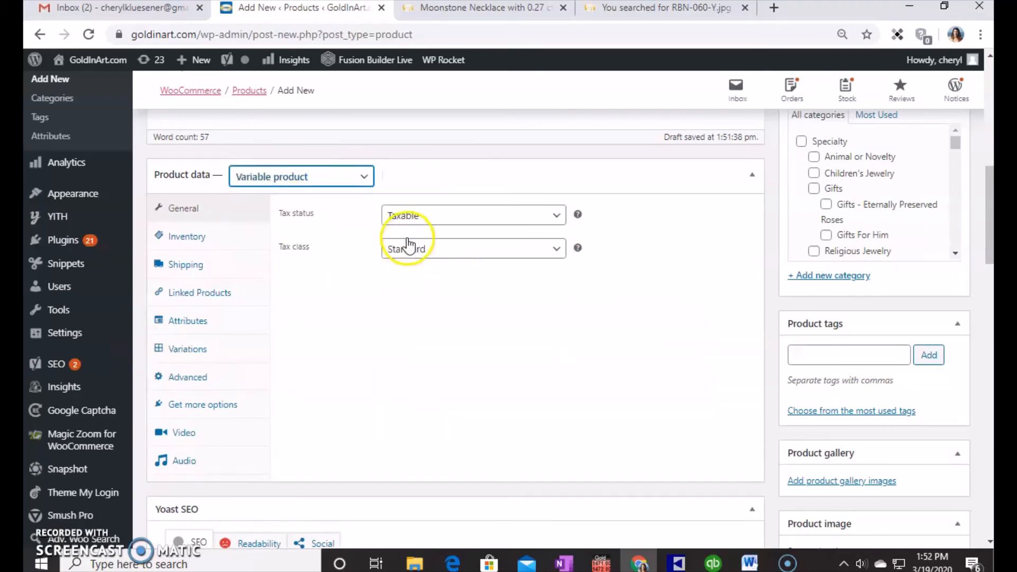
left_click(177, 237)
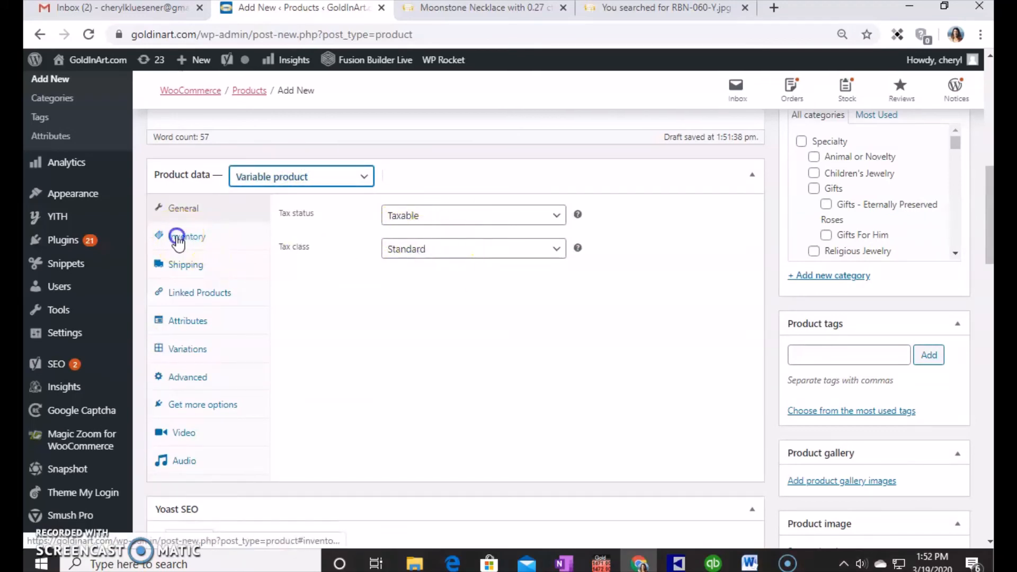
left_click(678, 563)
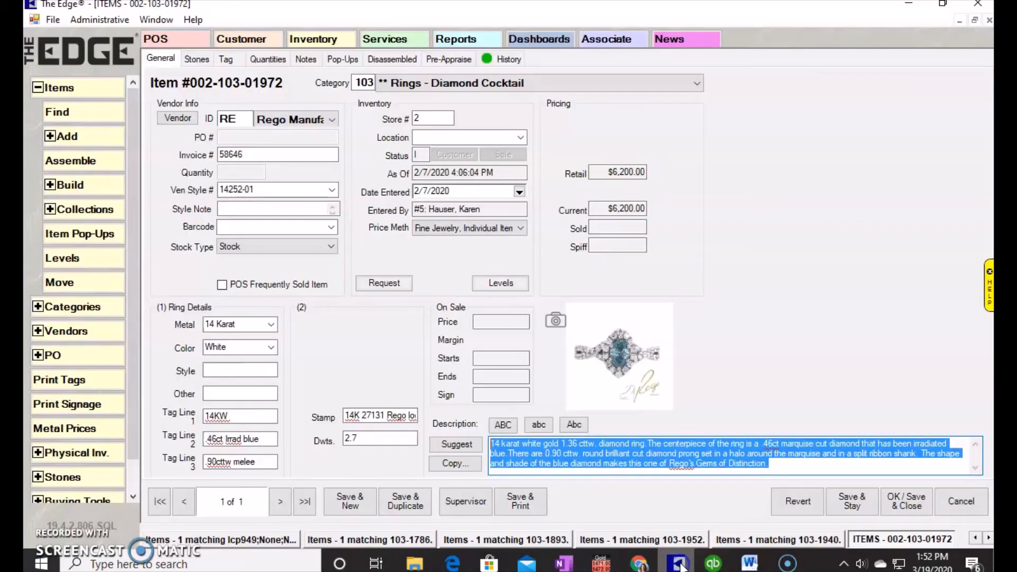
left_click(276, 190)
key("ctrl+c")
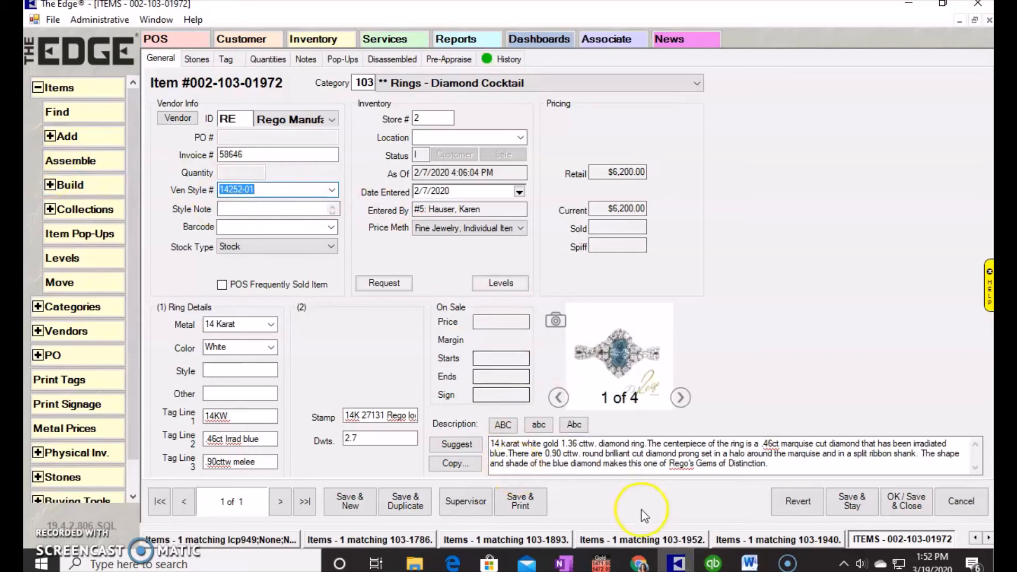
left_click(639, 563)
left_click(410, 214)
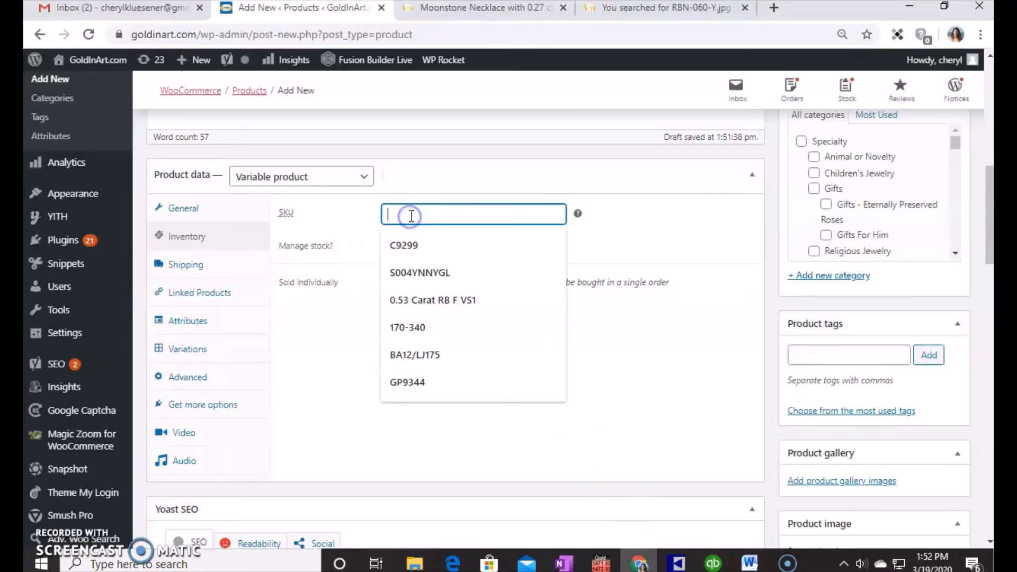
key("ctrl+v")
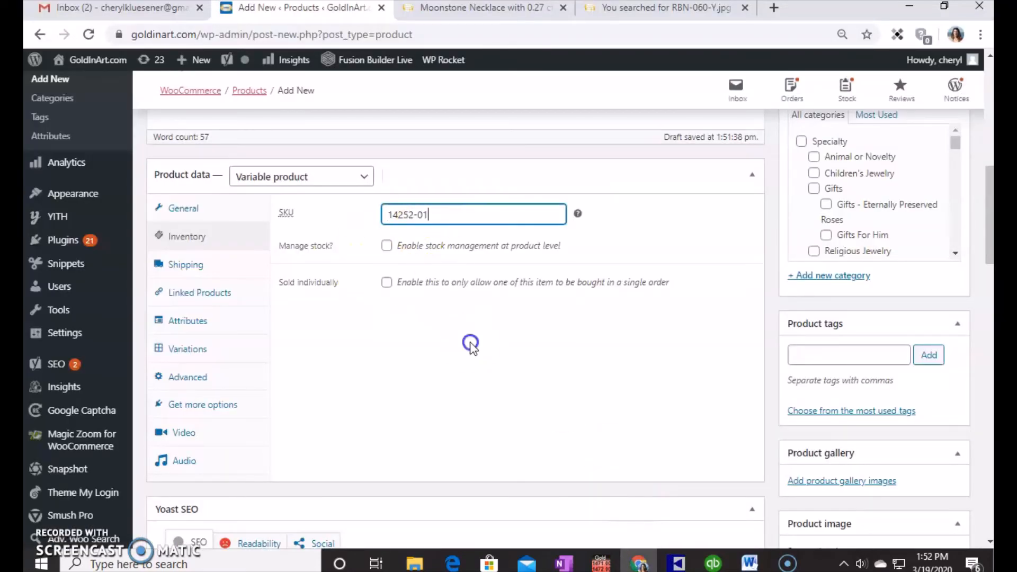
left_click(467, 343)
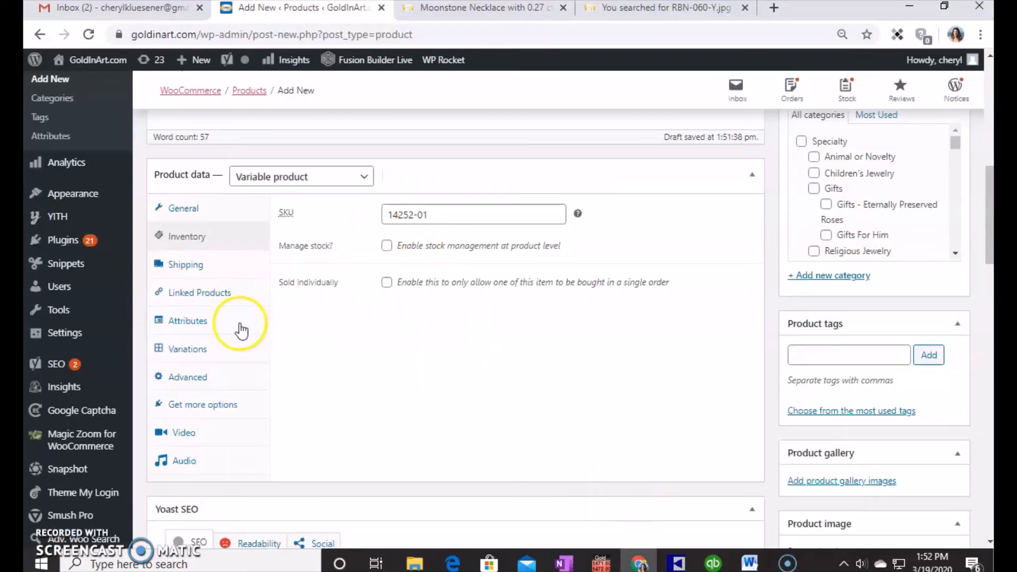
Add the existing Finger Size attribute to the ring product
left_click(189, 325)
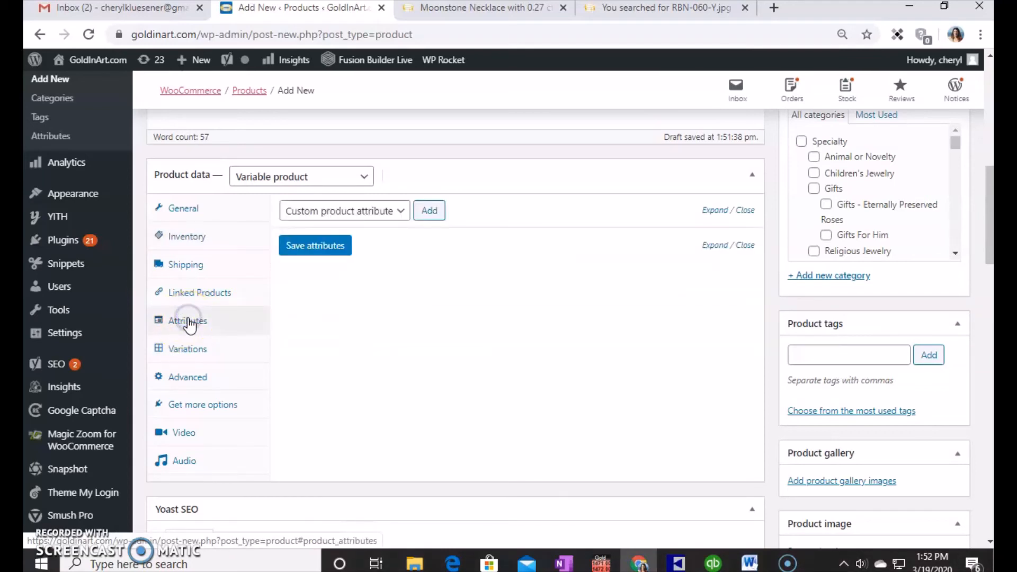
left_click(399, 211)
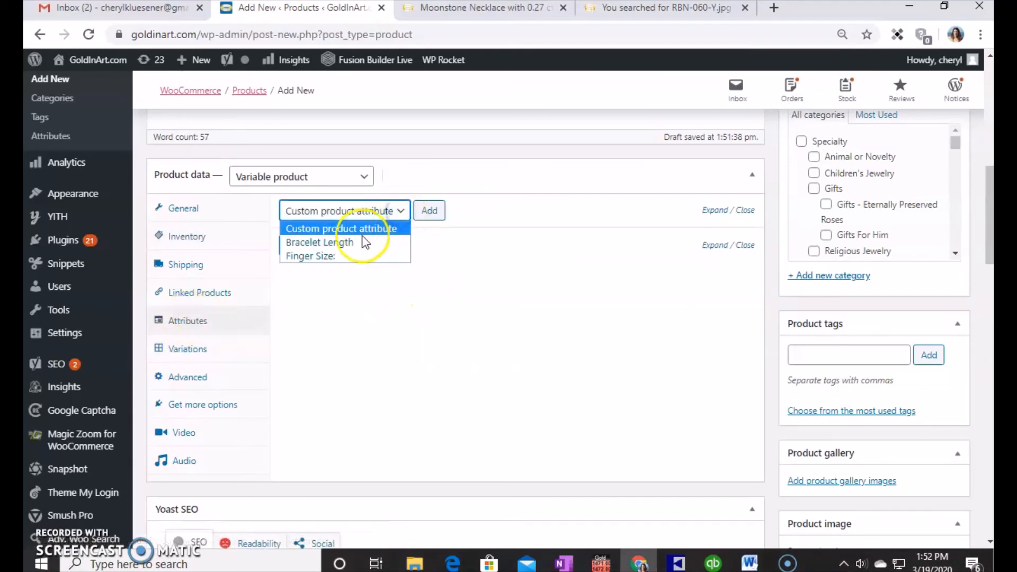
left_click(325, 256)
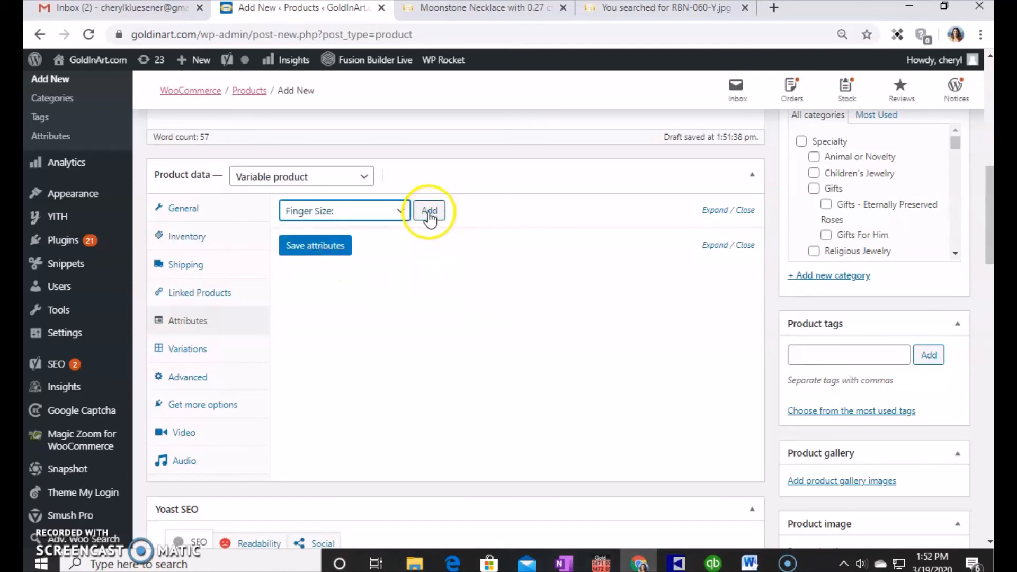
left_click(430, 213)
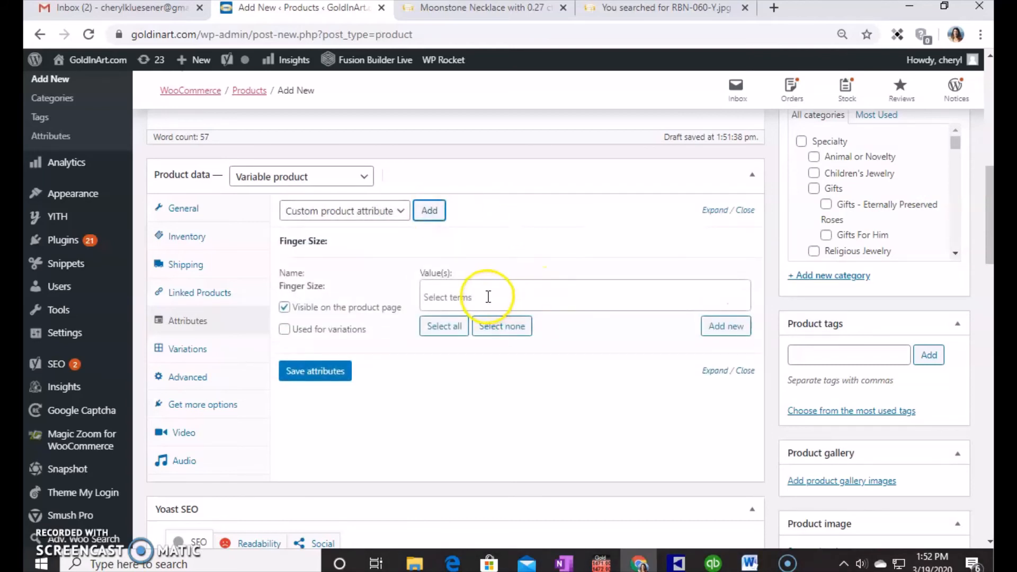
Select all Finger Size values and reduce them to the whole sizes 5, 6, 7, 8 and 9
left_click(442, 325)
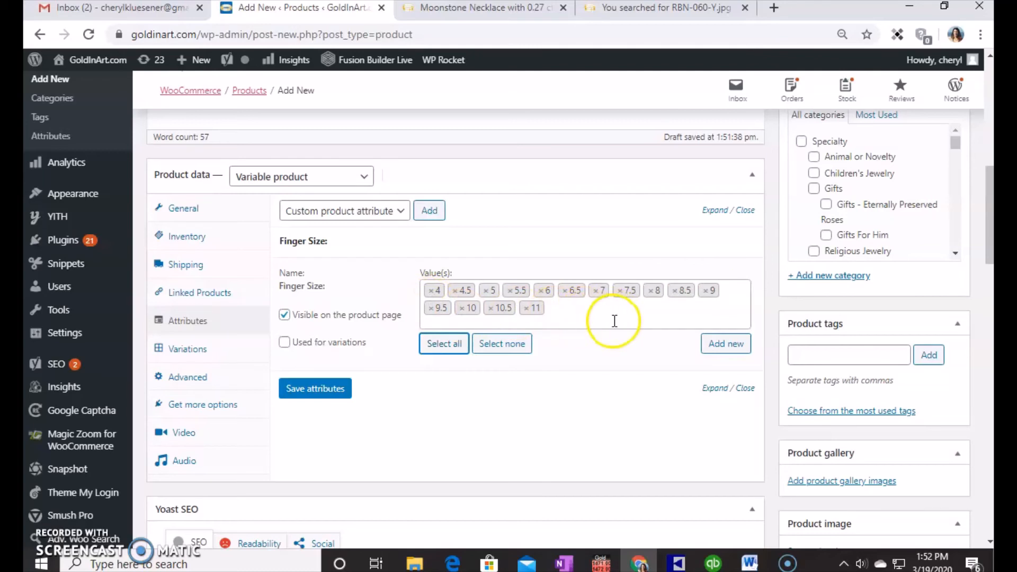
left_click(430, 292)
left_click(428, 291)
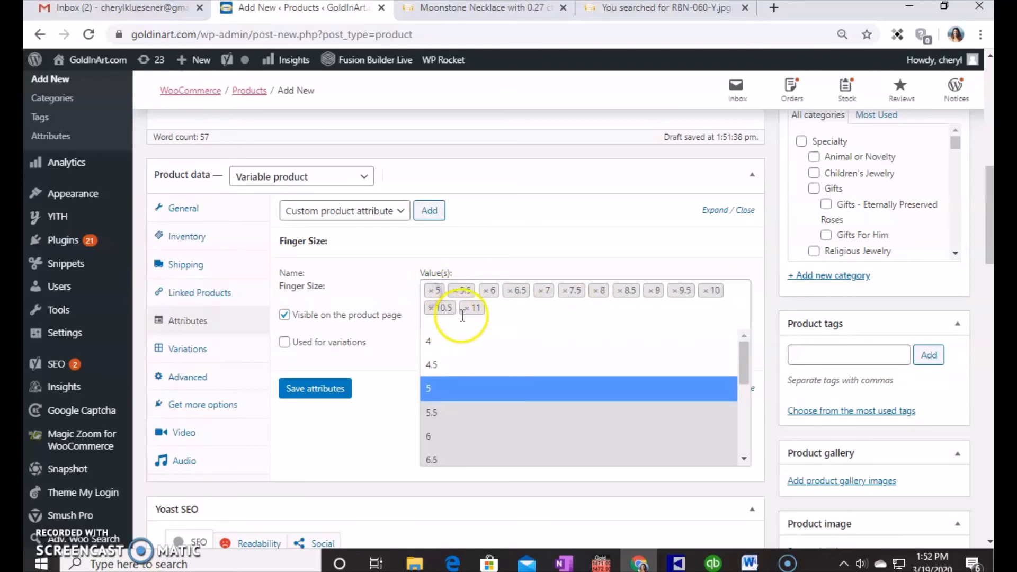
left_click(455, 291)
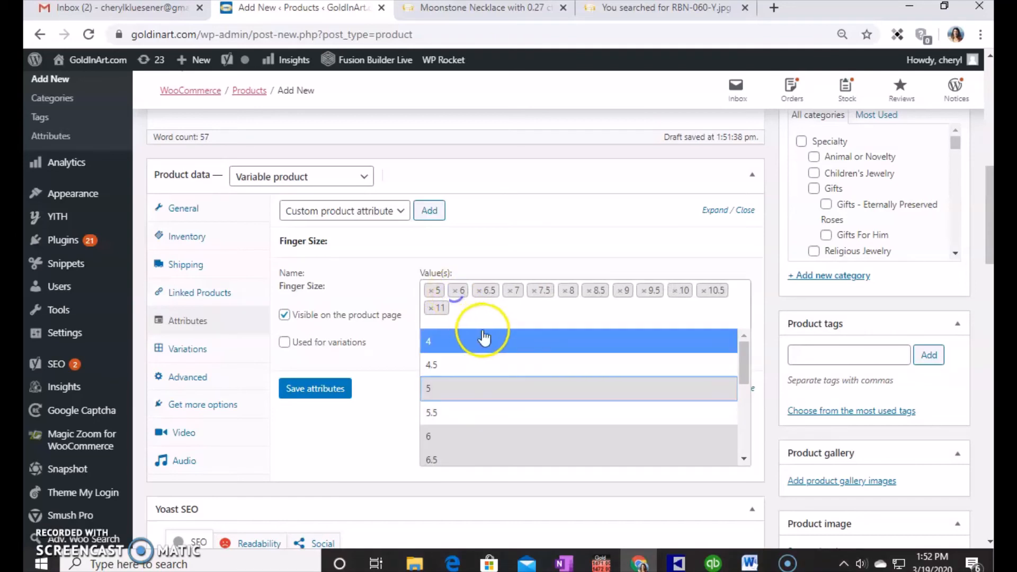
left_click(478, 291)
left_click(503, 291)
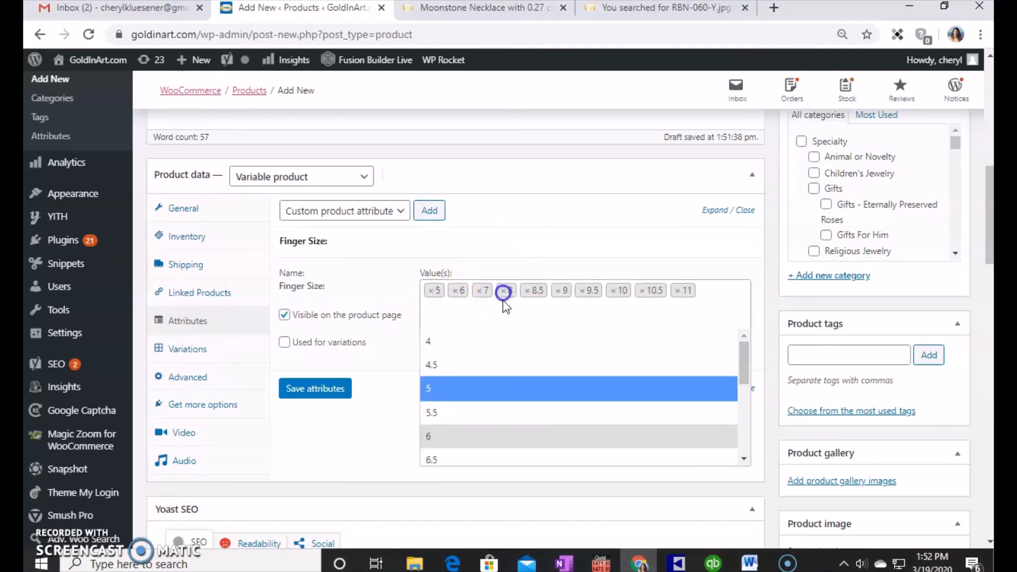
left_click(528, 291)
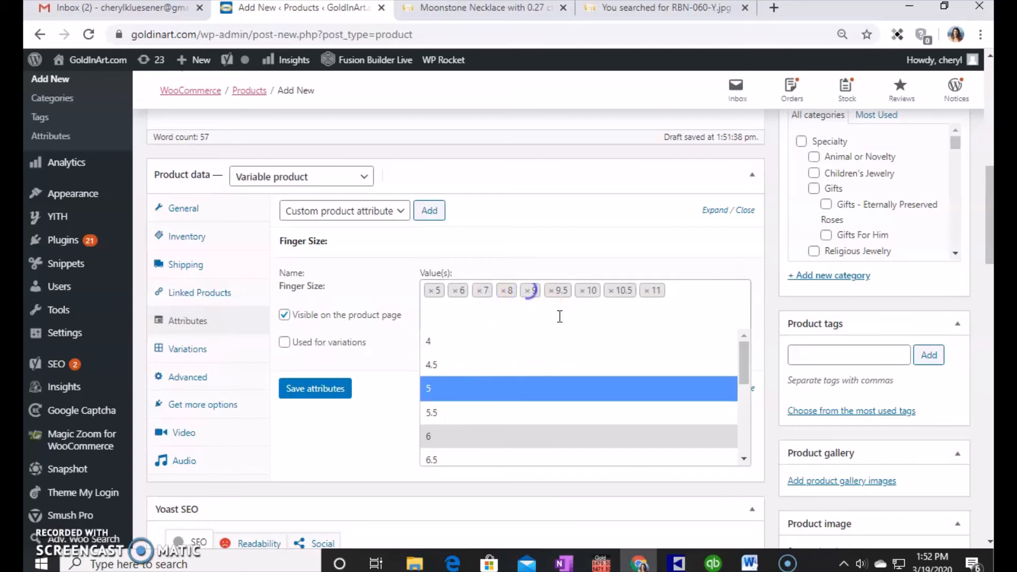
left_click(551, 290)
left_click(552, 291)
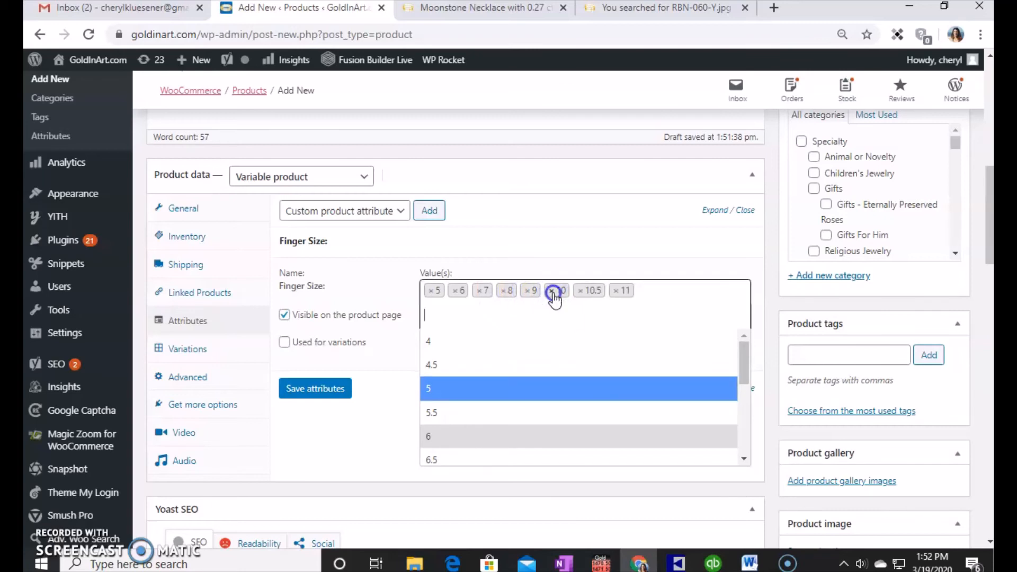
left_click(562, 291)
left_click(553, 291)
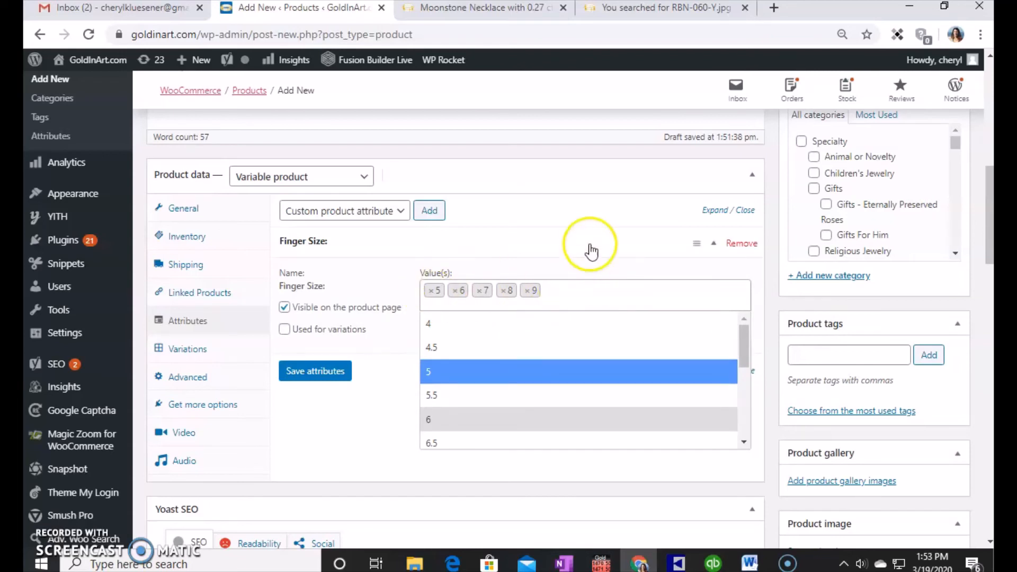
left_click(586, 244)
left_click(566, 237)
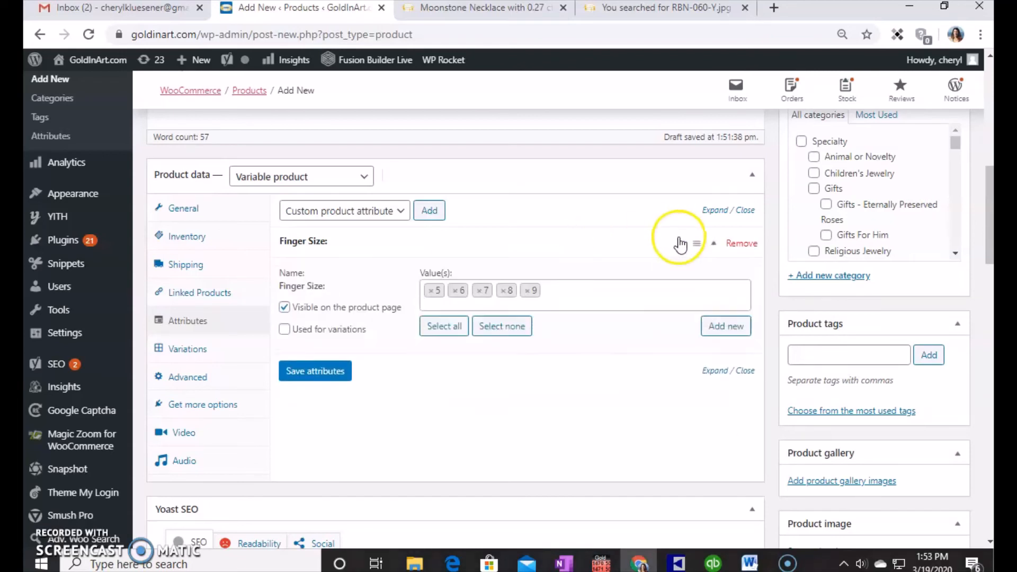
Include every available finger size, from 4 to 11, and save the attribute as used for variations
left_click(437, 332)
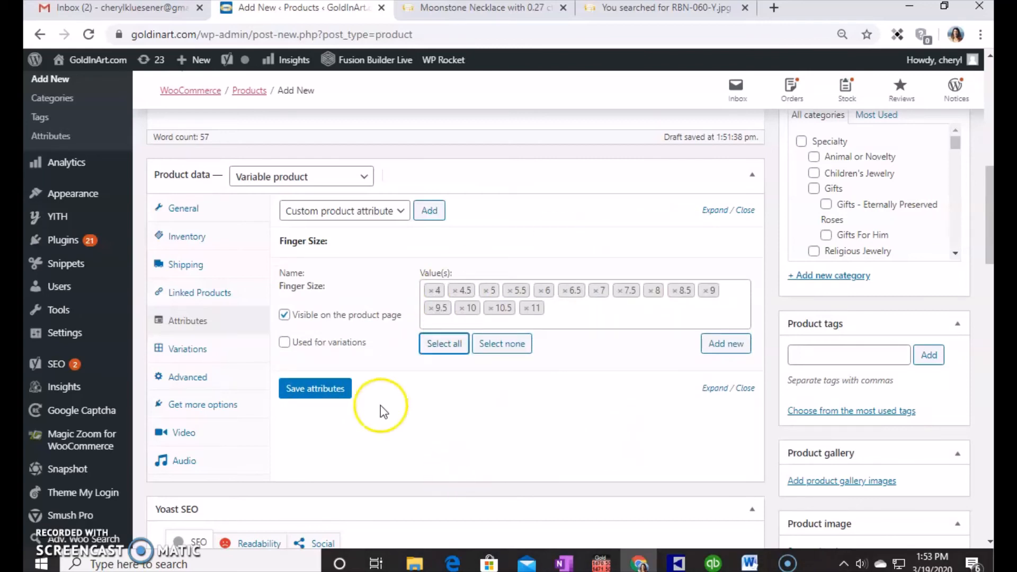
left_click(284, 343)
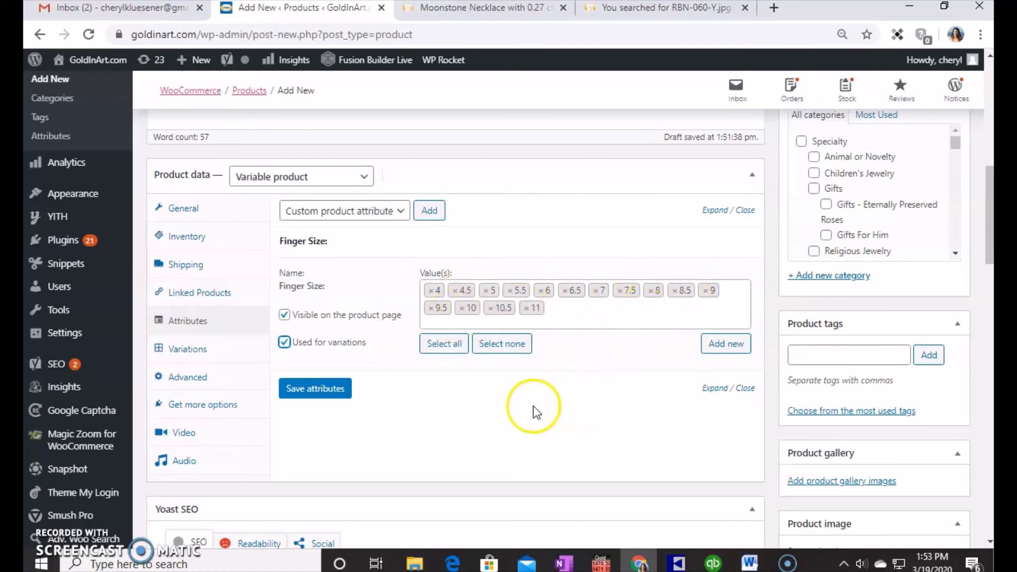
left_click(187, 348)
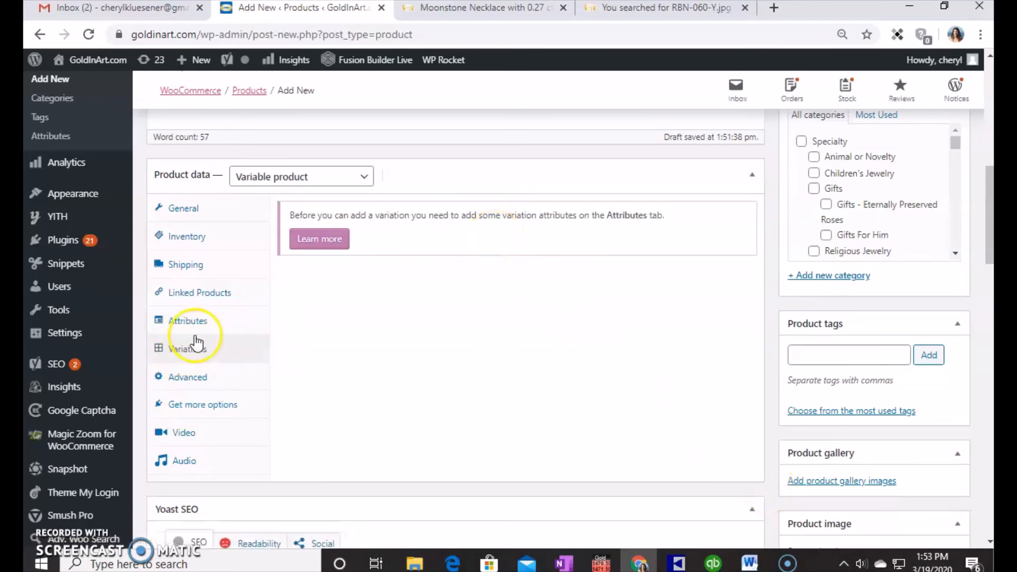
left_click(184, 320)
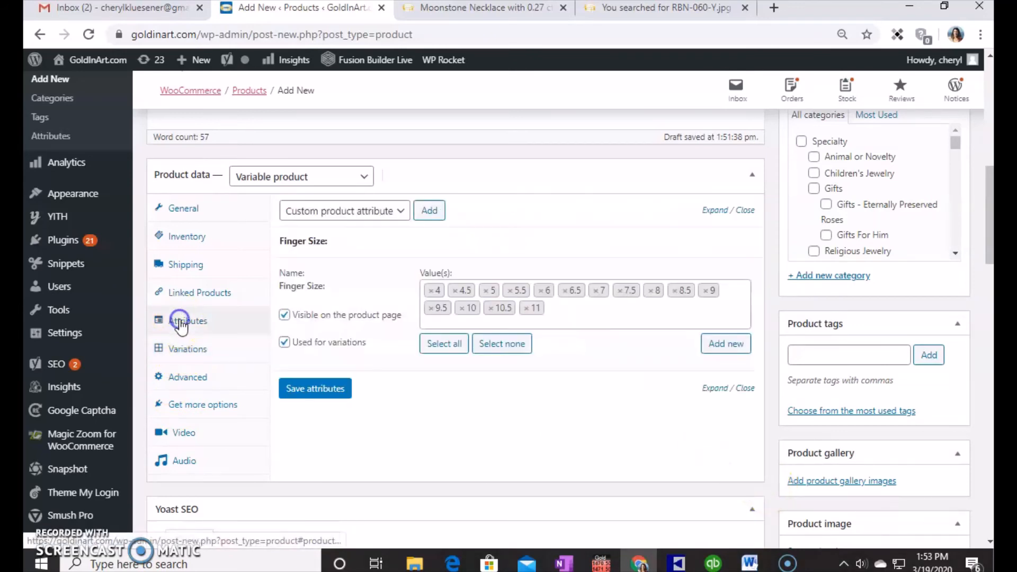
left_click(313, 393)
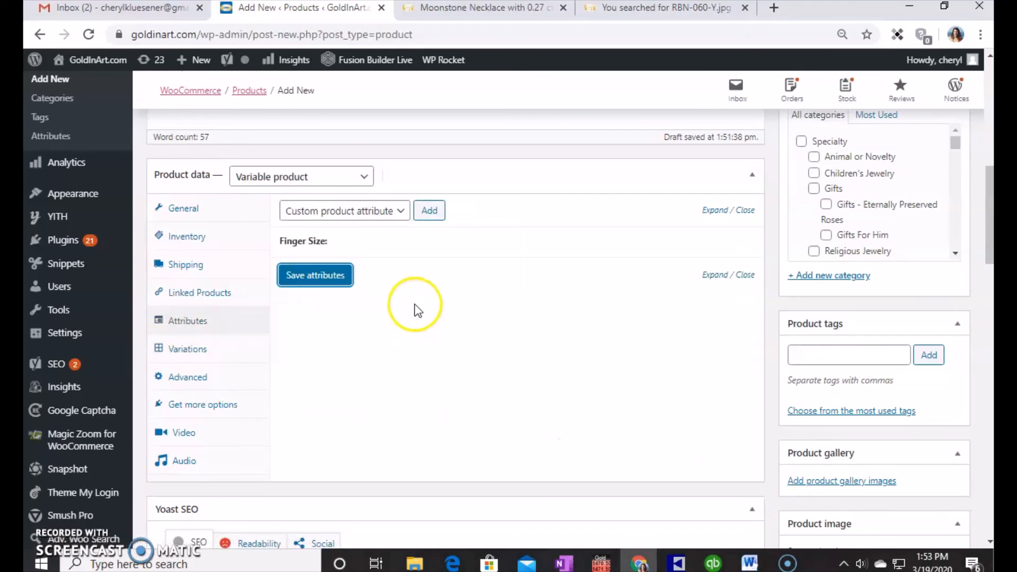
Add one variation that applies to any finger size and expand its settings
left_click(186, 349)
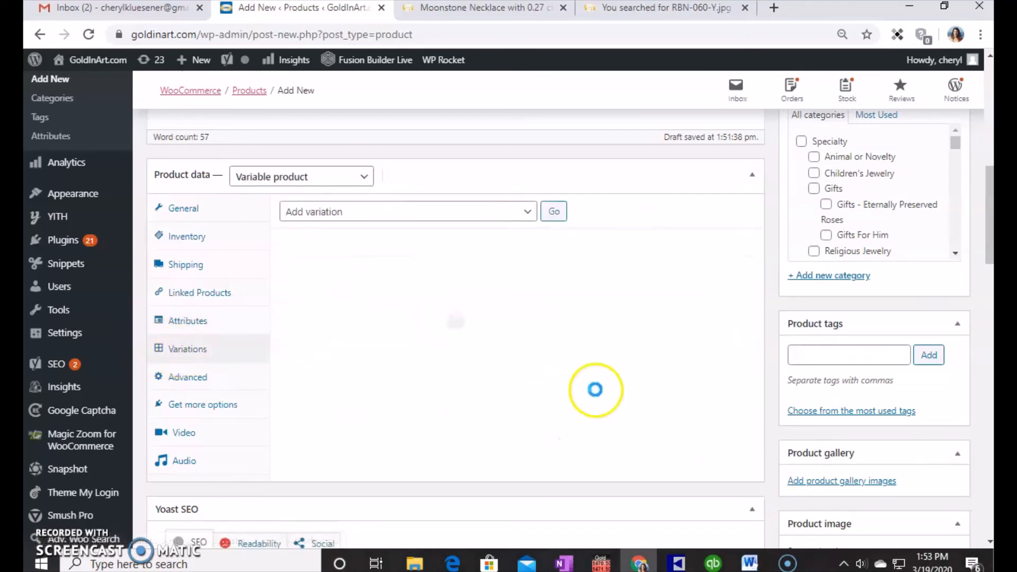
left_click(553, 212)
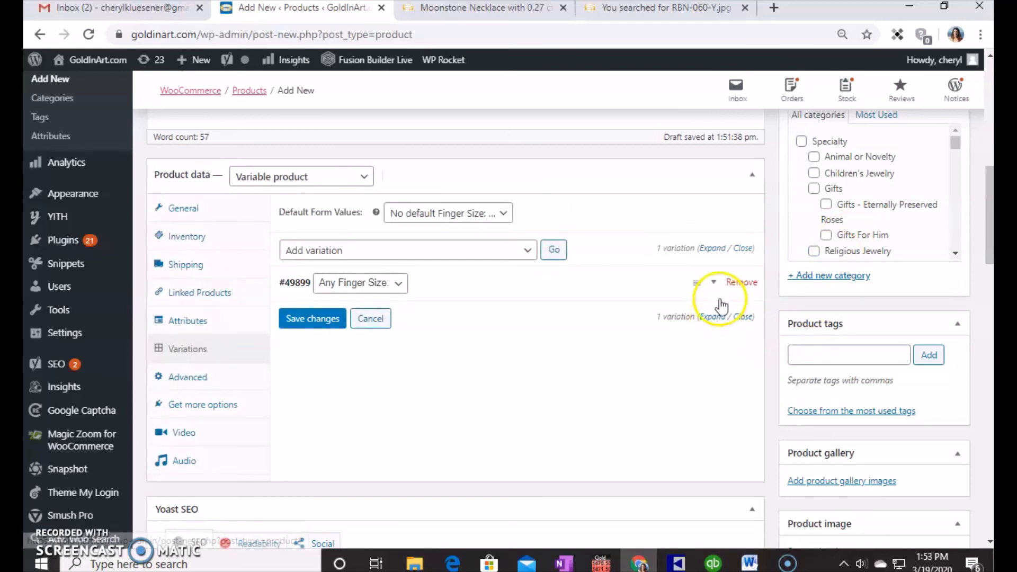
left_click(713, 283)
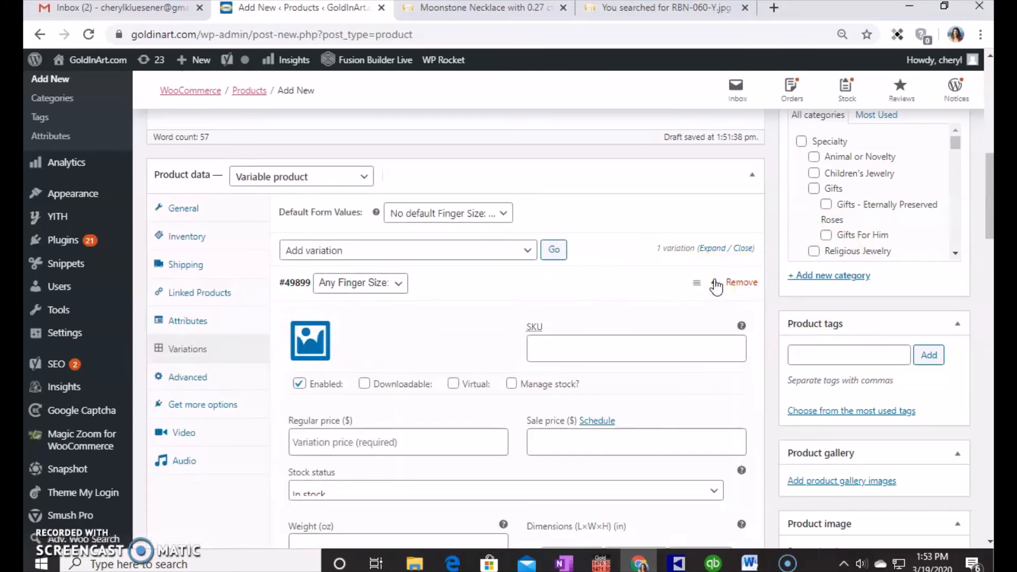
Set the variation's regular price to 6200, matching the retail price in The Edge, and save the variation
left_click(404, 443)
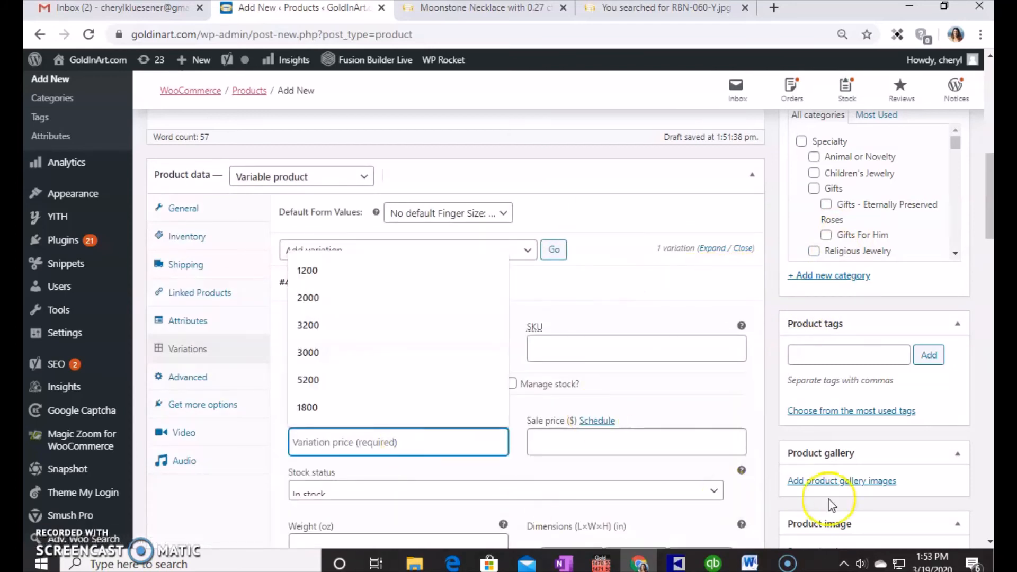
left_click(676, 563)
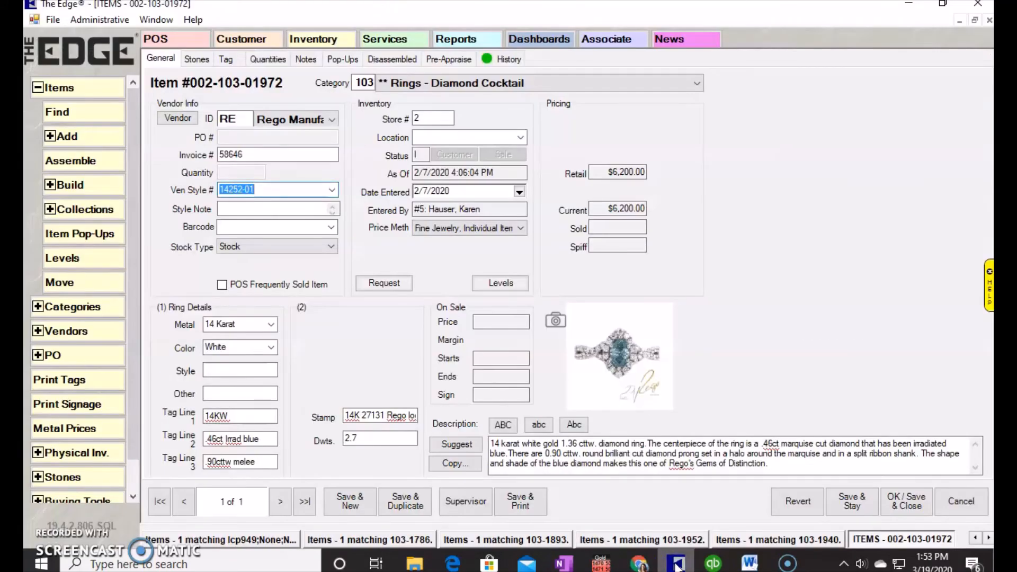
left_click(639, 564)
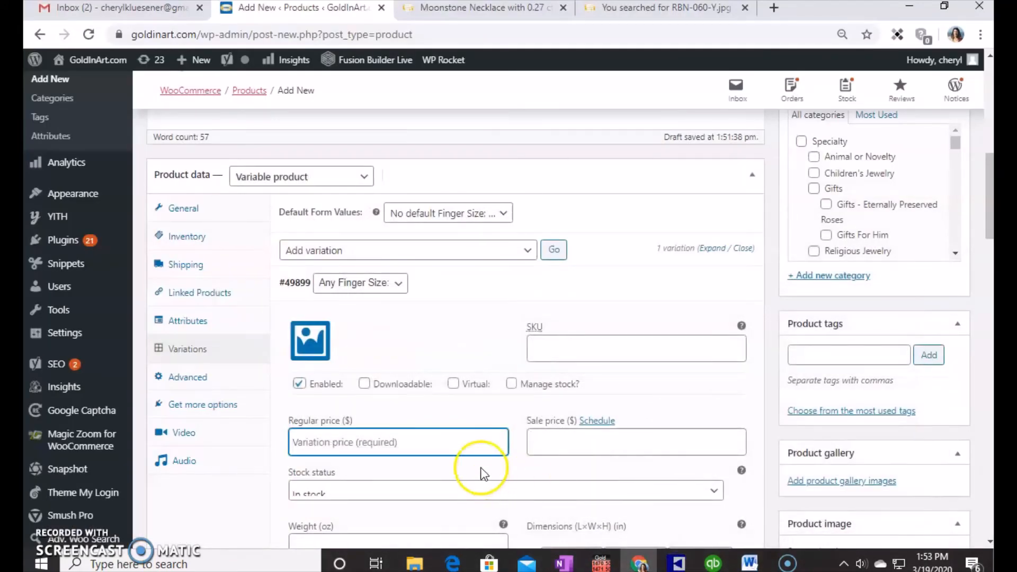
type("6200")
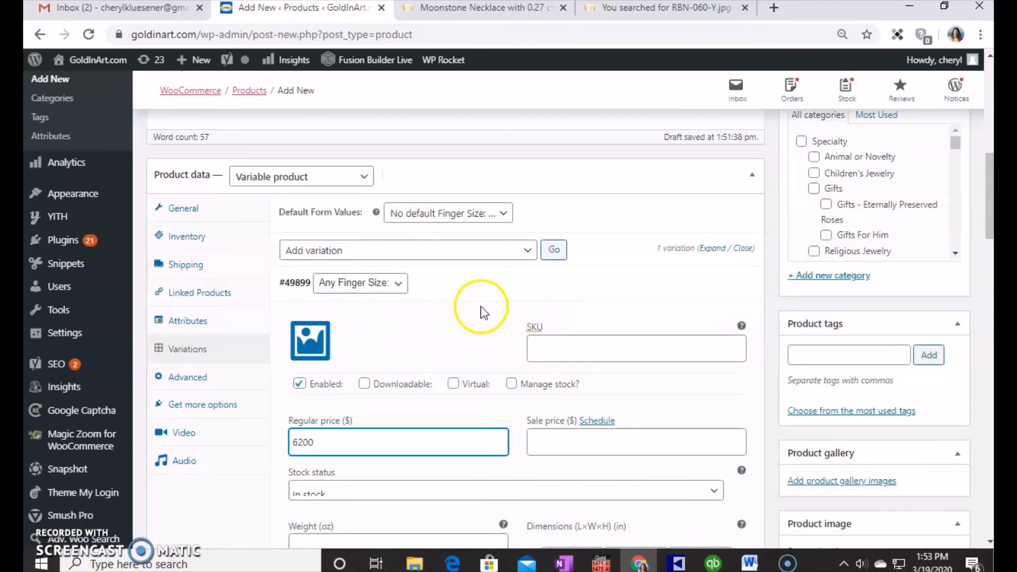
scroll(493, 339, "down", 3)
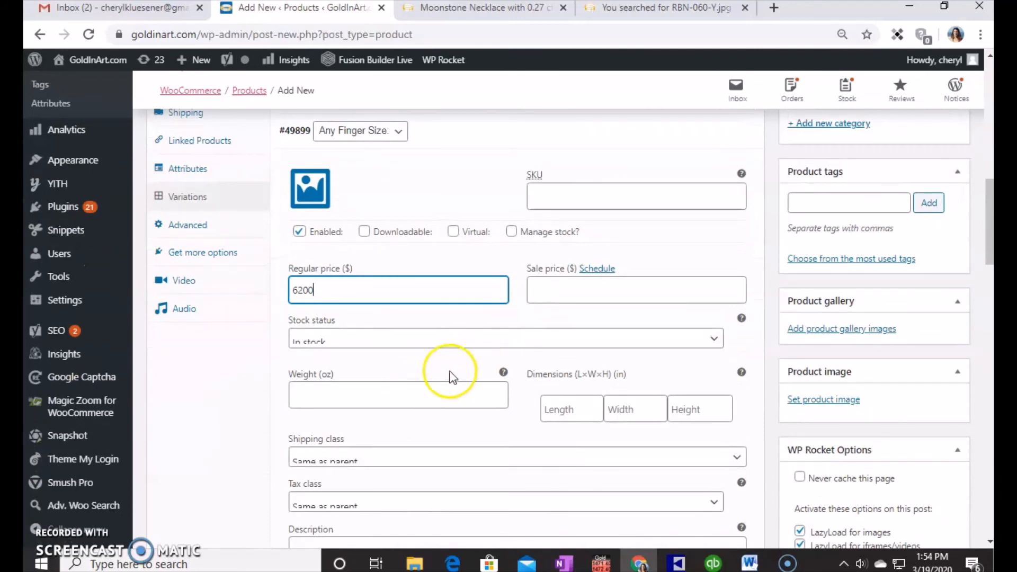
scroll(419, 403, "down", 3)
left_click(345, 506)
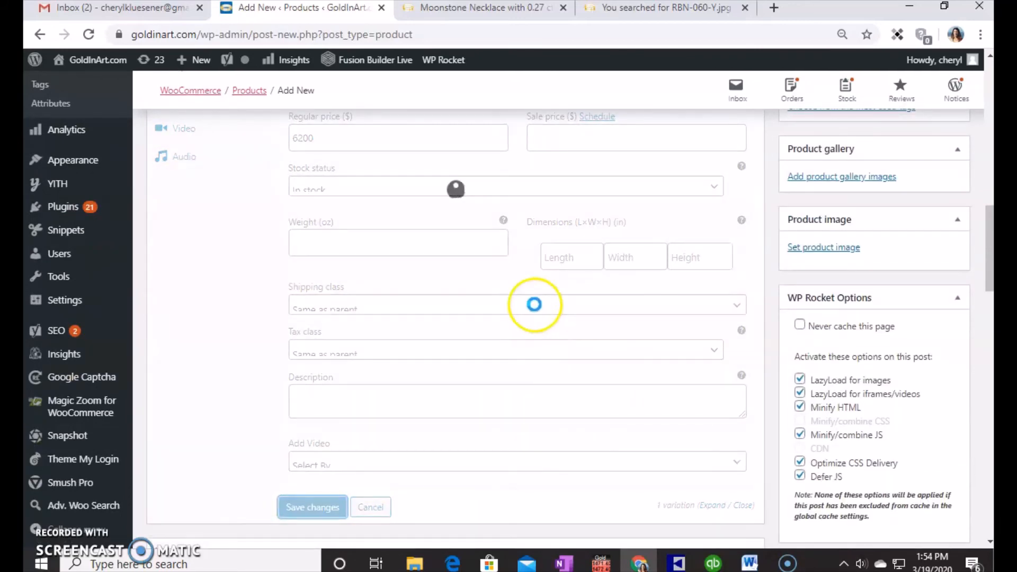
scroll(561, 291, "up", 1)
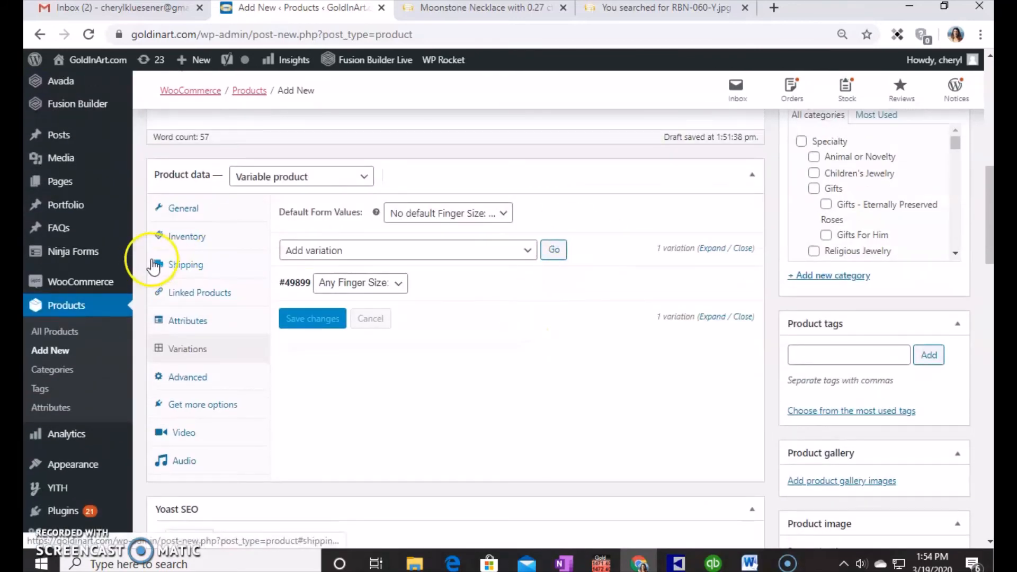
Review the product's inventory settings and set the Yoast SEO focus keyphrase to "Blue Diamond Ring"
left_click(172, 239)
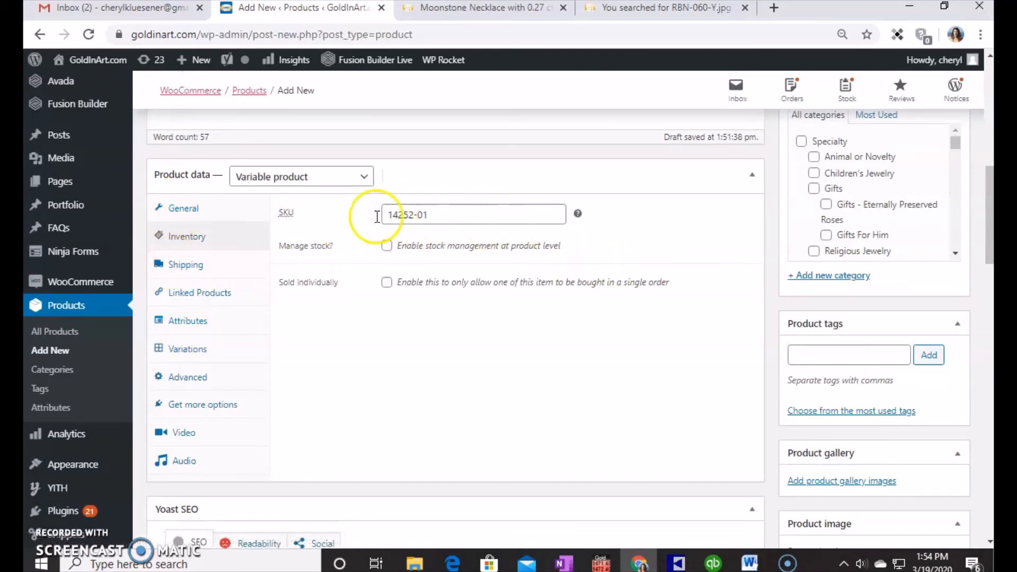
scroll(604, 354, "down", 3)
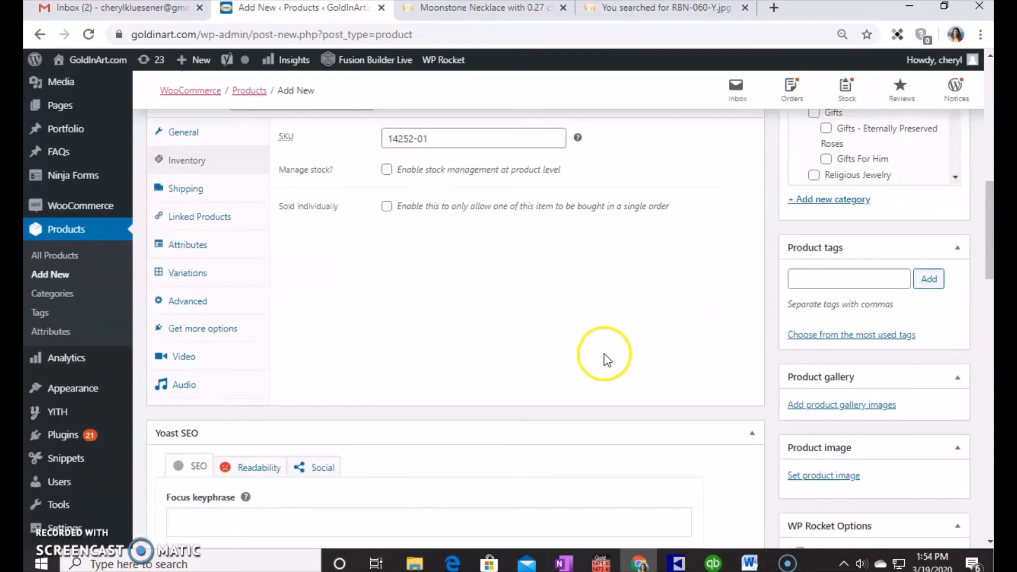
scroll(607, 350, "down", 3)
left_click(338, 292)
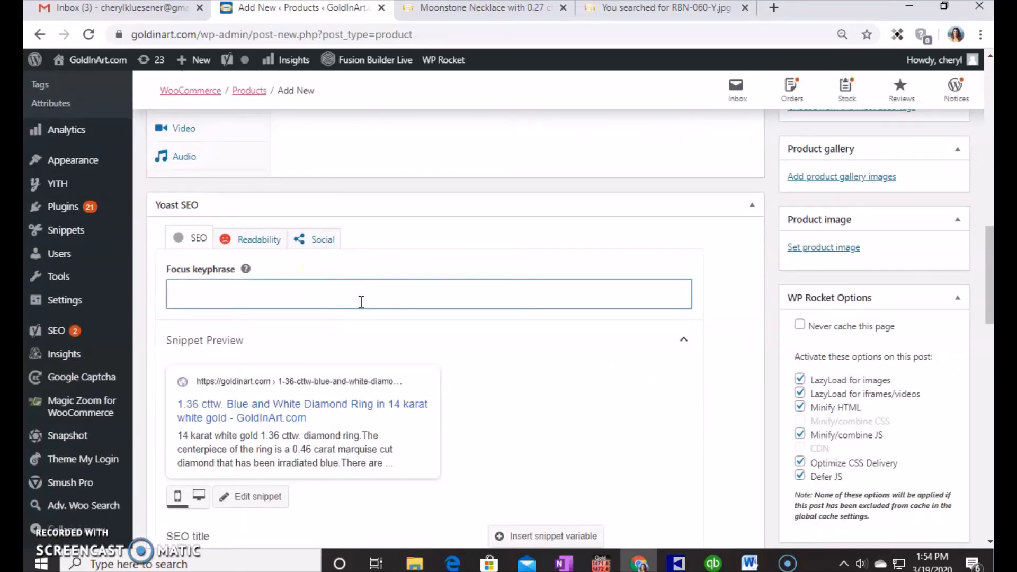
type("Blue Dia")
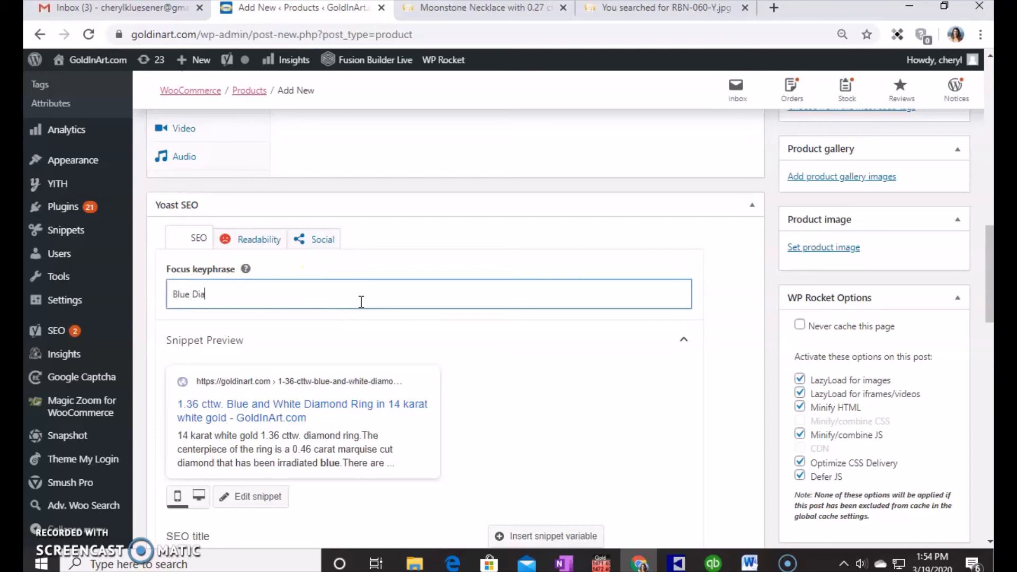
type("mond Ring")
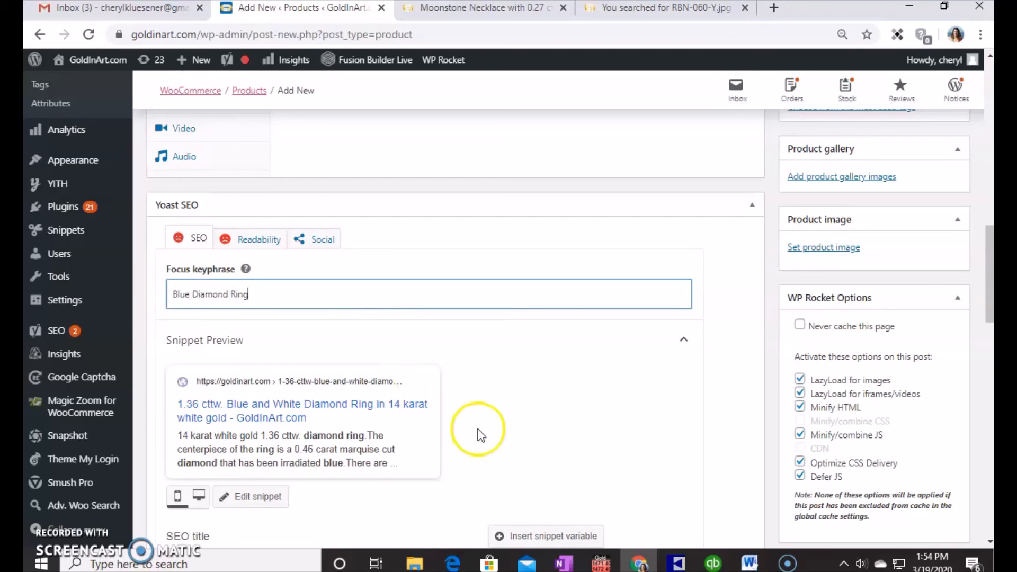
Switch to The Edge to view the image options on the ring's item record, closing them without choosing any, and return to the product page
scroll(518, 363, "down", 1)
scroll(556, 331, "up", 5)
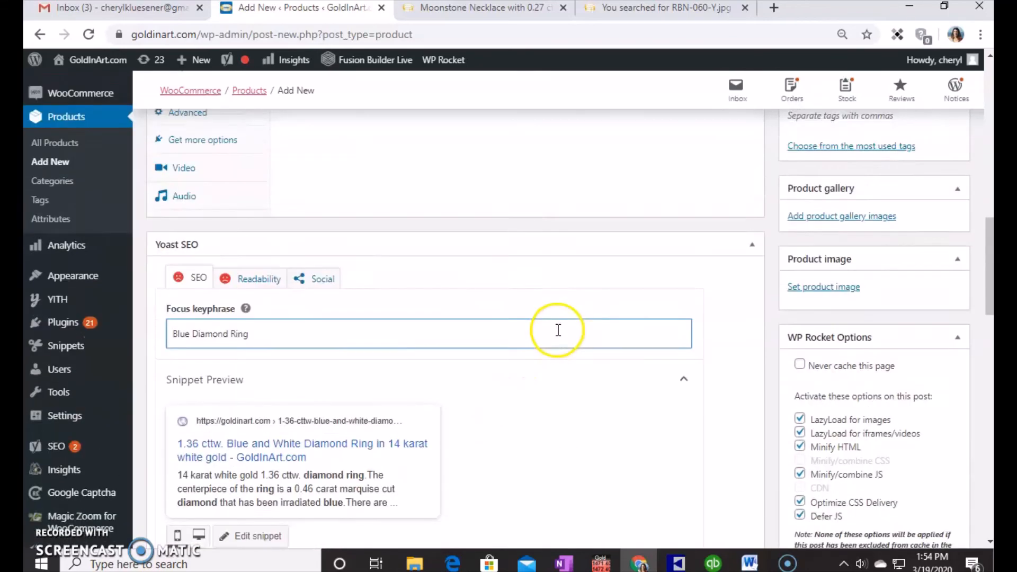
scroll(561, 305, "up", 1)
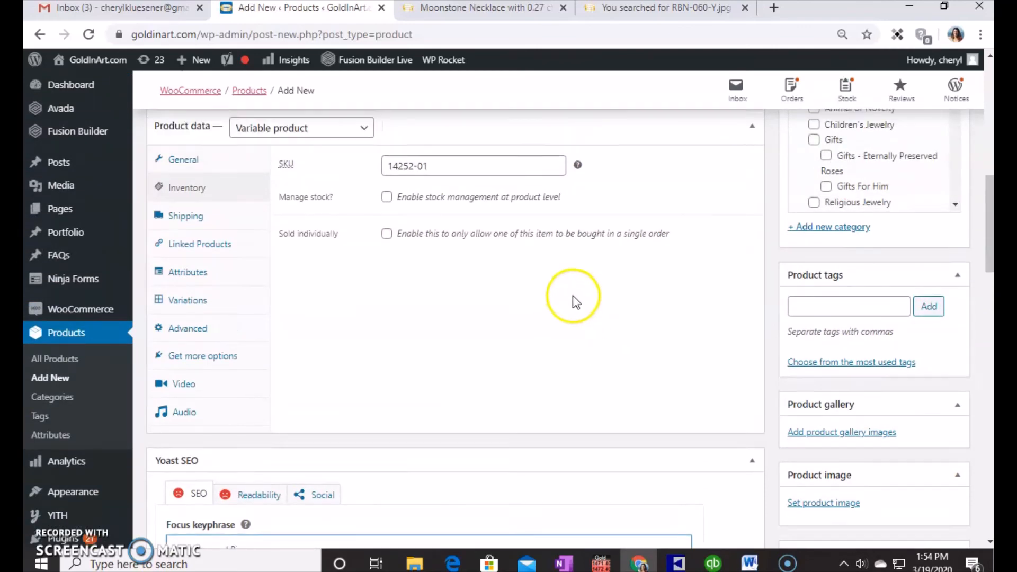
scroll(570, 314, "down", 1)
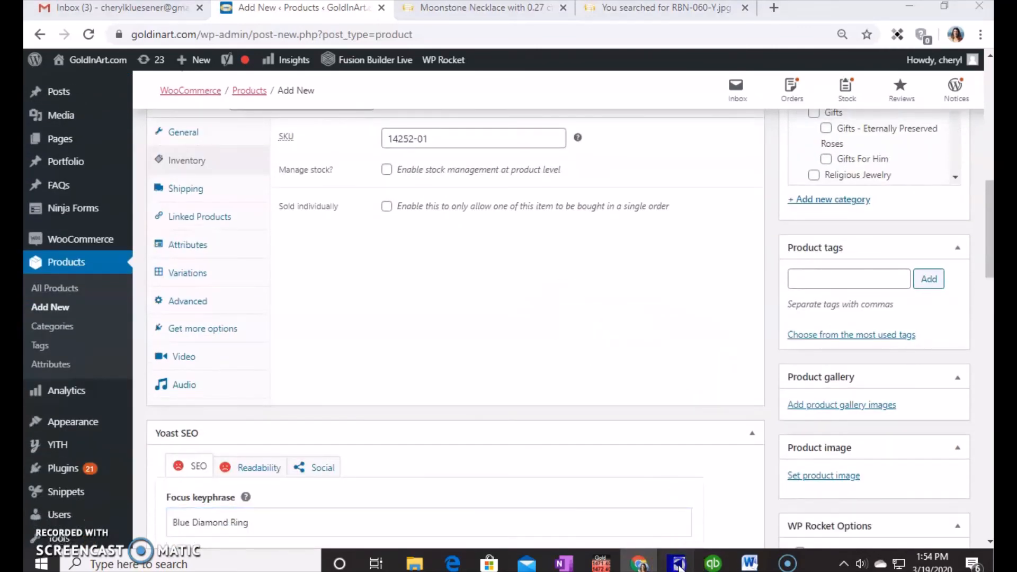
left_click(674, 564)
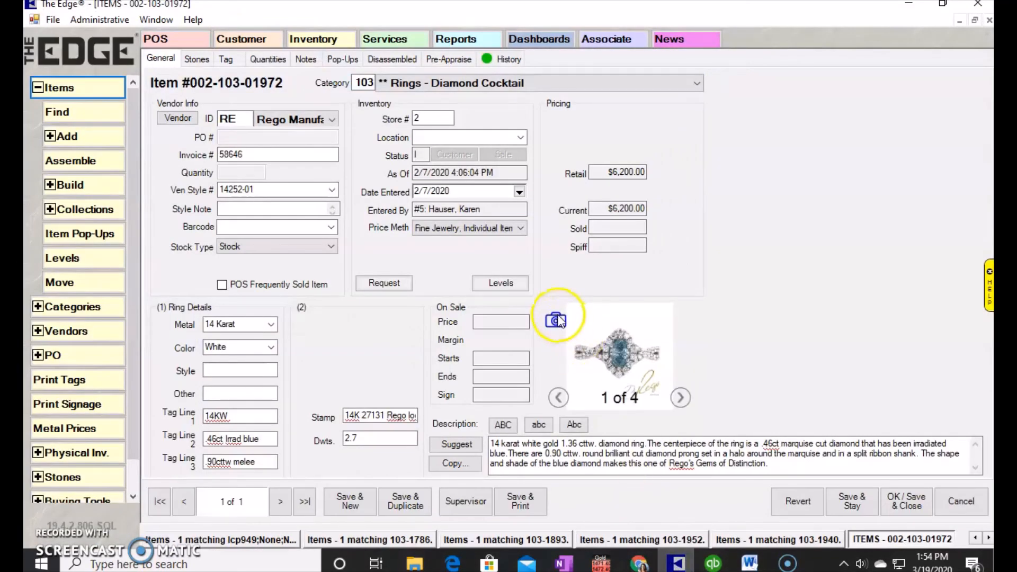
left_click(556, 320)
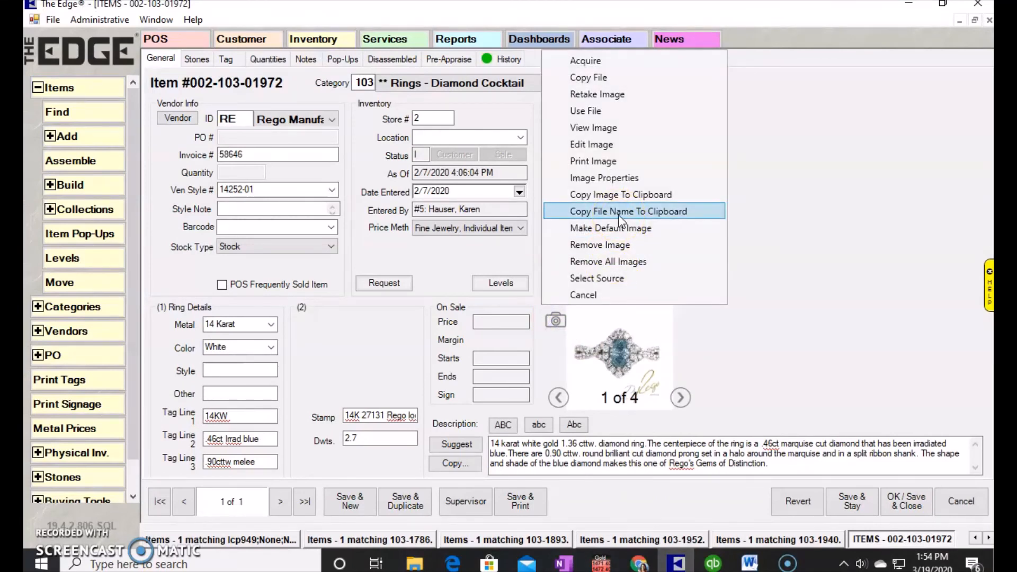
left_click(885, 209)
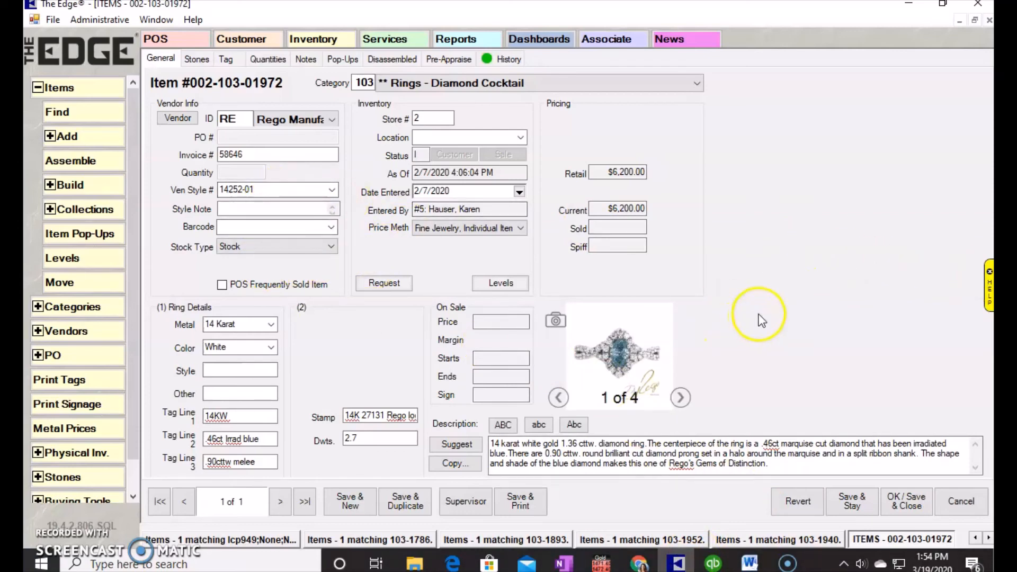
left_click(639, 564)
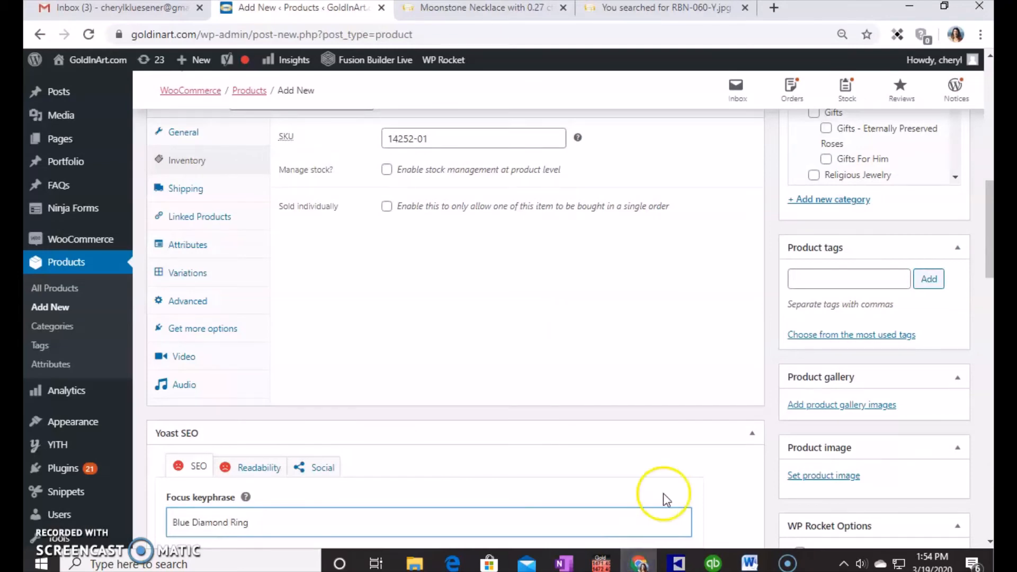
Start uploading a product image from the computer and search the image folder for 14252-01
scroll(689, 371, "up", 2)
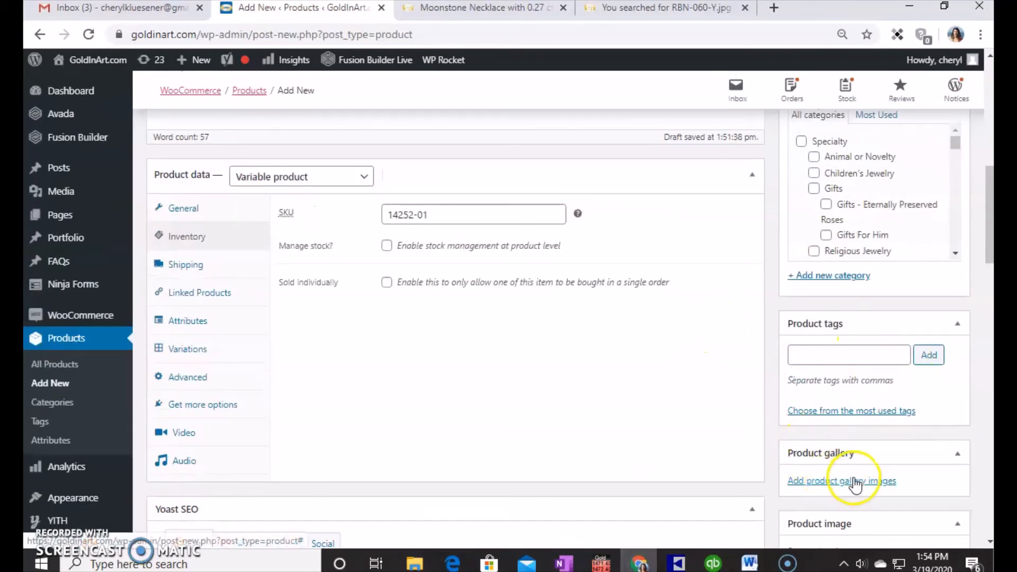
scroll(933, 435, "down", 3)
scroll(922, 437, "down", 3)
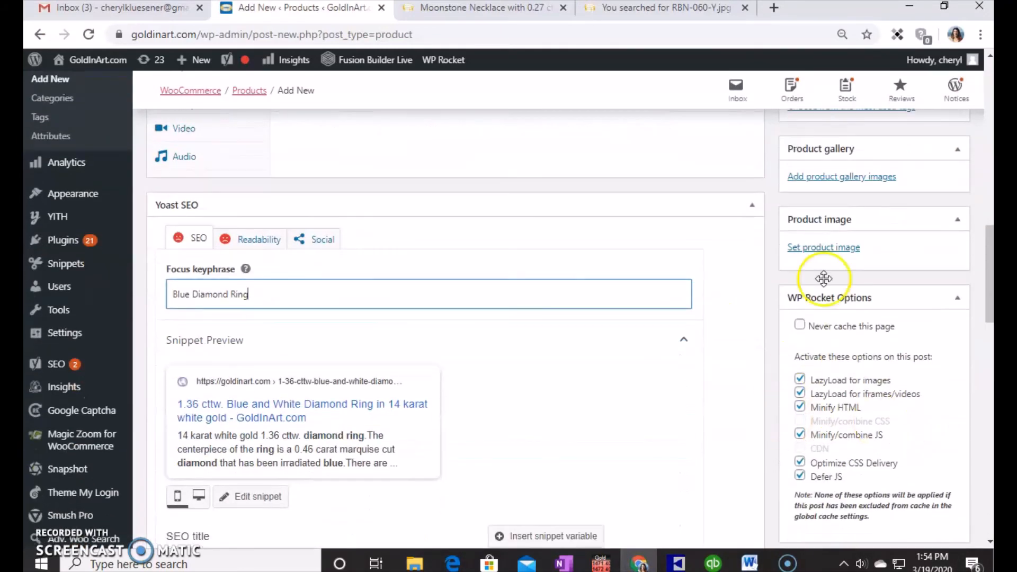
left_click(826, 248)
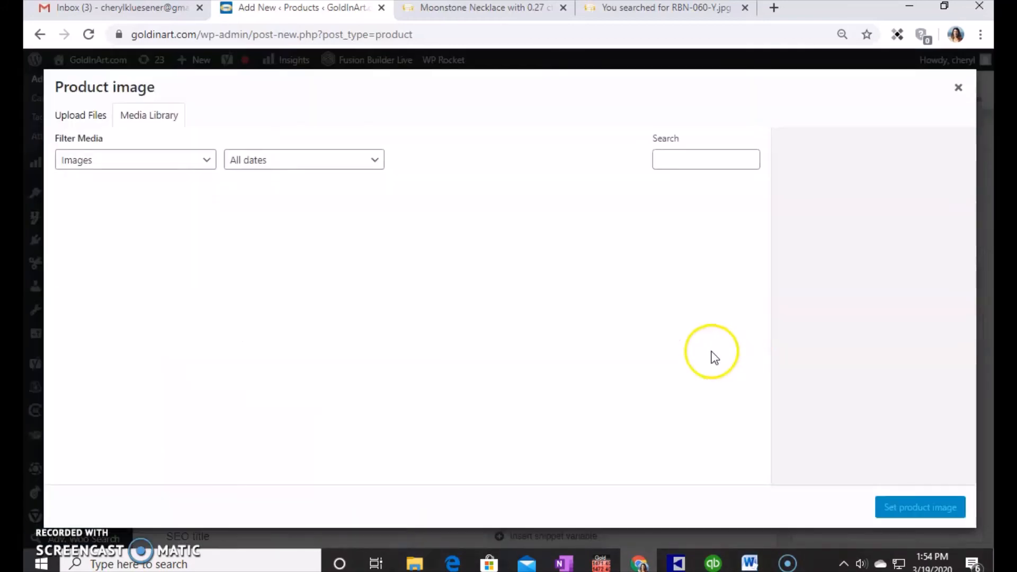
left_click(79, 116)
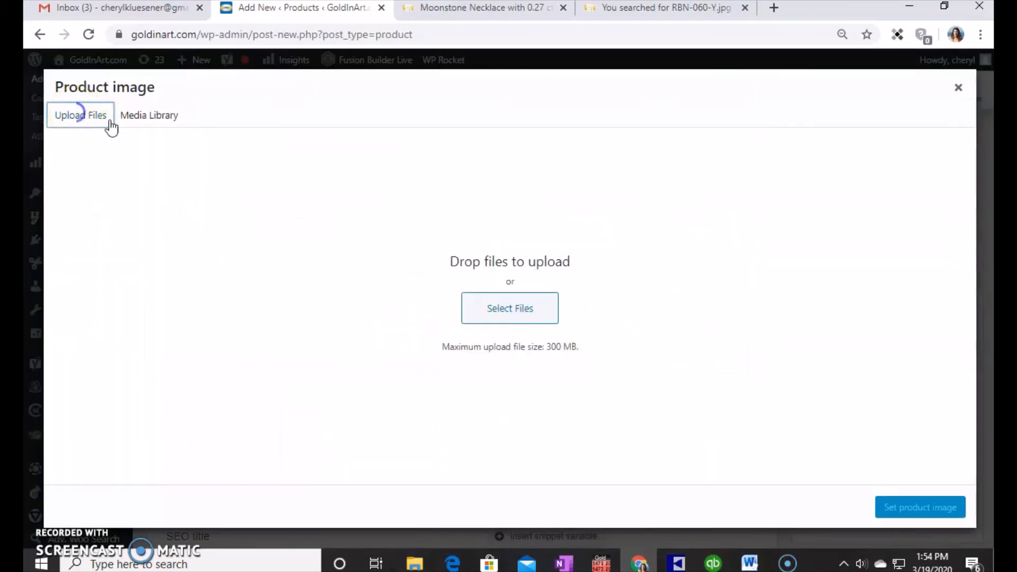
left_click(501, 308)
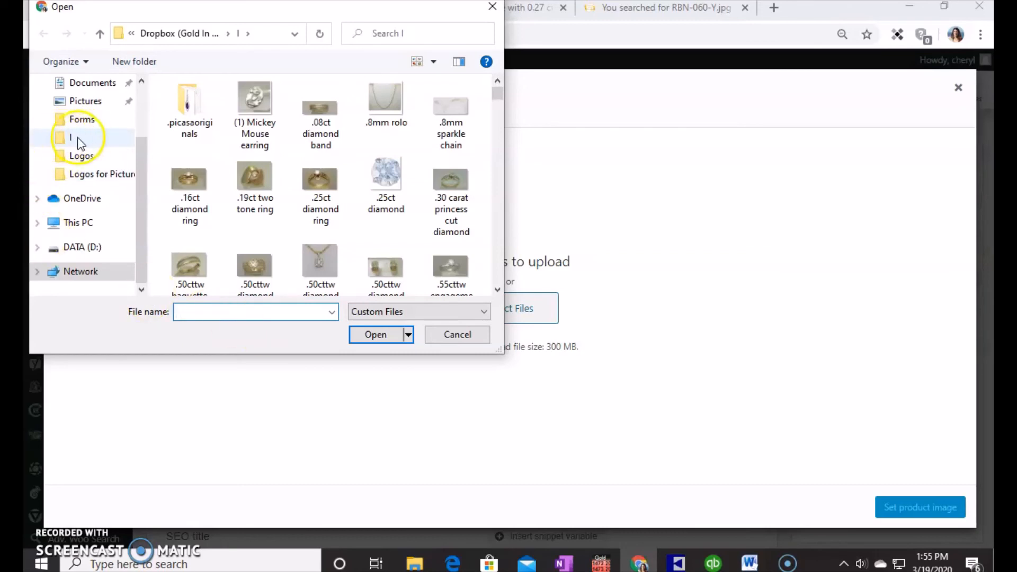
left_click(385, 31)
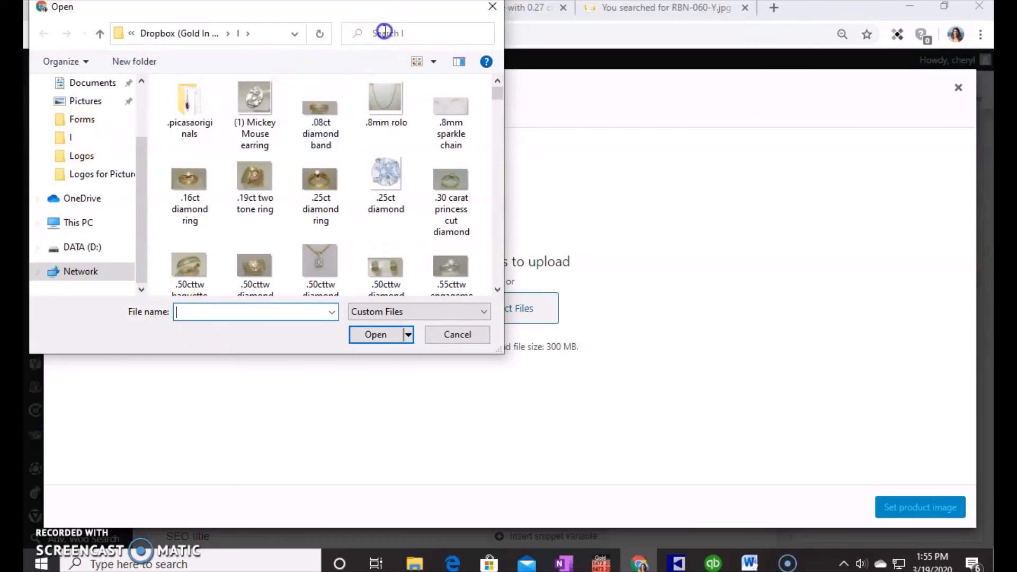
type("14252-01")
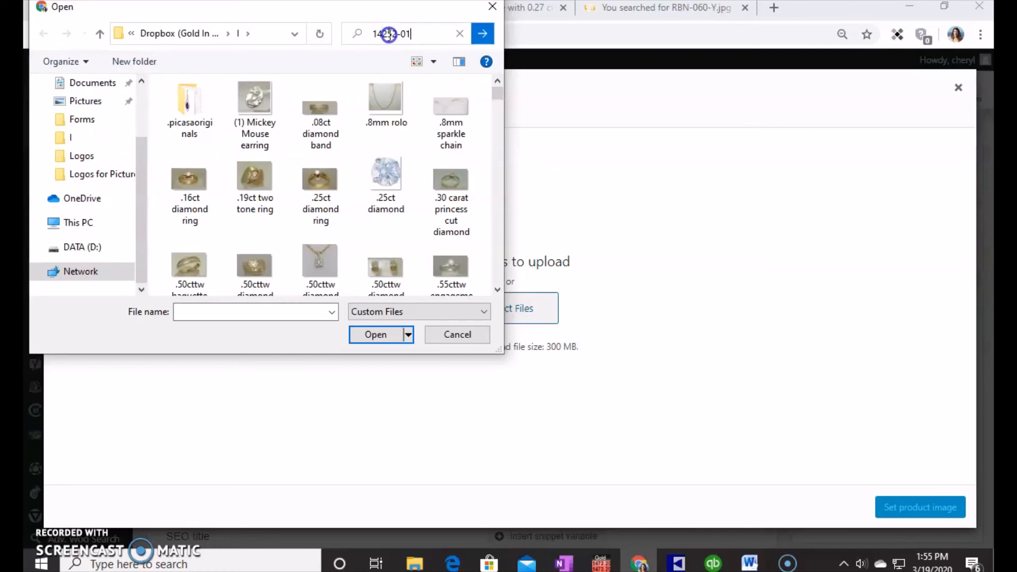
left_click(483, 34)
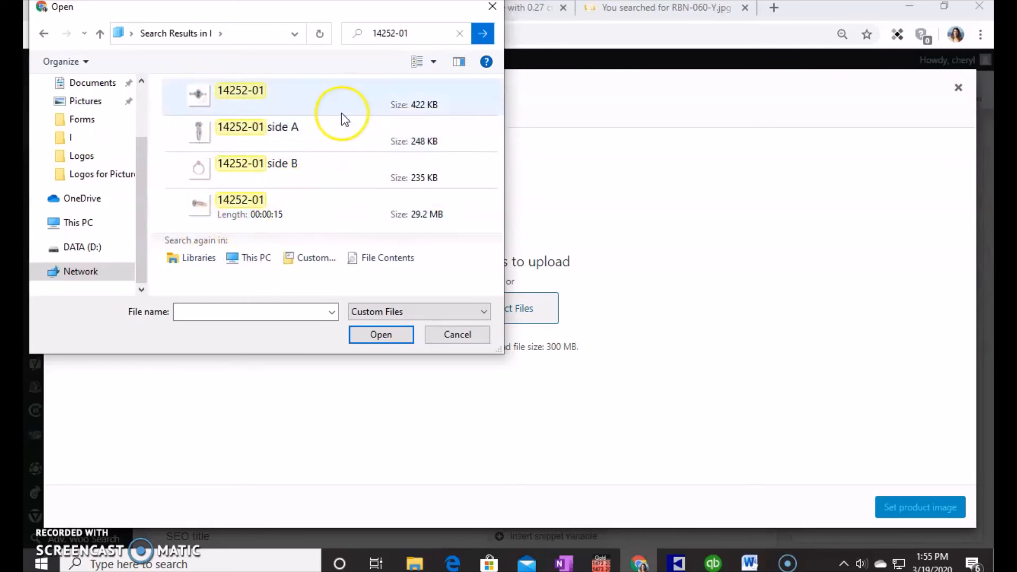
Upload the pictures 14252-01, 14252-01 side A and 14252-01 side B, and set 14252-01 as the product image
left_click(304, 106)
left_click(316, 135, "ctrl")
left_click(311, 169, "ctrl")
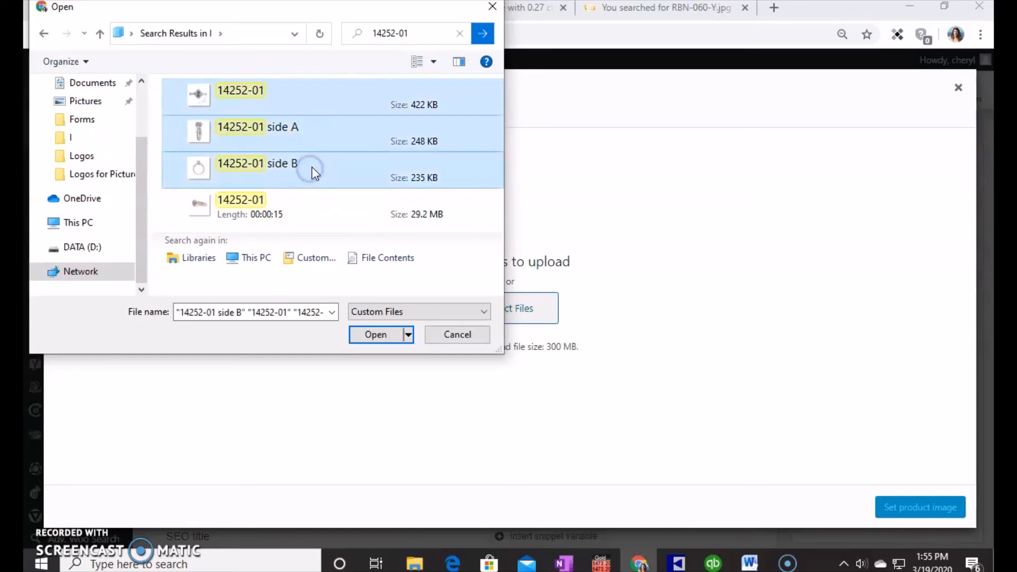
left_click(377, 334)
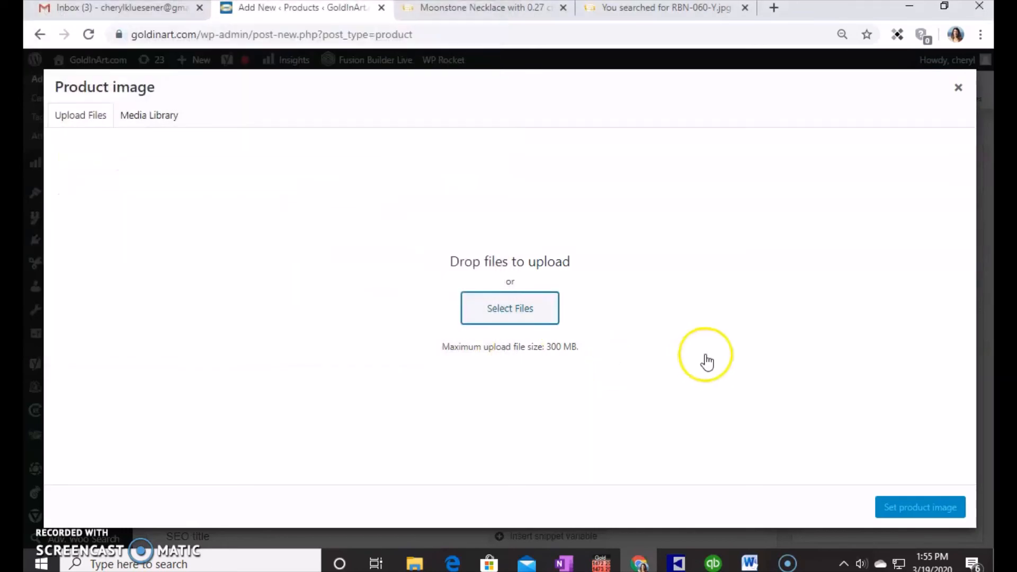
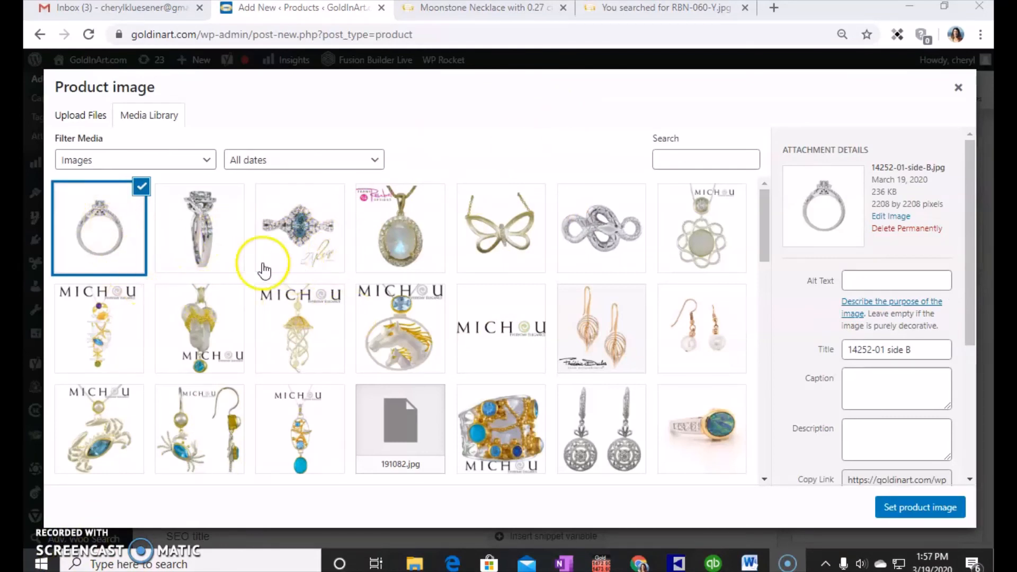
left_click(305, 238)
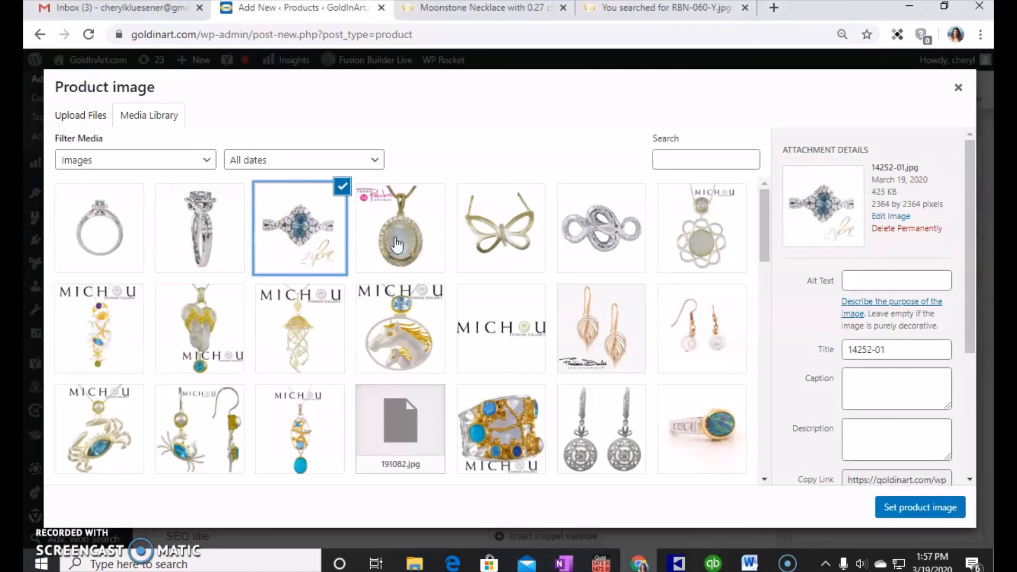
left_click(919, 510)
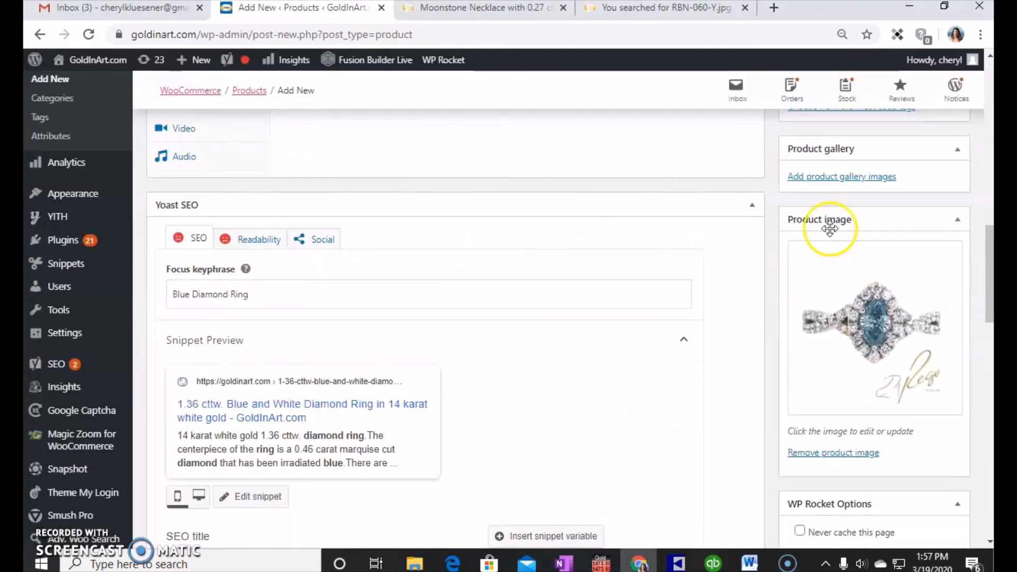
Add the 14252-01 side A and 14252-01 side B pictures to the product gallery
left_click(832, 176)
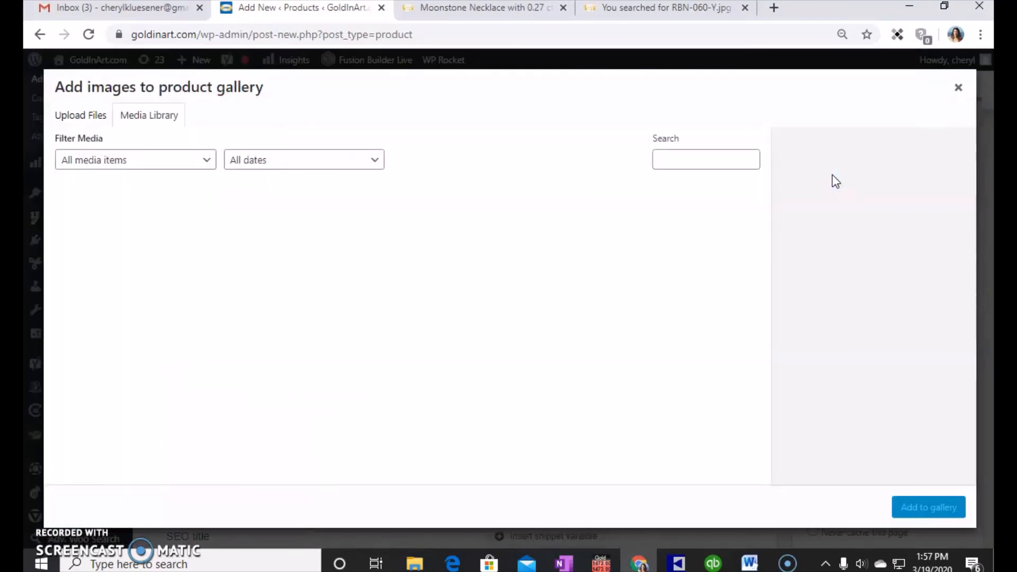
left_click(86, 244)
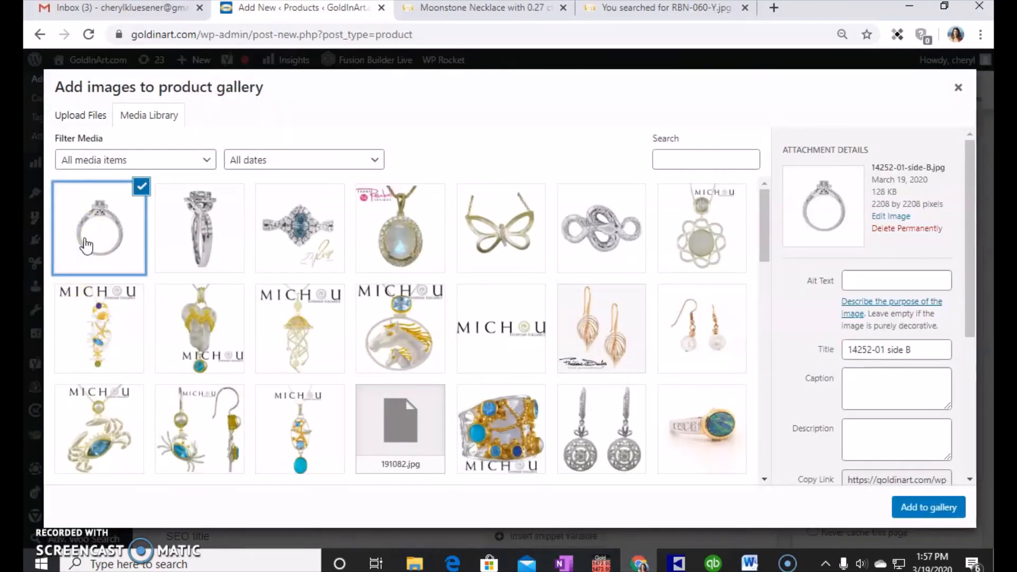
key("Right")
left_click(153, 223)
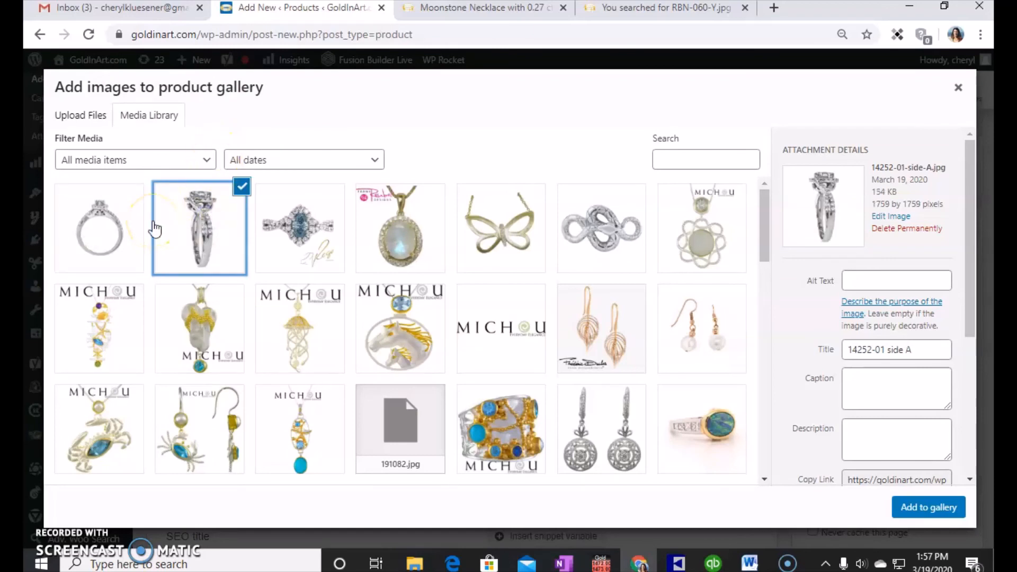
left_click(74, 217, "ctrl")
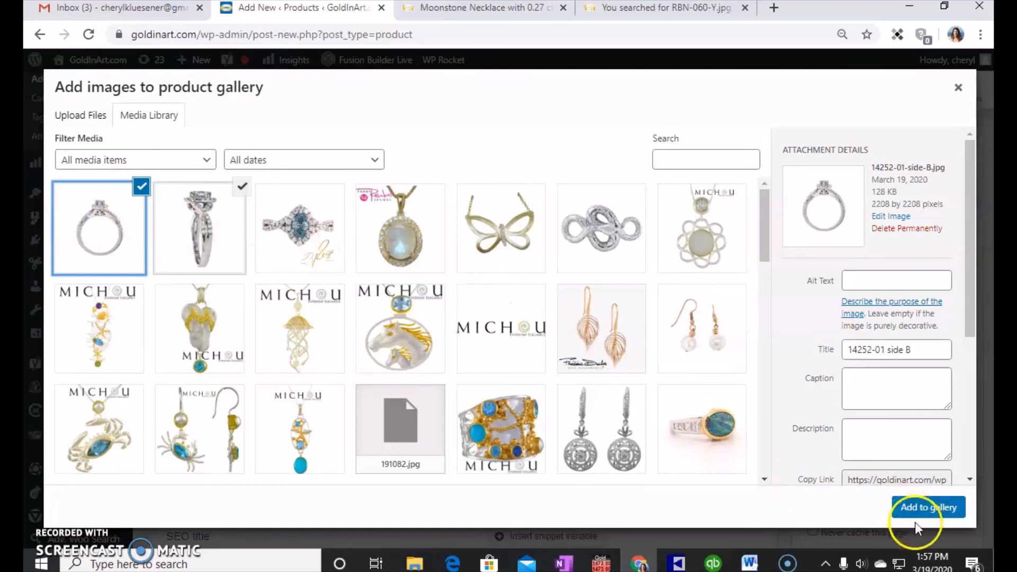
left_click(919, 508)
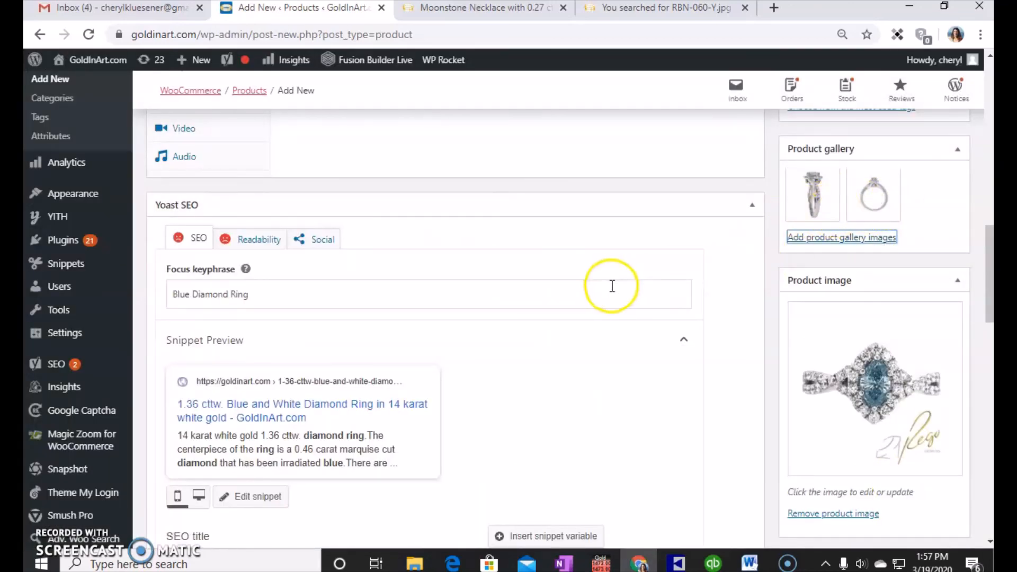
Examine the Colored Gemstone Rings category on the shop site and return to the new product page
left_click(472, 10)
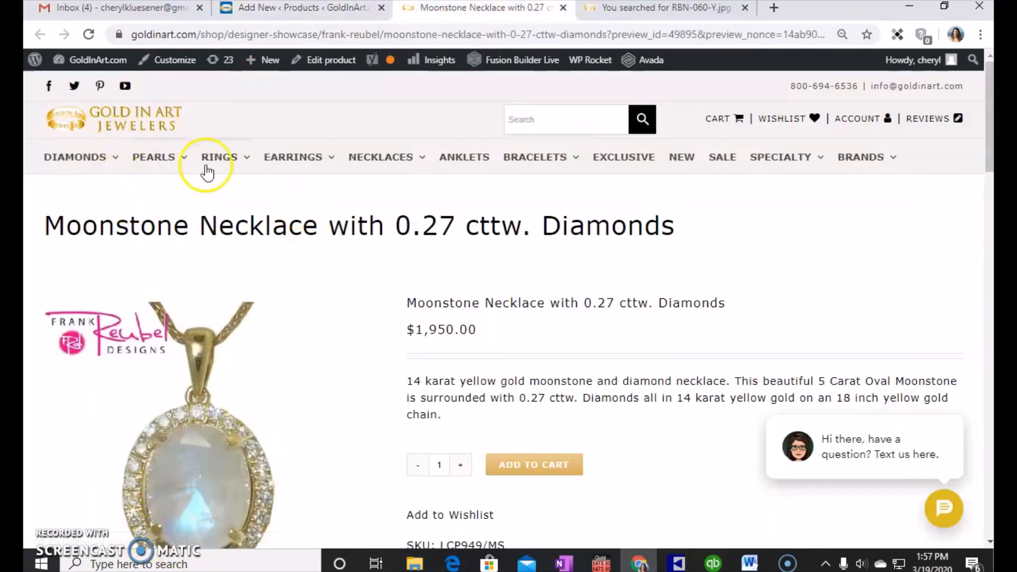
mouse_move(228, 163)
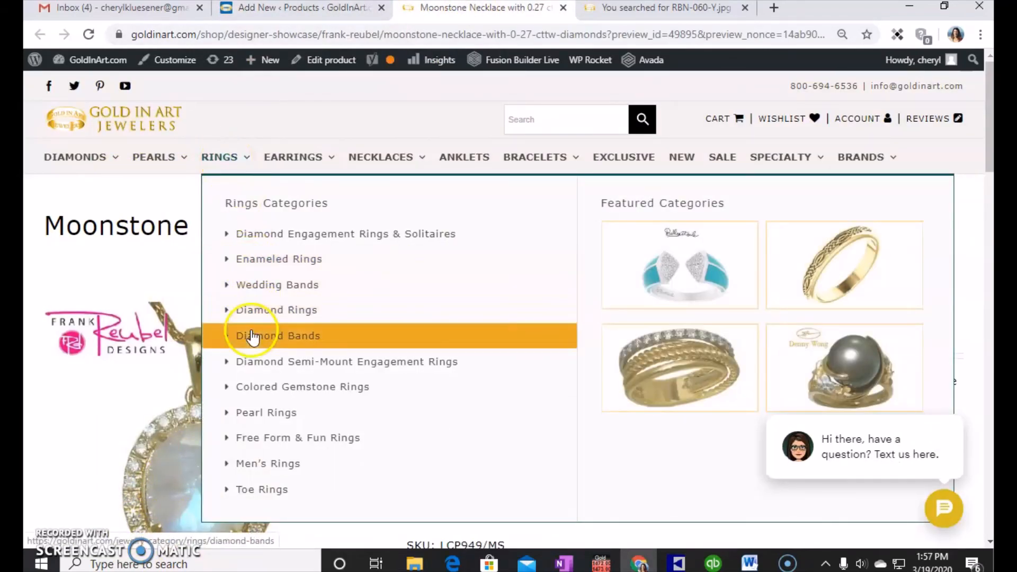
left_click(268, 391)
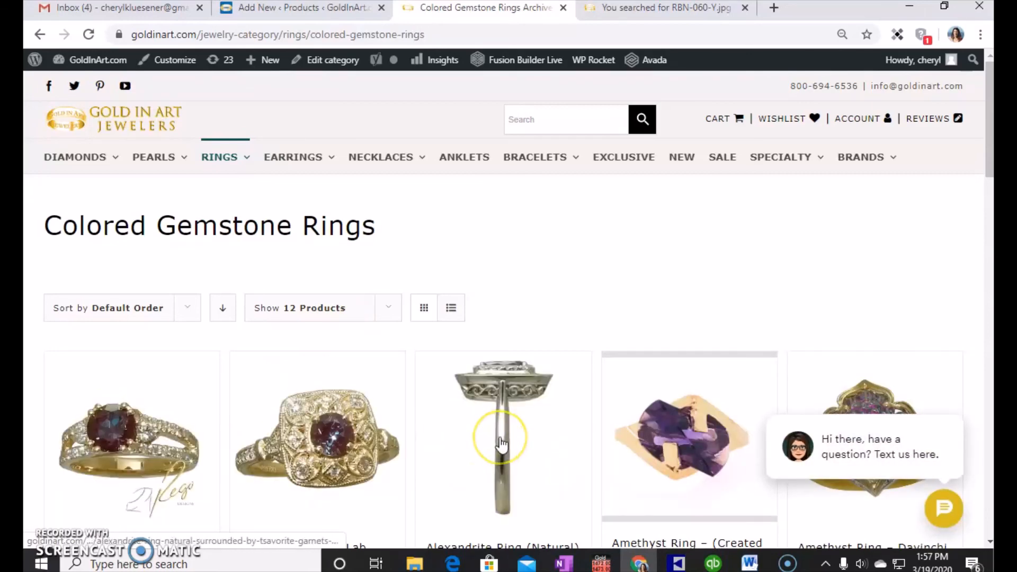
scroll(431, 390, "down", 4)
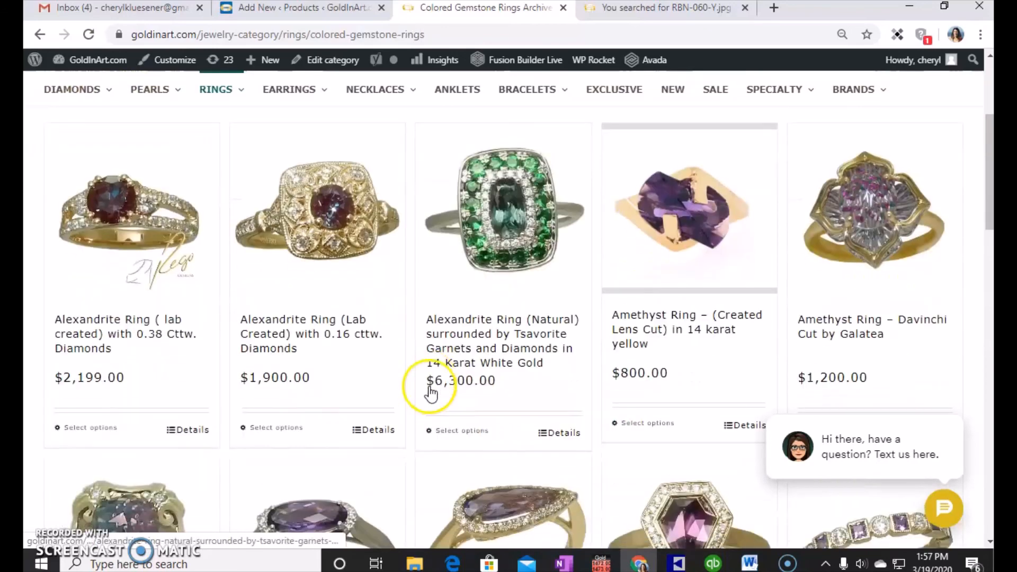
scroll(275, 406, "up", 4)
left_click(259, 8)
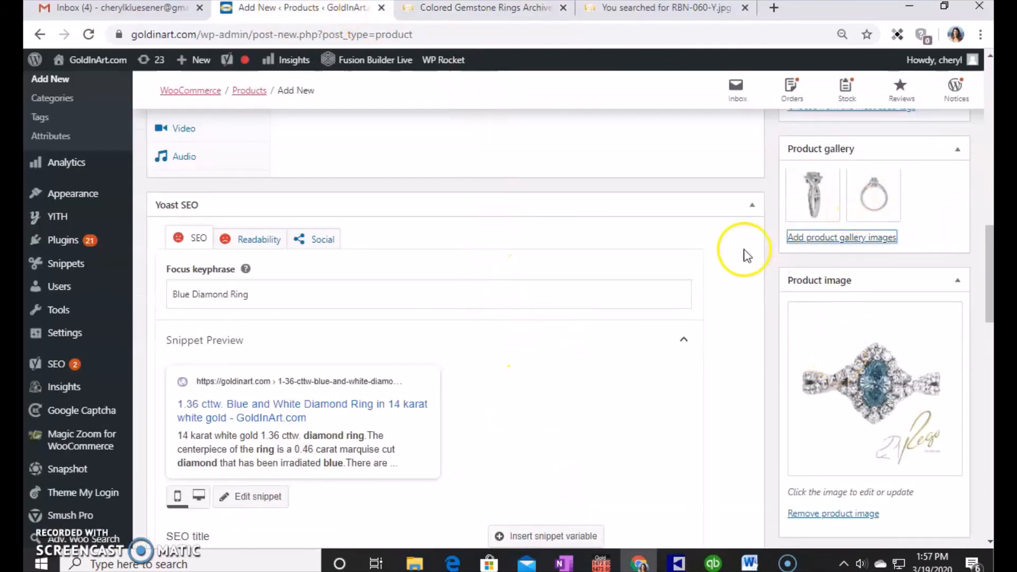
Set the 14252-01 picture from the media library as the product's Facebook image in the Yoast social settings
scroll(634, 349, "down", 1)
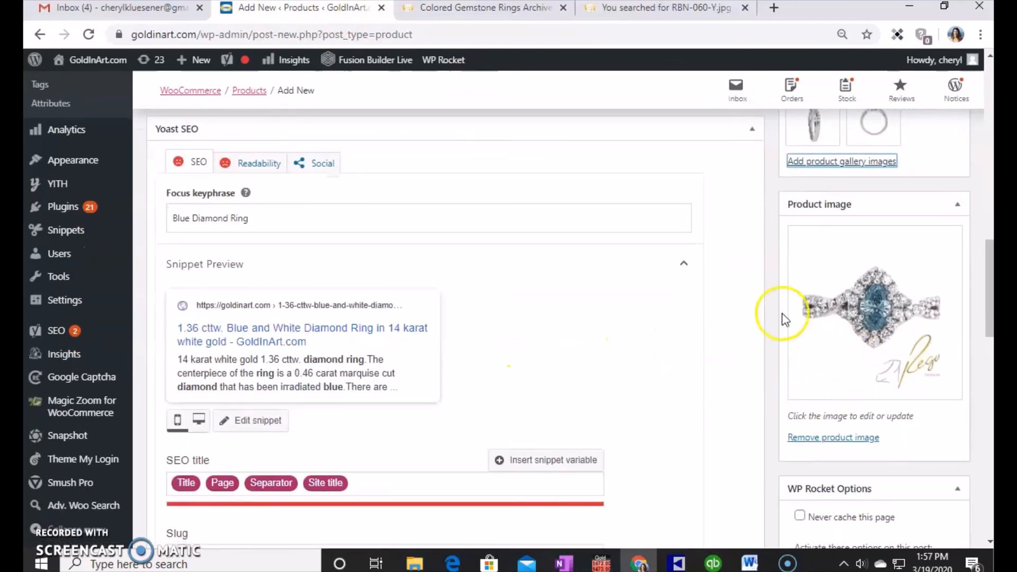
scroll(534, 332, "down", 1)
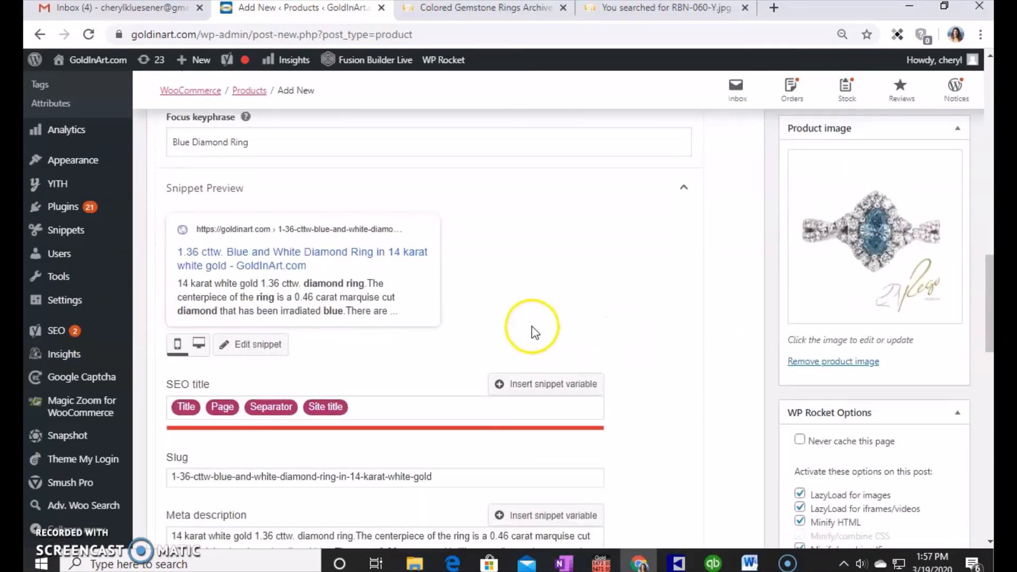
scroll(532, 323, "down", 4)
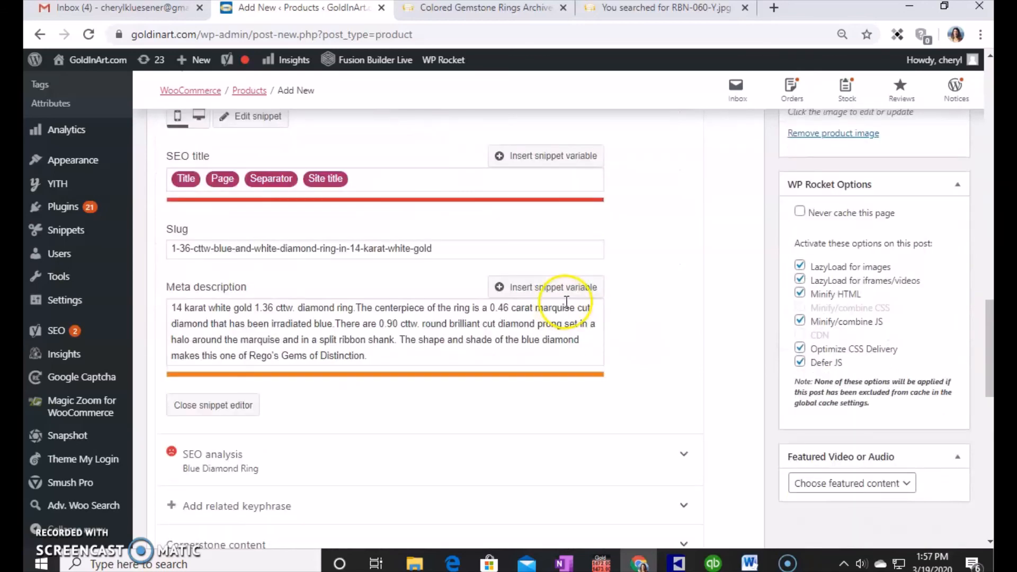
scroll(618, 306, "down", 3)
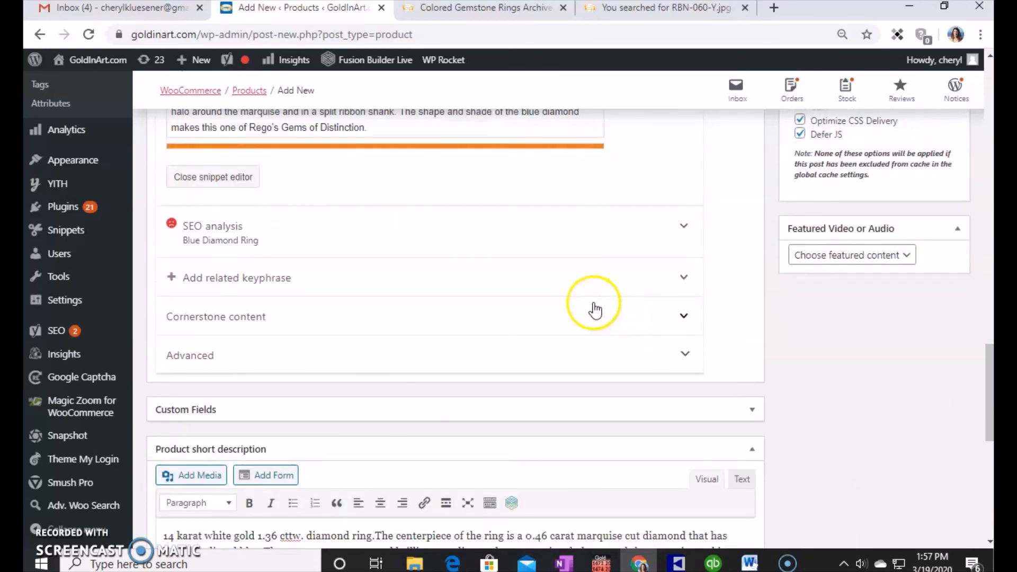
scroll(595, 305, "up", 4)
scroll(593, 305, "up", 6)
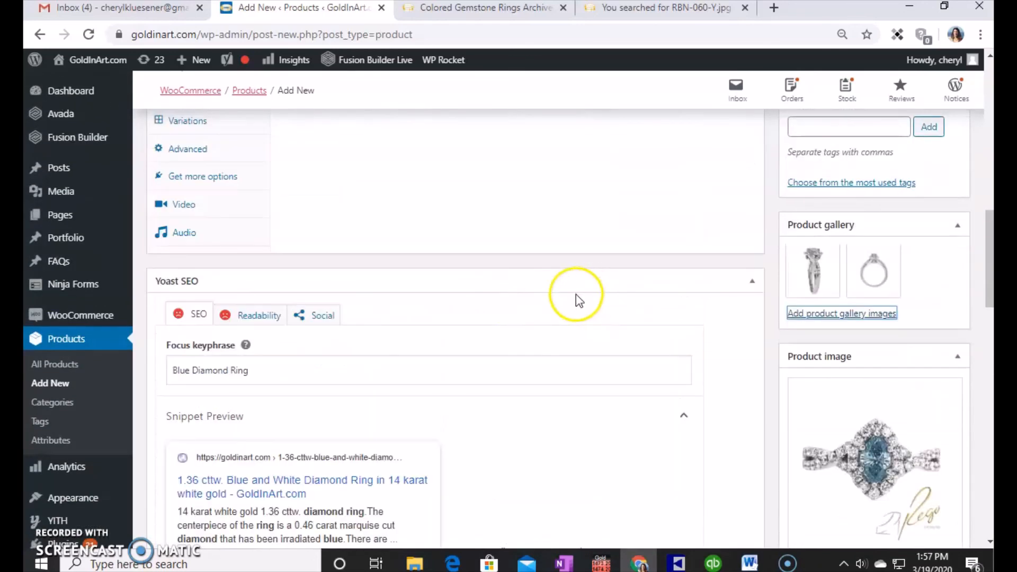
left_click(315, 315)
scroll(565, 336, "down", 1)
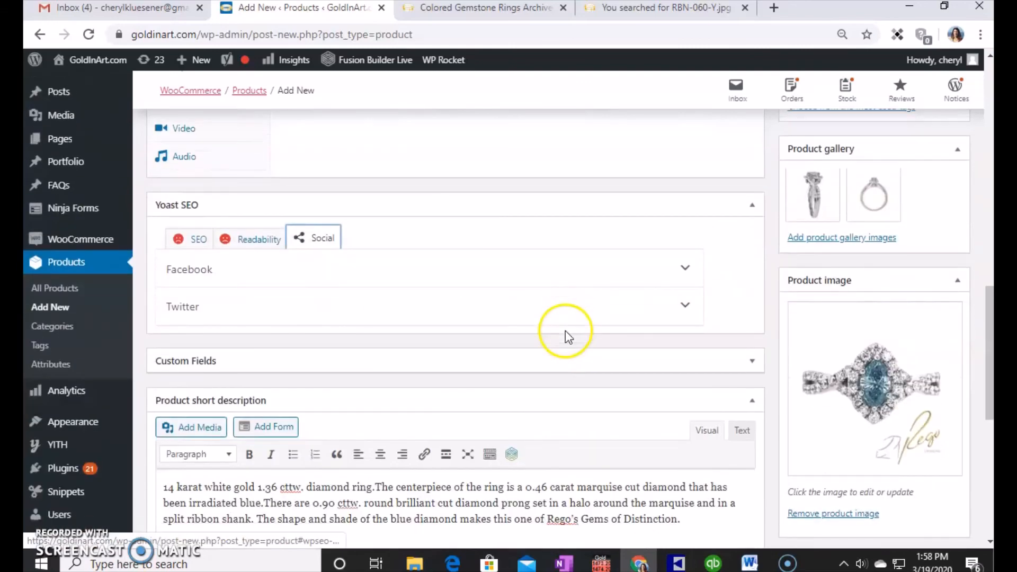
left_click(686, 270)
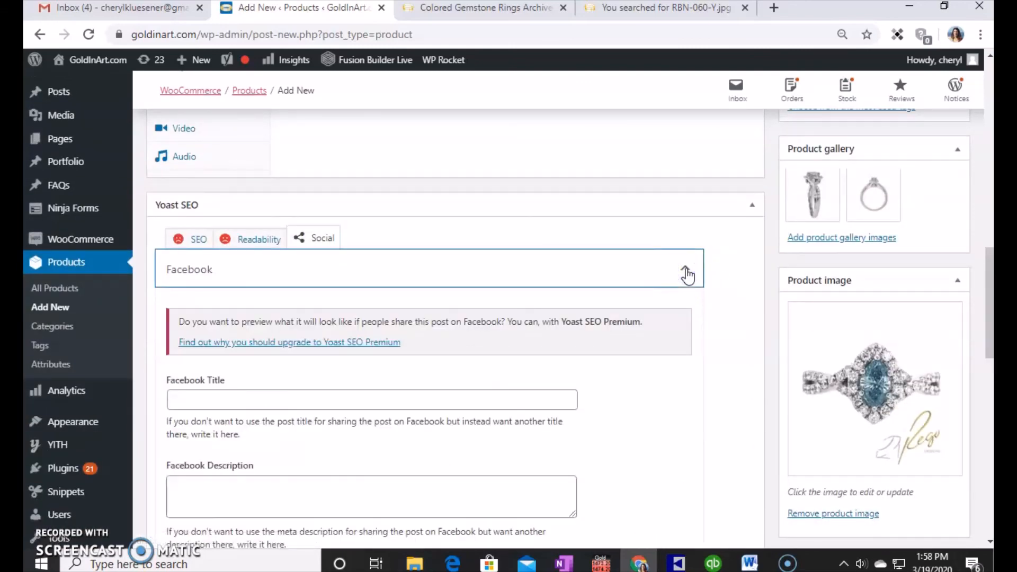
scroll(722, 307, "down", 3)
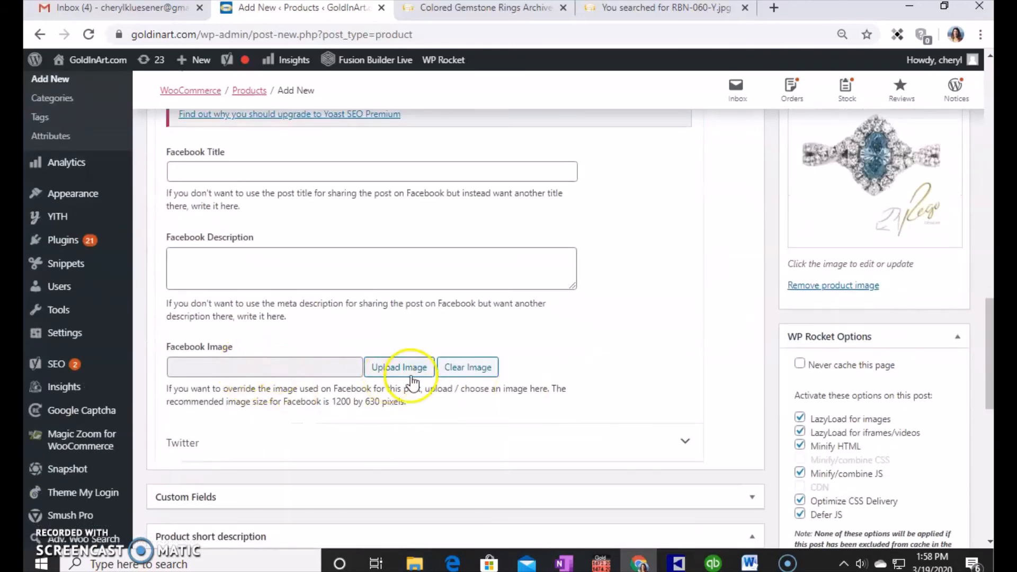
left_click(388, 369)
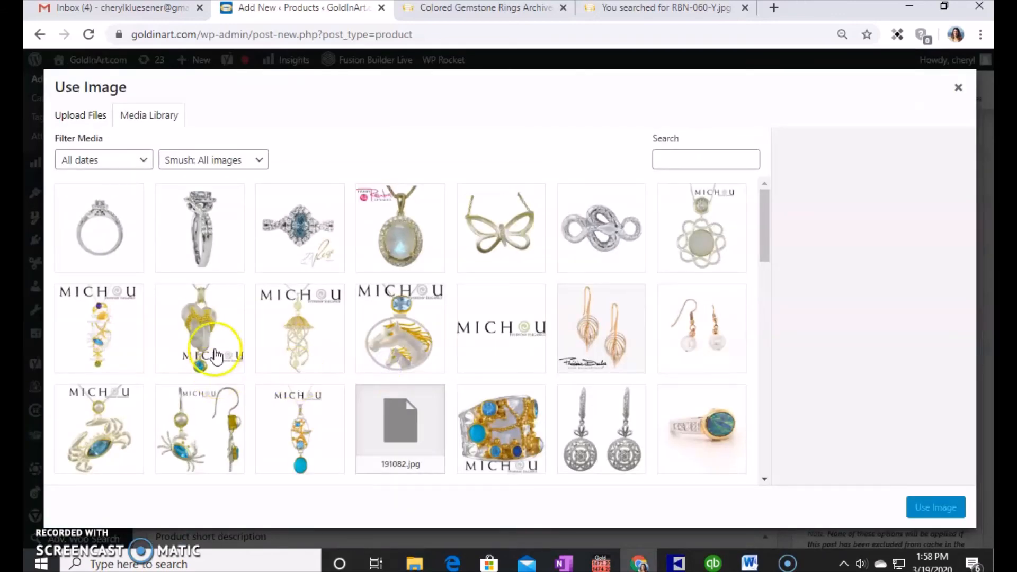
left_click(300, 228)
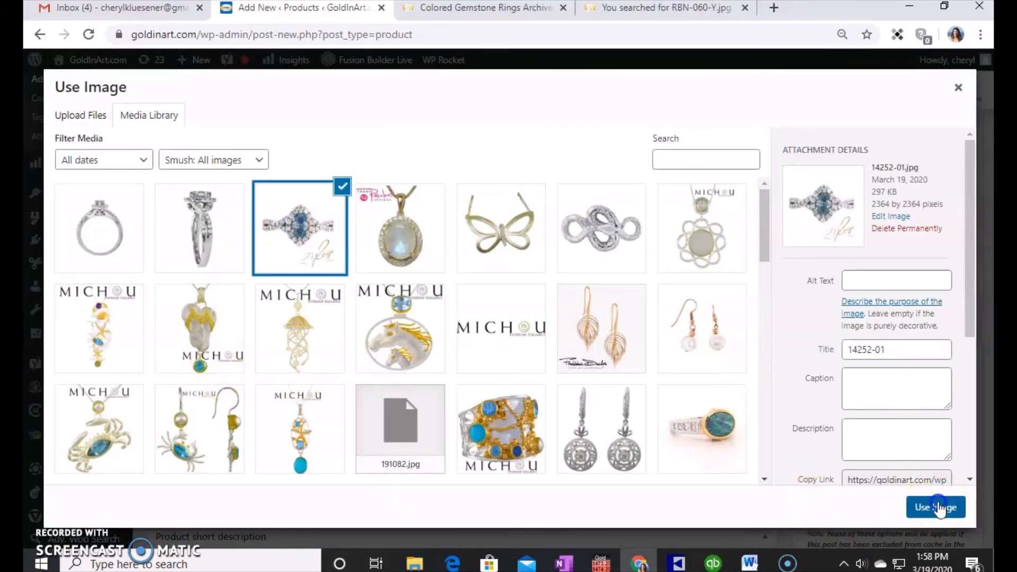
left_click(938, 508)
Set the same 14252-01 media library picture as the product's Twitter image
scroll(596, 350, "down", 1)
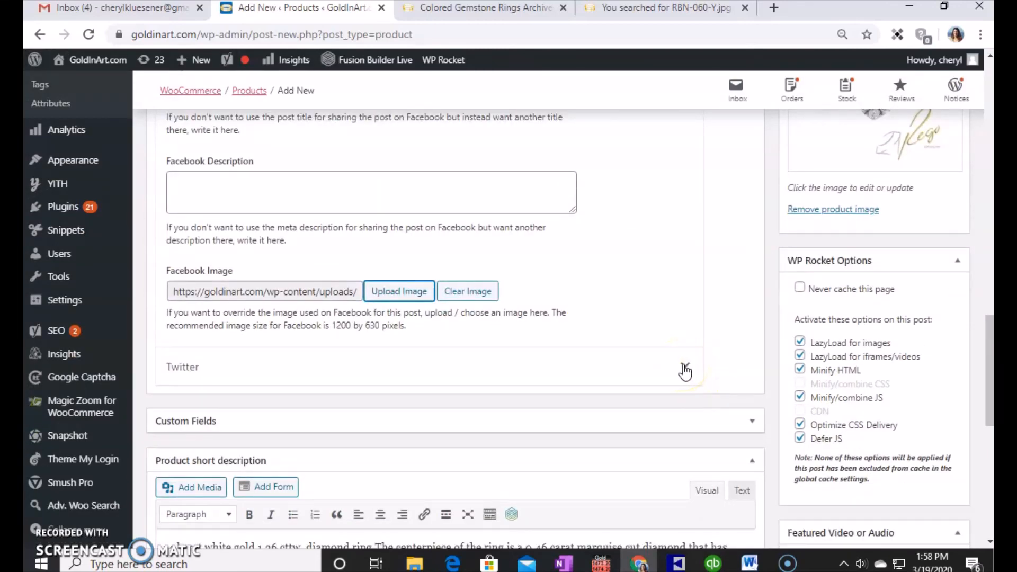
left_click(685, 371)
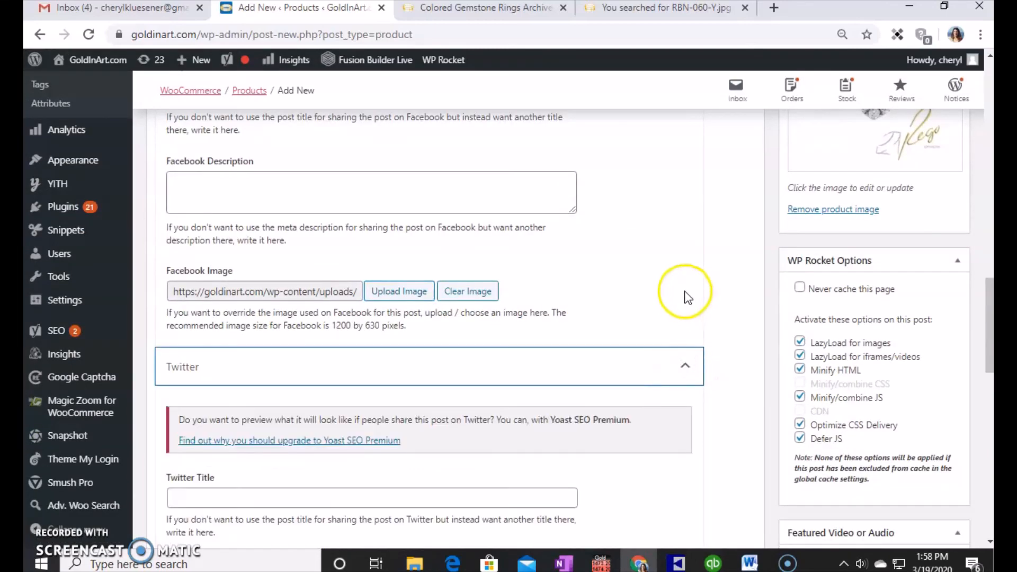
scroll(685, 294, "down", 3)
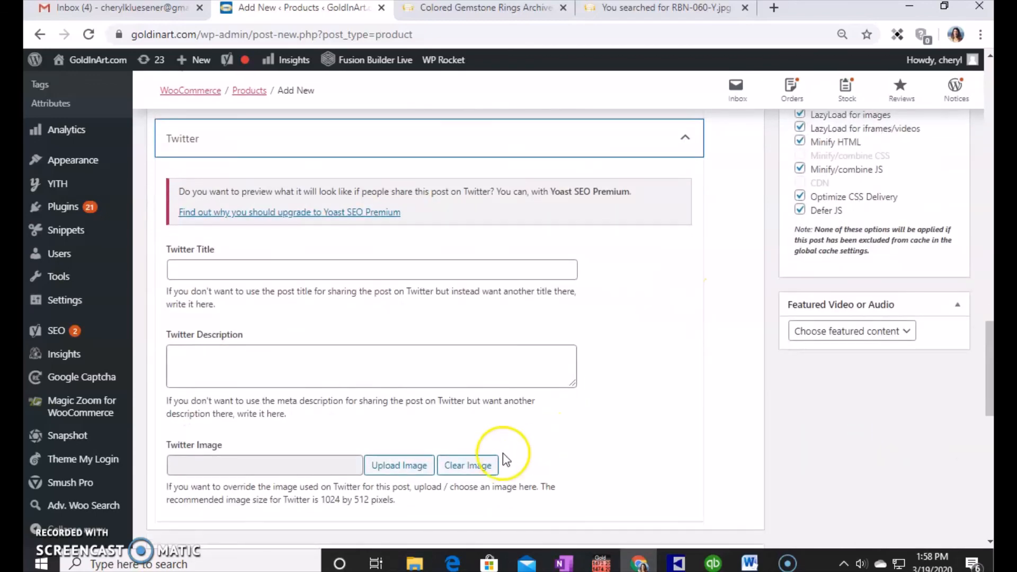
left_click(389, 473)
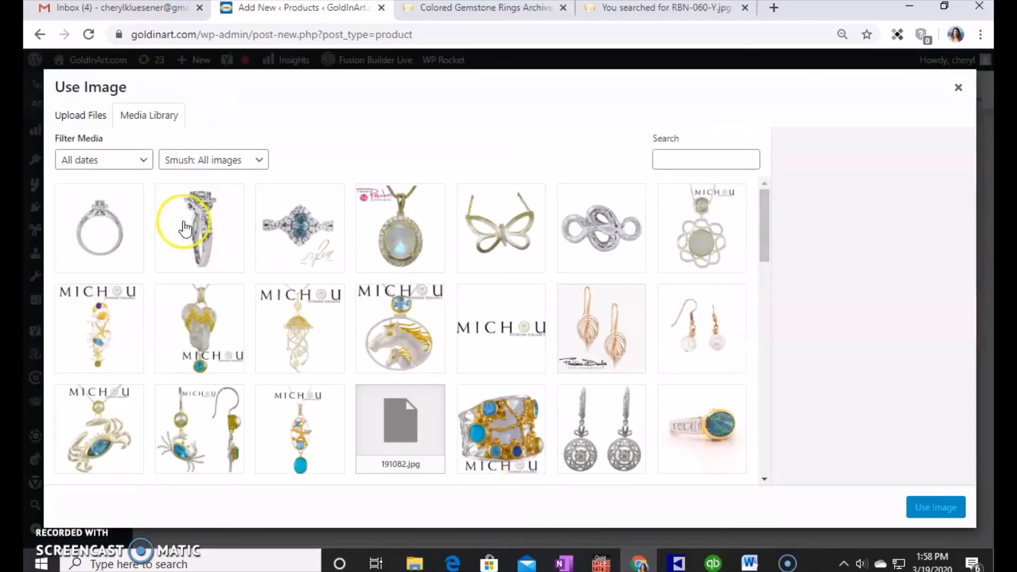
left_click(307, 239)
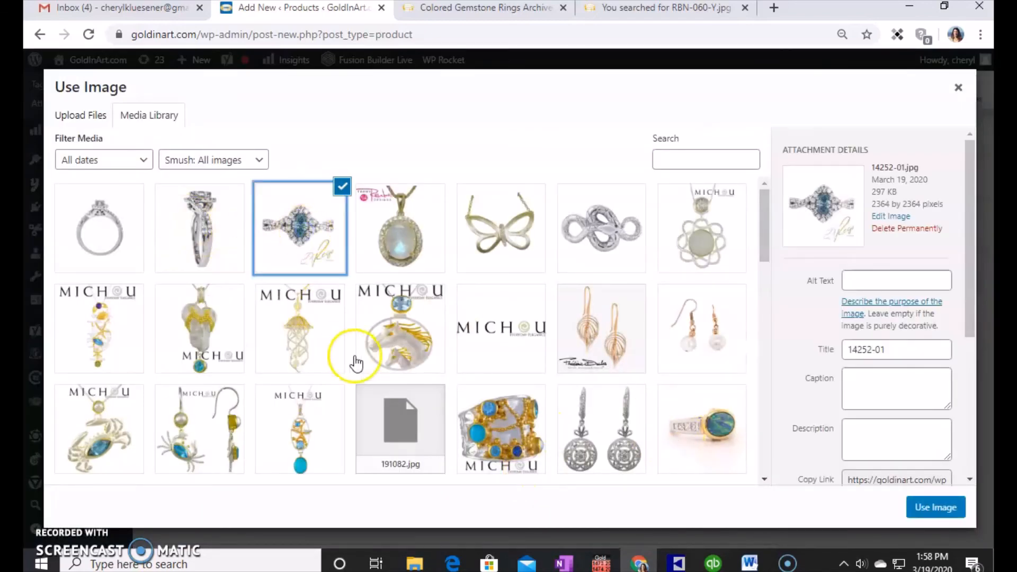
left_click(936, 510)
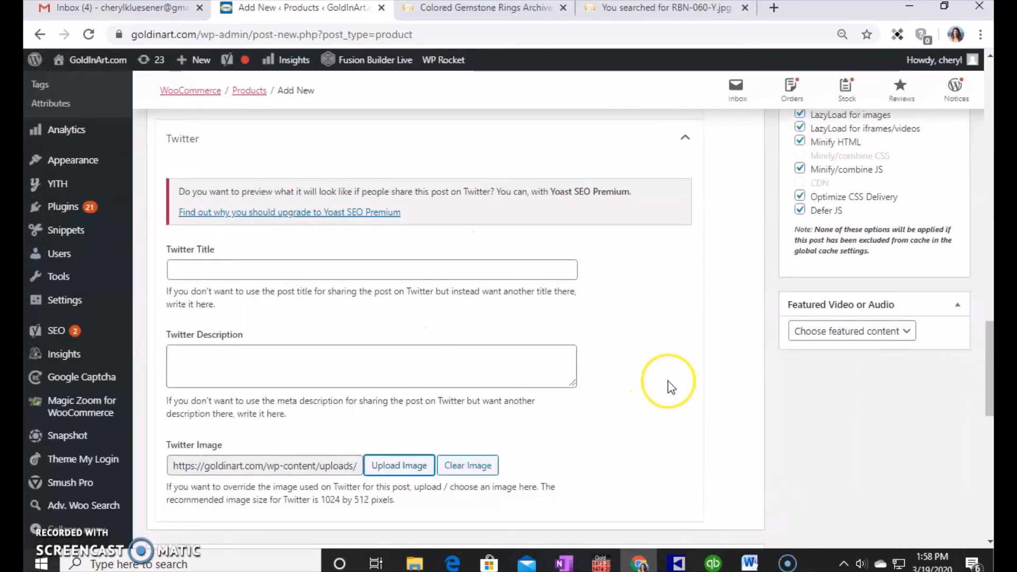
Start adding a product video by URL with YouTube as host and name it 14252-01
scroll(668, 386, "up", 10)
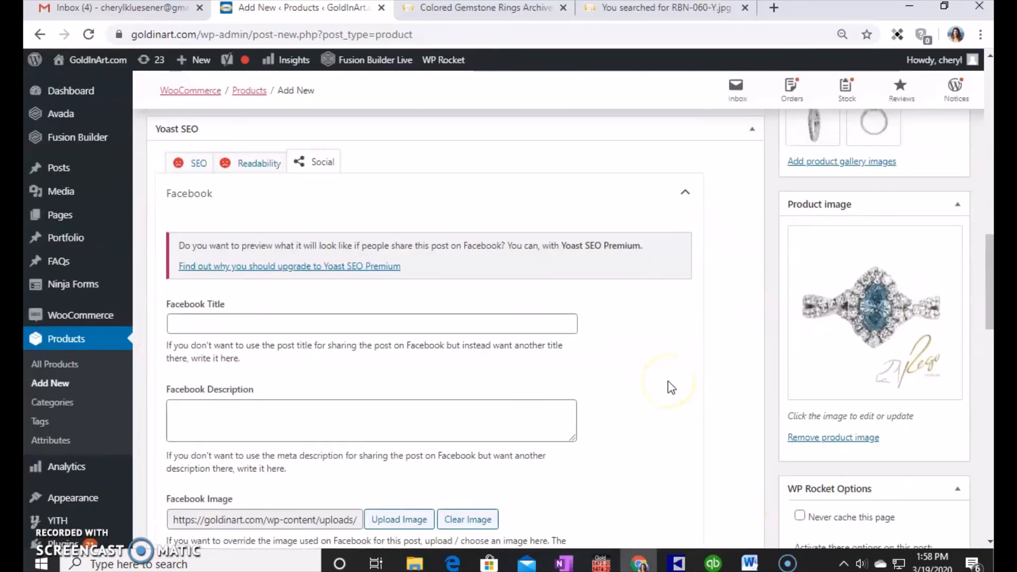
scroll(671, 388, "up", 3)
scroll(665, 387, "up", 2)
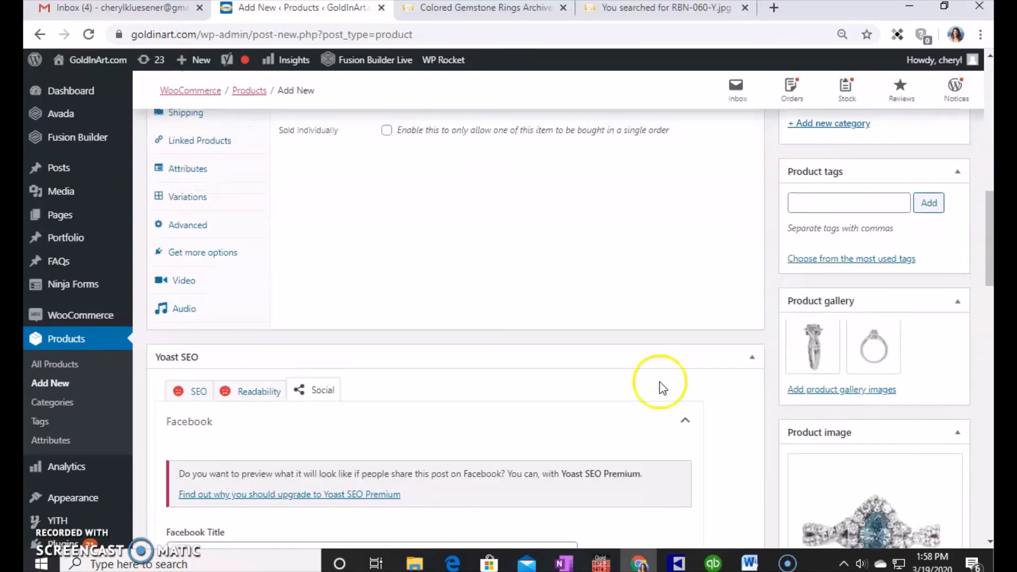
left_click(187, 282)
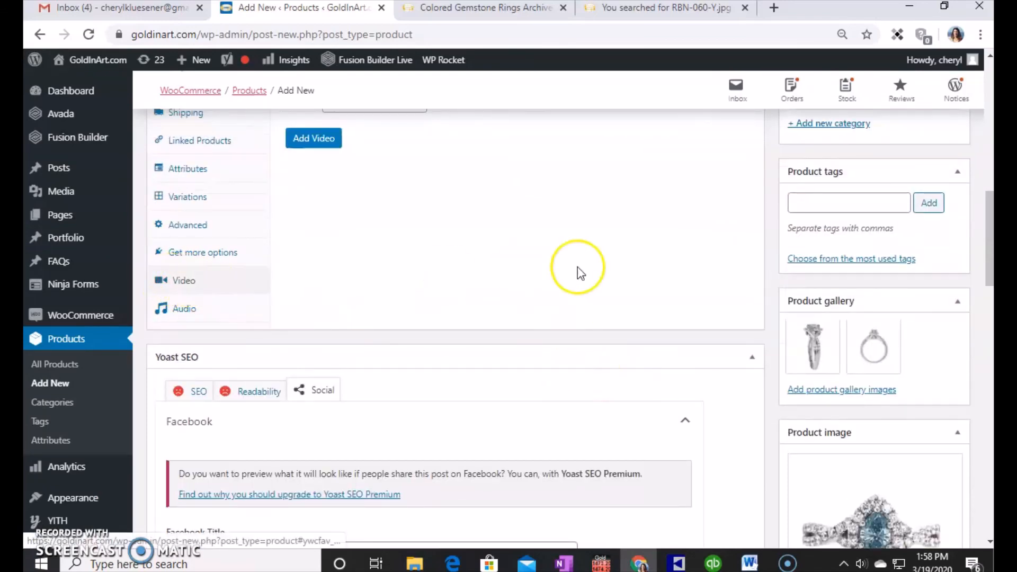
scroll(580, 268, "up", 3)
scroll(584, 266, "up", 2)
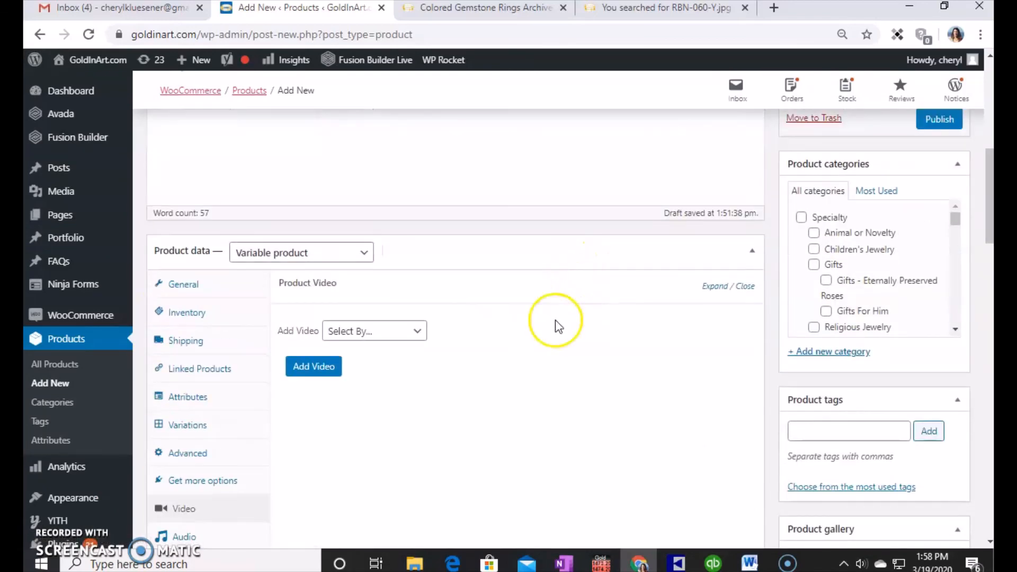
left_click(305, 366)
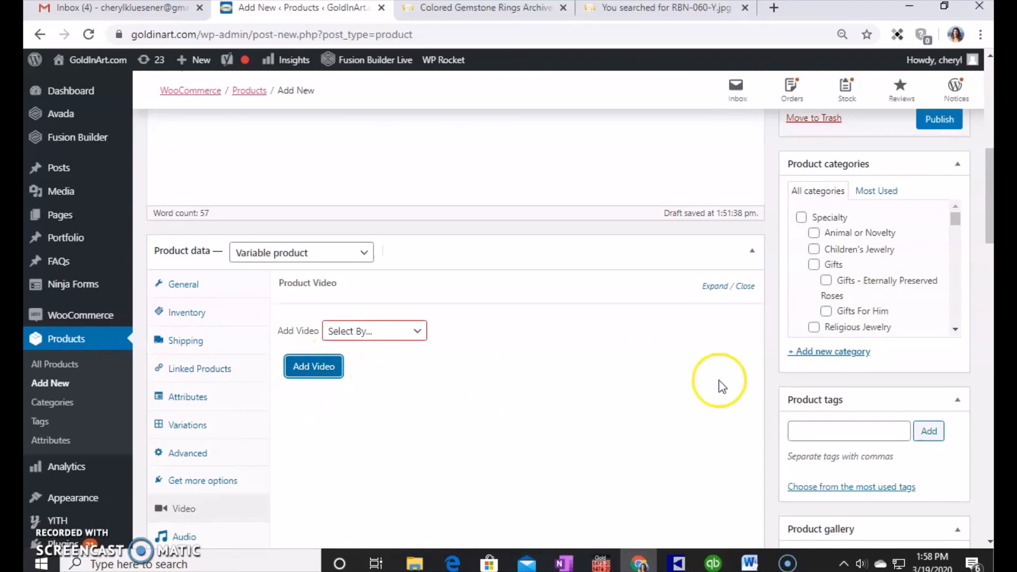
left_click(413, 332)
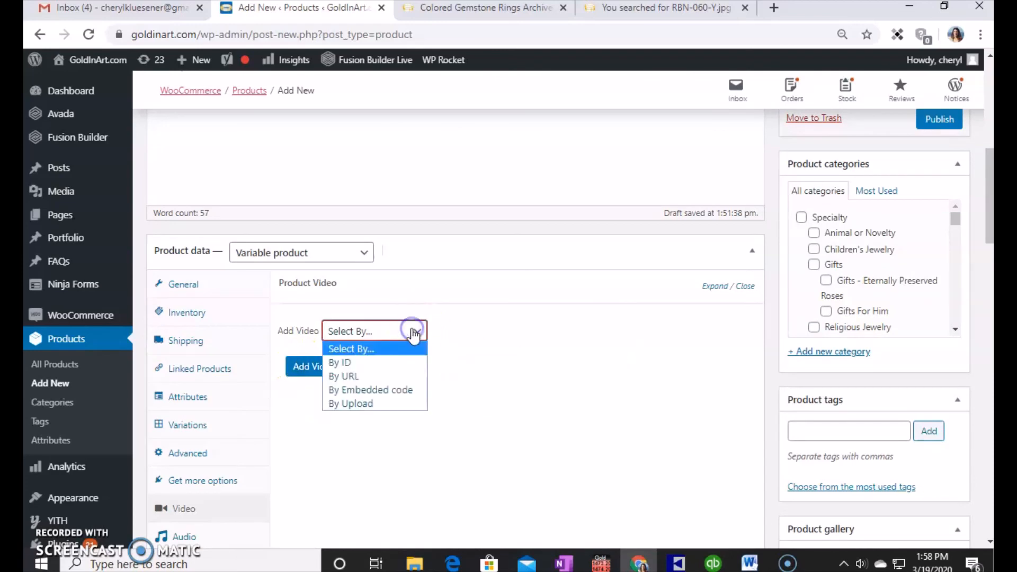
left_click(388, 377)
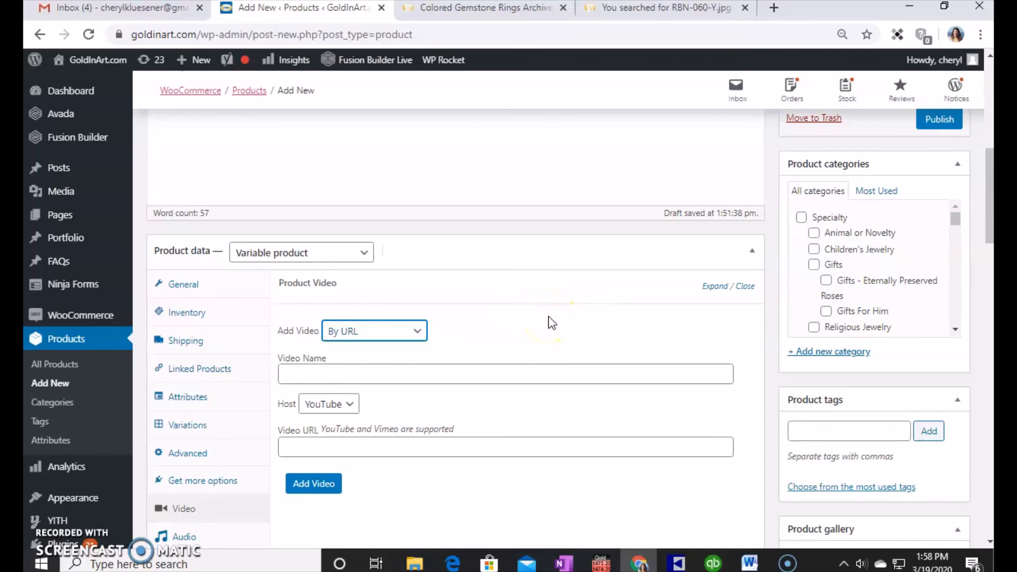
left_click(448, 380)
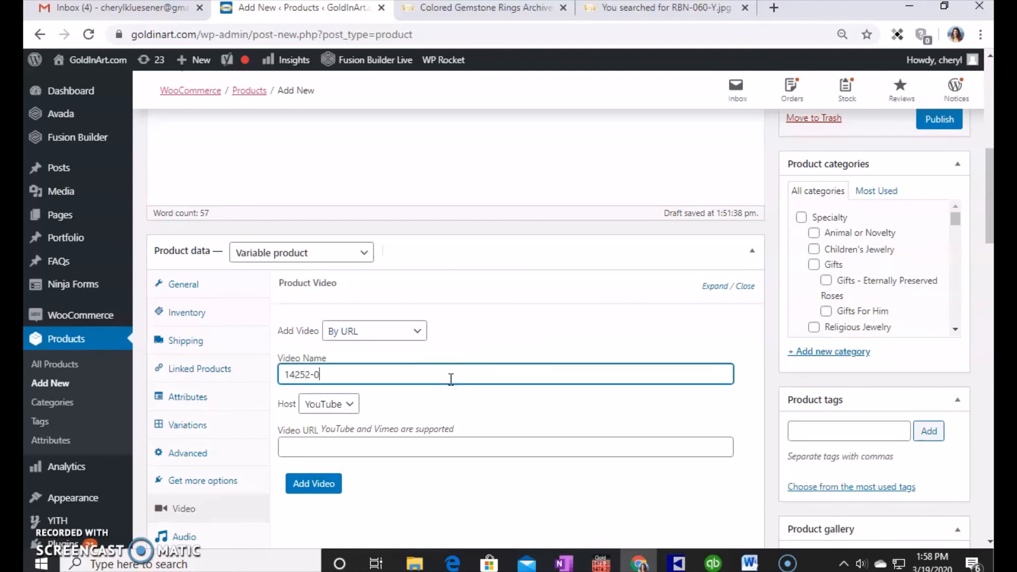
left_click(444, 349)
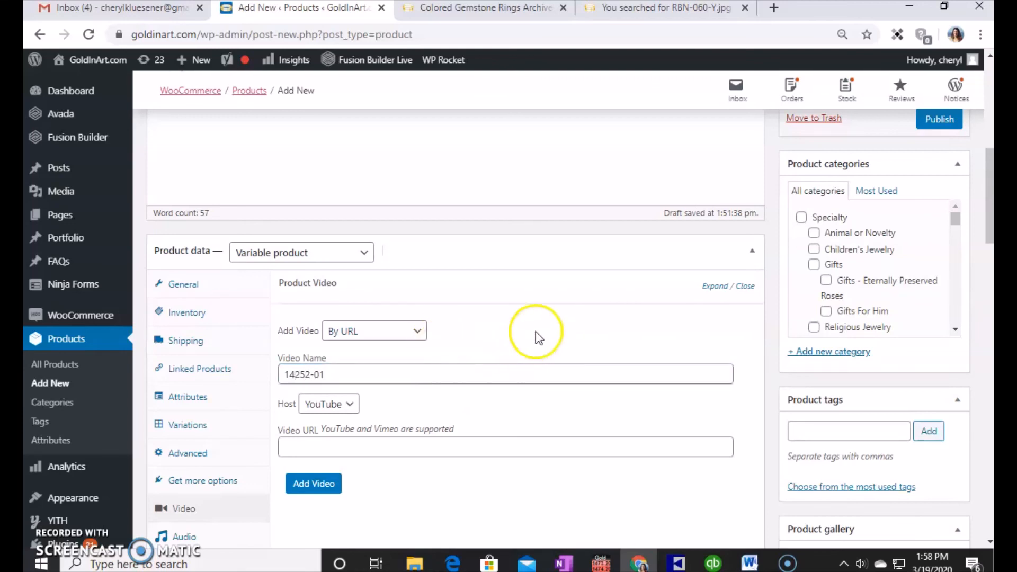
Switch to YouTube in the Edge browser, open the 14252-01 video from the search results and copy its share link
left_click(431, 441)
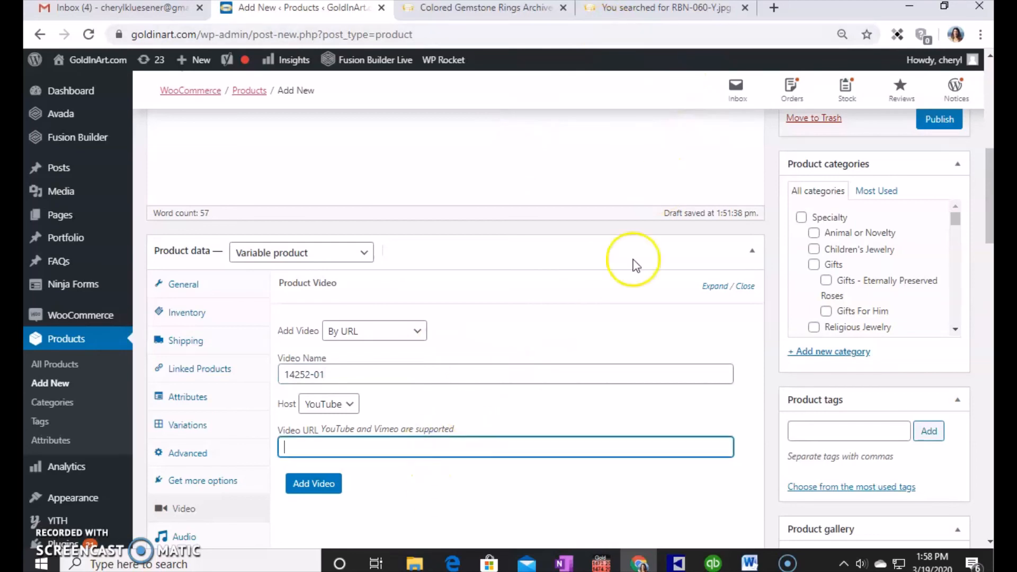
left_click(643, 9)
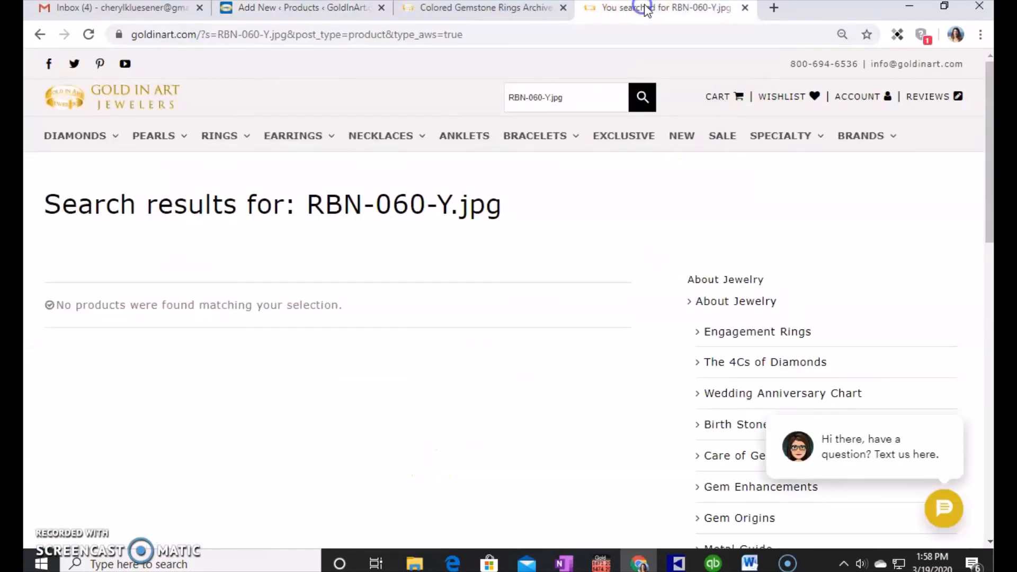
left_click(473, 19)
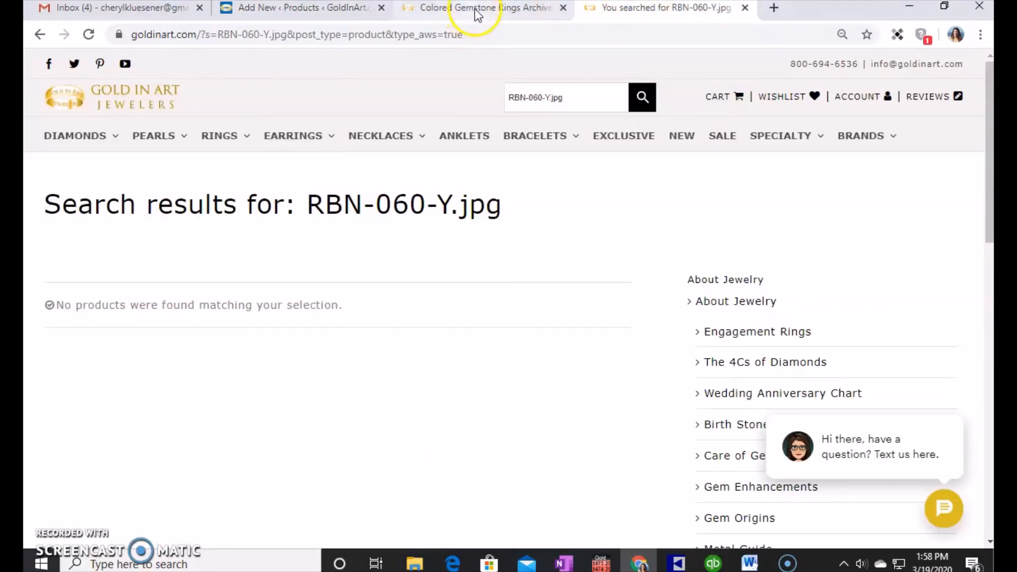
mouse_move(452, 562)
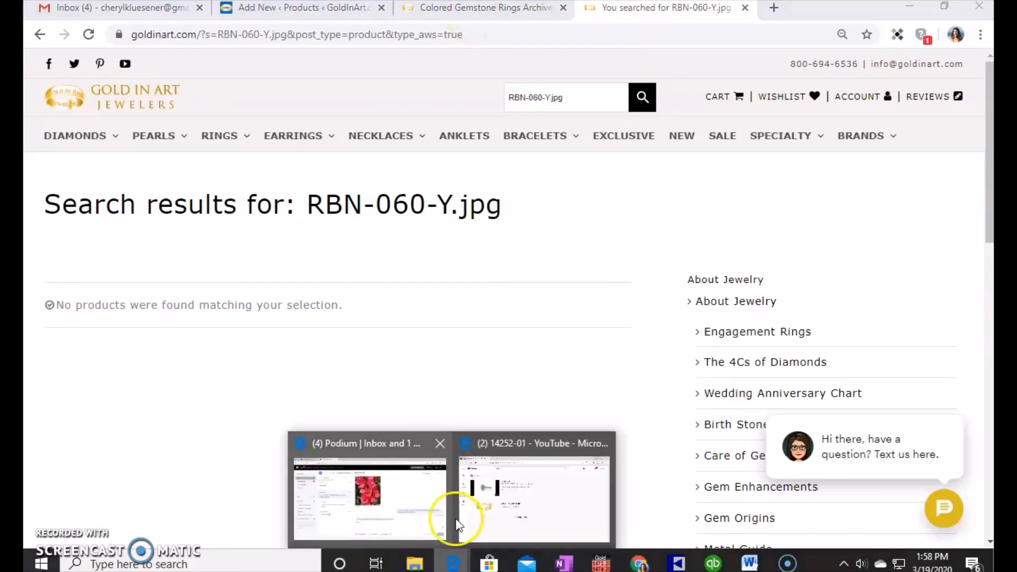
left_click(492, 506)
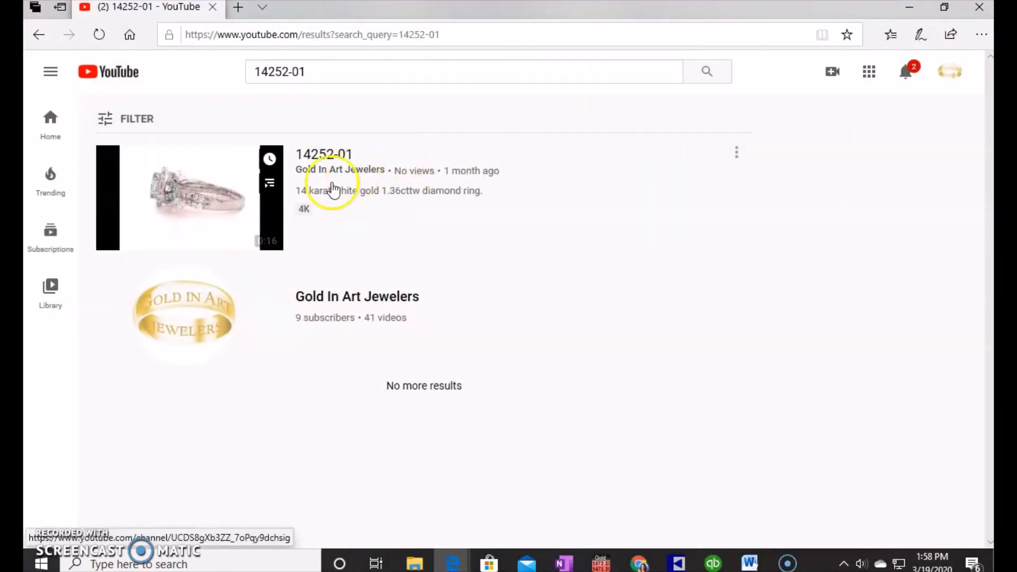
left_click(313, 205)
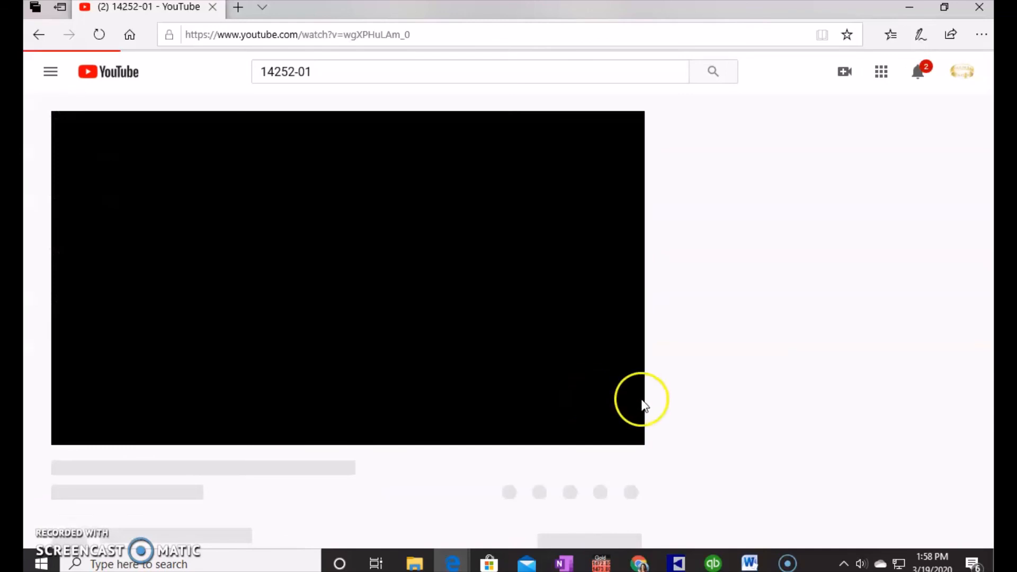
scroll(594, 514, "down", 2)
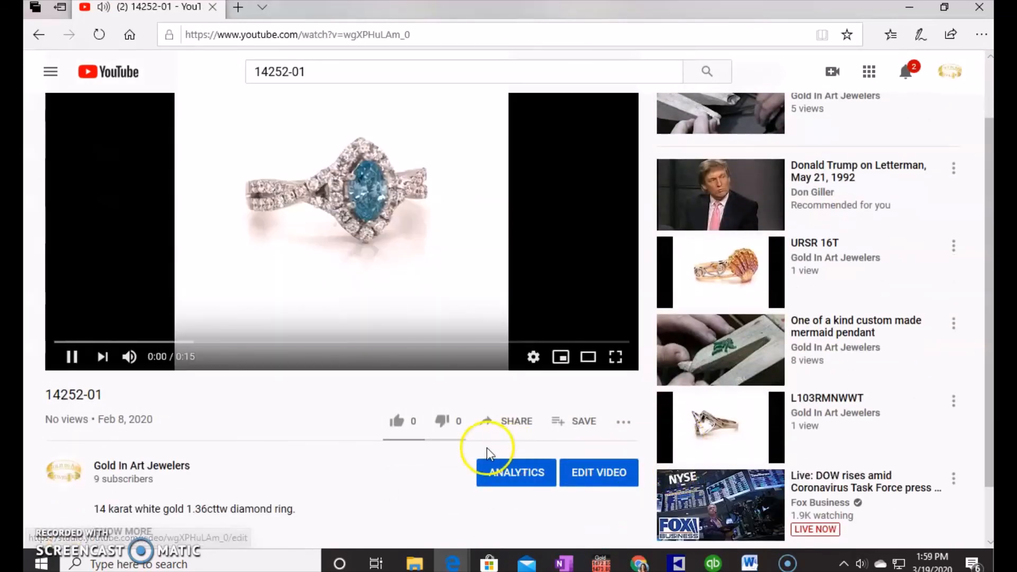
scroll(533, 427, "down", 2)
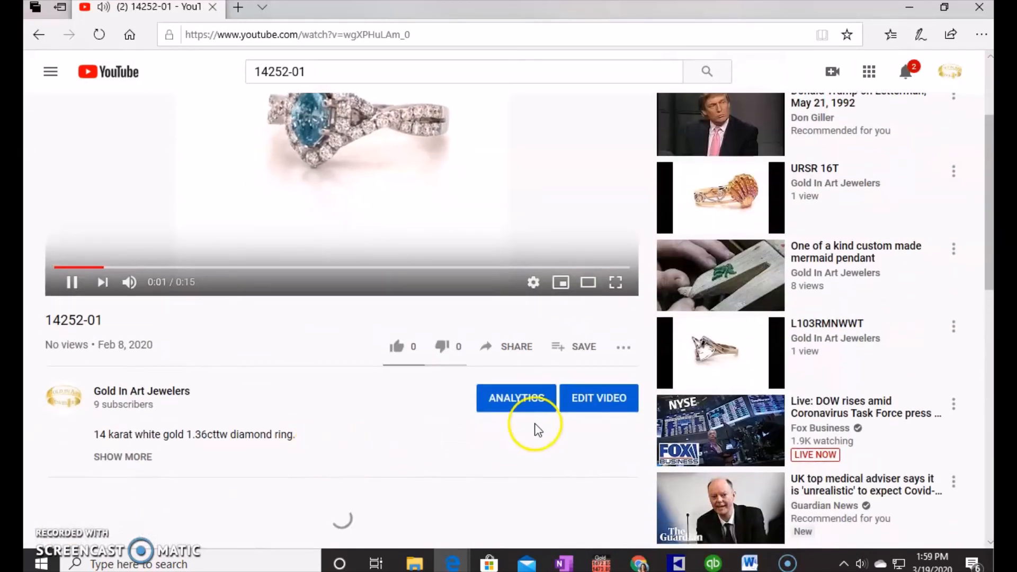
left_click(525, 349)
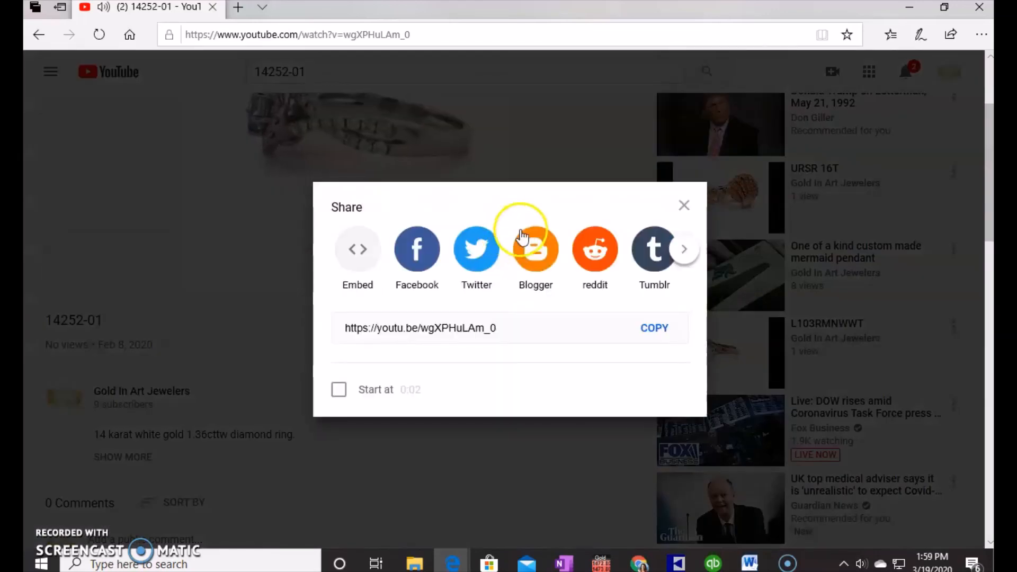
left_click(659, 334)
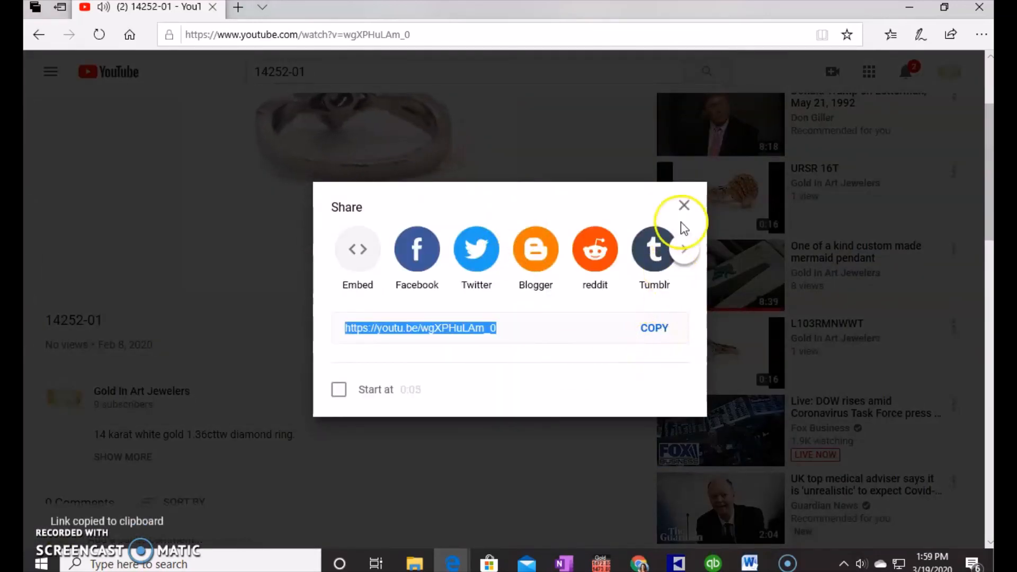
left_click(685, 208)
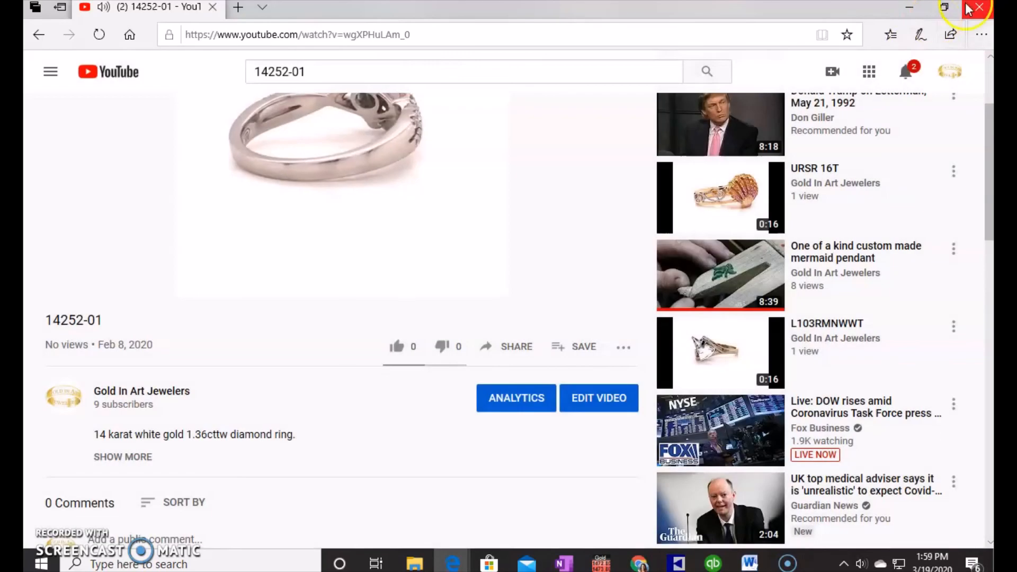
left_click(639, 563)
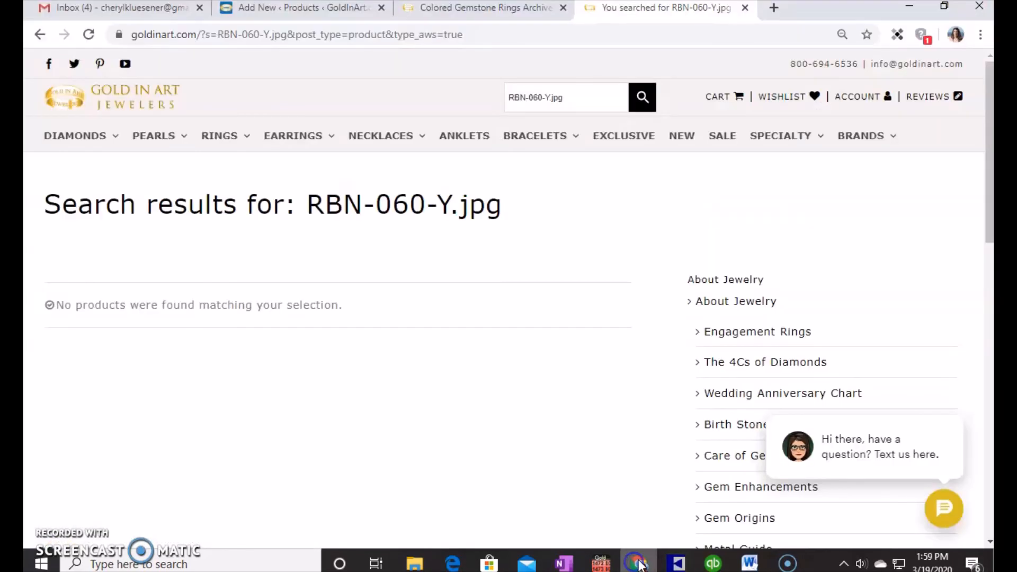
left_click(259, 8)
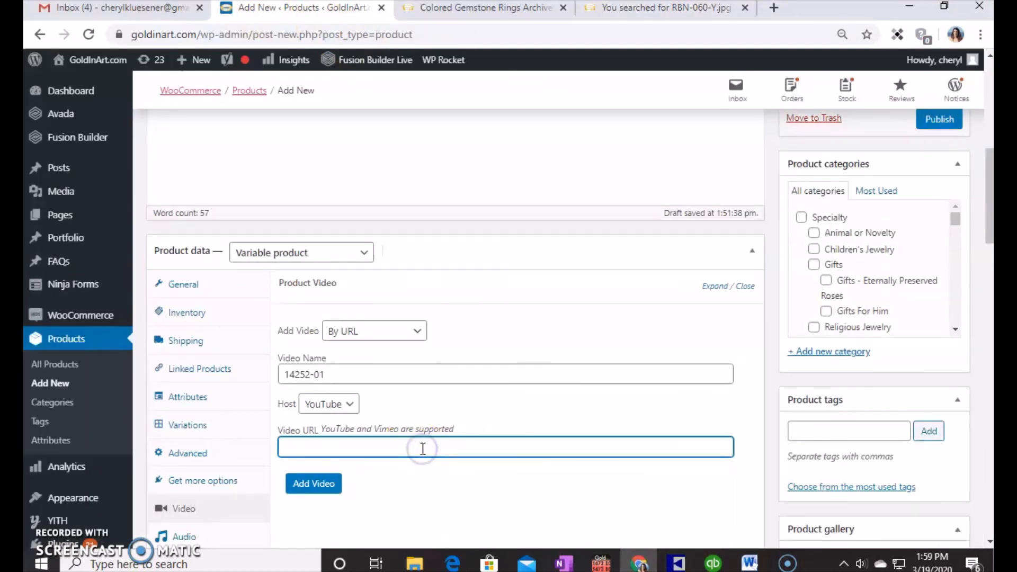
left_click(317, 483)
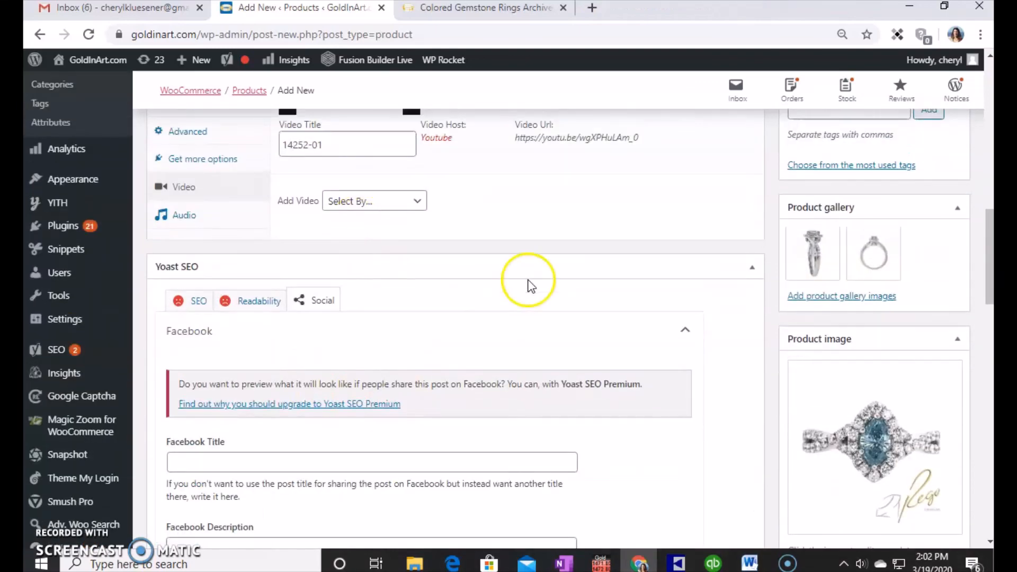
scroll(529, 286, "up", 3)
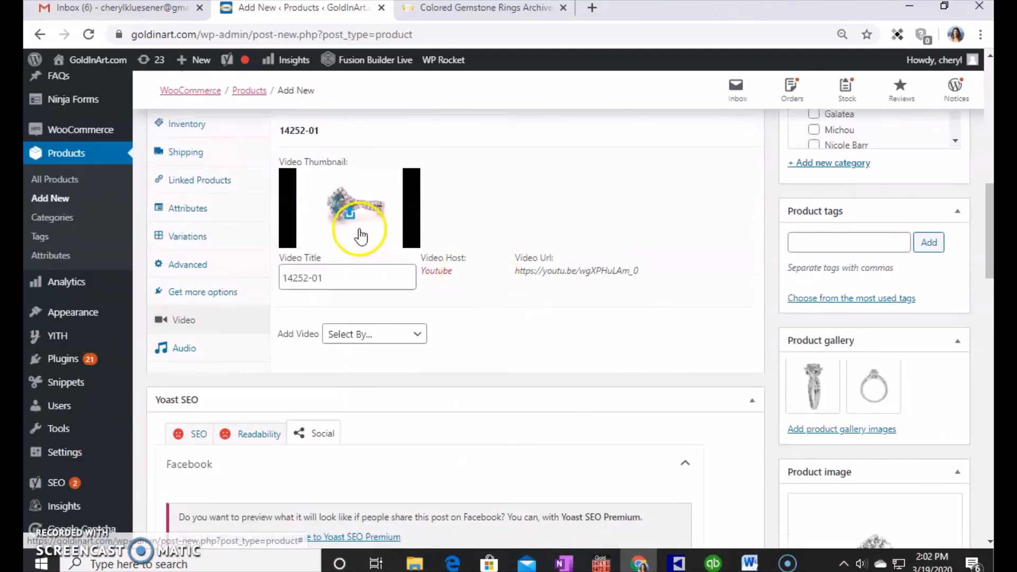
Assign the product to the categories Designs by Rego, Diamond Engagement Rings & Solitaires, and Diamond Rings
scroll(599, 299, "up", 4)
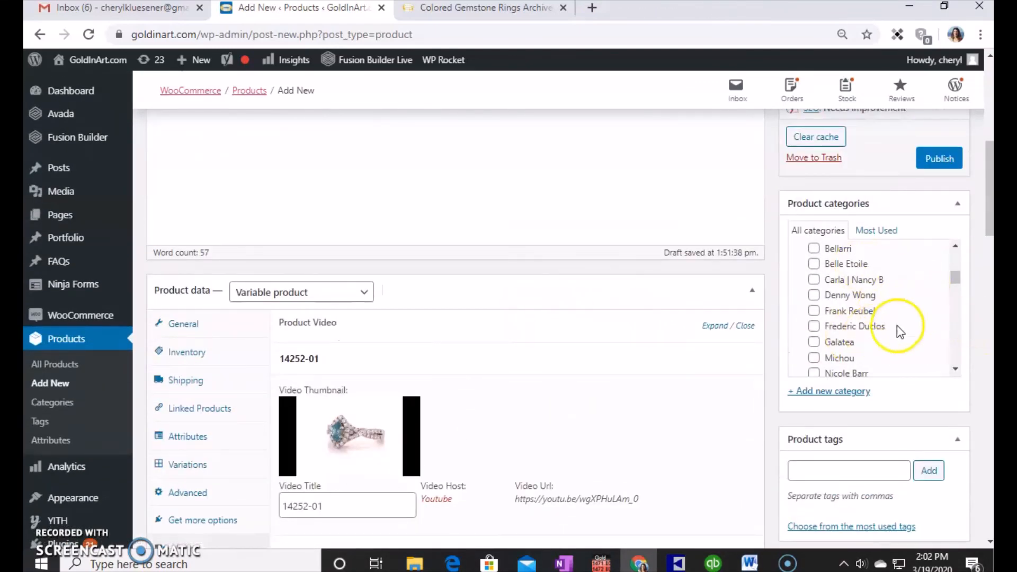
left_click(956, 369)
left_click(956, 369)
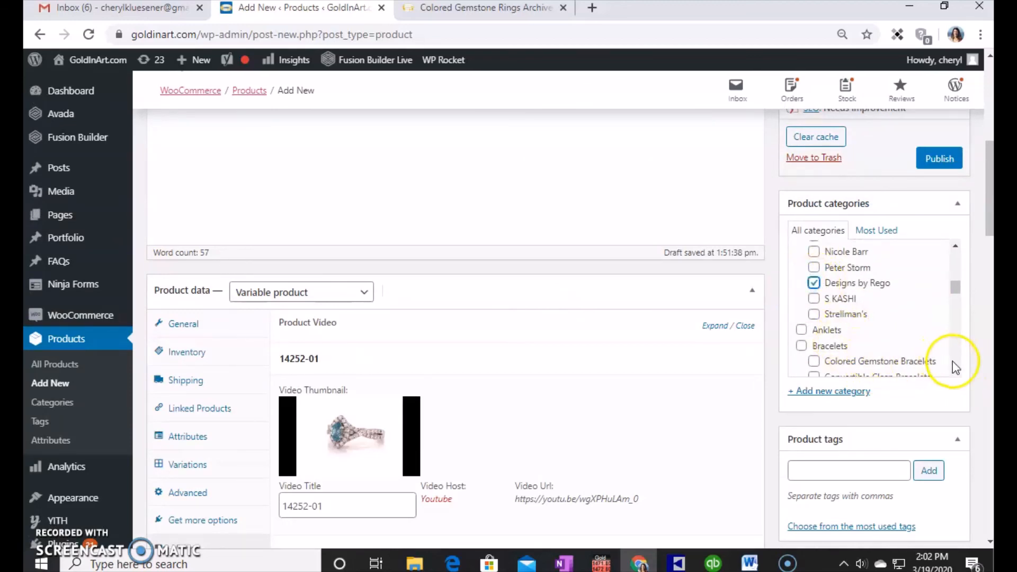
left_click_drag(956, 370, 956, 369)
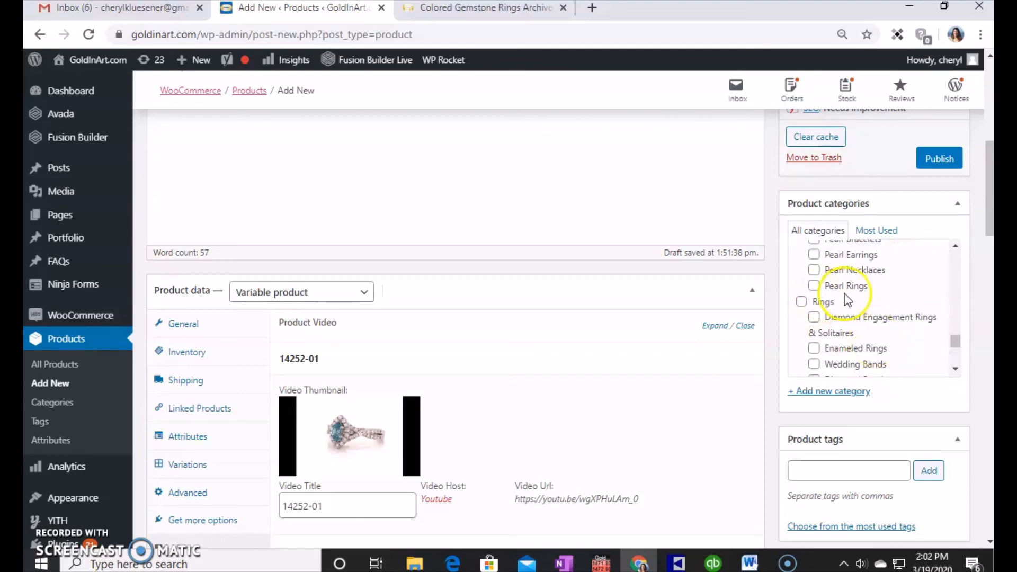
left_click(851, 328)
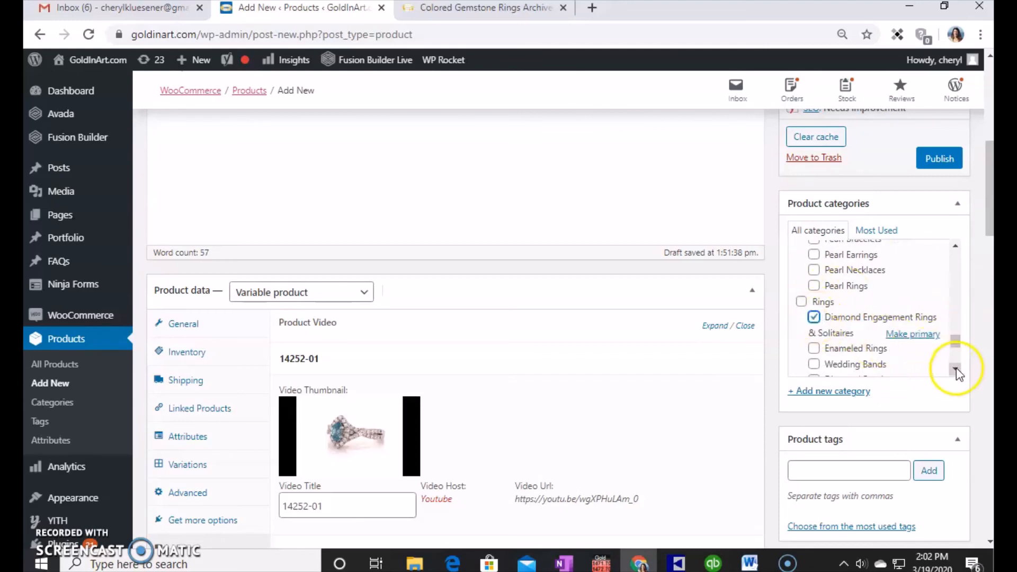
left_click(957, 369)
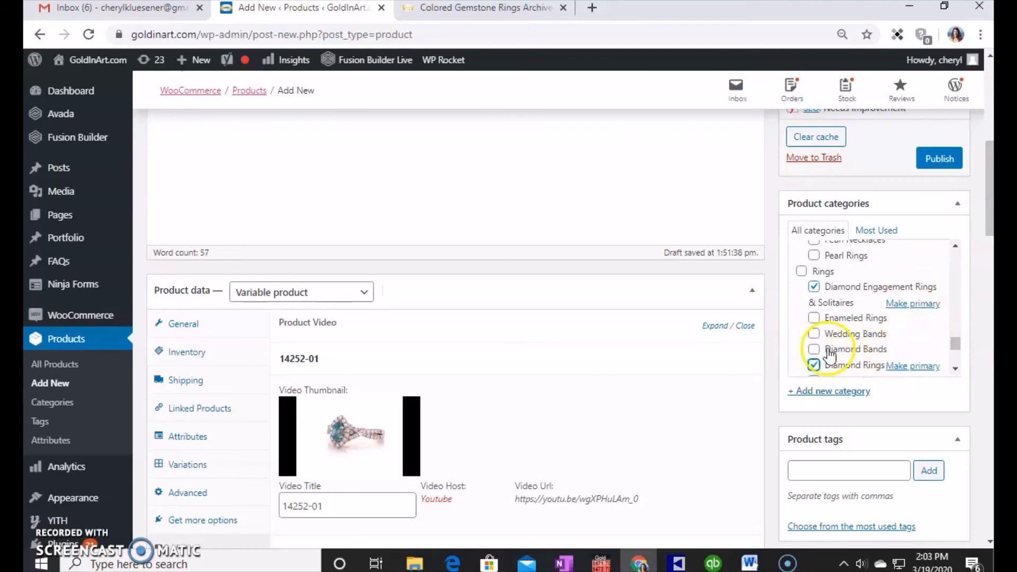
Add the product to the New Jewelry category and publish it
left_click(954, 369)
left_click(953, 368)
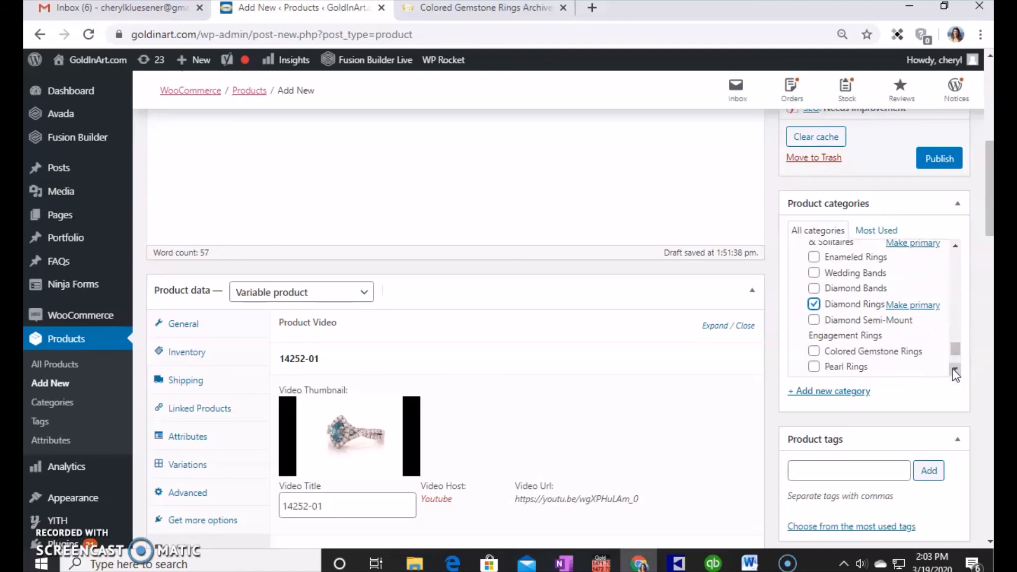
left_click(953, 369)
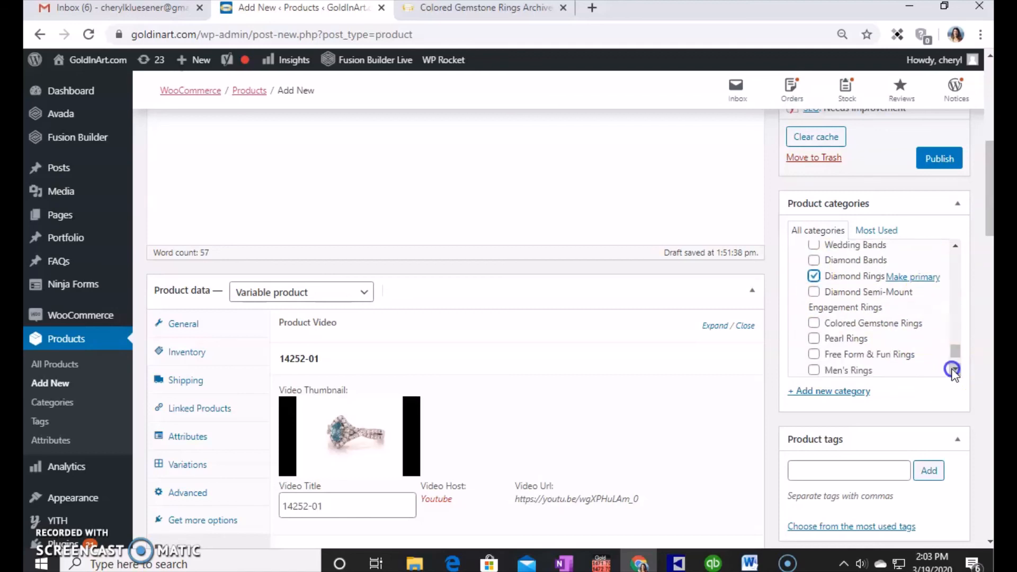
left_click(954, 368)
left_click(953, 369)
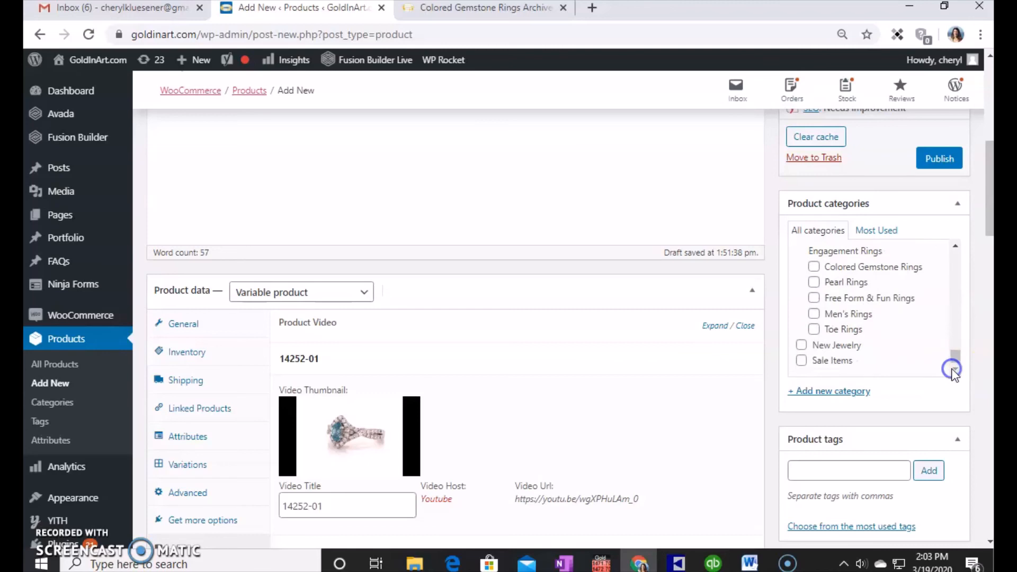
left_click(801, 347)
left_click(926, 159)
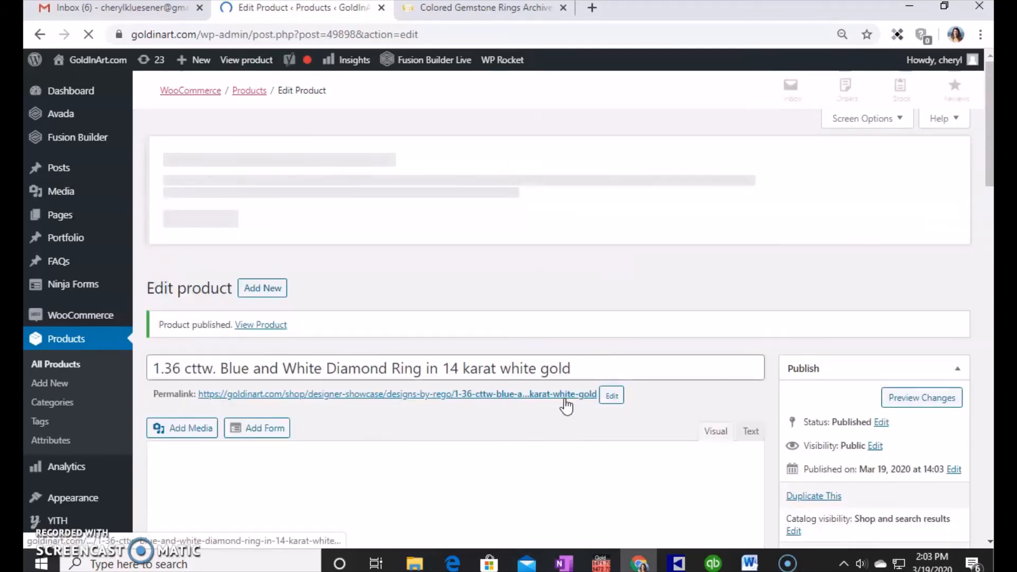
Preview the published ring, check its finger size options and try adding it to the cart without choosing a size
left_click(919, 404)
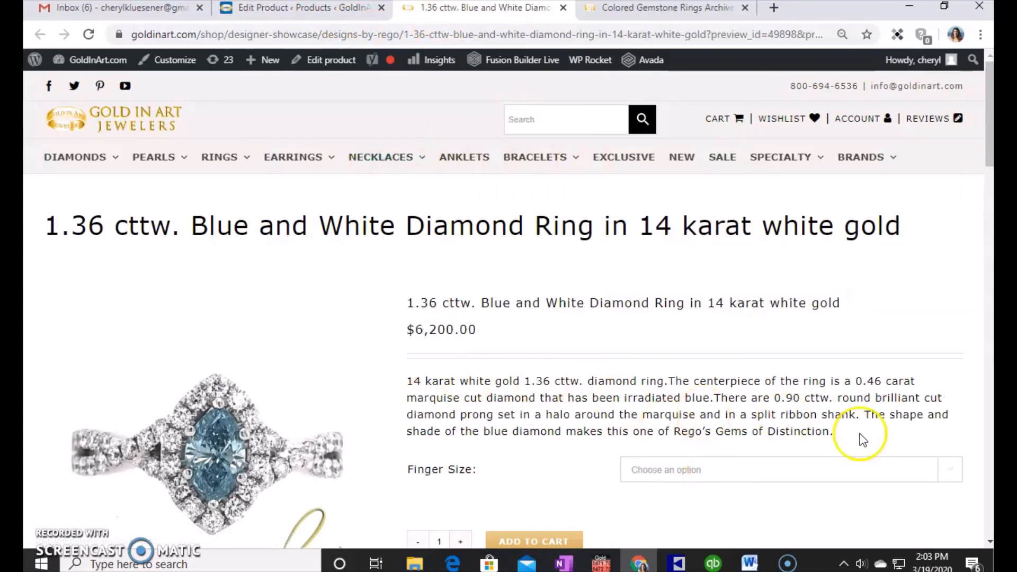
scroll(574, 411, "down", 1)
left_click(731, 393)
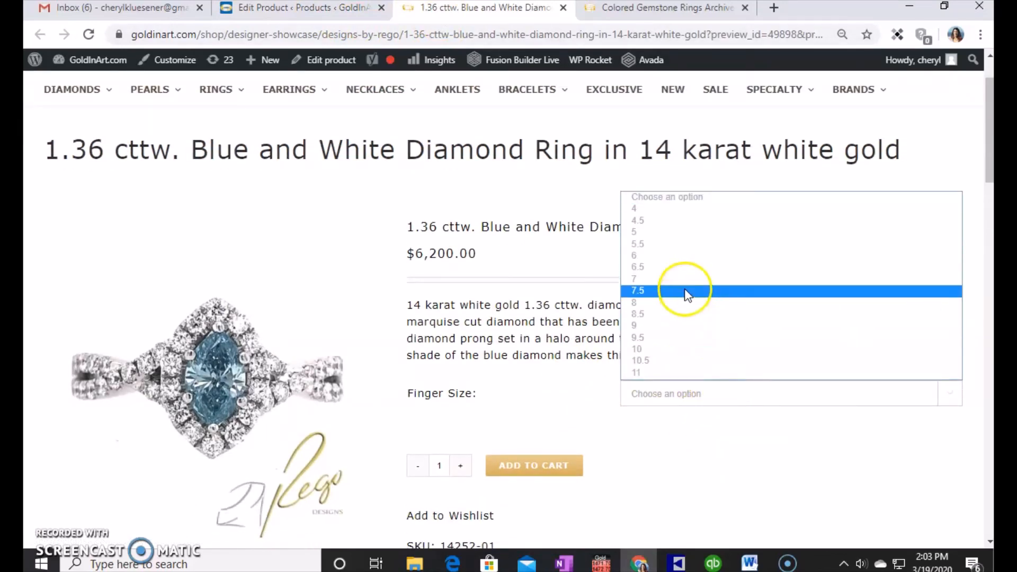
left_click(754, 445)
left_click(535, 466)
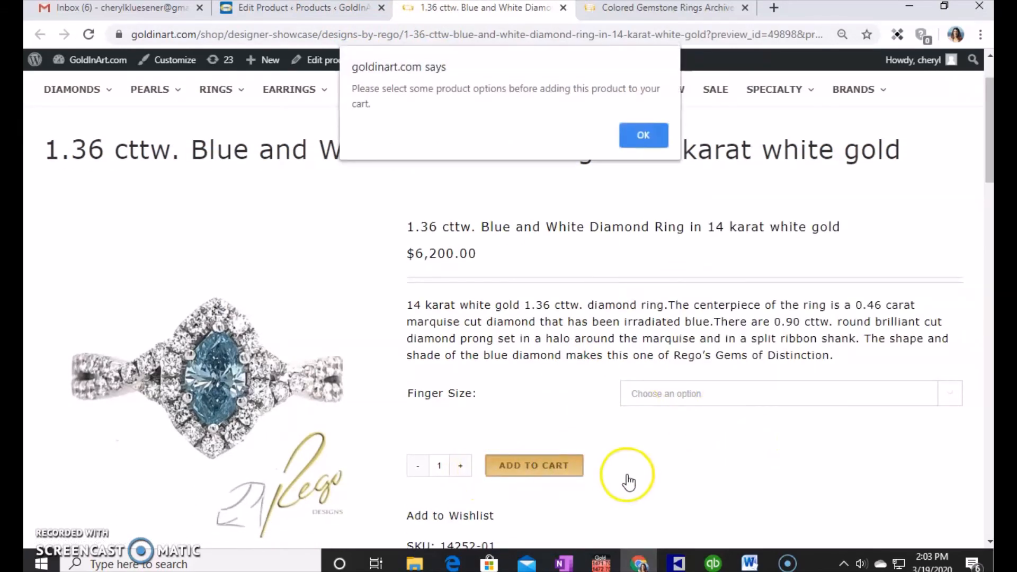
left_click(641, 137)
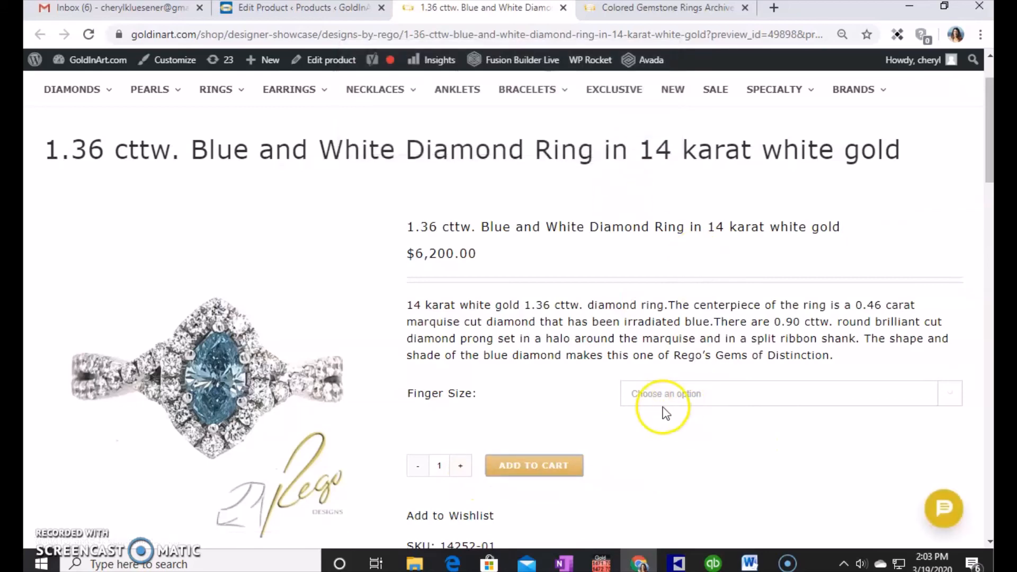
Play the 14252-01 product video from its thumbnail below the ring's main picture, and close the player
scroll(662, 411, "down", 1)
scroll(646, 447, "down", 2)
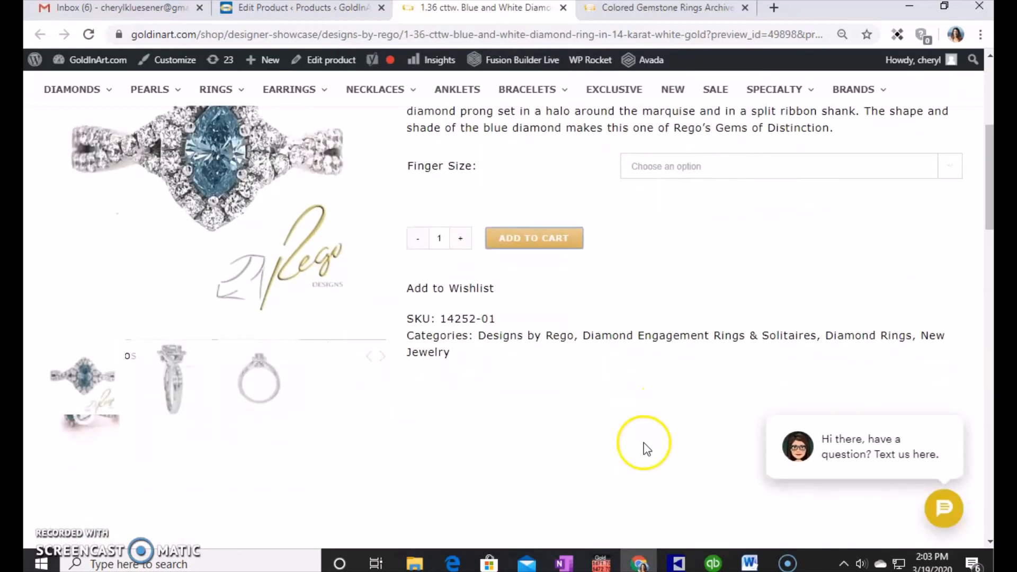
left_click(84, 389)
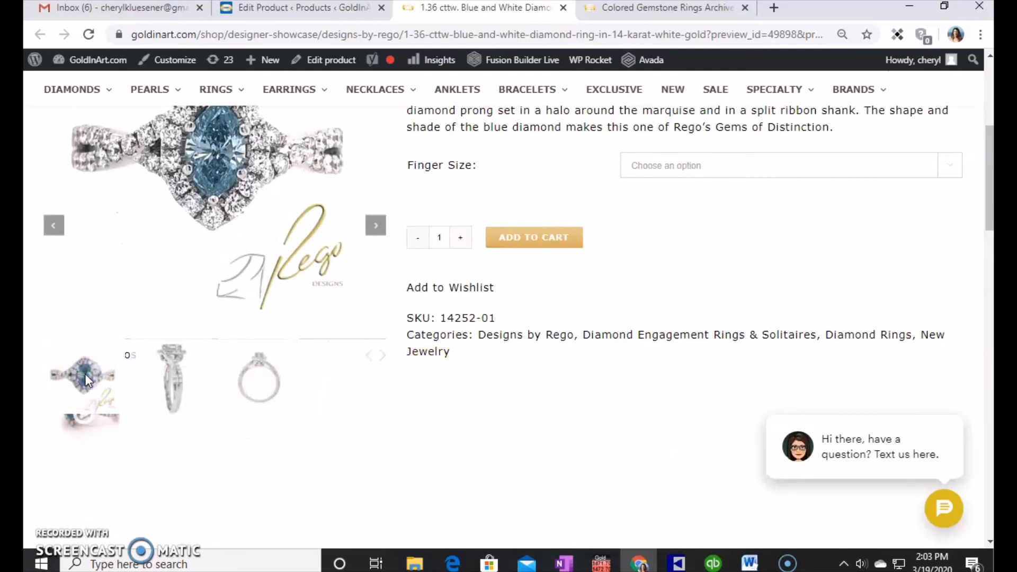
left_click(115, 368)
left_click(111, 393)
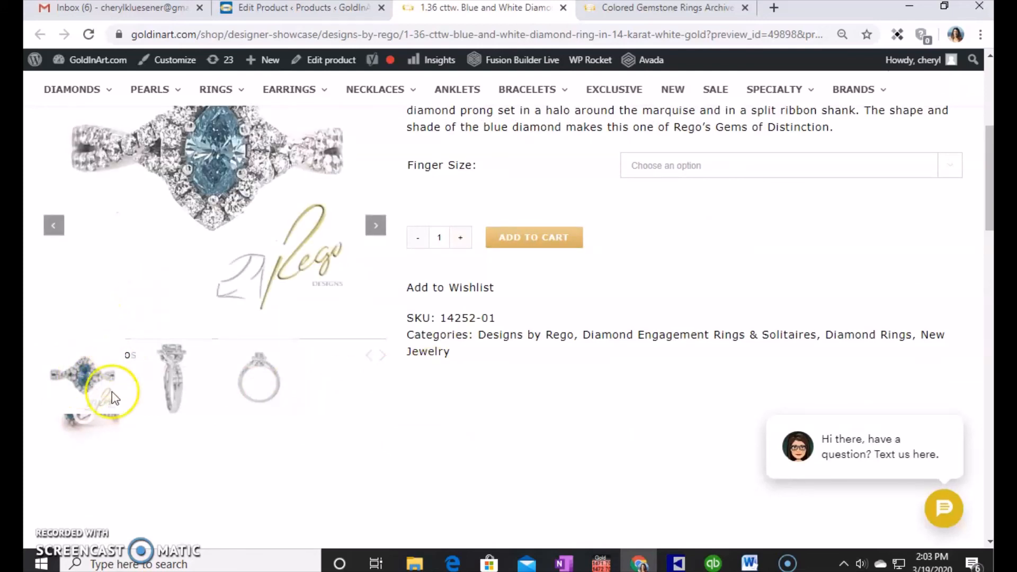
left_click(108, 379)
scroll(418, 386, "down", 4)
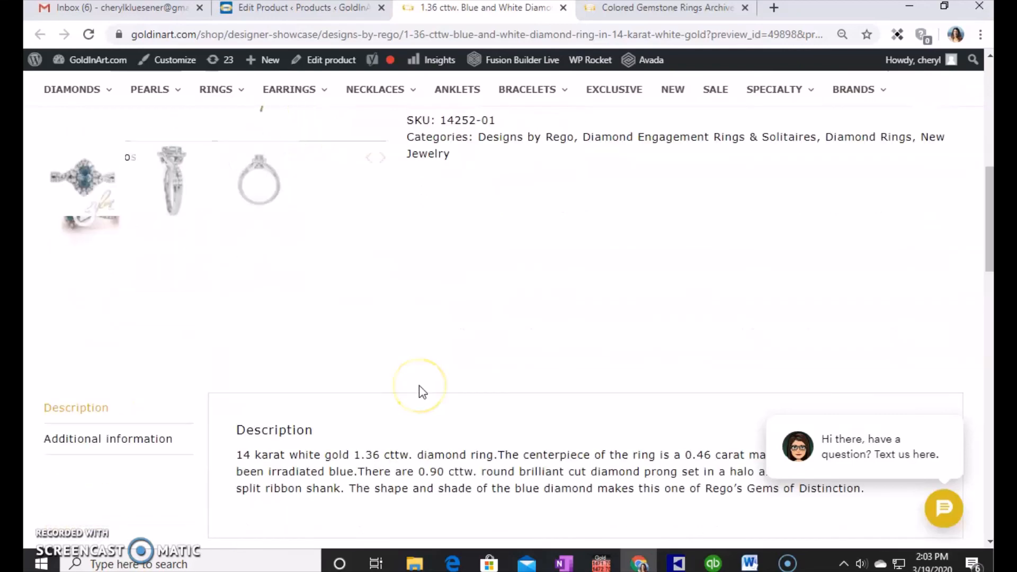
scroll(418, 390, "up", 4)
left_click(91, 415)
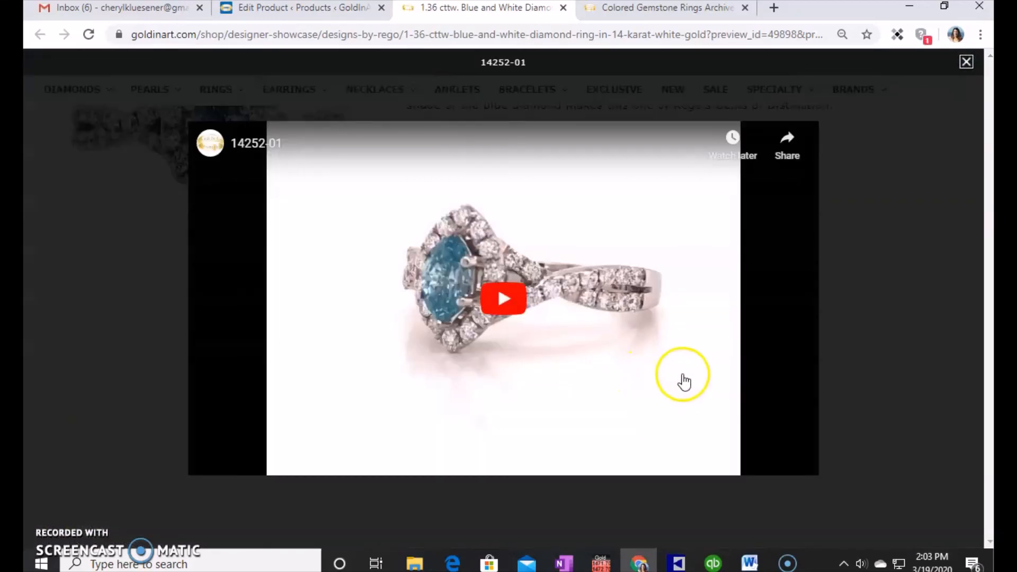
left_click(512, 304)
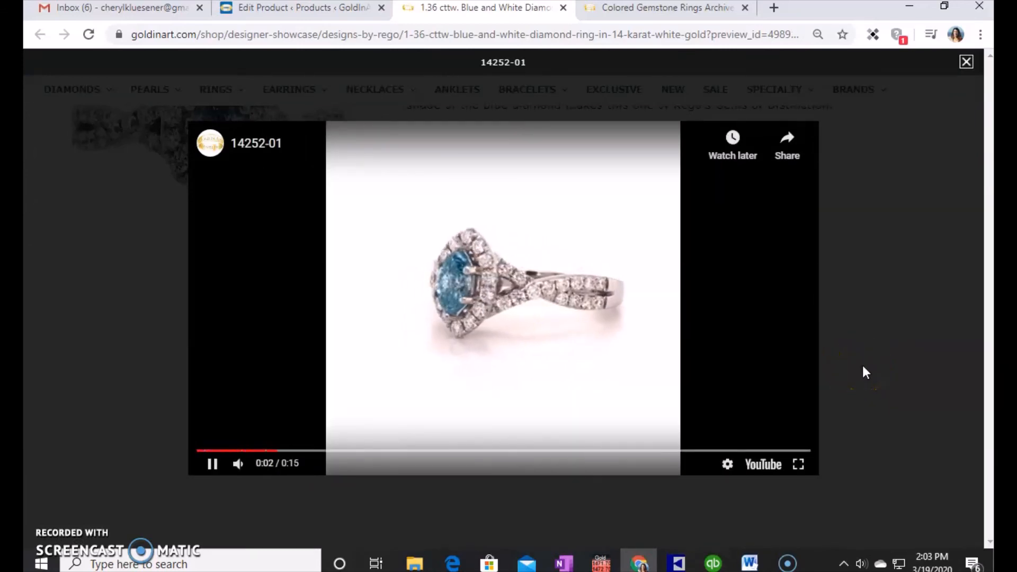
left_click(967, 62)
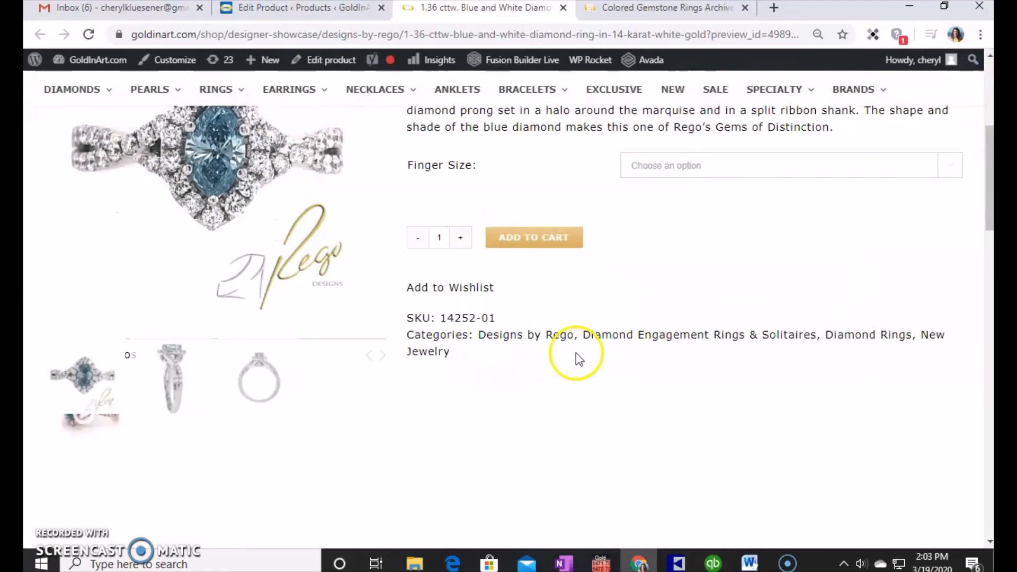
Look over the description and sharing options on the ring's product page
scroll(578, 360, "down", 5)
scroll(580, 363, "down", 1)
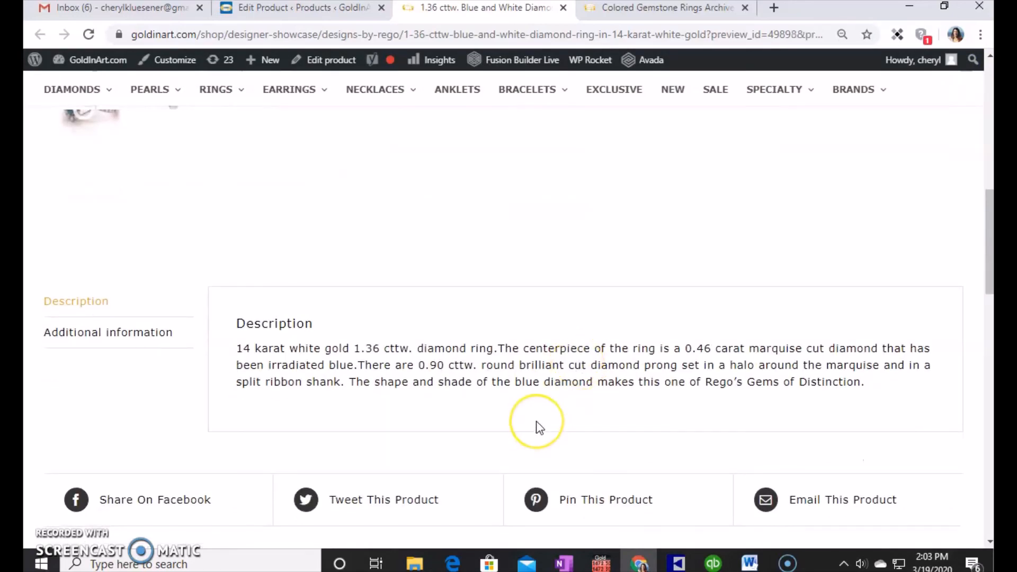
scroll(539, 427, "down", 1)
scroll(539, 427, "up", 8)
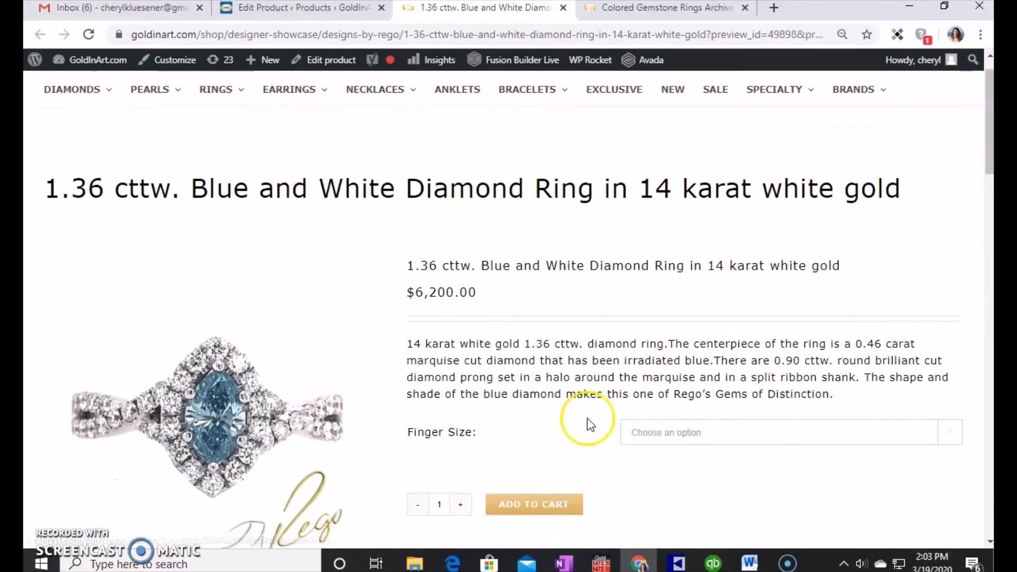